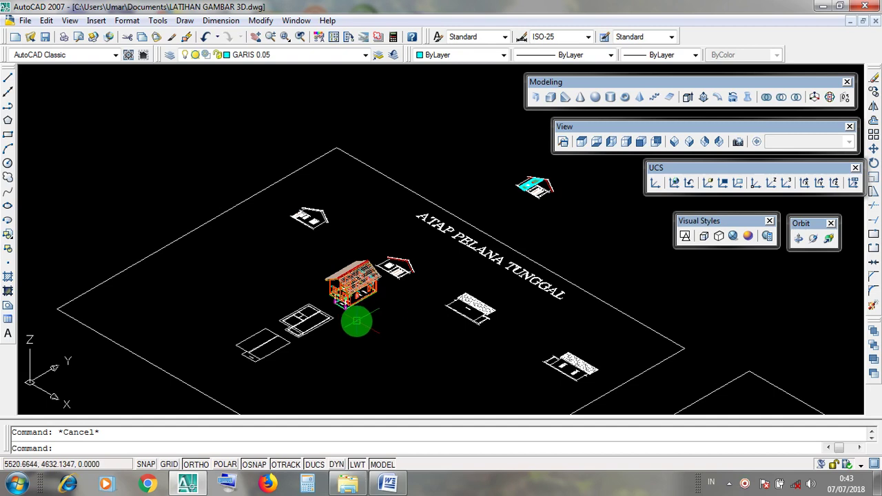
Examine the wireframe house model and the separate front elevation with the green wall panel, window and vents
{"action": "scroll", "coordinate": [359, 319], "scroll_direction": "up", "scroll_amount": 3}
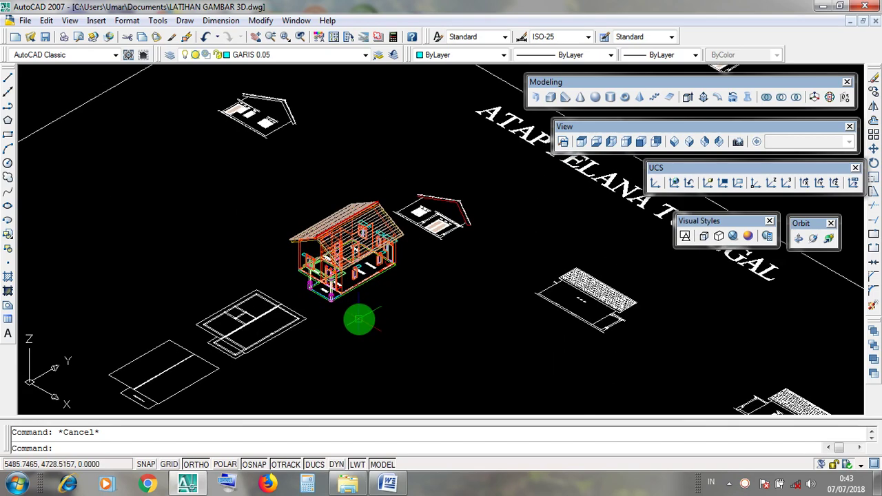
{"action": "scroll", "coordinate": [360, 317], "scroll_direction": "down", "scroll_amount": 4}
{"action": "scroll", "coordinate": [361, 317], "scroll_direction": "up", "scroll_amount": 3}
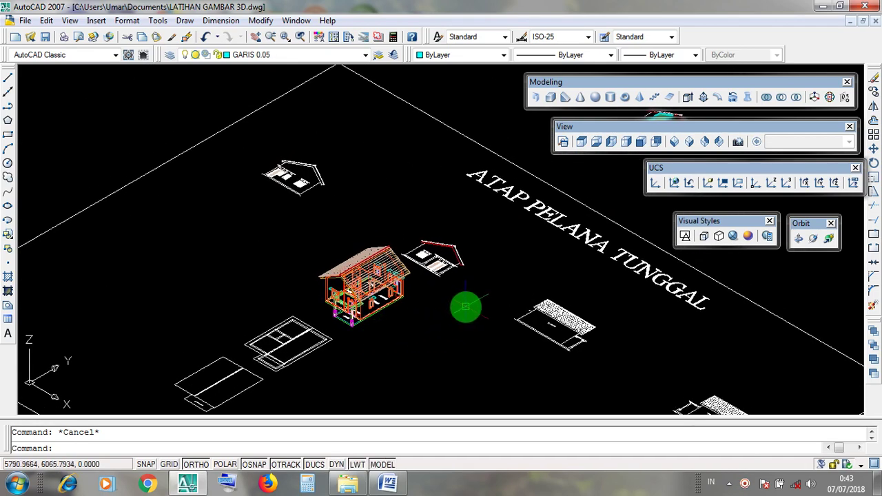
{"action": "middle_click_drag", "start_coordinate": [532, 293], "coordinate": [513, 311]}
{"action": "middle_click_drag", "start_coordinate": [571, 266], "coordinate": [491, 394]}
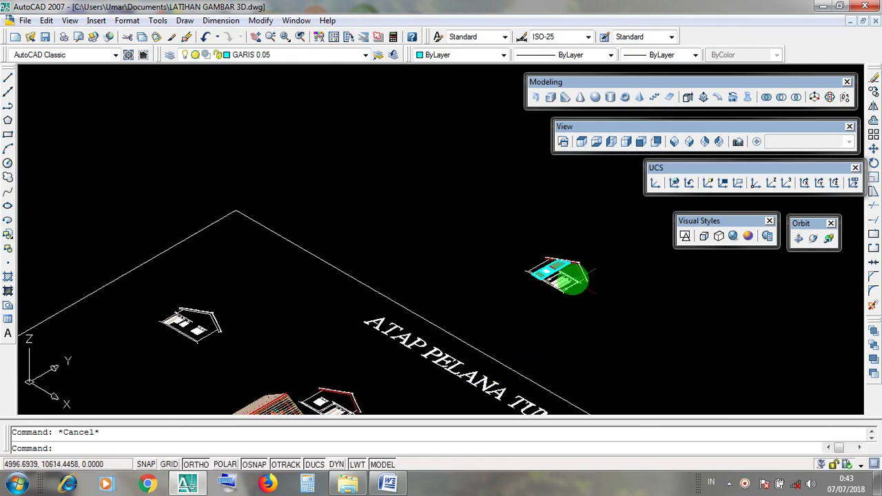
{"action": "scroll", "coordinate": [558, 276], "scroll_direction": "up", "scroll_amount": 8}
{"action": "middle_click_drag", "start_coordinate": [564, 260], "coordinate": [500, 276]}
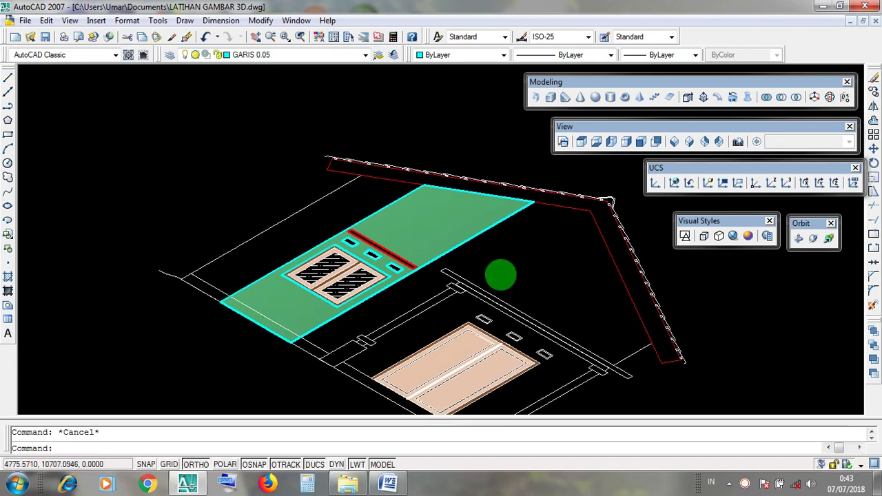
{"action": "scroll", "coordinate": [501, 275], "scroll_direction": "up", "scroll_amount": 2}
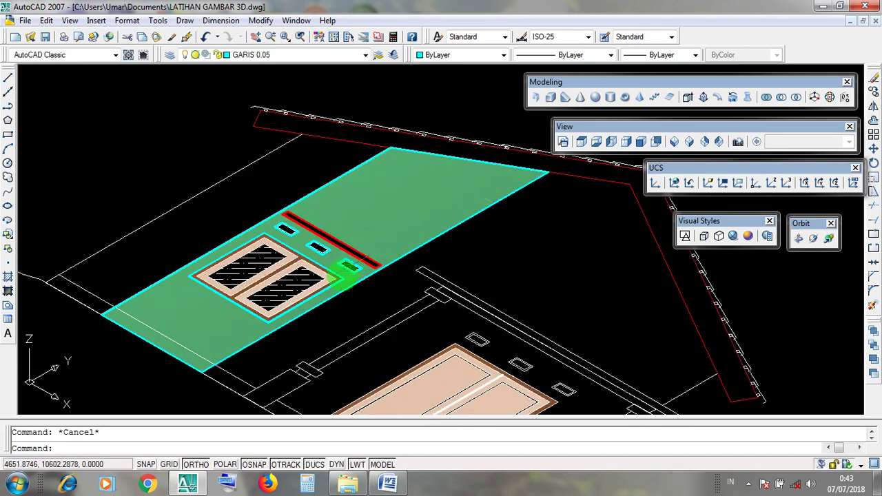
{"action": "scroll", "coordinate": [439, 299], "scroll_direction": "down", "scroll_amount": 3}
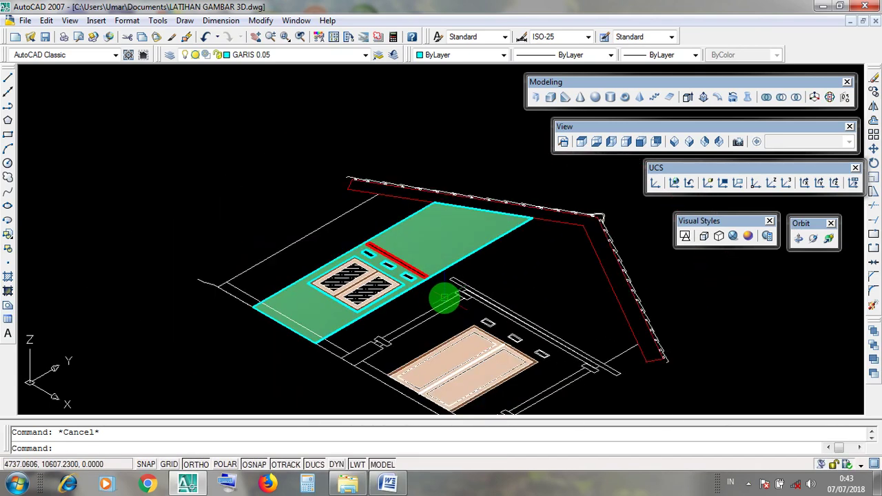
{"action": "scroll", "coordinate": [442, 298], "scroll_direction": "up", "scroll_amount": 4}
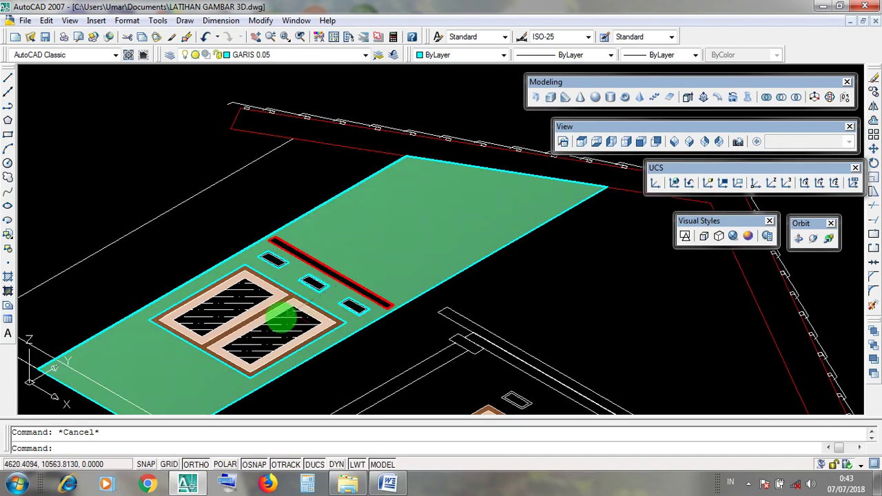
{"action": "scroll", "coordinate": [423, 273], "scroll_direction": "down", "scroll_amount": 2}
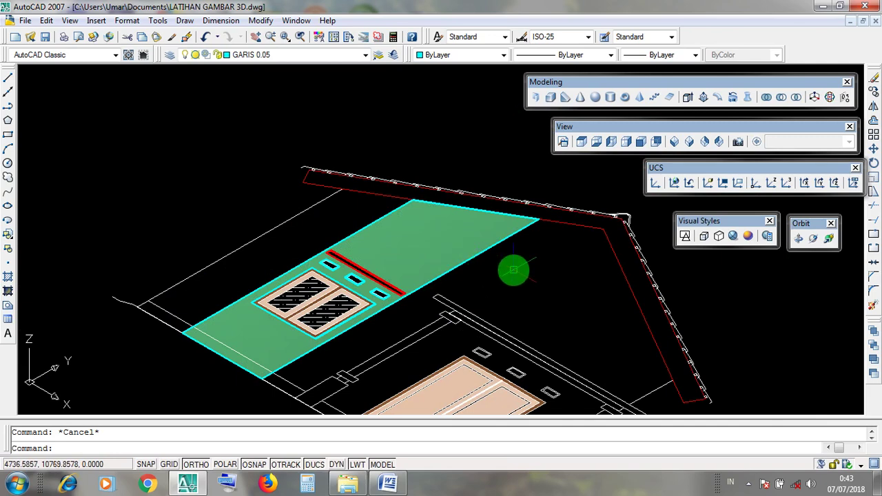
{"action": "left_click_drag", "start_coordinate": [514, 271], "coordinate": [534, 248]}
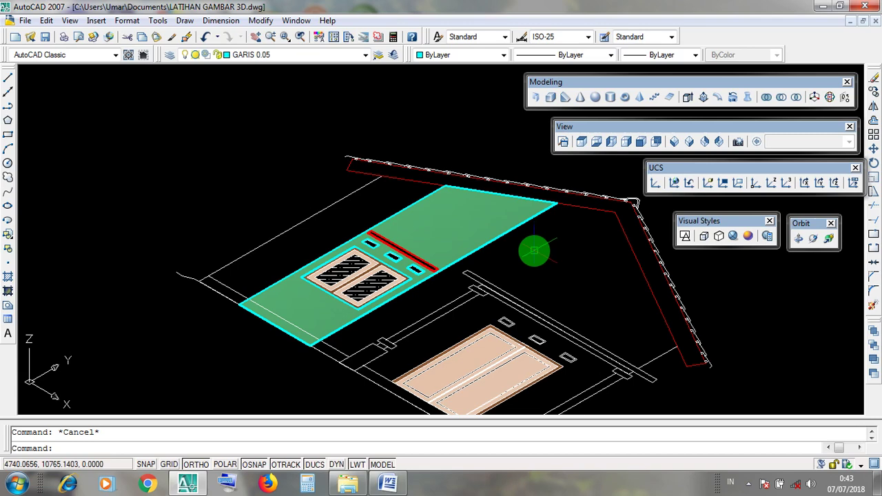
Show the house model in the Realistic visual style and orbit it to inspect the front facade
{"action": "scroll", "coordinate": [530, 254], "scroll_direction": "down", "scroll_amount": 6}
{"action": "scroll", "coordinate": [481, 289], "scroll_direction": "up", "scroll_amount": 3}
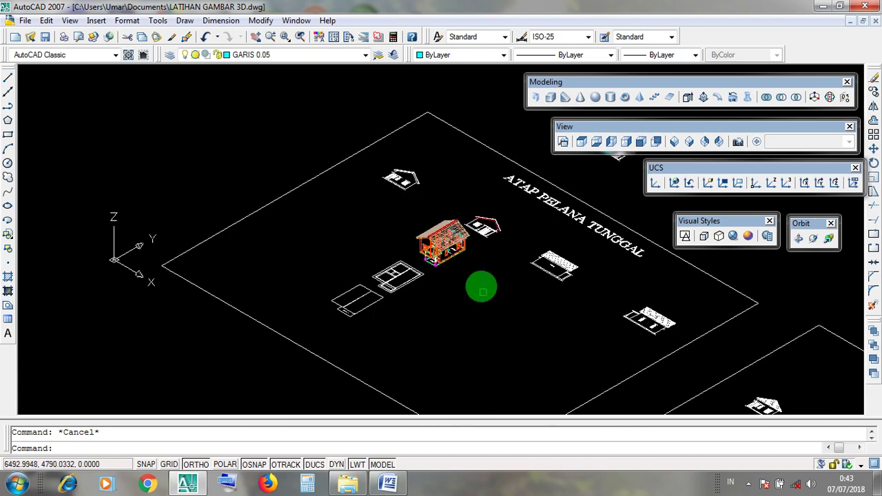
{"action": "scroll", "coordinate": [429, 246], "scroll_direction": "up", "scroll_amount": 5}
{"action": "left_click_drag", "start_coordinate": [699, 227], "coordinate": [699, 223]}
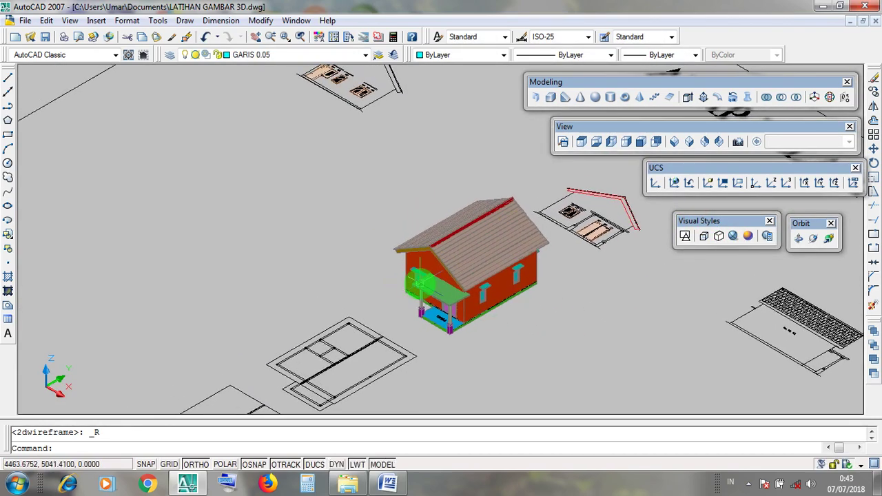
{"action": "scroll", "coordinate": [420, 273], "scroll_direction": "up", "scroll_amount": 4}
{"action": "scroll", "coordinate": [432, 269], "scroll_direction": "up", "scroll_amount": 2}
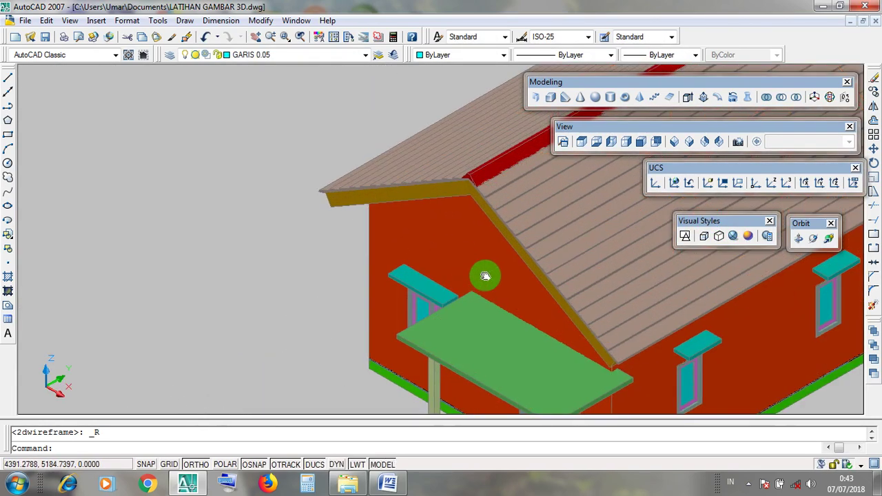
{"action": "left_click", "coordinate": [813, 237]}
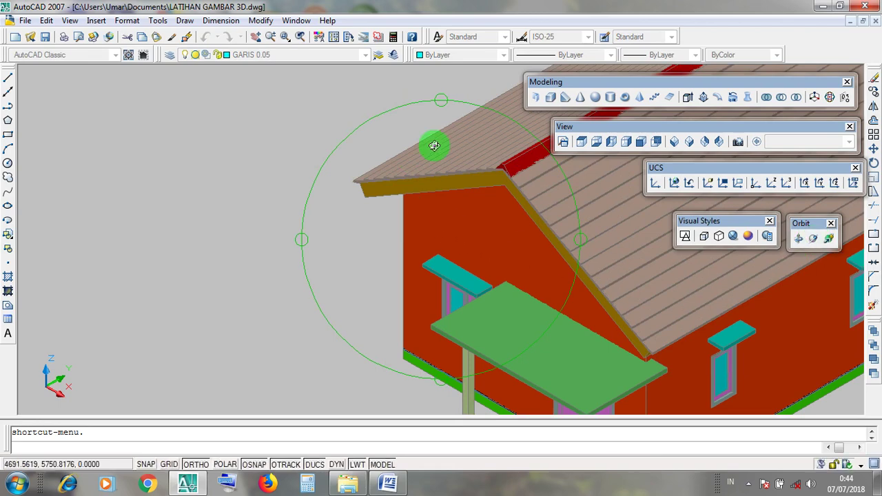
{"action": "left_click_drag", "start_coordinate": [470, 249], "coordinate": [480, 231]}
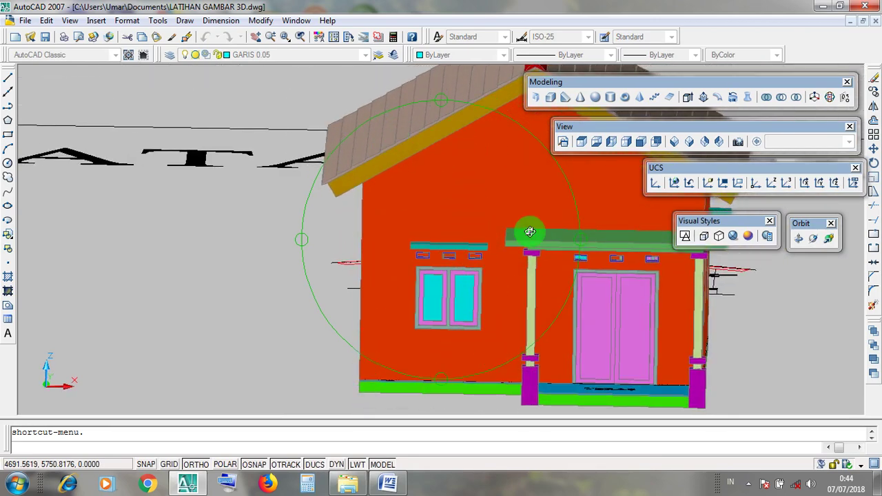
{"action": "scroll", "coordinate": [416, 333], "scroll_direction": "down", "scroll_amount": 2}
{"action": "left_click_drag", "start_coordinate": [417, 335], "coordinate": [412, 259]}
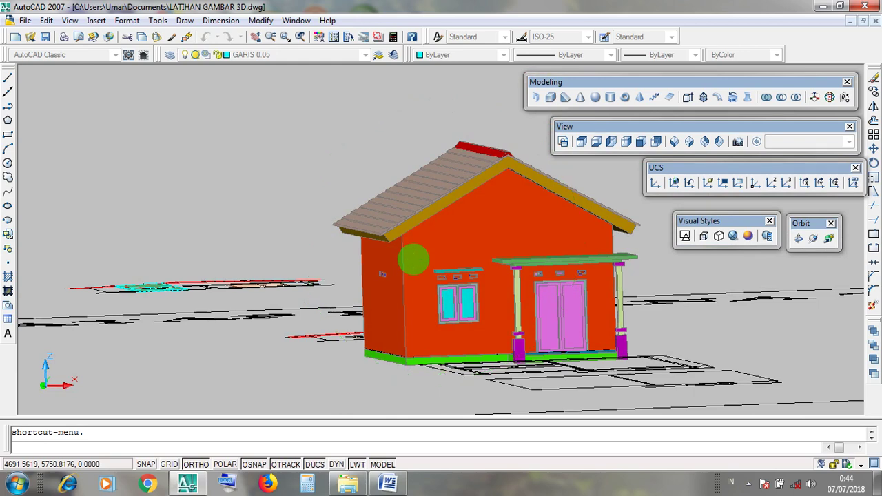
{"action": "key", "text": "Escape"}
Switch the drawing's display back to the 2D Wireframe visual style
{"action": "left_click_drag", "start_coordinate": [709, 222], "coordinate": [711, 224]}
{"action": "left_click", "coordinate": [685, 236]}
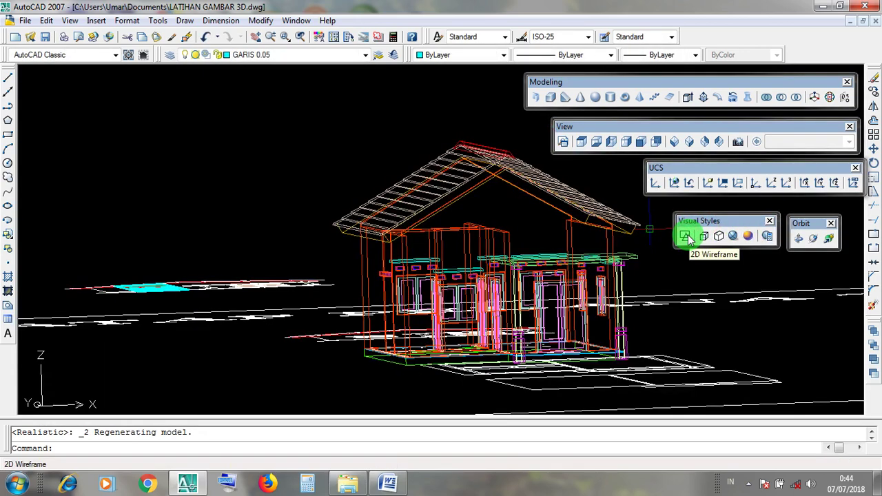
{"action": "left_click_drag", "start_coordinate": [698, 227], "coordinate": [689, 233]}
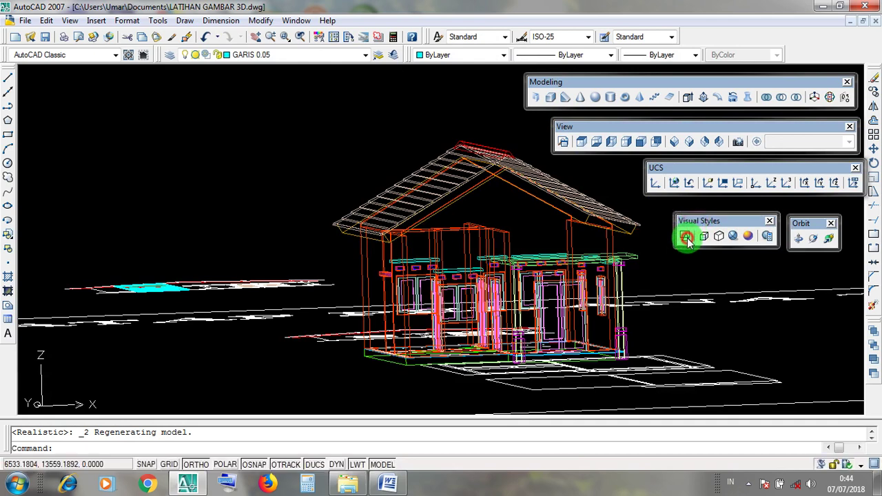
{"action": "left_click", "coordinate": [685, 237]}
Set the drawing to the Top view, checking the orientation of the coordinate axes
{"action": "left_click", "coordinate": [579, 132]}
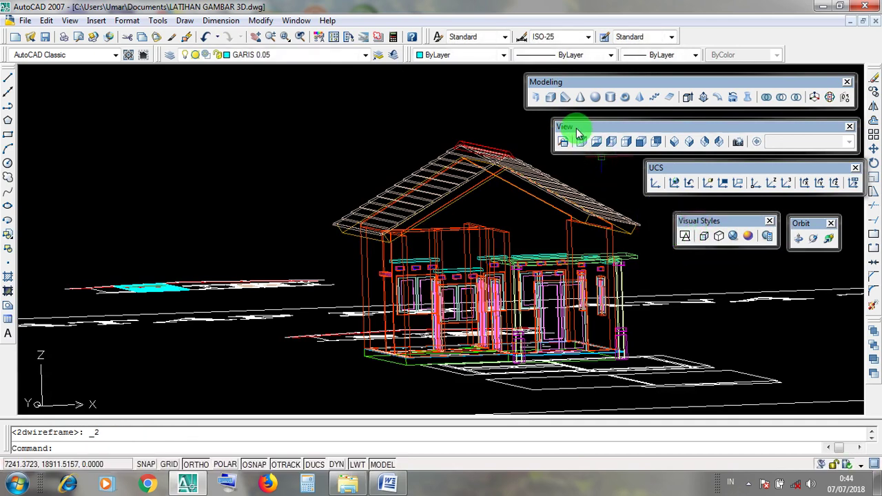
{"action": "left_click_drag", "start_coordinate": [580, 132], "coordinate": [582, 133]}
{"action": "left_click", "coordinate": [583, 143]}
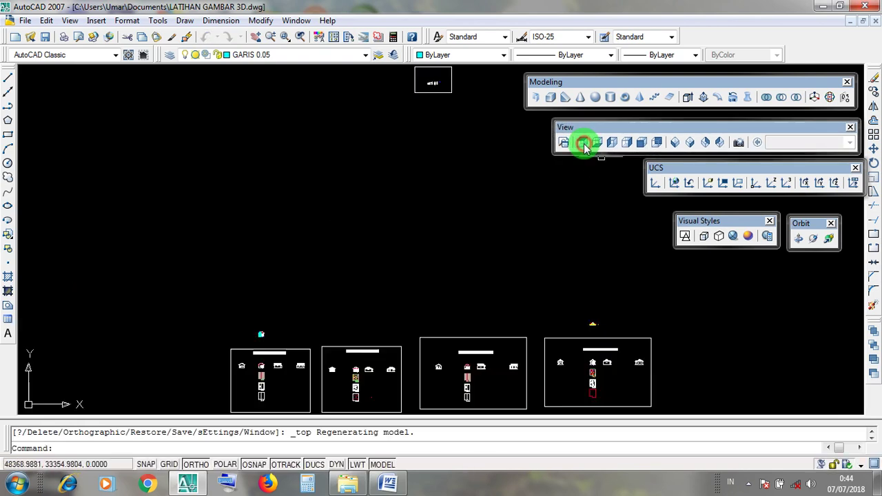
{"action": "left_click_drag", "start_coordinate": [577, 133], "coordinate": [577, 133]}
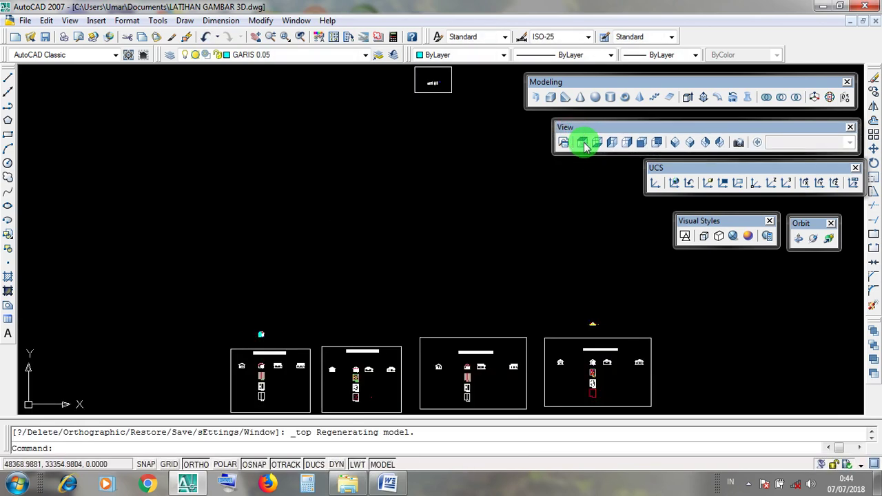
{"action": "left_click", "coordinate": [584, 143]}
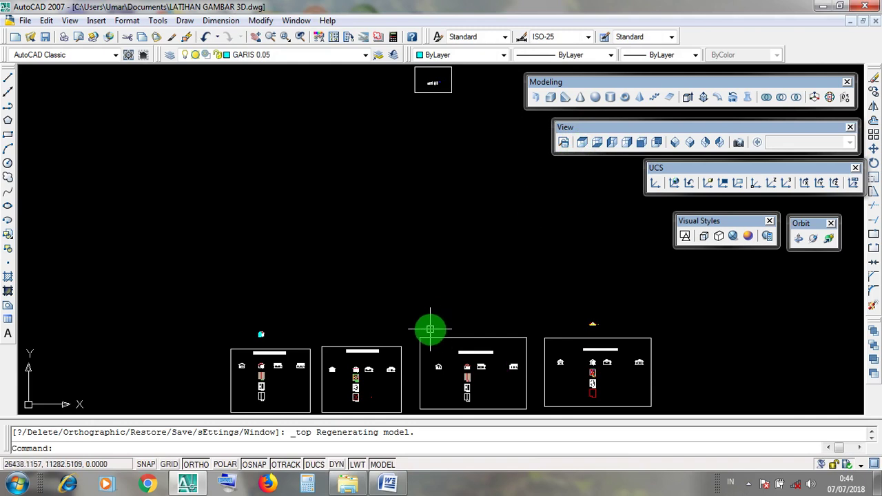
{"action": "left_click", "coordinate": [29, 337]}
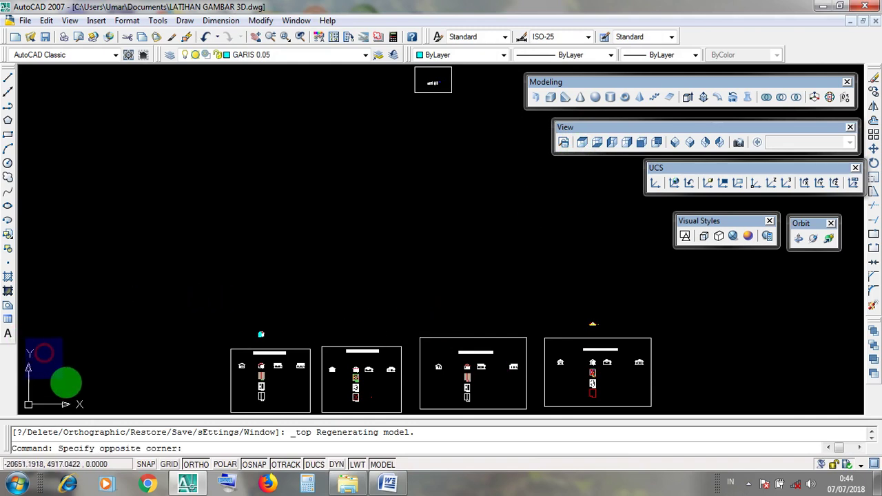
{"action": "left_click", "coordinate": [81, 405]}
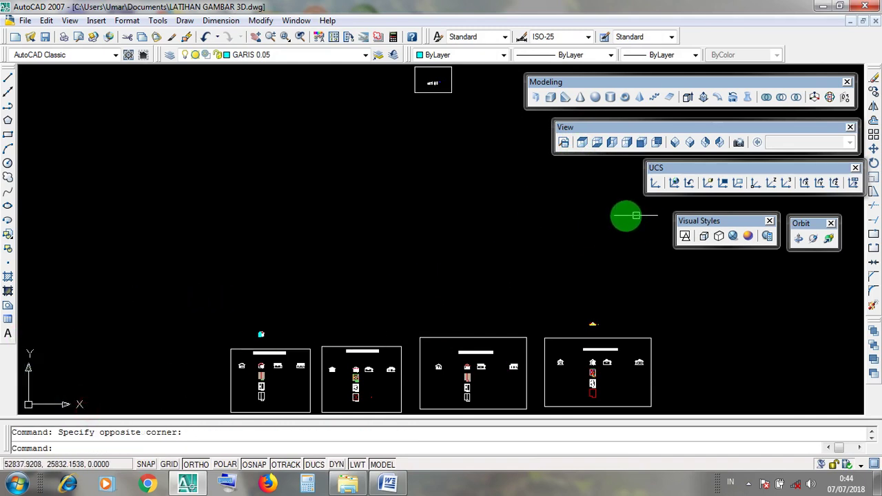
Set the UCS to World and reapply the Top view with the 2D Wireframe style
{"action": "left_click", "coordinate": [676, 183]}
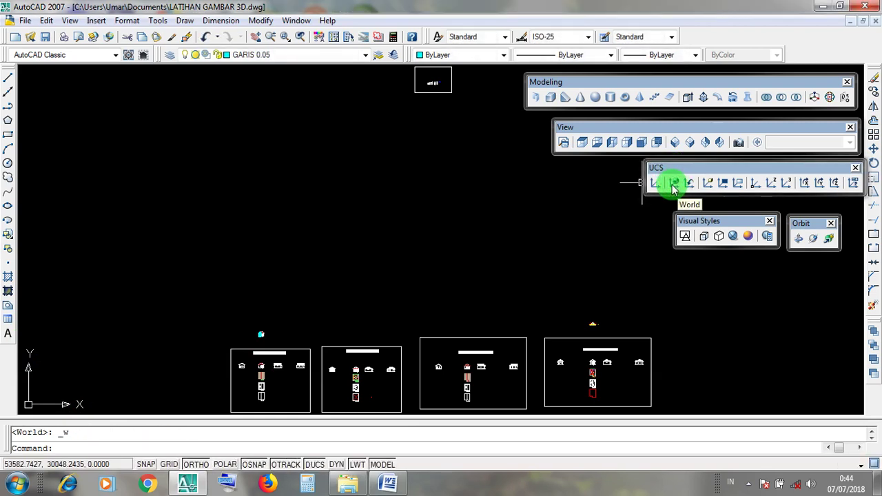
{"action": "mouse_move", "coordinate": [581, 134]}
{"action": "left_mouse_down"}
{"action": "mouse_move", "coordinate": [584, 126]}
{"action": "mouse_move", "coordinate": [581, 134]}
{"action": "left_mouse_up"}
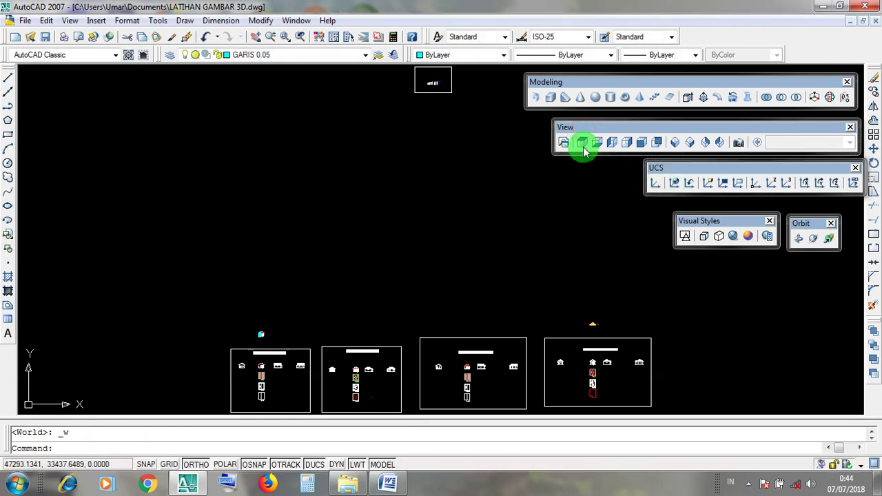
{"action": "left_click", "coordinate": [583, 145]}
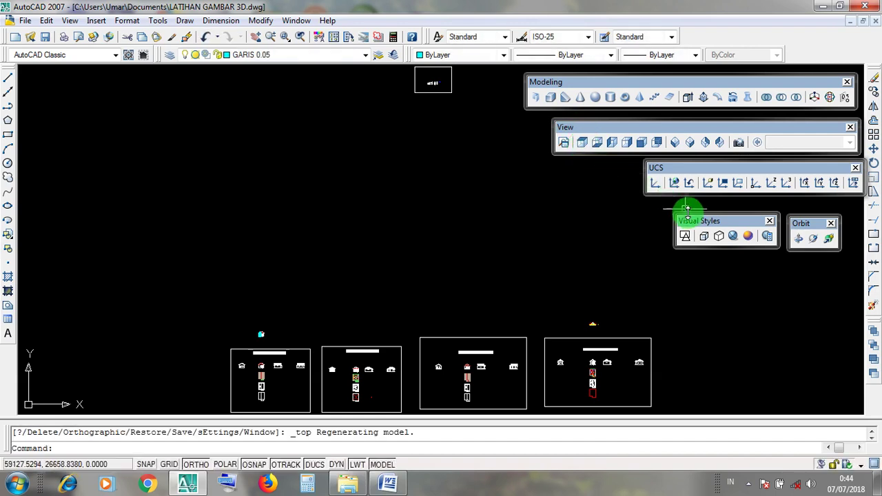
{"action": "left_click_drag", "start_coordinate": [706, 226], "coordinate": [706, 225]}
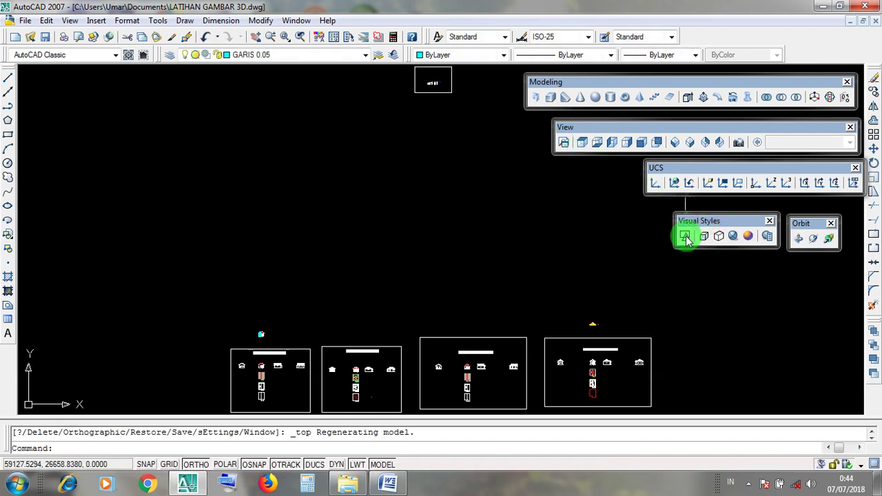
{"action": "left_click", "coordinate": [686, 237]}
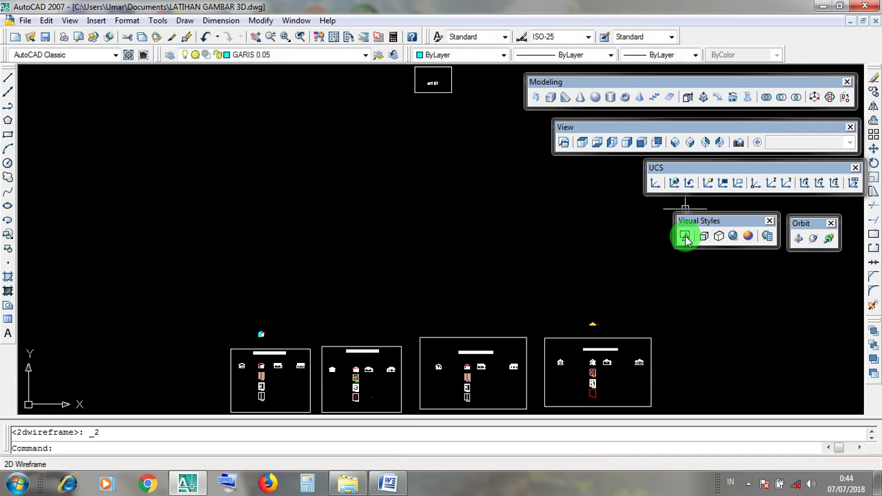
Examine the extent of the green wall panel on the front elevation above the ATAP PELANA TUNGGAL sheet
{"action": "scroll", "coordinate": [281, 344], "scroll_direction": "up", "scroll_amount": 10}
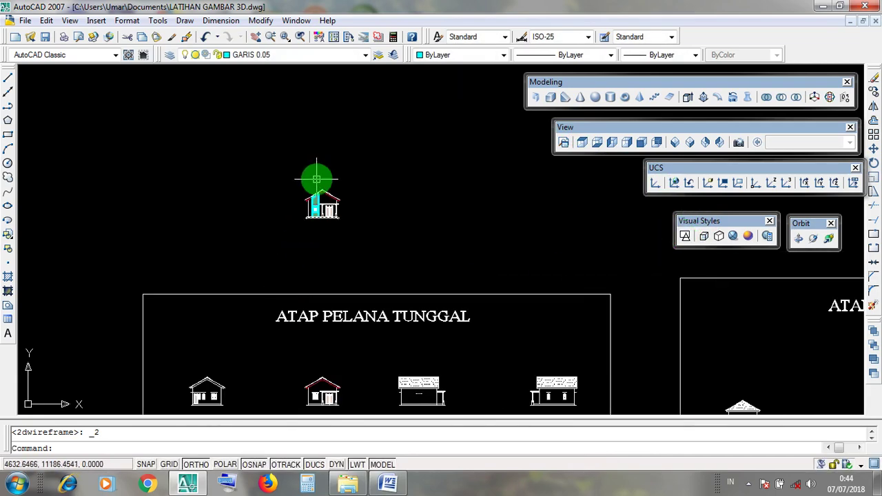
{"action": "scroll", "coordinate": [296, 260], "scroll_direction": "up", "scroll_amount": 3}
{"action": "scroll", "coordinate": [388, 227], "scroll_direction": "up", "scroll_amount": 1}
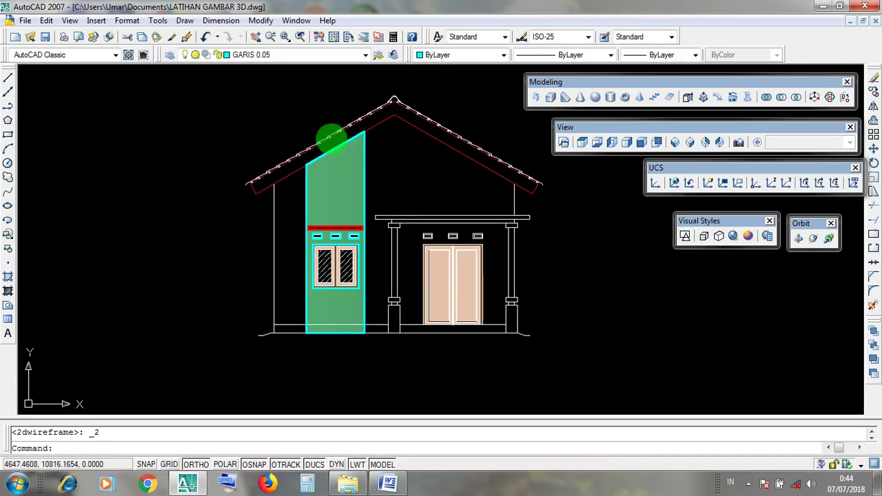
{"action": "left_click", "coordinate": [284, 110]}
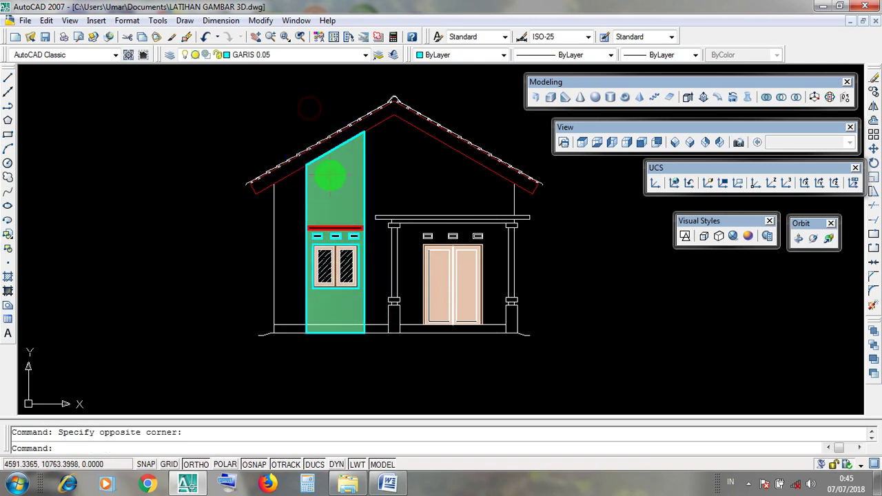
{"action": "left_click", "coordinate": [295, 117]}
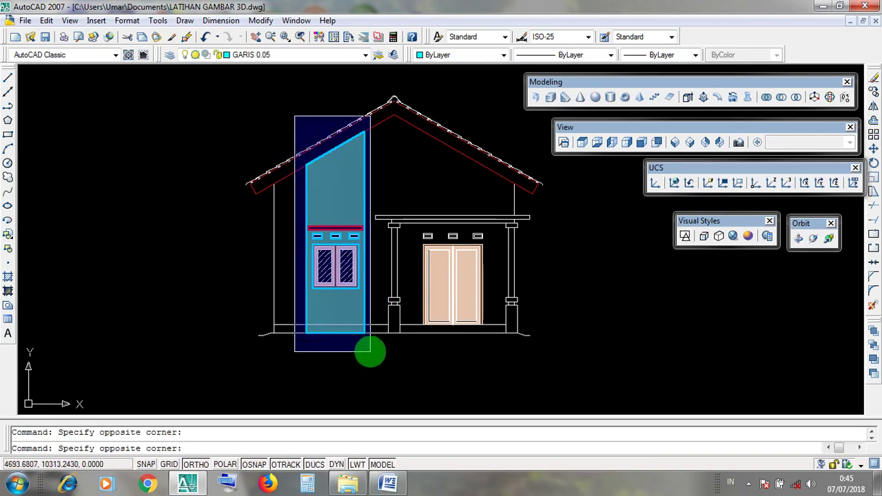
{"action": "left_click", "coordinate": [310, 76]}
Examine the plain front elevation in the ATAP PELANA TUNGGAL sheet, around the gable wall above the porch
{"action": "scroll", "coordinate": [577, 224], "scroll_direction": "down", "scroll_amount": 10}
{"action": "middle_click_drag", "start_coordinate": [585, 293], "coordinate": [521, 231]}
{"action": "middle_click_drag", "start_coordinate": [535, 262], "coordinate": [490, 223]}
{"action": "scroll", "coordinate": [453, 240], "scroll_direction": "up", "scroll_amount": 6}
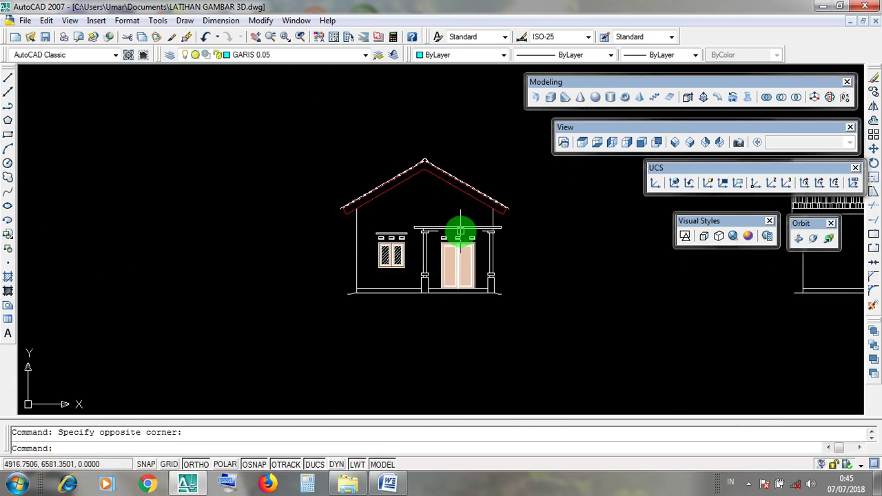
{"action": "scroll", "coordinate": [444, 197], "scroll_direction": "up", "scroll_amount": 4}
{"action": "scroll", "coordinate": [443, 197], "scroll_direction": "down", "scroll_amount": 4}
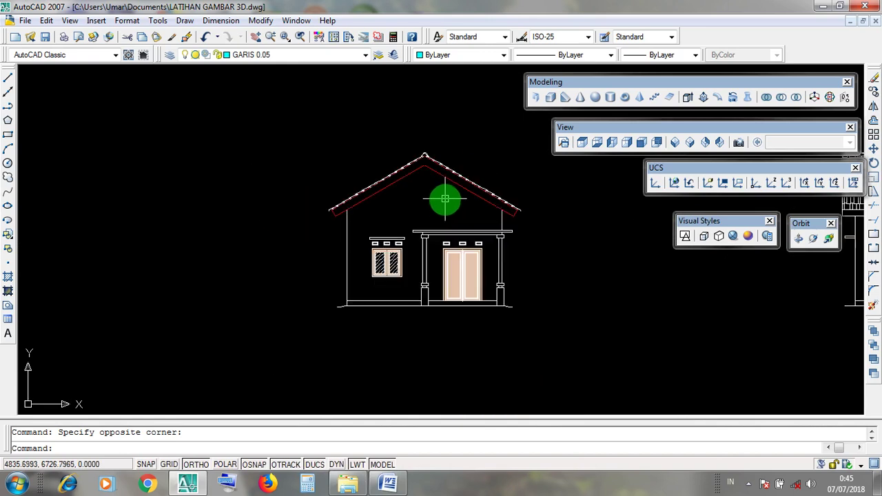
{"action": "left_click", "coordinate": [449, 208]}
{"action": "left_click", "coordinate": [429, 193]}
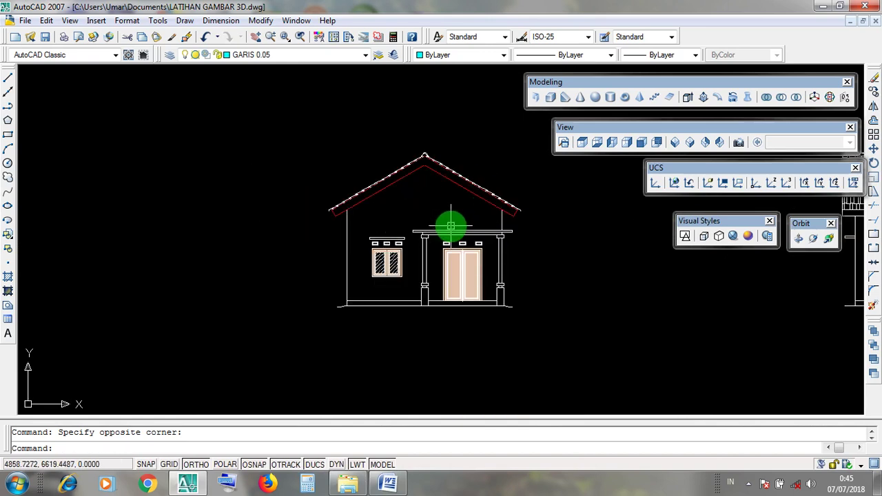
Switch to the SE Isometric view and examine the flat front elevation and the wireframe 3D house beside it
{"action": "left_click_drag", "start_coordinate": [608, 127], "coordinate": [606, 129]}
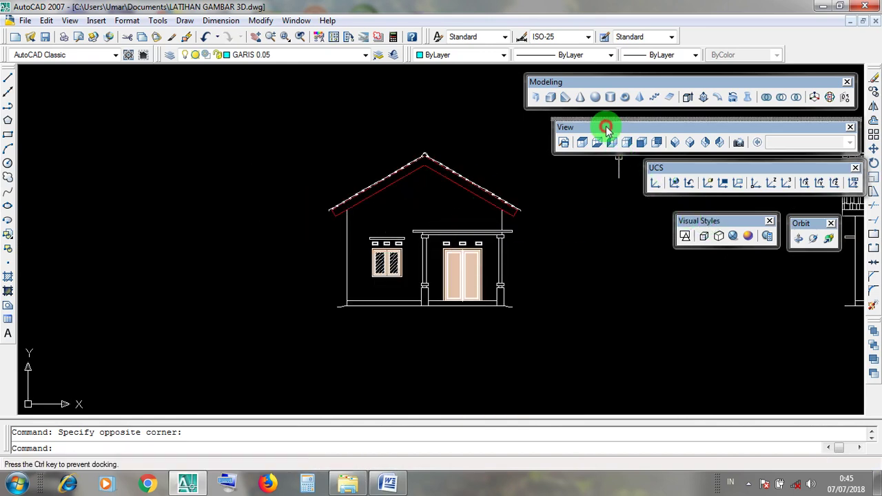
{"action": "left_click", "coordinate": [690, 143]}
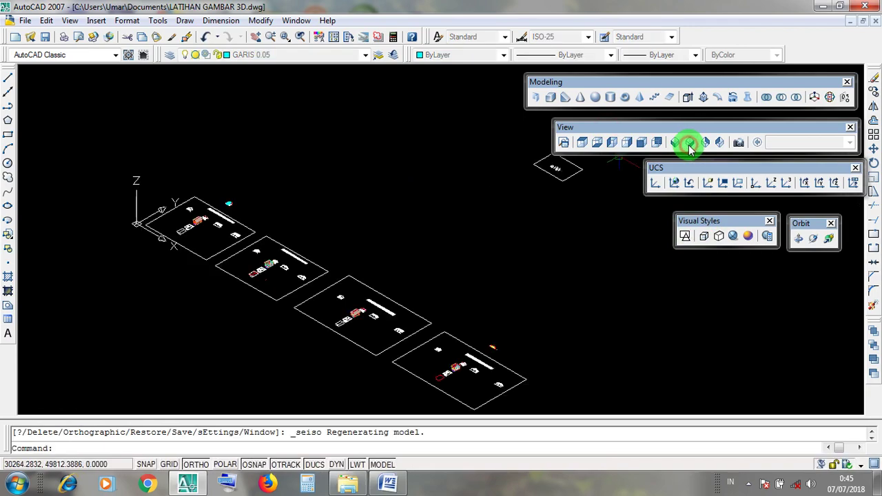
{"action": "scroll", "coordinate": [200, 220], "scroll_direction": "up", "scroll_amount": 8}
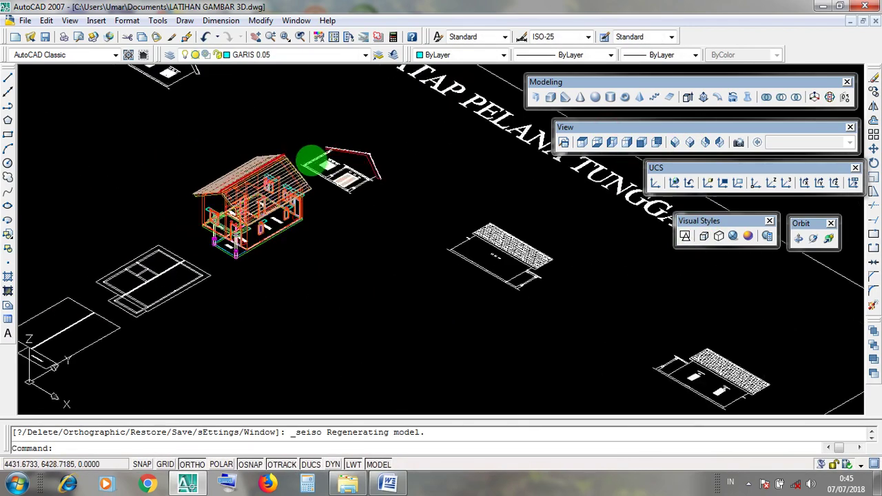
{"action": "scroll", "coordinate": [310, 160], "scroll_direction": "up", "scroll_amount": 6}
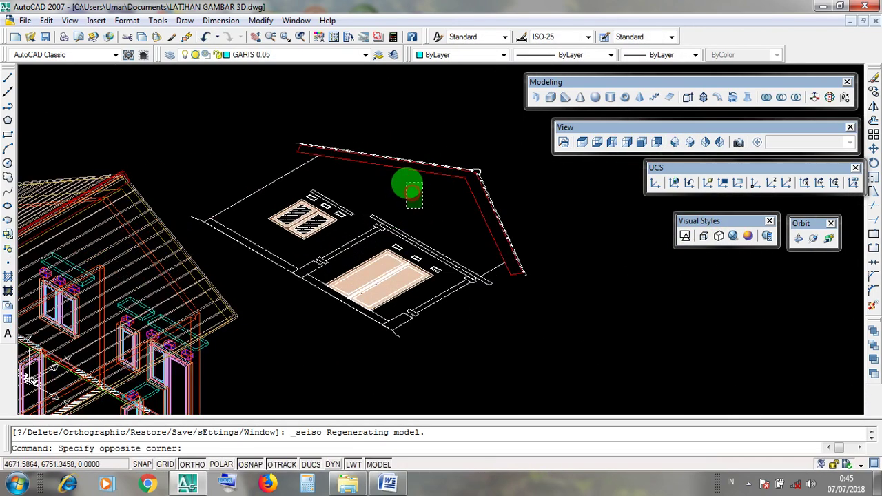
{"action": "left_click", "coordinate": [409, 189]}
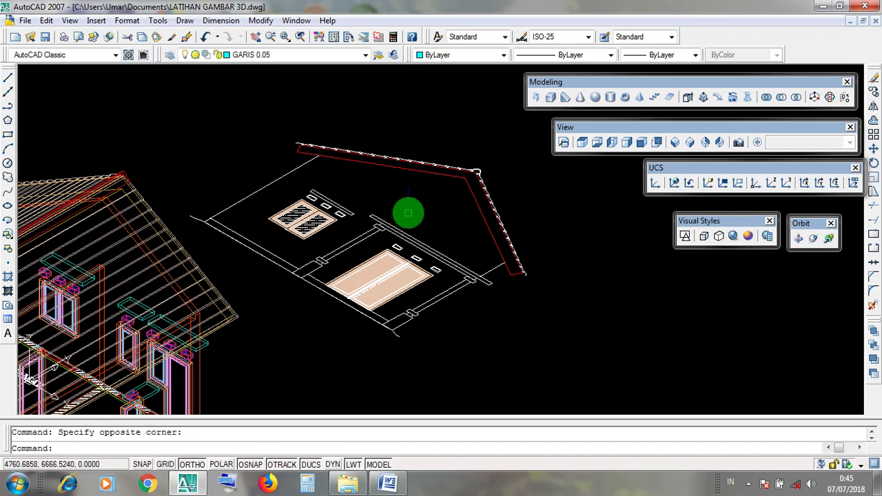
{"action": "scroll", "coordinate": [406, 234], "scroll_direction": "down", "scroll_amount": 8}
{"action": "scroll", "coordinate": [464, 232], "scroll_direction": "up", "scroll_amount": 5}
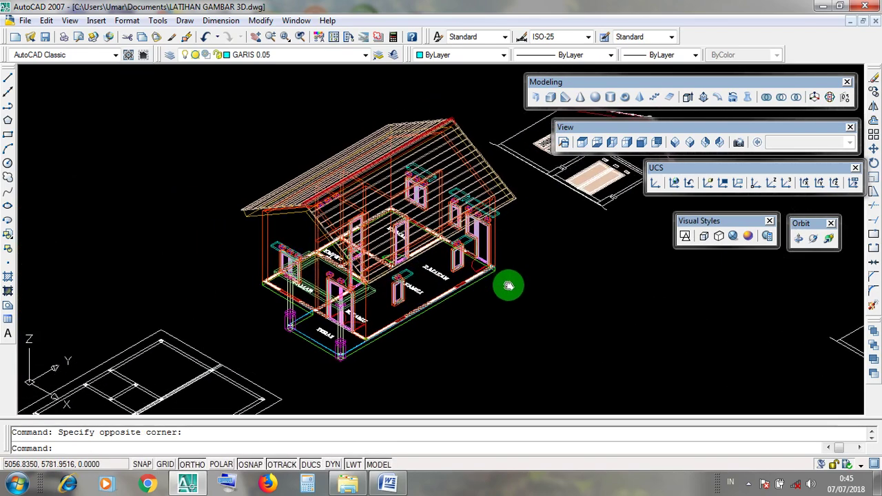
Display the model in the Realistic visual style and examine the 3D house's front wall against the flat front elevation
{"action": "left_click", "coordinate": [734, 236]}
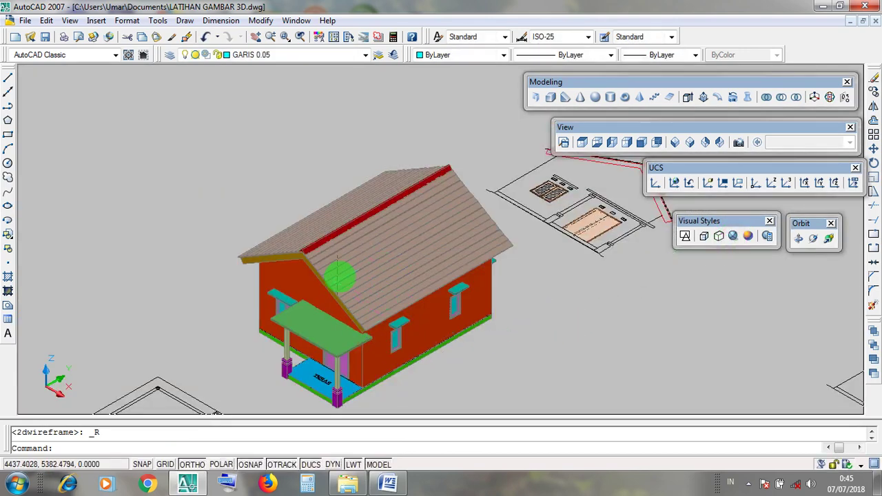
{"action": "middle_click_drag", "start_coordinate": [585, 282], "coordinate": [492, 368]}
{"action": "scroll", "coordinate": [506, 271], "scroll_direction": "up", "scroll_amount": 4}
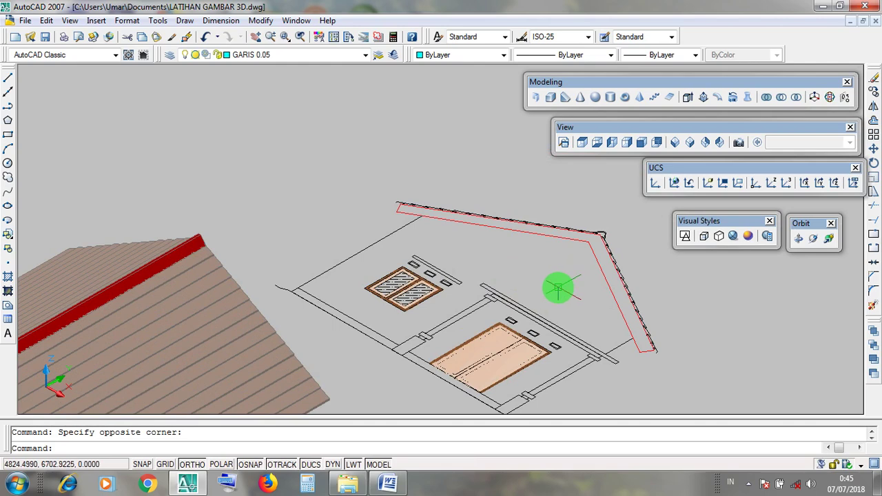
{"action": "scroll", "coordinate": [558, 288], "scroll_direction": "down", "scroll_amount": 4}
{"action": "scroll", "coordinate": [536, 331], "scroll_direction": "up", "scroll_amount": 3}
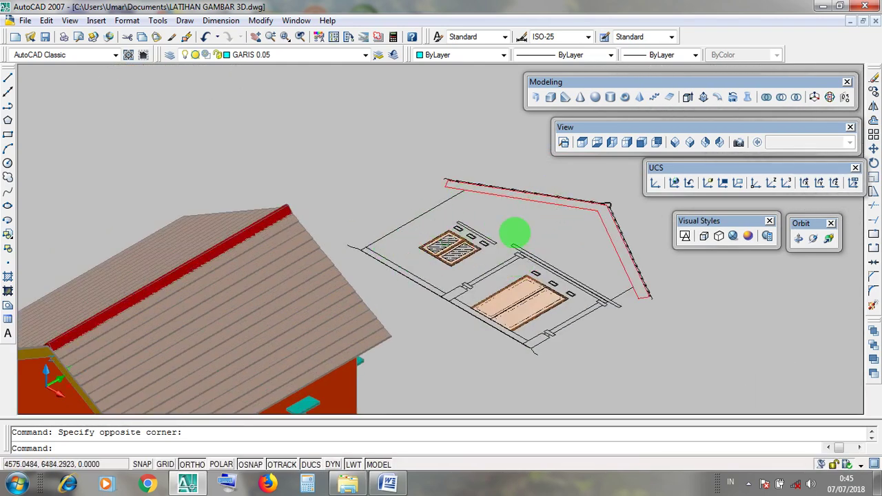
{"action": "scroll", "coordinate": [547, 243], "scroll_direction": "down", "scroll_amount": 2}
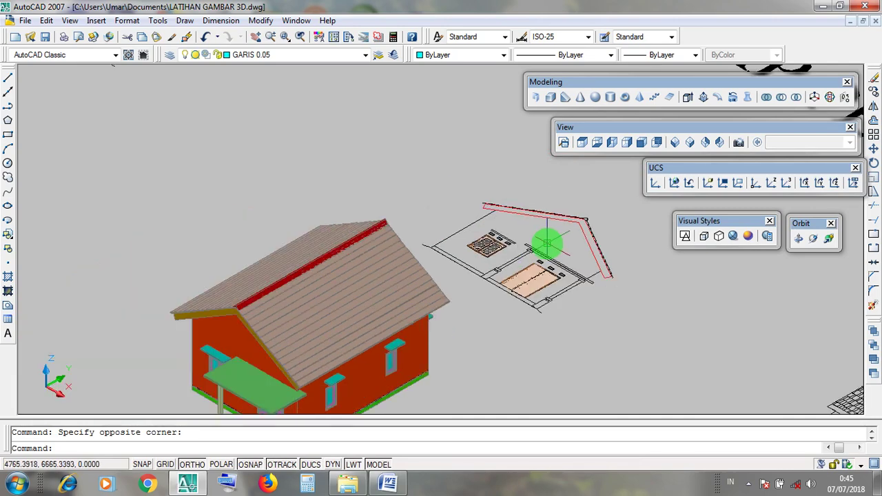
{"action": "middle_click_drag", "start_coordinate": [518, 326], "coordinate": [528, 241]}
{"action": "scroll", "coordinate": [485, 296], "scroll_direction": "up", "scroll_amount": 3}
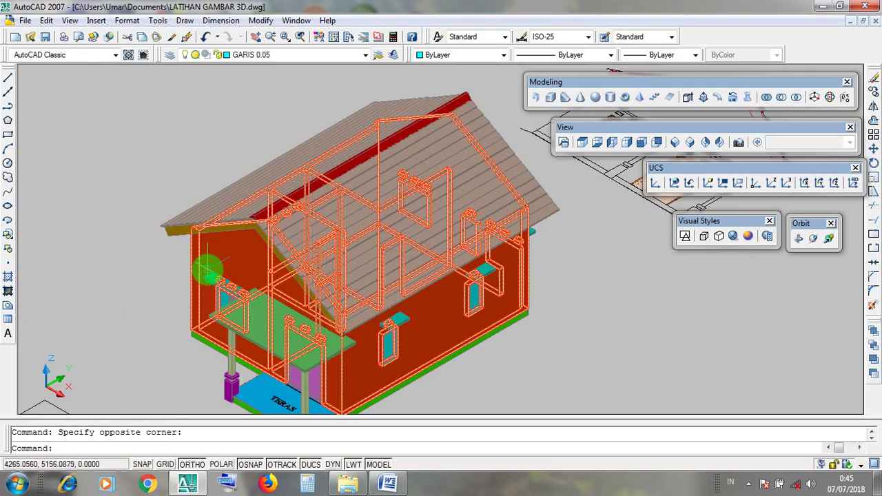
{"action": "middle_click_drag", "start_coordinate": [485, 296], "coordinate": [552, 318], "text": "shift"}
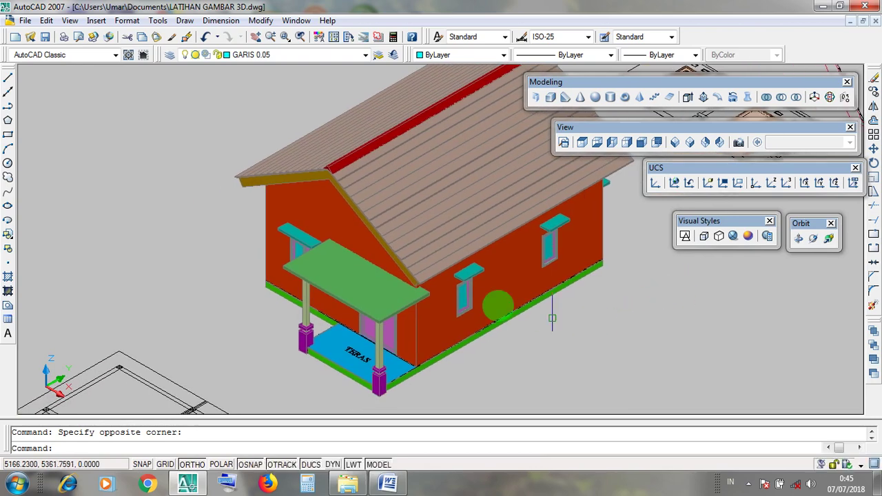
{"action": "middle_click_drag", "start_coordinate": [506, 297], "coordinate": [580, 374], "text": "shift"}
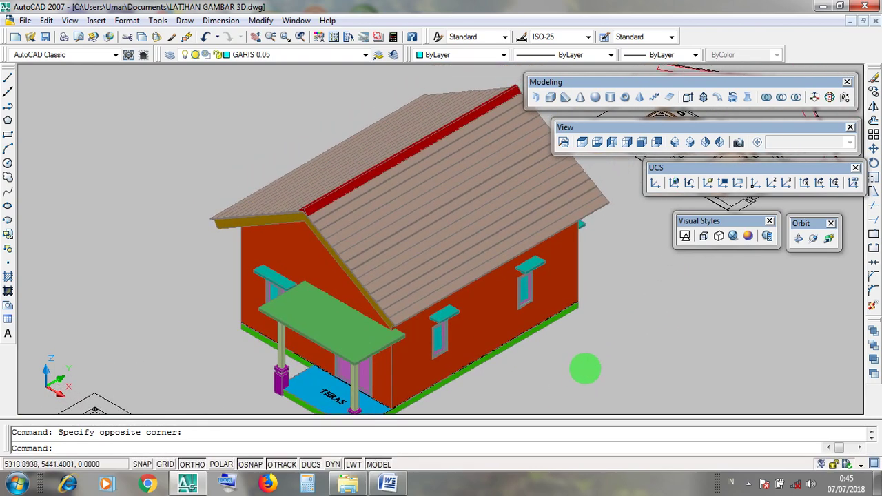
{"action": "scroll", "coordinate": [589, 365], "scroll_direction": "down", "scroll_amount": 2}
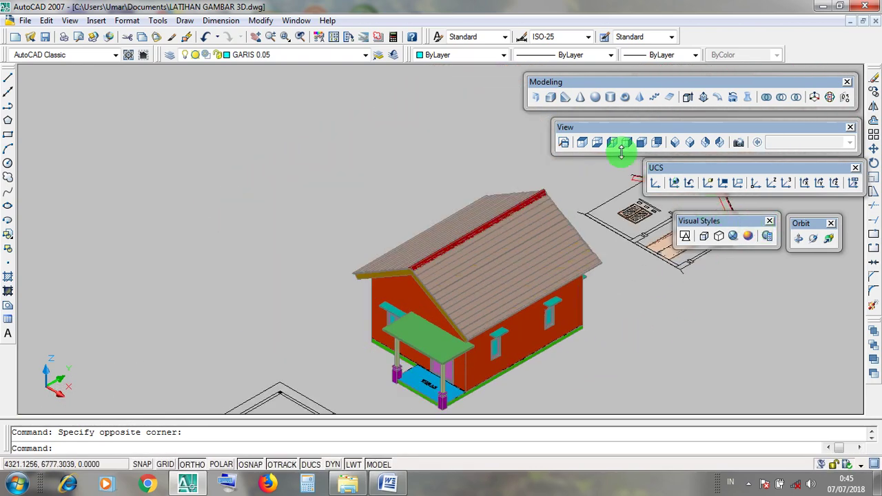
Restore the 2D Wireframe style and the Top view, framing the front elevation in the ATAP PELANA TUNGGAL sheet
{"action": "left_click", "coordinate": [684, 236]}
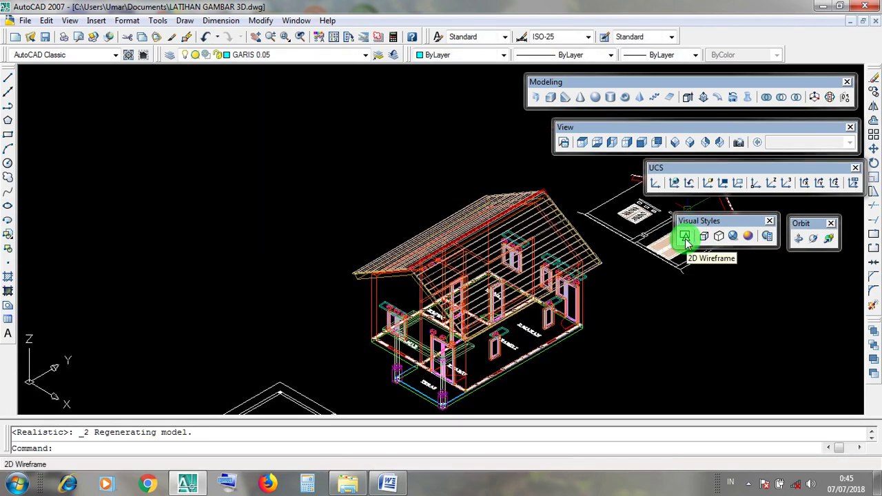
{"action": "left_click", "coordinate": [568, 128]}
{"action": "left_click", "coordinate": [582, 143]}
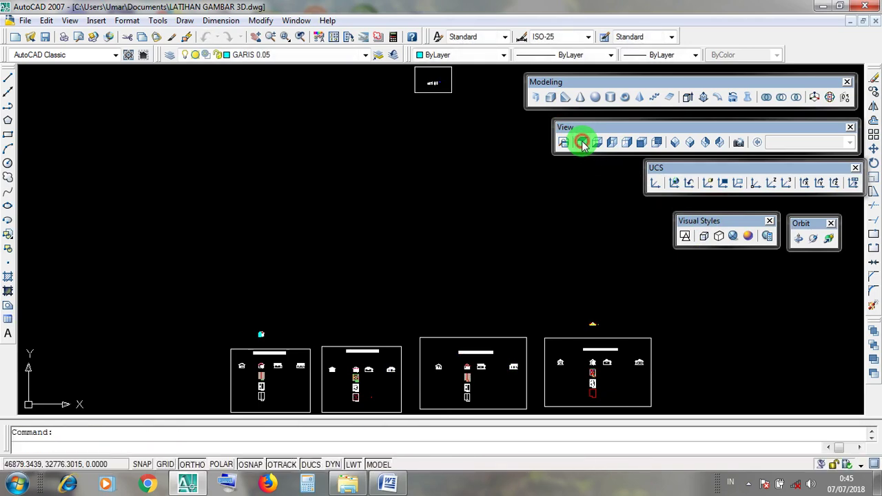
{"action": "scroll", "coordinate": [246, 372], "scroll_direction": "up", "scroll_amount": 8}
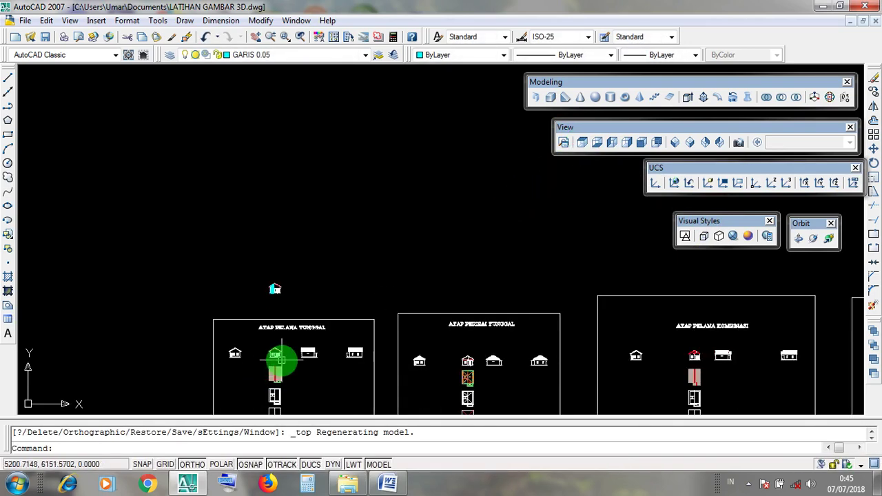
{"action": "scroll", "coordinate": [245, 331], "scroll_direction": "up", "scroll_amount": 2}
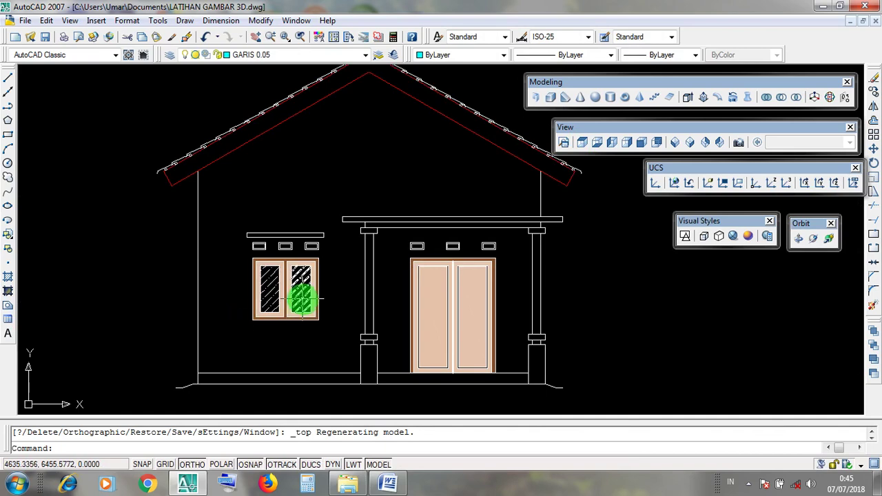
Compare the plain front elevation with the one carrying the green wall panel above the ATAP PELANA TUNGGAL sheet
{"action": "middle_click_drag", "start_coordinate": [295, 296], "coordinate": [394, 319]}
{"action": "scroll", "coordinate": [447, 284], "scroll_direction": "down", "scroll_amount": 10}
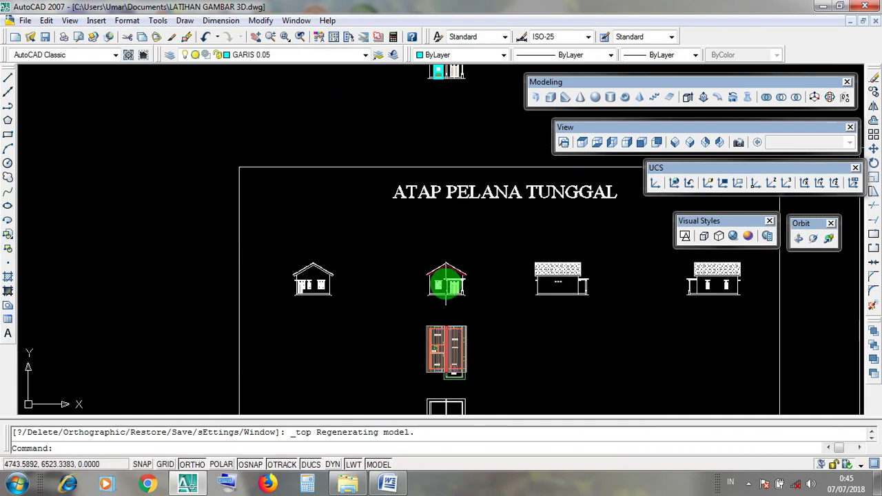
{"action": "scroll", "coordinate": [477, 235], "scroll_direction": "up", "scroll_amount": 4}
{"action": "scroll", "coordinate": [476, 233], "scroll_direction": "down", "scroll_amount": 2}
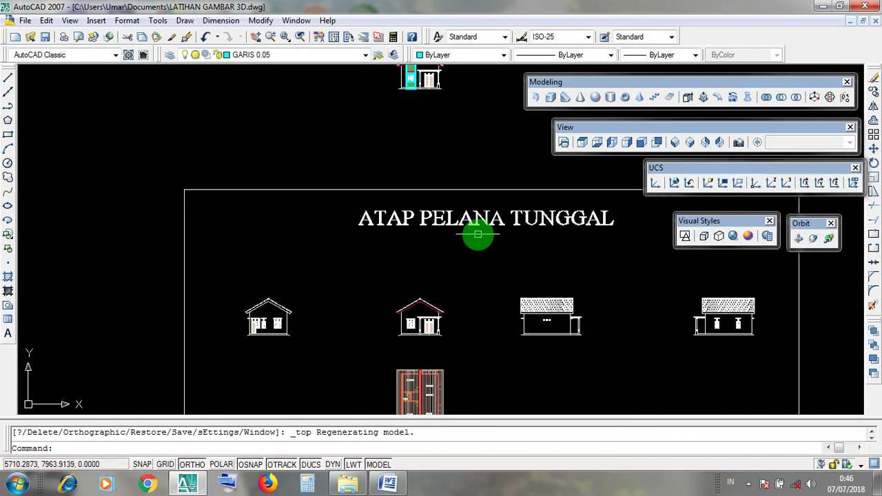
{"action": "scroll", "coordinate": [439, 317], "scroll_direction": "up", "scroll_amount": 3}
{"action": "scroll", "coordinate": [440, 318], "scroll_direction": "up", "scroll_amount": 5}
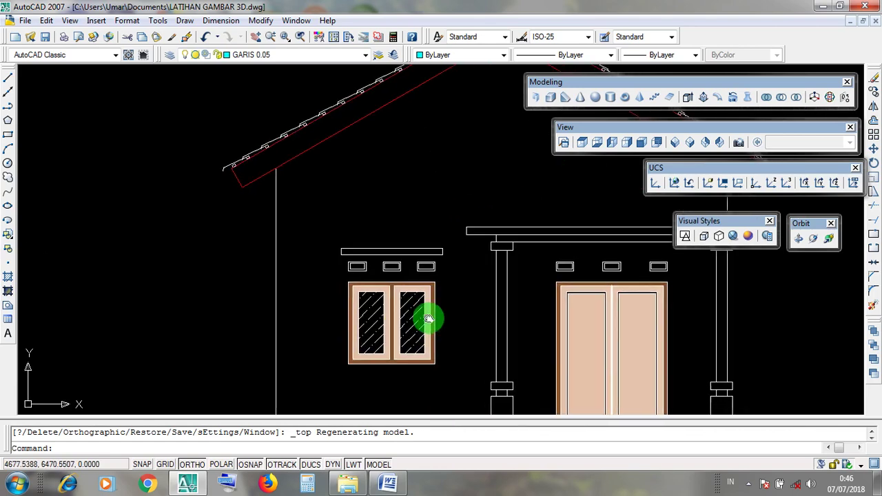
{"action": "scroll", "coordinate": [376, 245], "scroll_direction": "down", "scroll_amount": 5}
{"action": "middle_click_drag", "start_coordinate": [376, 194], "coordinate": [404, 430]}
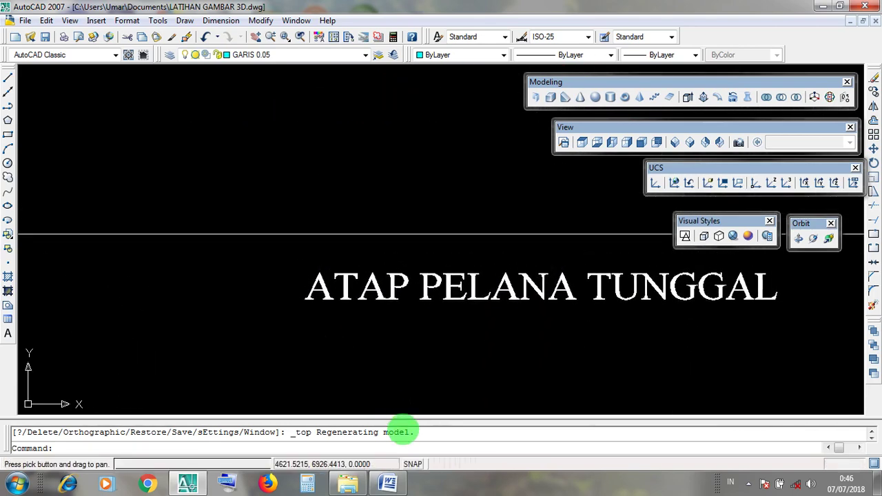
{"action": "middle_click_drag", "start_coordinate": [404, 193], "coordinate": [381, 471]}
{"action": "scroll", "coordinate": [381, 387], "scroll_direction": "up", "scroll_amount": 3}
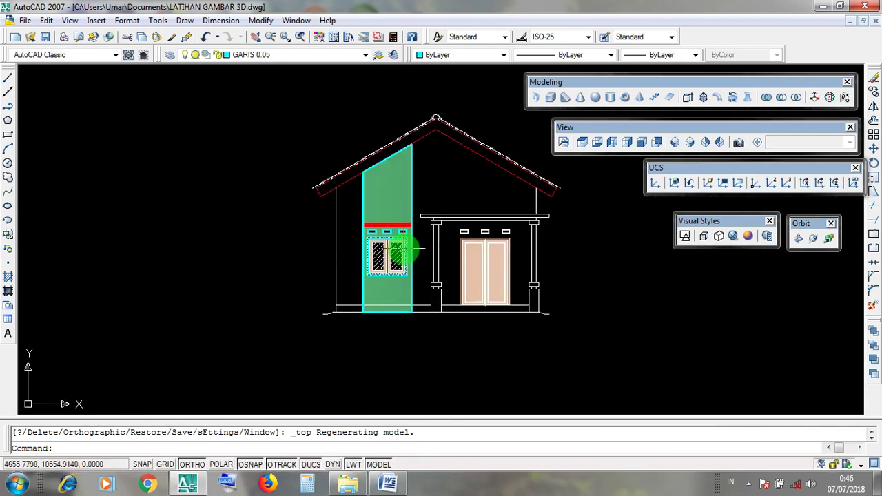
{"action": "scroll", "coordinate": [398, 249], "scroll_direction": "up", "scroll_amount": 2}
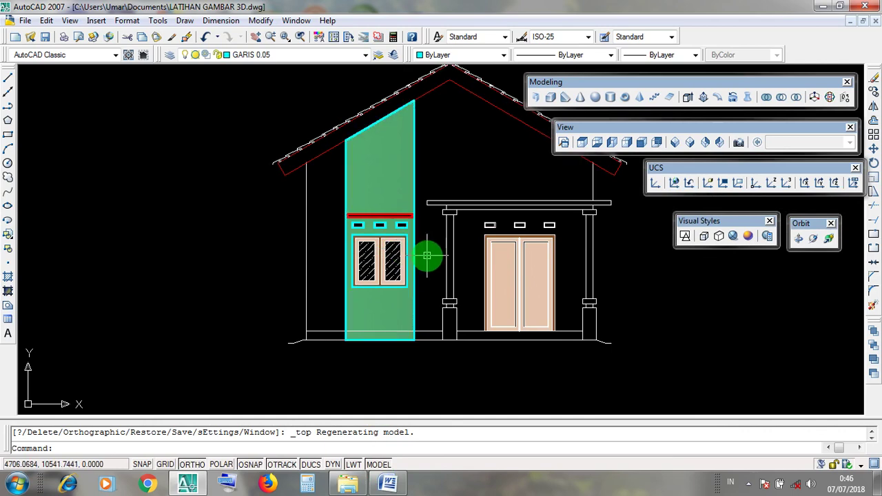
{"action": "scroll", "coordinate": [422, 256], "scroll_direction": "up", "scroll_amount": 2}
Highlight the green panel's outline, window opening and three vent openings to inspect its boundaries, clearing the selection when done
{"action": "left_click", "coordinate": [414, 258]}
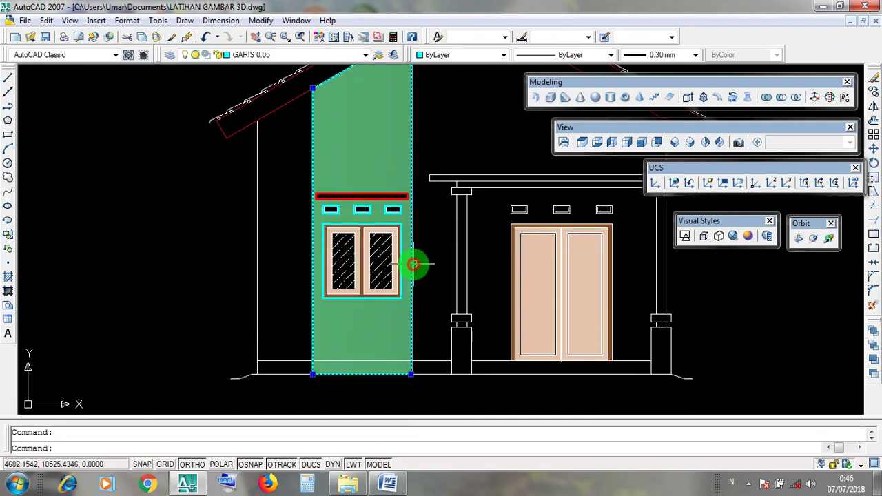
{"action": "middle_click_drag", "start_coordinate": [414, 260], "coordinate": [441, 287]}
{"action": "left_click", "coordinate": [427, 292]}
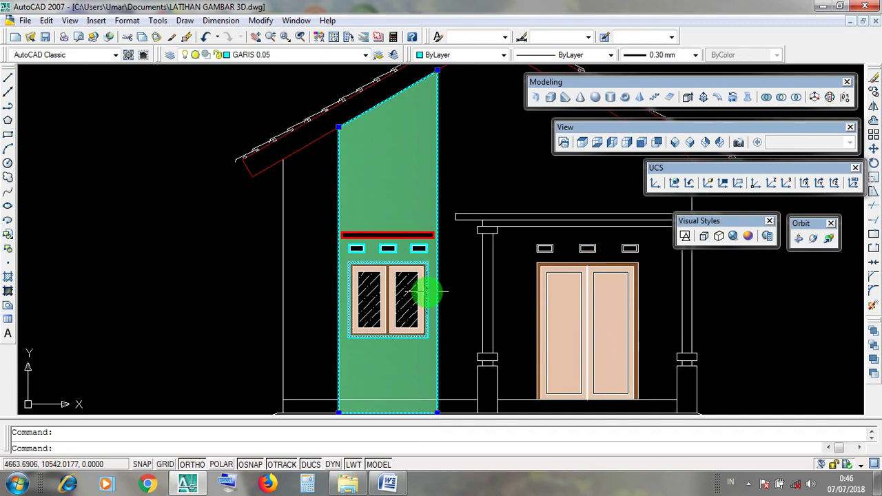
{"action": "scroll", "coordinate": [427, 292], "scroll_direction": "up", "scroll_amount": 3}
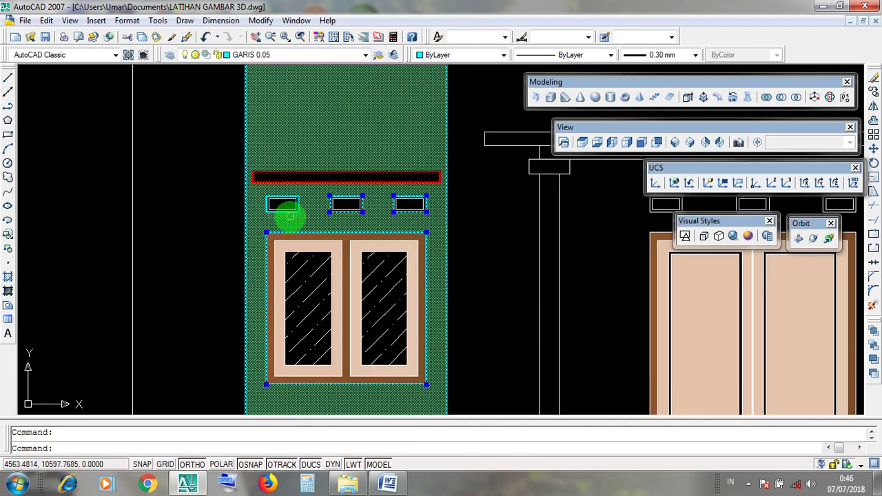
{"action": "left_click", "coordinate": [289, 203]}
{"action": "scroll", "coordinate": [418, 250], "scroll_direction": "down", "scroll_amount": 2}
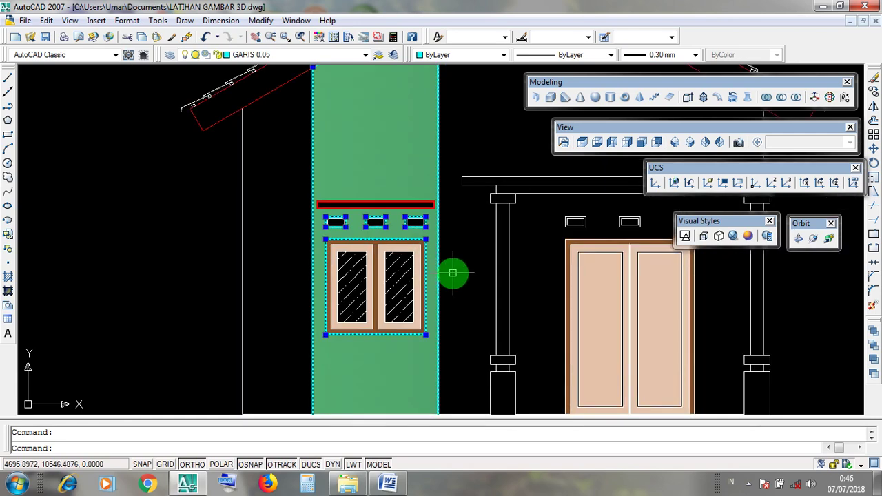
{"action": "scroll", "coordinate": [453, 272], "scroll_direction": "down", "scroll_amount": 6}
{"action": "key", "text": "Escape"}
Examine the wall around the window on the plain front elevation in the ATAP PELANA TUNGGAL sheet
{"action": "middle_click_drag", "start_coordinate": [498, 325], "coordinate": [447, 170]}
{"action": "scroll", "coordinate": [456, 206], "scroll_direction": "down", "scroll_amount": 3}
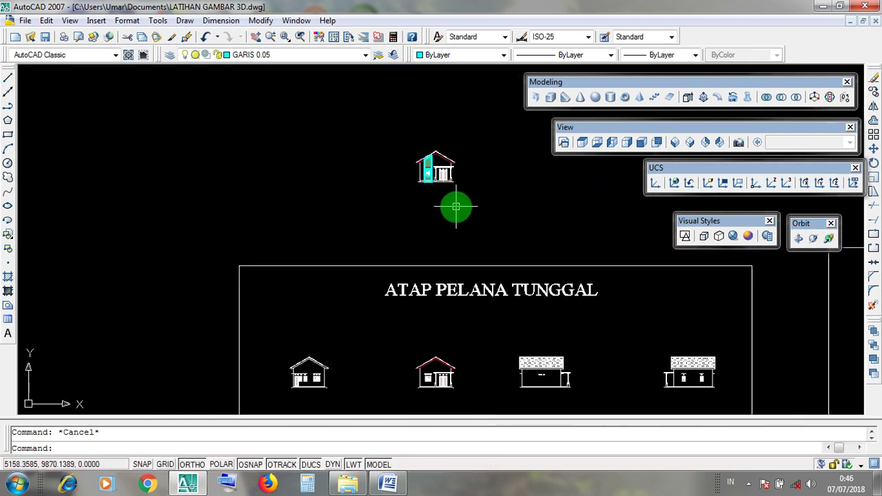
{"action": "scroll", "coordinate": [455, 345], "scroll_direction": "up", "scroll_amount": 3}
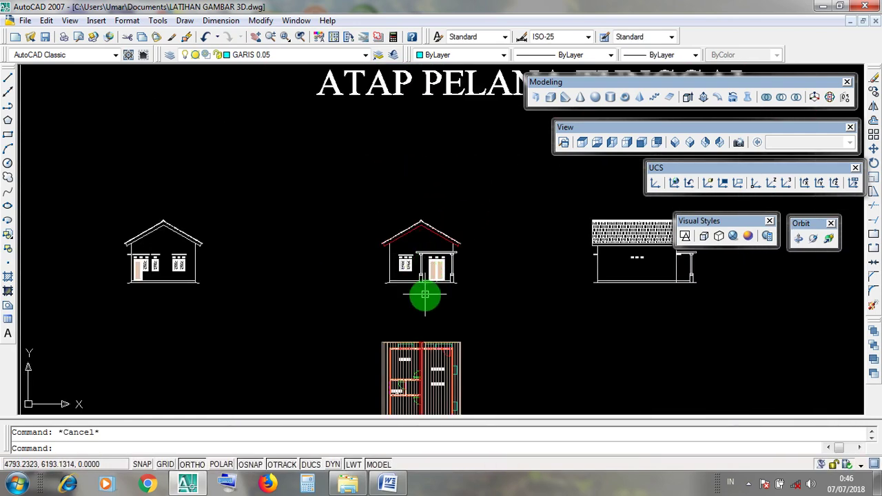
{"action": "mouse_move", "coordinate": [425, 322]}
{"action": "middle_mouse_down"}
{"action": "mouse_move", "coordinate": [429, 232]}
{"action": "mouse_move", "coordinate": [455, 250]}
{"action": "mouse_move", "coordinate": [469, 373]}
{"action": "middle_mouse_up"}
{"action": "scroll", "coordinate": [417, 324], "scroll_direction": "up", "scroll_amount": 2}
{"action": "scroll", "coordinate": [453, 341], "scroll_direction": "down", "scroll_amount": 2}
{"action": "scroll", "coordinate": [458, 269], "scroll_direction": "up", "scroll_amount": 3}
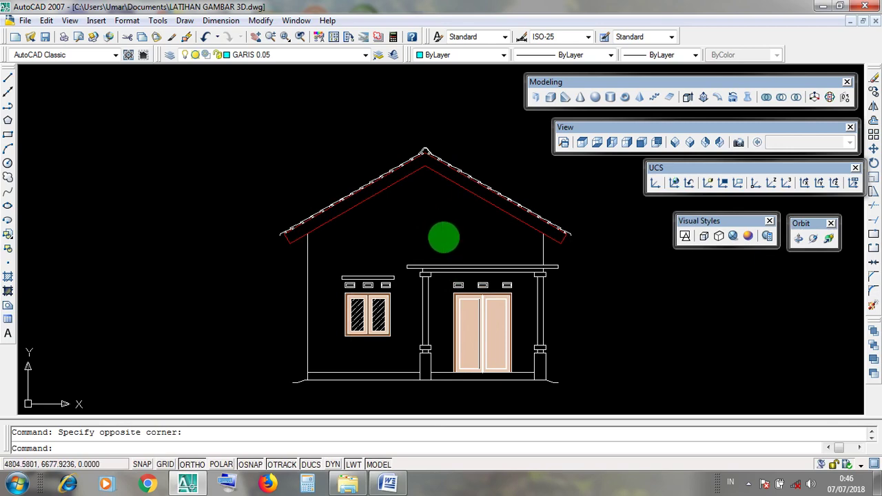
{"action": "scroll", "coordinate": [383, 331], "scroll_direction": "up", "scroll_amount": 4}
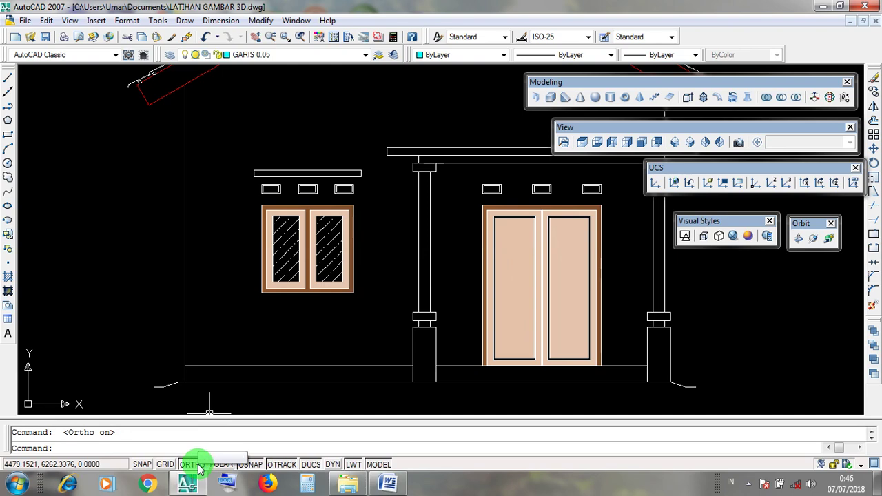
Draw a vertical line from the window frame's upper-right corner straight down to the ground line below the wall
{"action": "left_click", "coordinate": [184, 20]}
{"action": "left_click", "coordinate": [184, 21]}
{"action": "left_click", "coordinate": [184, 21]}
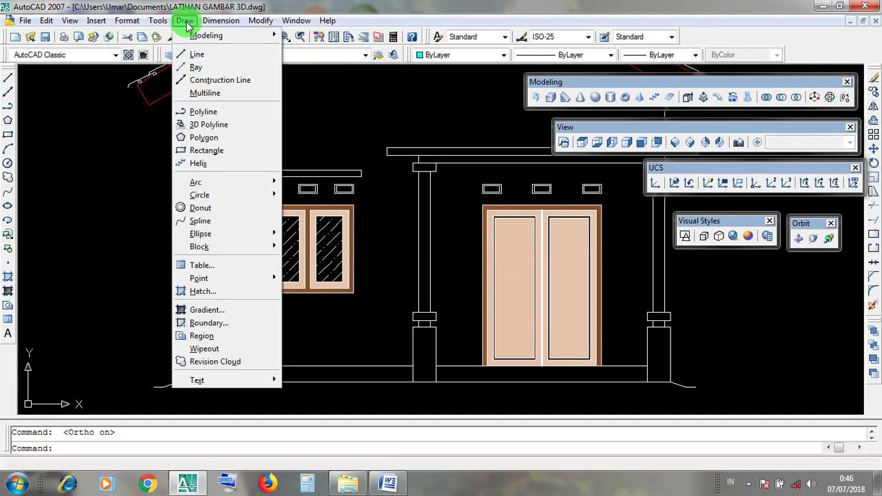
{"action": "left_click", "coordinate": [185, 21]}
{"action": "left_click", "coordinate": [185, 21]}
{"action": "left_click", "coordinate": [185, 21]}
{"action": "left_click", "coordinate": [185, 21]}
{"action": "left_click", "coordinate": [228, 55]}
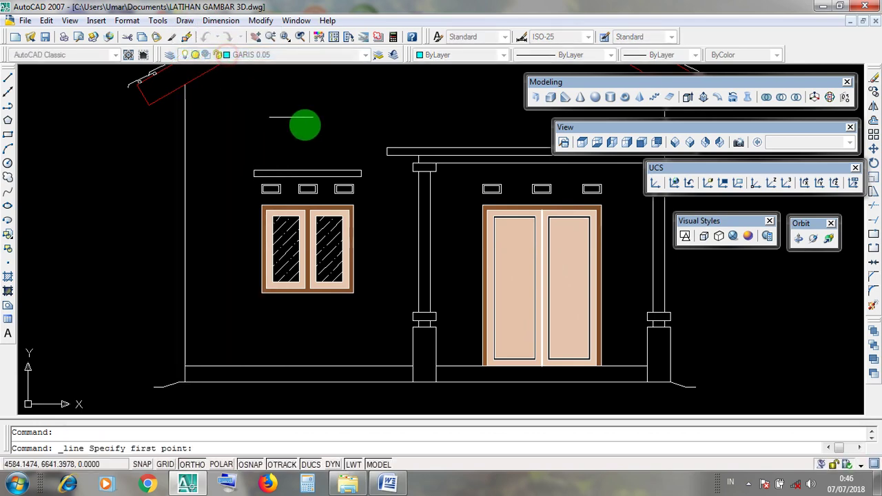
{"action": "scroll", "coordinate": [359, 242], "scroll_direction": "up", "scroll_amount": 4}
{"action": "mouse_move", "coordinate": [352, 243]}
{"action": "middle_mouse_down"}
{"action": "mouse_move", "coordinate": [388, 191]}
{"action": "mouse_move", "coordinate": [416, 193]}
{"action": "middle_mouse_up"}
{"action": "scroll", "coordinate": [393, 275], "scroll_direction": "up", "scroll_amount": 2}
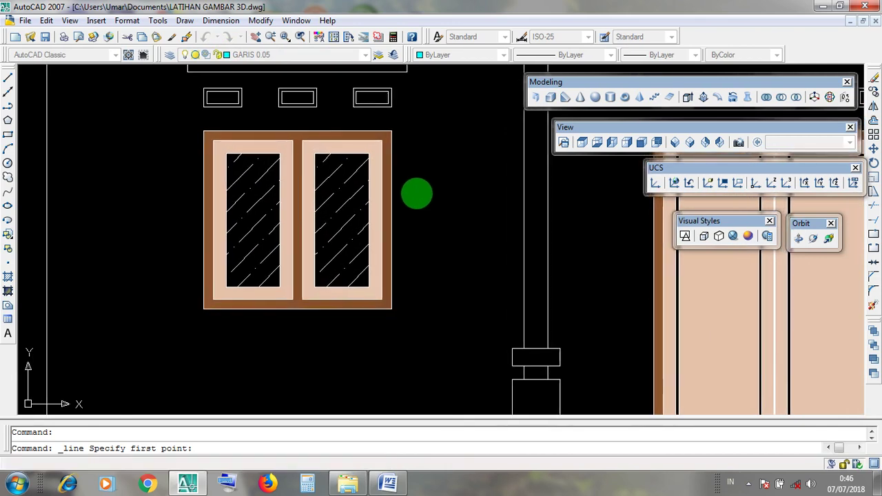
{"action": "left_click", "coordinate": [392, 130]}
{"action": "scroll", "coordinate": [392, 130], "scroll_direction": "down", "scroll_amount": 1}
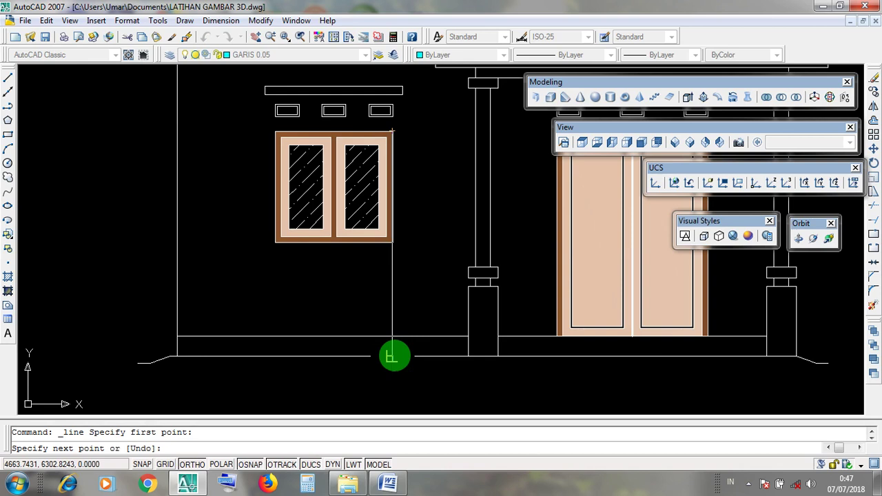
{"action": "left_click", "coordinate": [392, 355]}
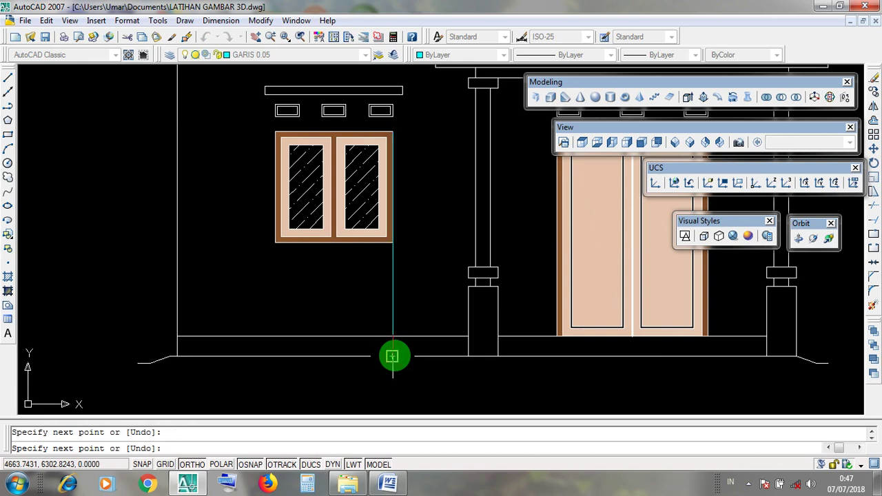
{"action": "key", "text": "Return"}
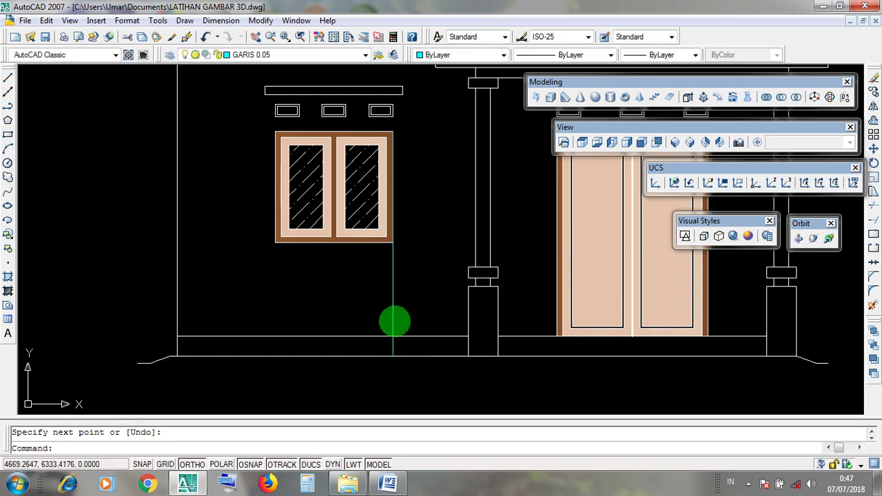
Check the new vertical line's endpoints at the window corner and the ground line, leaving it unchanged and deselected
{"action": "left_click", "coordinate": [390, 146]}
{"action": "left_click", "coordinate": [391, 130]}
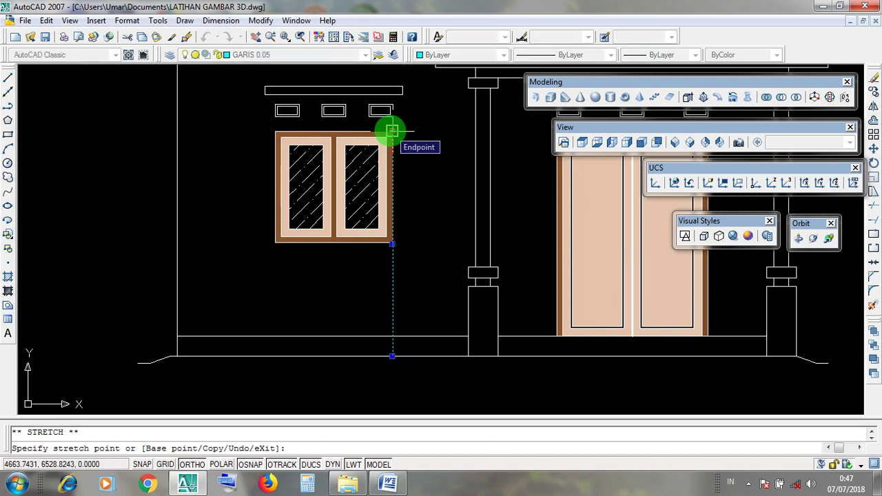
{"action": "key", "text": "Escape"}
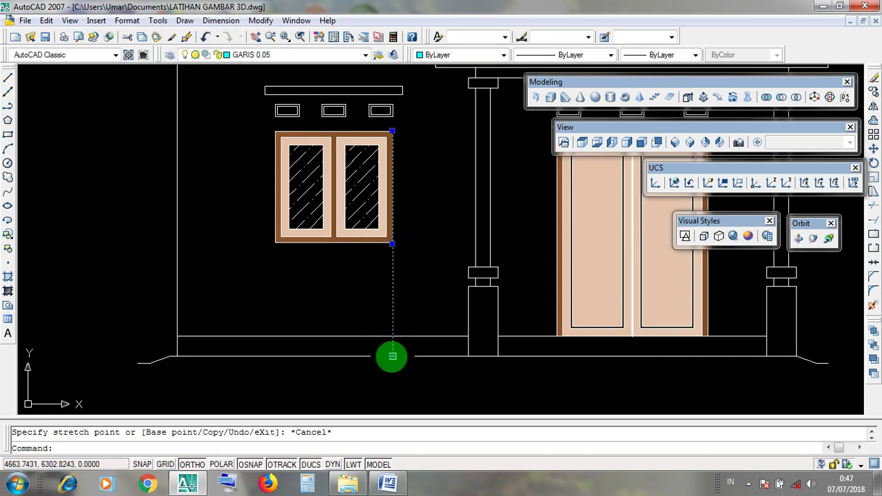
{"action": "left_click", "coordinate": [392, 355]}
{"action": "key", "text": "Escape"}
{"action": "key", "text": "Escape"}
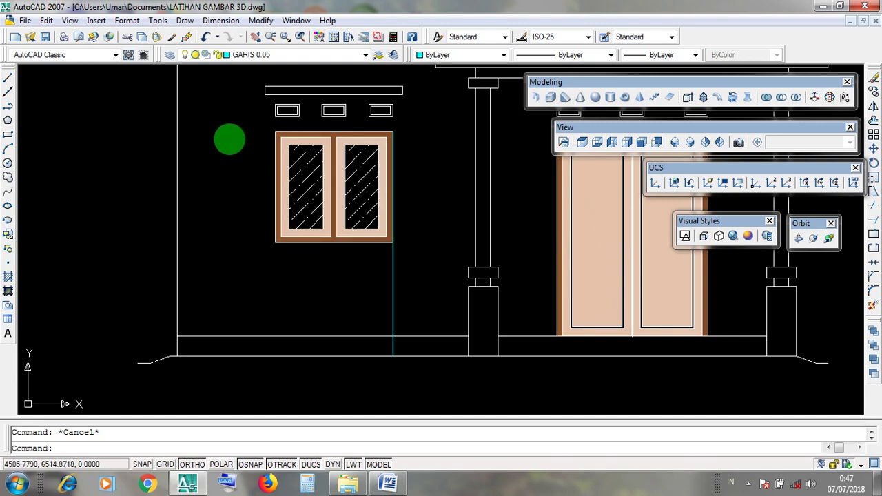
Draw a matching vertical line from the window frame's upper-left corner straight down to the ground line
{"action": "left_click", "coordinate": [185, 21]}
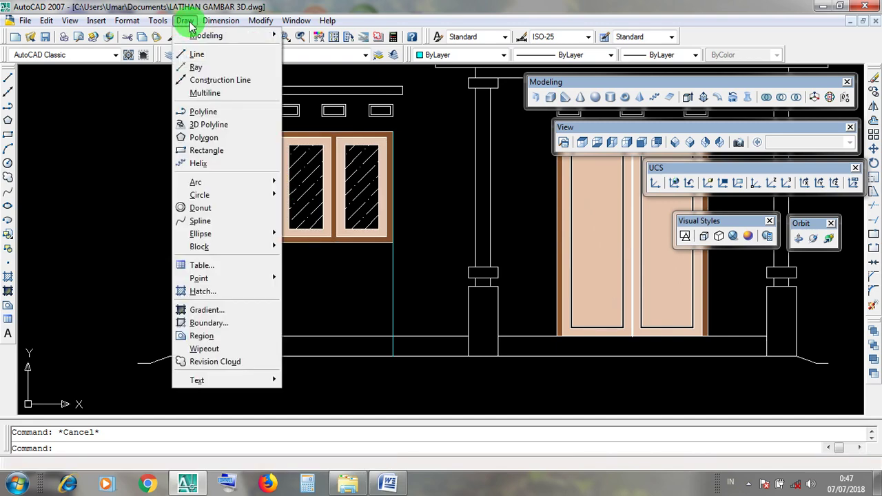
{"action": "left_click", "coordinate": [185, 20]}
{"action": "mouse_move", "coordinate": [184, 21]}
{"action": "left_mouse_down"}
{"action": "mouse_move", "coordinate": [197, 57]}
{"action": "mouse_move", "coordinate": [220, 59]}
{"action": "left_mouse_up"}
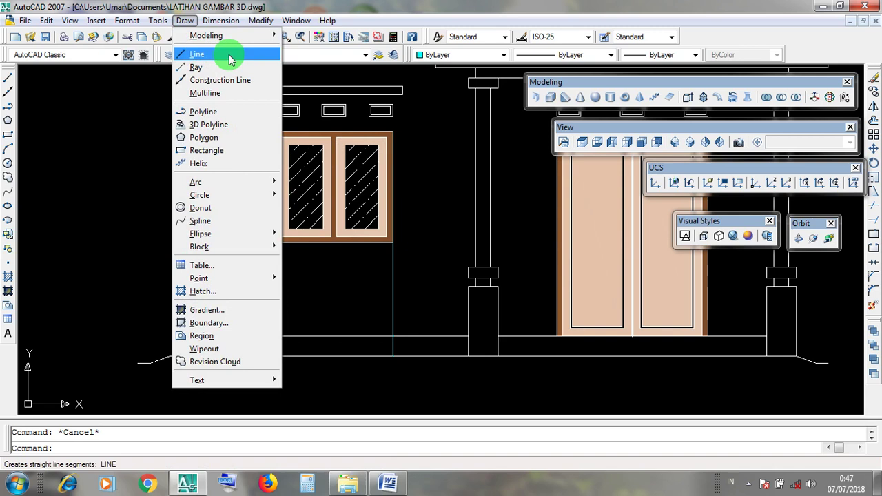
{"action": "left_click", "coordinate": [230, 54]}
{"action": "scroll", "coordinate": [241, 134], "scroll_direction": "up", "scroll_amount": 1}
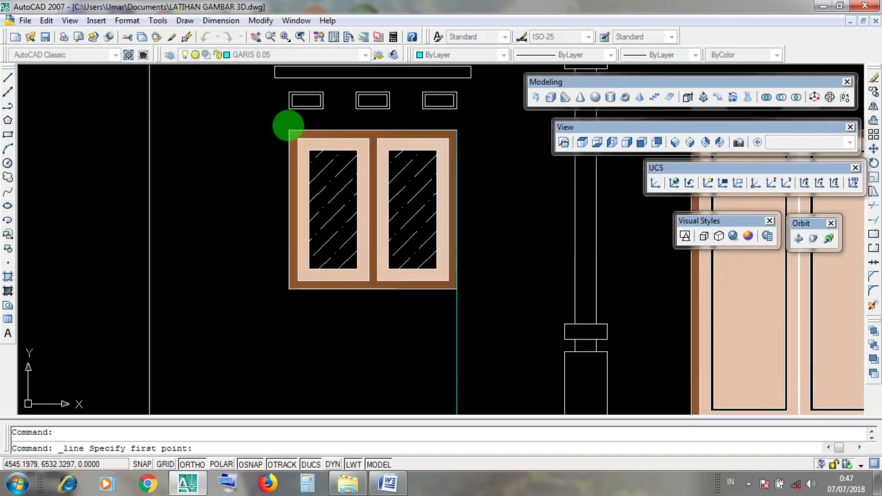
{"action": "left_click", "coordinate": [289, 129]}
{"action": "scroll", "coordinate": [289, 128], "scroll_direction": "down", "scroll_amount": 2}
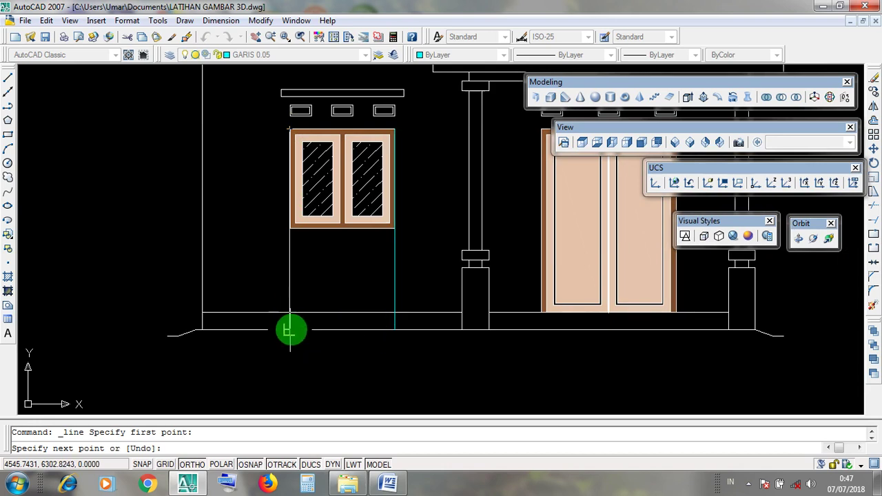
{"action": "left_click", "coordinate": [291, 330]}
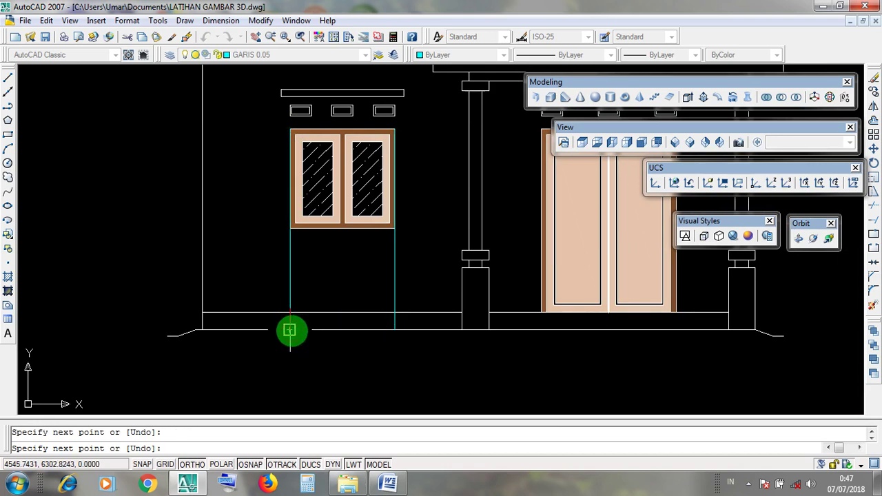
{"action": "key", "text": "Return"}
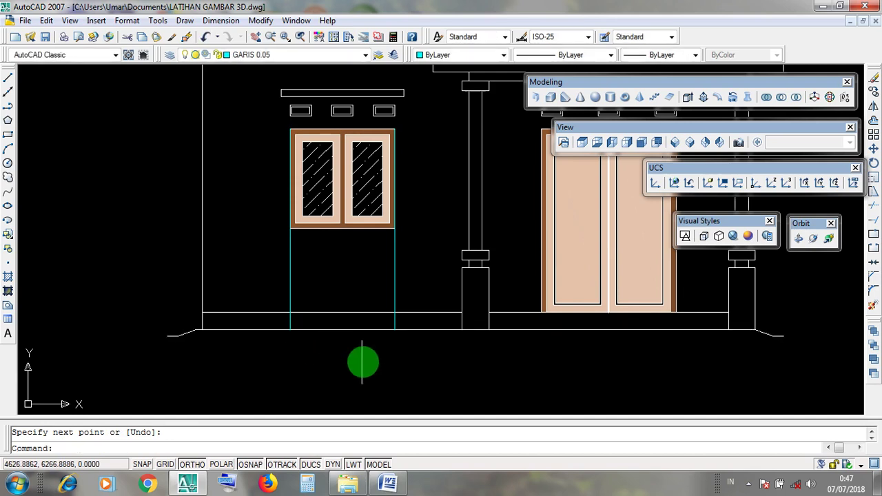
Highlight the two vertical lines flanking the window to inspect them as offset sources, clearing the selection when done
{"action": "middle_click_drag", "start_coordinate": [421, 278], "coordinate": [414, 314]}
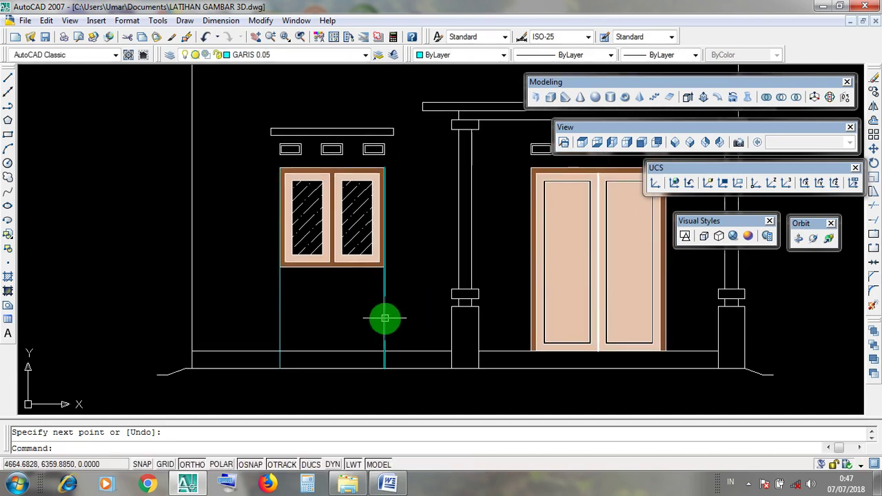
{"action": "left_click", "coordinate": [385, 318]}
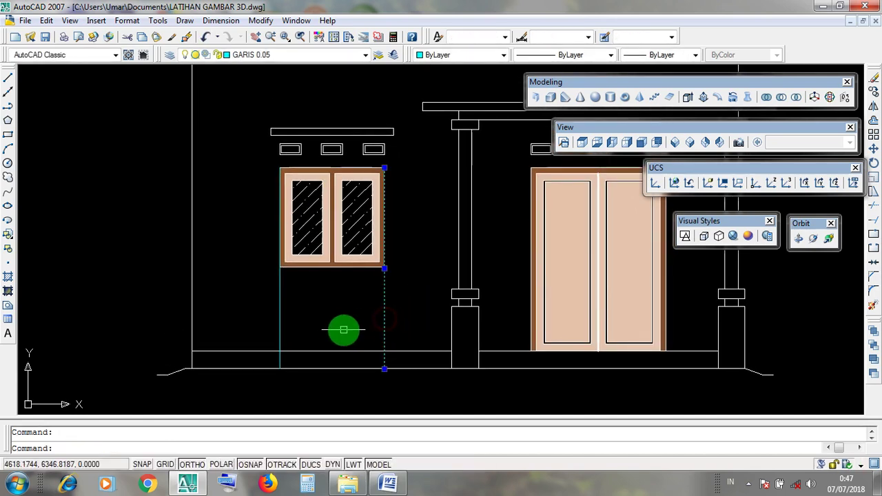
{"action": "left_click", "coordinate": [281, 320]}
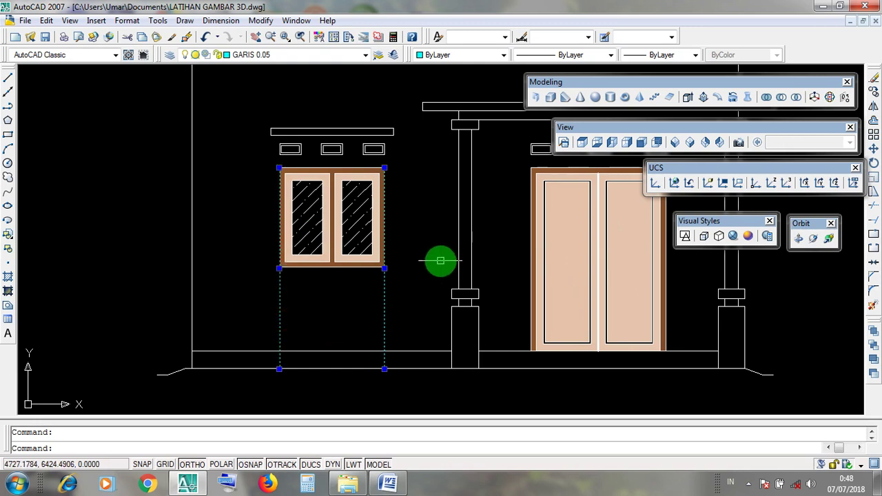
{"action": "key", "text": "Escape"}
{"action": "left_click", "coordinate": [381, 301]}
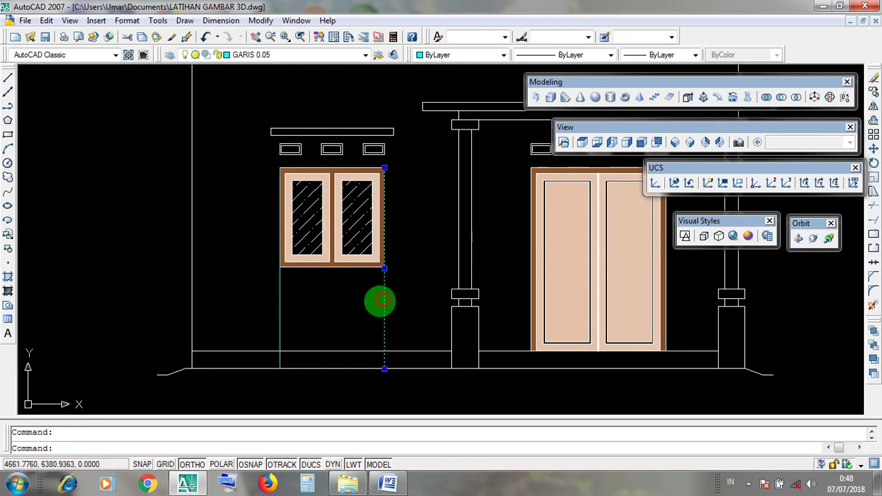
{"action": "left_click", "coordinate": [279, 307]}
{"action": "key", "text": "Escape"}
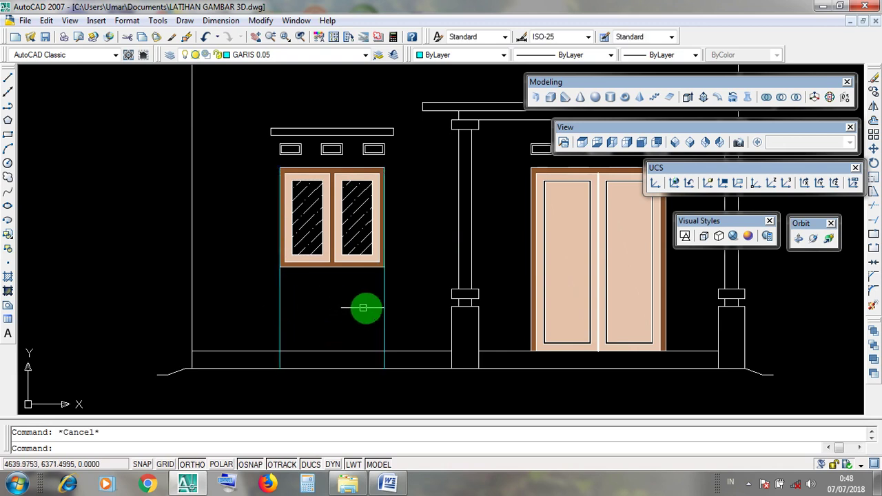
{"action": "left_click", "coordinate": [385, 311]}
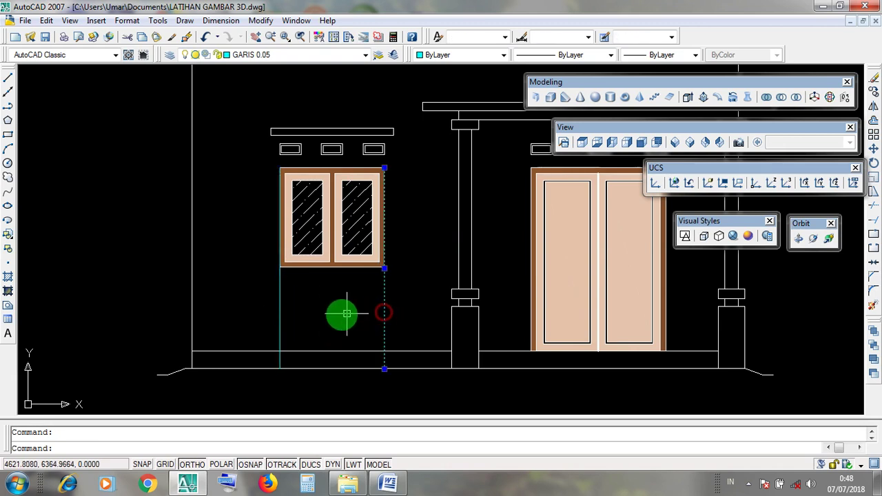
{"action": "left_click", "coordinate": [280, 311]}
{"action": "key", "text": "Escape"}
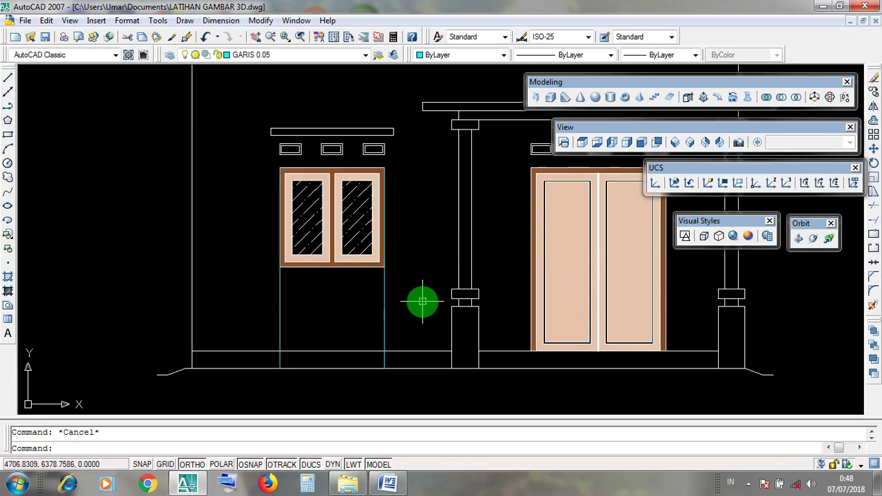
{"action": "scroll", "coordinate": [422, 301], "scroll_direction": "down", "scroll_amount": 2}
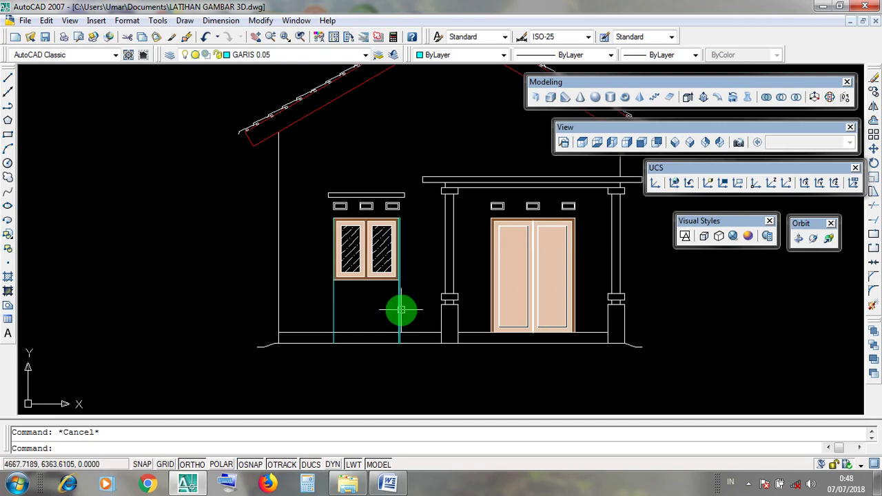
{"action": "left_click", "coordinate": [400, 310]}
{"action": "left_click", "coordinate": [419, 309]}
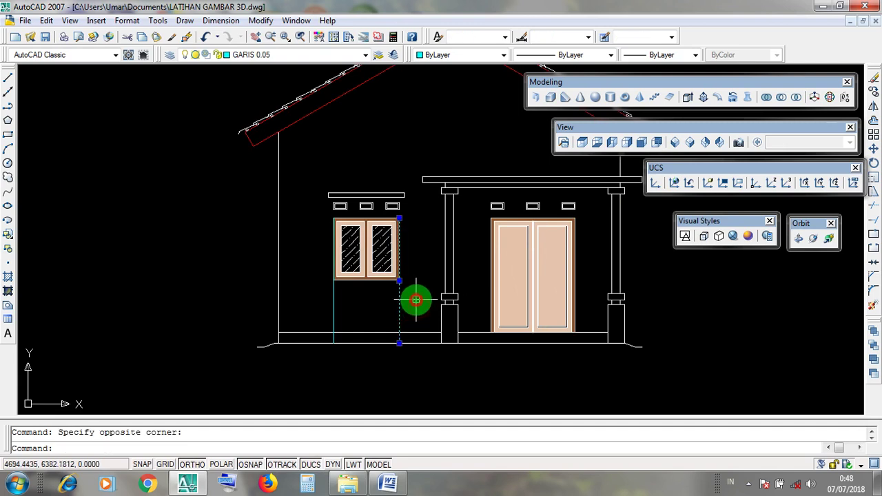
{"action": "scroll", "coordinate": [407, 307], "scroll_direction": "up", "scroll_amount": 2}
{"action": "left_click", "coordinate": [402, 309]}
{"action": "left_click", "coordinate": [418, 294]}
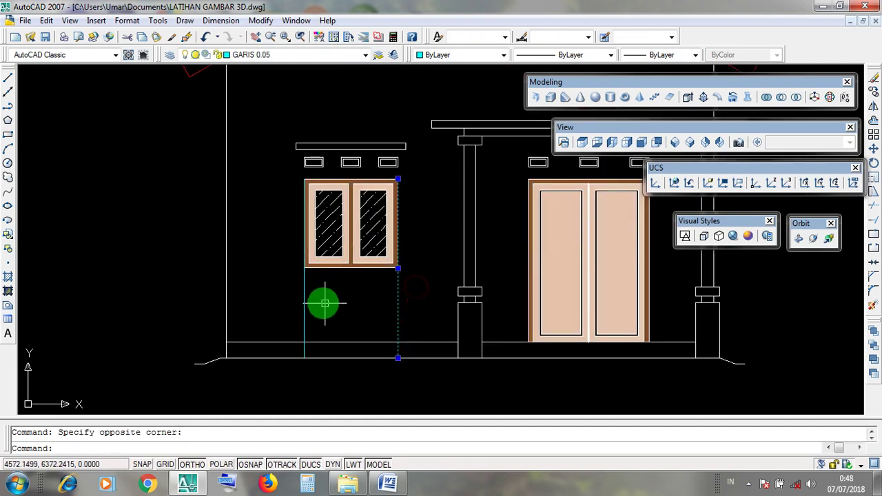
{"action": "left_click", "coordinate": [302, 302]}
{"action": "key", "text": "Escape"}
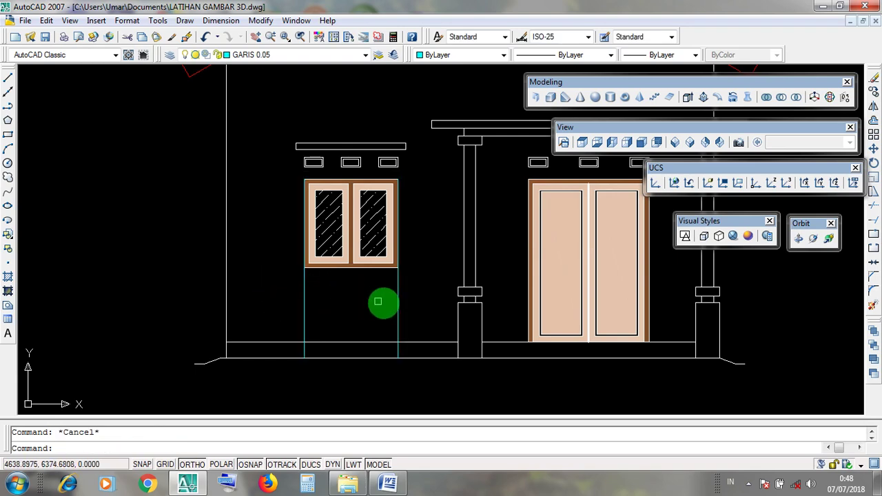
Switch to Word and consult the OFFSET notes, highlighting the instruction for starting the command
{"action": "left_click", "coordinate": [261, 20]}
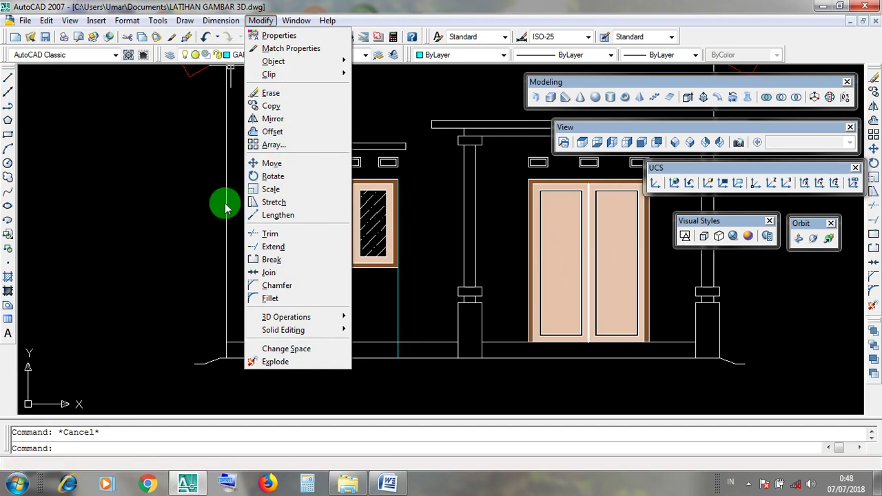
{"action": "left_click", "coordinate": [187, 220]}
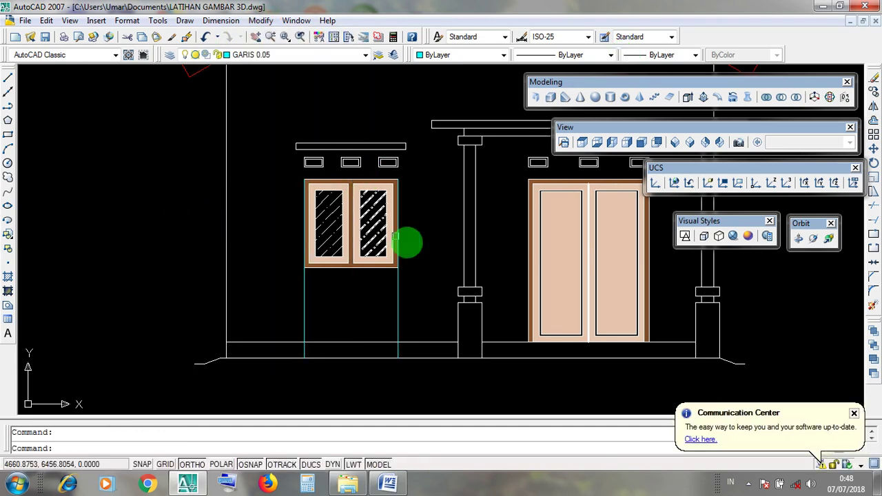
{"action": "left_click", "coordinate": [821, 9]}
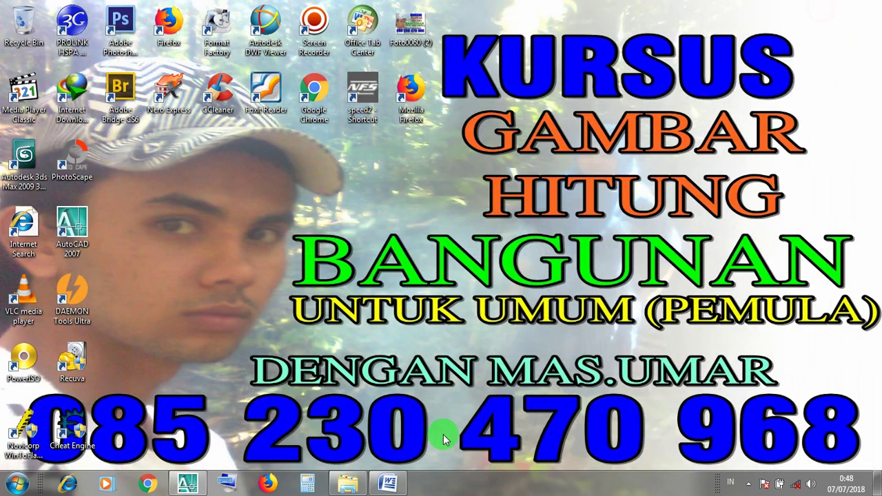
{"action": "left_click", "coordinate": [388, 484]}
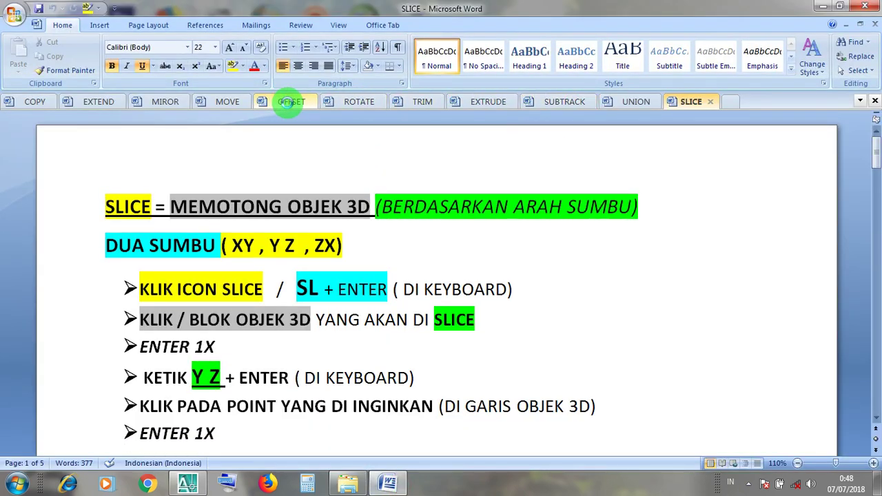
{"action": "left_click", "coordinate": [288, 101]}
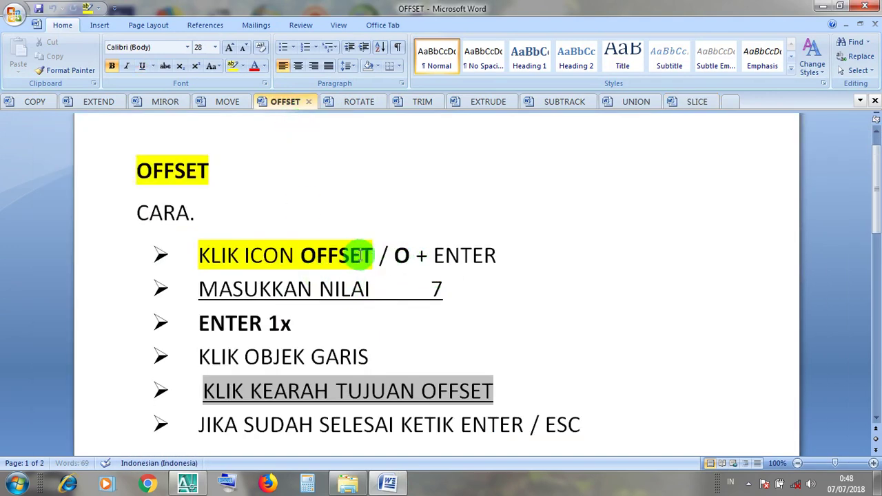
{"action": "left_click_drag", "start_coordinate": [371, 254], "coordinate": [223, 259]}
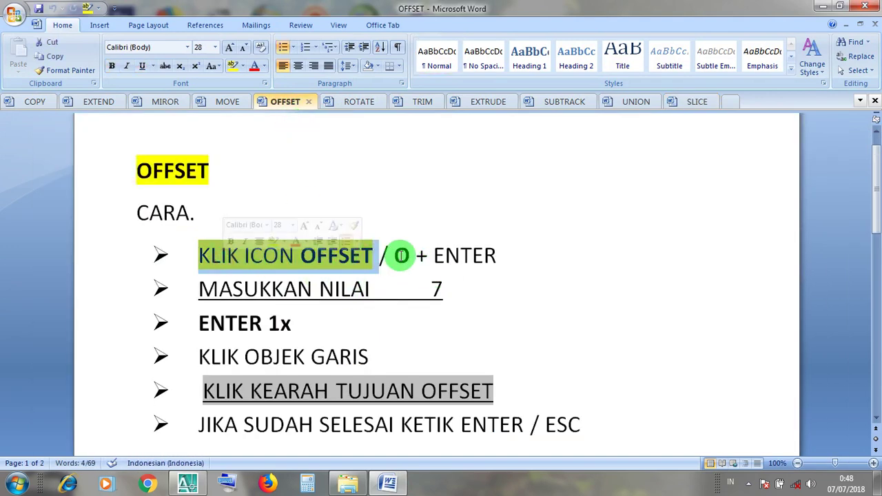
{"action": "left_click", "coordinate": [400, 256]}
Set the MASUKKAN NILAI value in the OFFSET notes to 25
{"action": "double_click", "coordinate": [430, 288]}
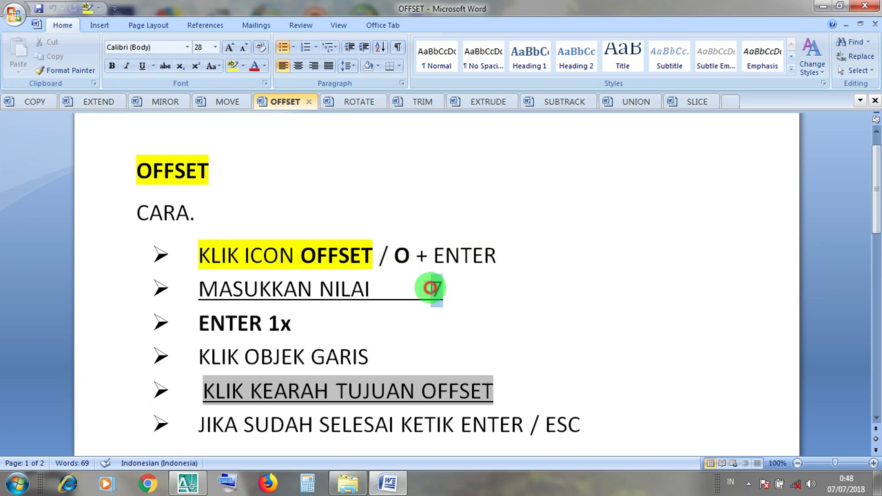
{"action": "type", "text": "20"}
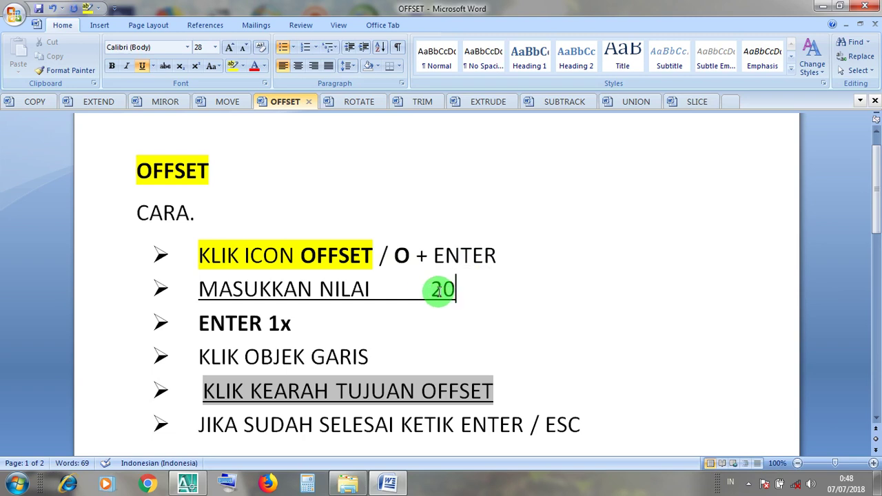
{"action": "mouse_move", "coordinate": [450, 291]}
{"action": "left_mouse_down"}
{"action": "mouse_move", "coordinate": [419, 288]}
{"action": "mouse_move", "coordinate": [437, 288]}
{"action": "mouse_move", "coordinate": [434, 295]}
{"action": "left_mouse_up"}
{"action": "type", "text": "25"}
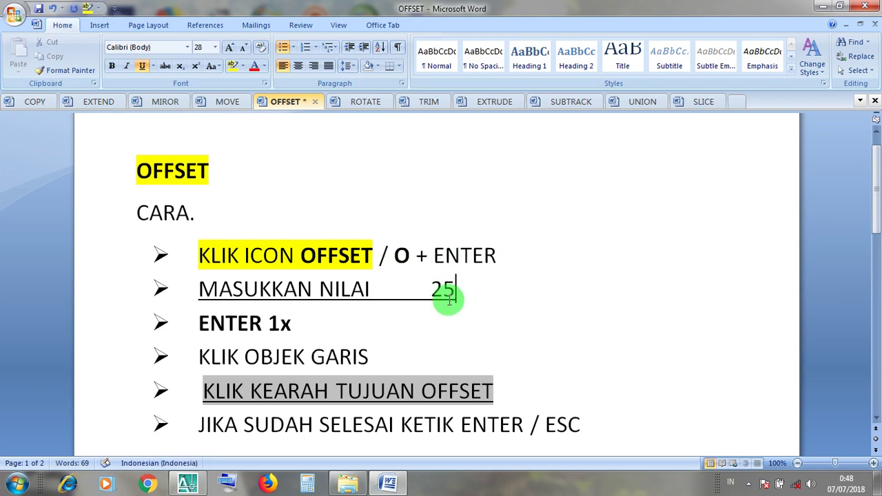
Read through the remaining OFFSET notes, from ENTER 1x and picking the line to choosing the offset direction and finishing the command
{"action": "left_click_drag", "start_coordinate": [324, 324], "coordinate": [225, 325]}
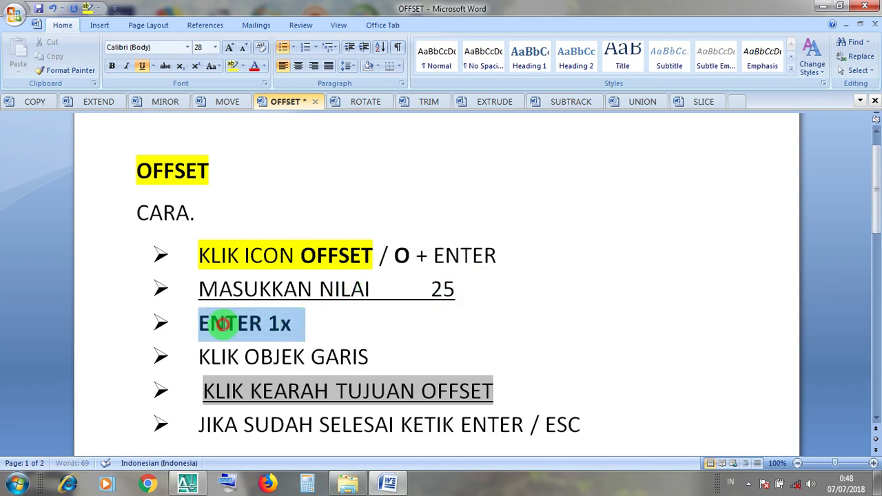
{"action": "left_click_drag", "start_coordinate": [367, 358], "coordinate": [232, 364]}
{"action": "left_click", "coordinate": [304, 361]}
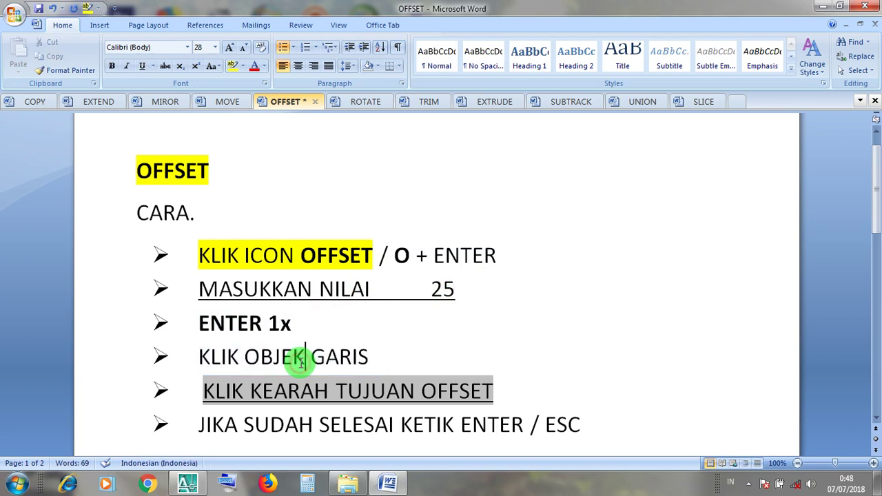
{"action": "left_click", "coordinate": [494, 390]}
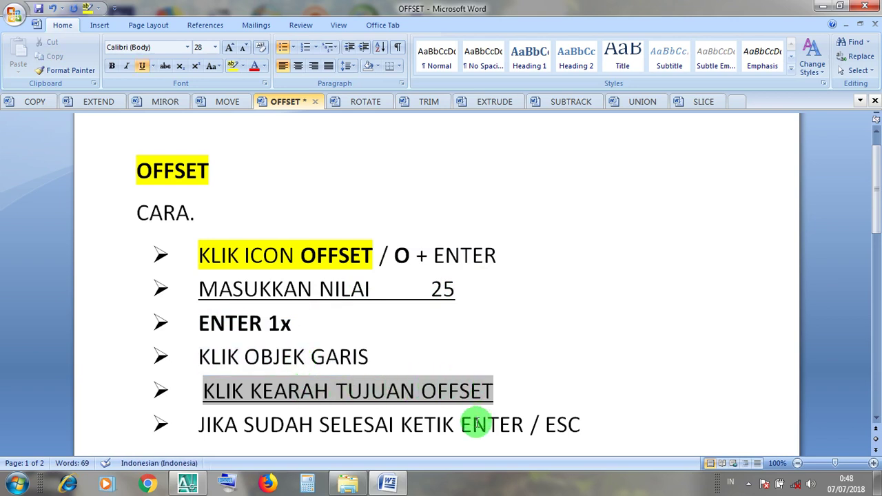
{"action": "left_click", "coordinate": [474, 424]}
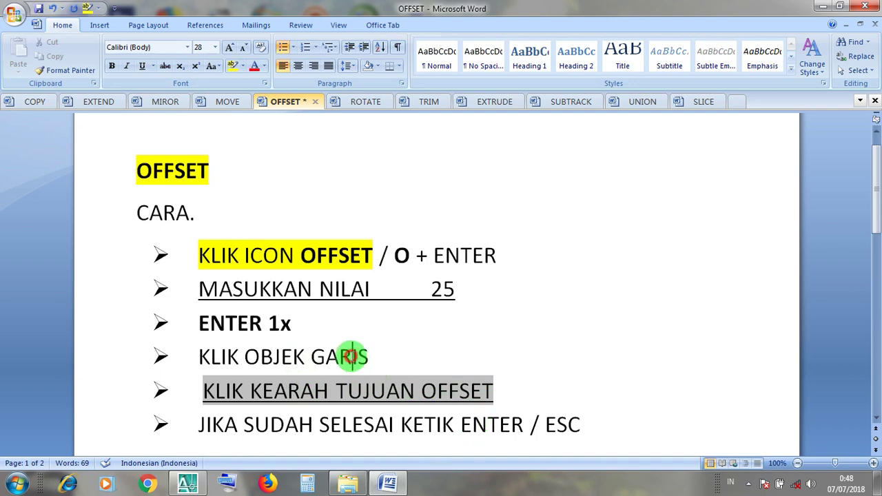
{"action": "left_click", "coordinate": [351, 356]}
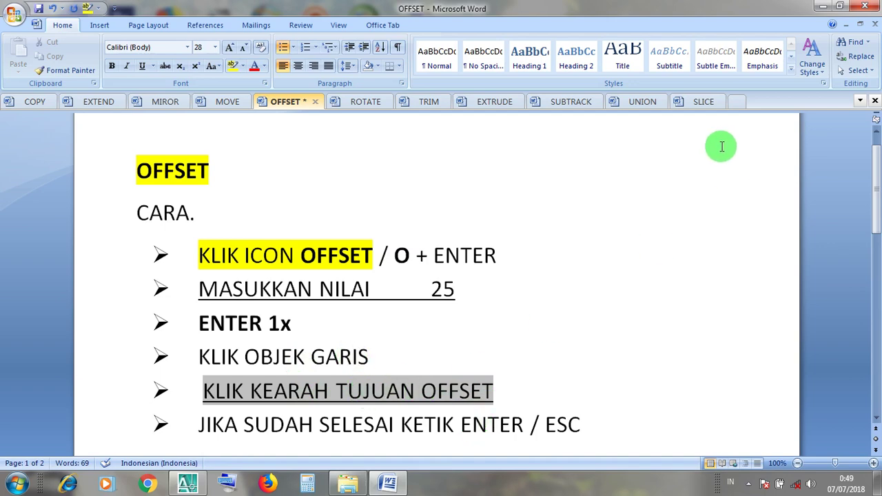
Switch to AutoCAD and offset the vertical line on the window's right edge 25 units outward, toward the porch column
{"action": "left_click", "coordinate": [820, 8]}
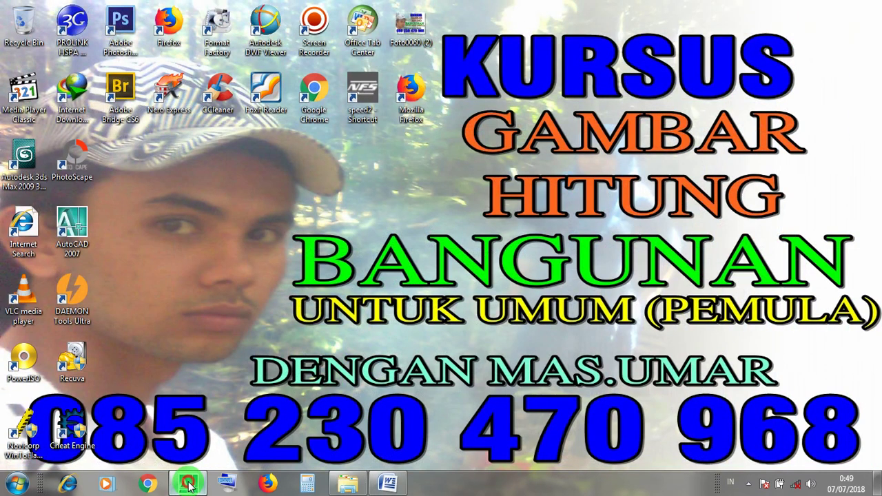
{"action": "left_click", "coordinate": [188, 484]}
{"action": "middle_click_drag", "start_coordinate": [391, 277], "coordinate": [368, 315]}
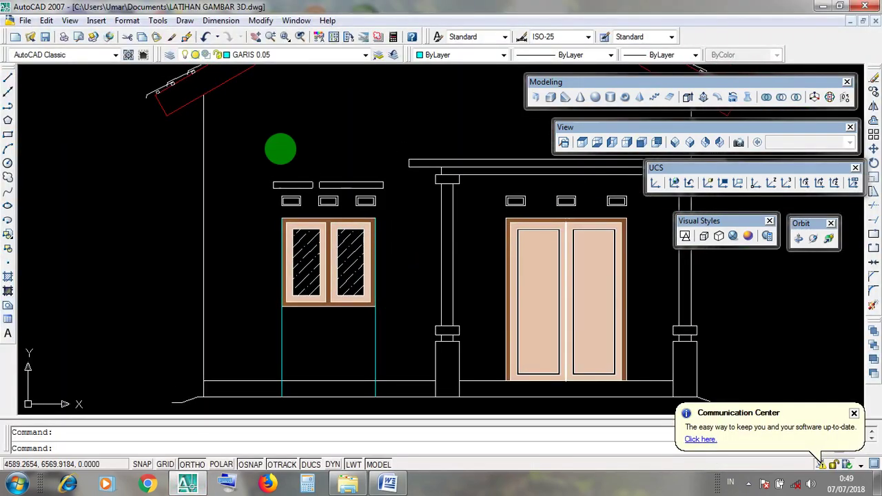
{"action": "left_click", "coordinate": [261, 20]}
{"action": "left_click", "coordinate": [261, 21]}
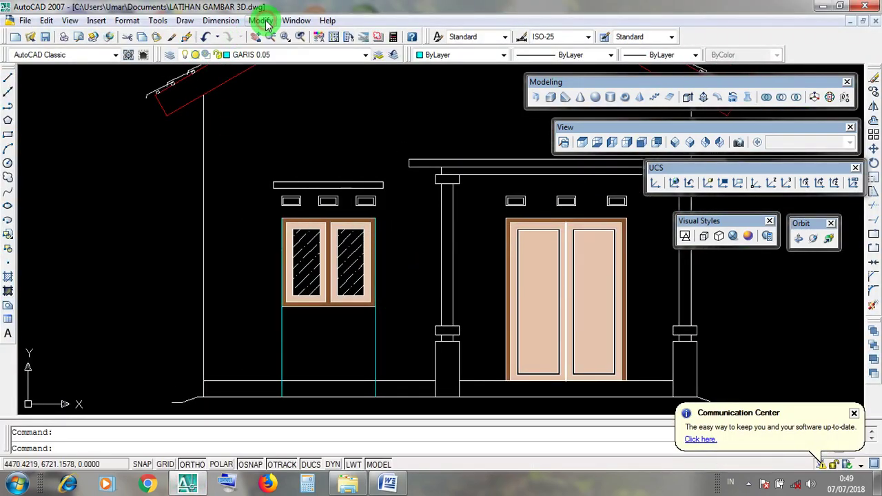
{"action": "left_click", "coordinate": [261, 21]}
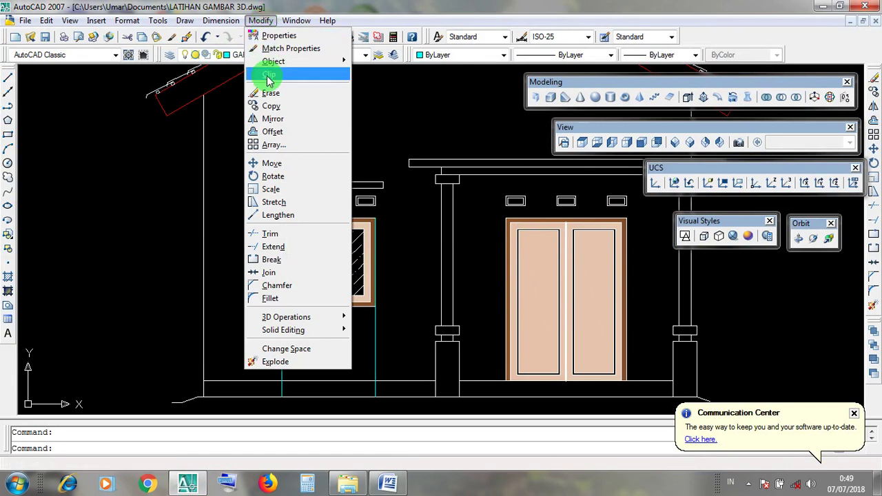
{"action": "left_click", "coordinate": [292, 131]}
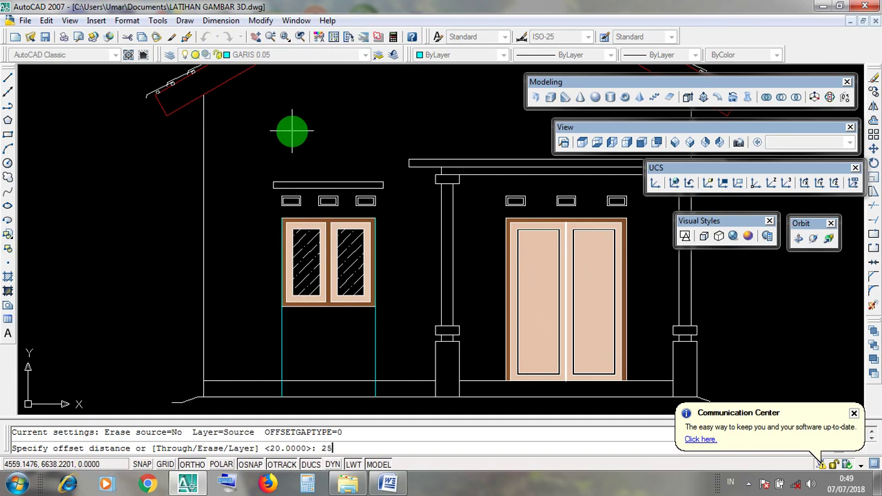
{"action": "type", "text": "25"}
{"action": "key", "text": "Return"}
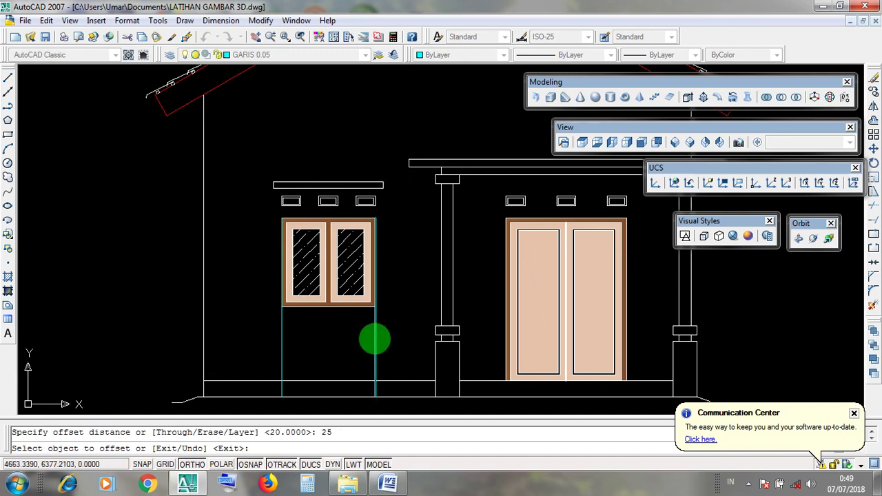
{"action": "left_click", "coordinate": [375, 338]}
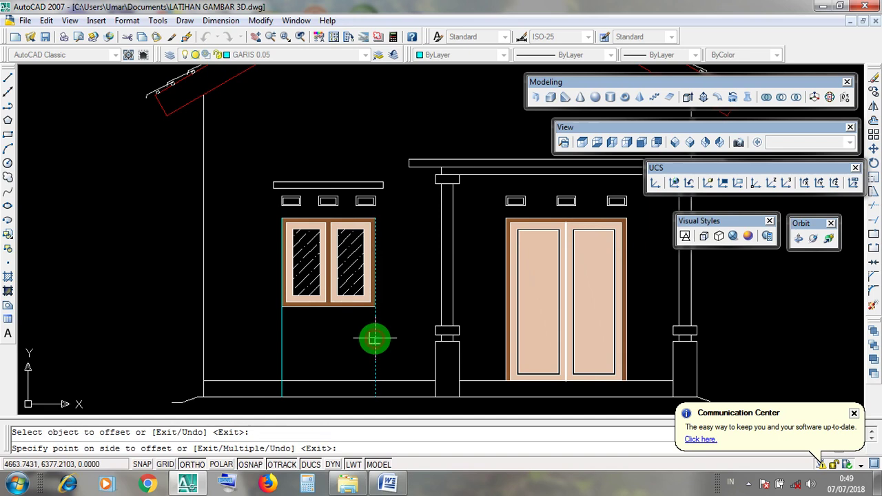
{"action": "left_click", "coordinate": [407, 325]}
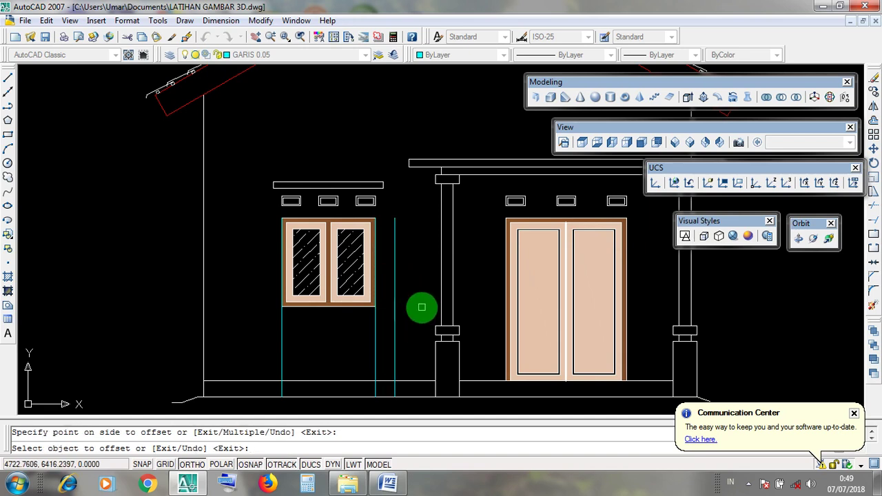
{"action": "key", "text": "Return"}
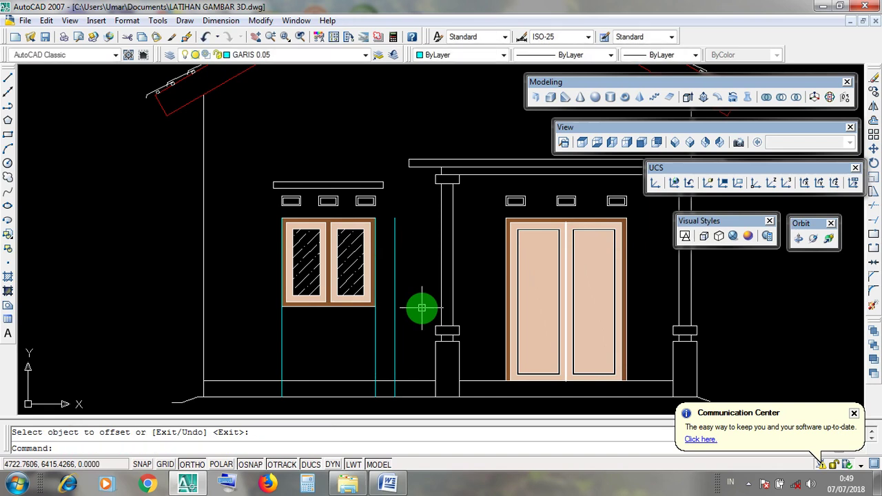
Erase the original vertical line on the window's right edge, keeping its offset copy
{"action": "left_click", "coordinate": [376, 342]}
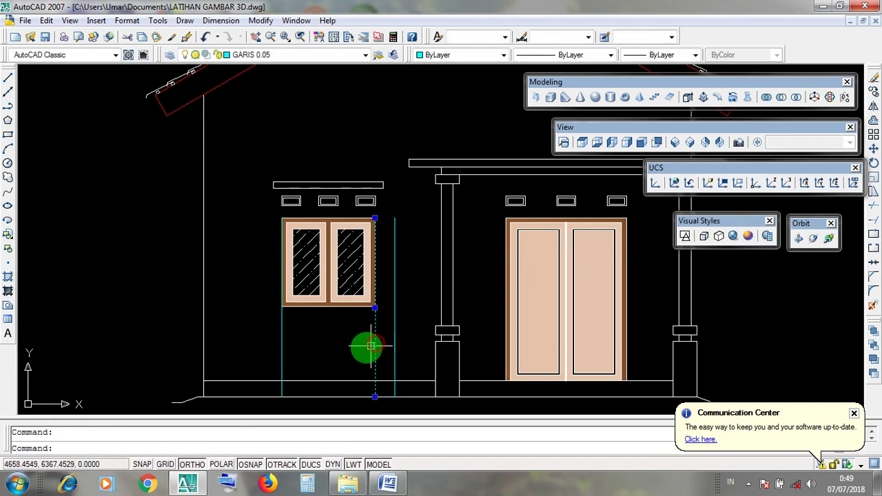
{"action": "key", "text": "Delete"}
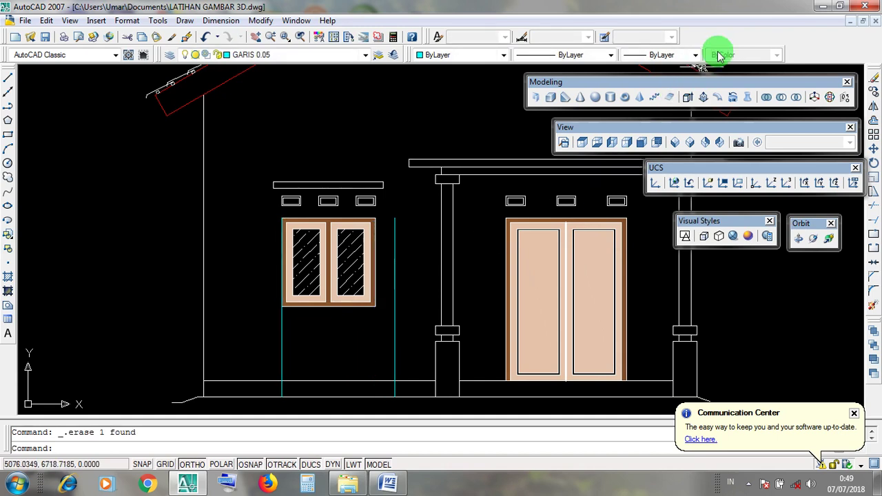
{"action": "left_click", "coordinate": [261, 21]}
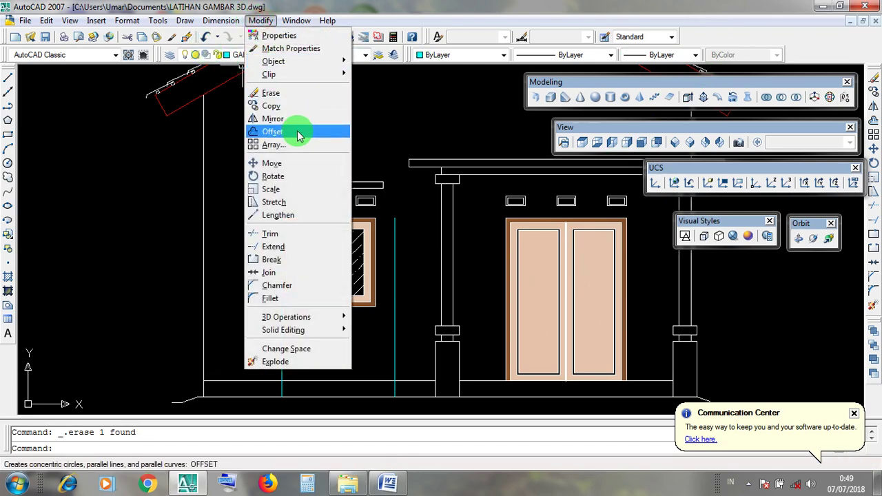
{"action": "left_click", "coordinate": [412, 117]}
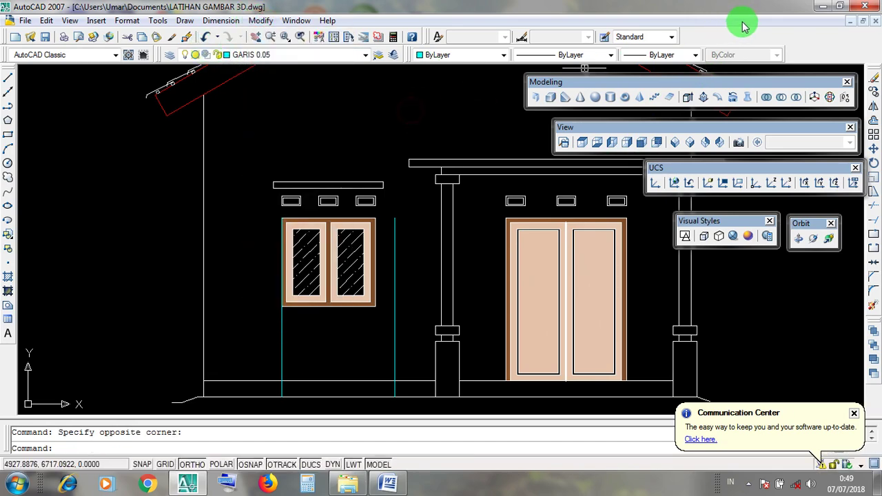
Switch to Word and review the OFFSET notes again, from the distance value to the offset direction
{"action": "left_click", "coordinate": [820, 6]}
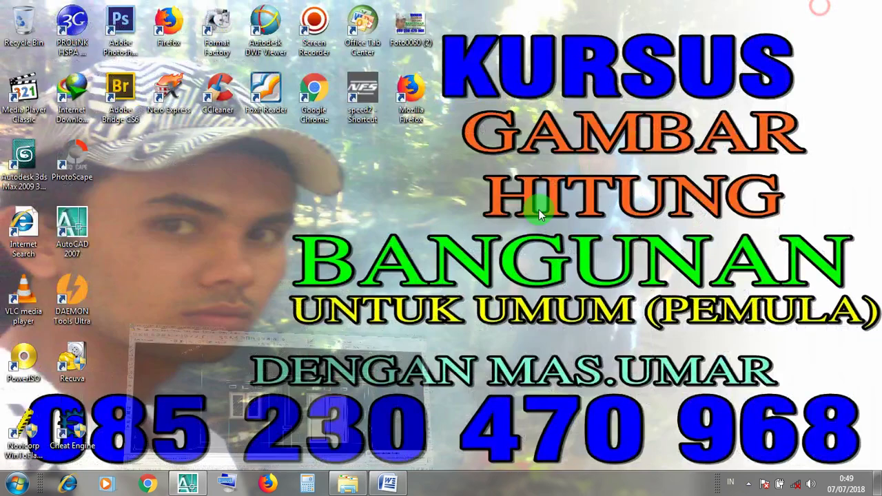
{"action": "left_click", "coordinate": [386, 489]}
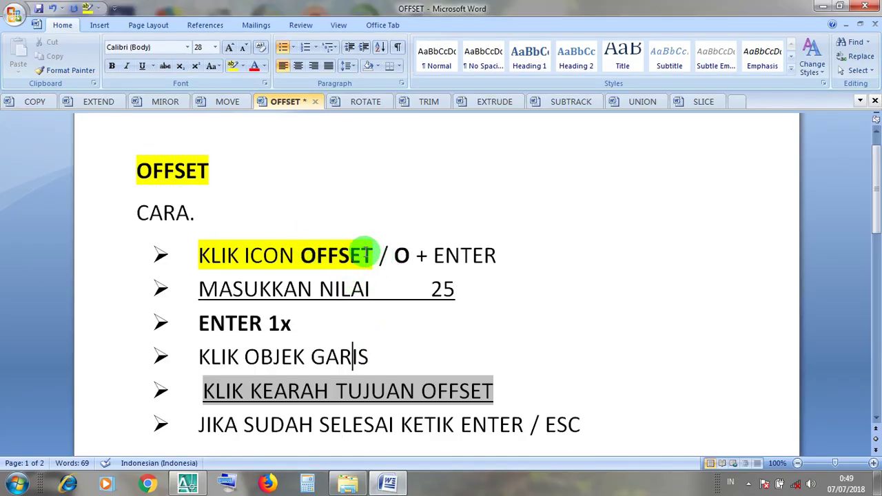
{"action": "left_click", "coordinate": [353, 289]}
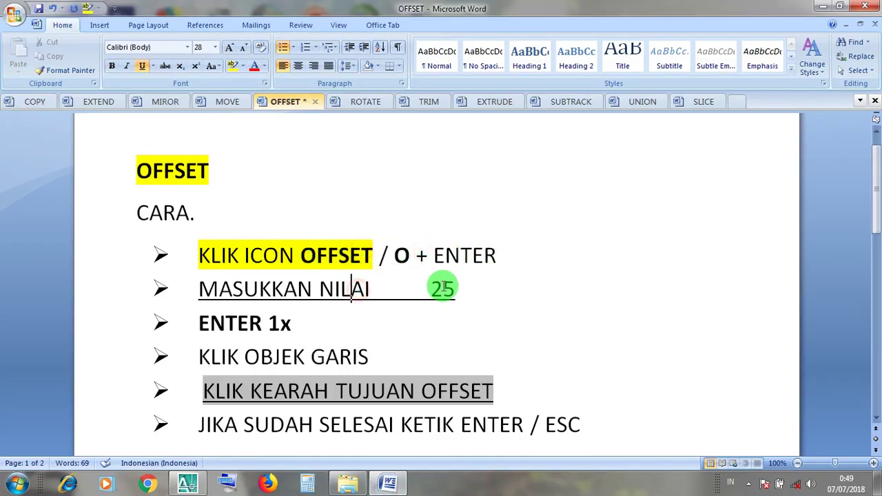
{"action": "left_click", "coordinate": [301, 318]}
{"action": "left_click", "coordinate": [359, 356]}
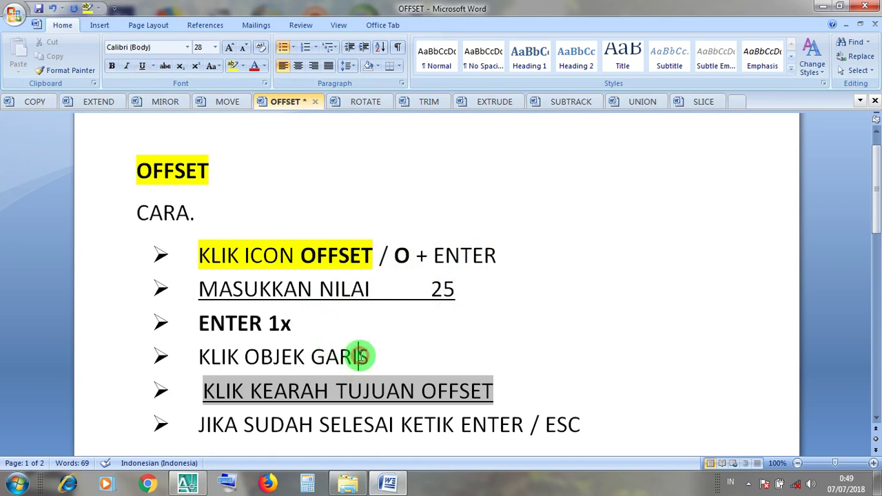
{"action": "left_click", "coordinate": [353, 388]}
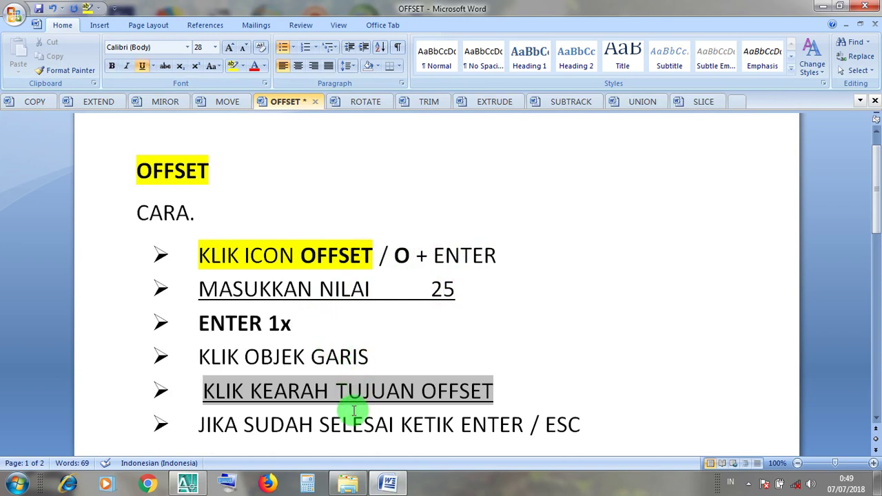
Back in AutoCAD, offset the vertical line on the window's left edge 25 units outward and erase the original line
{"action": "left_click", "coordinate": [820, 8]}
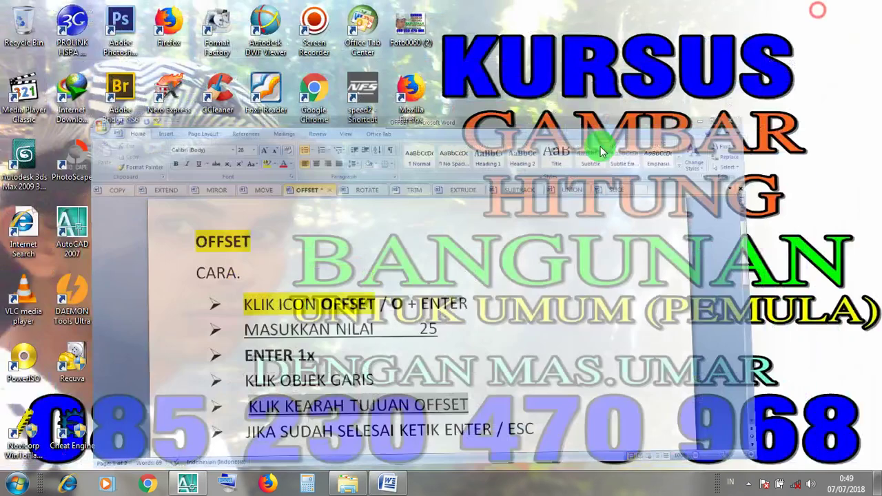
{"action": "left_click", "coordinate": [191, 486]}
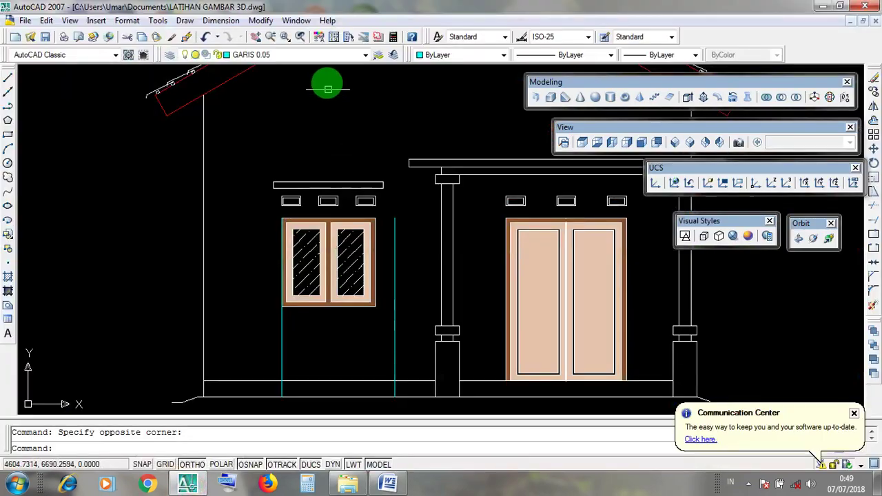
{"action": "left_click", "coordinate": [258, 21]}
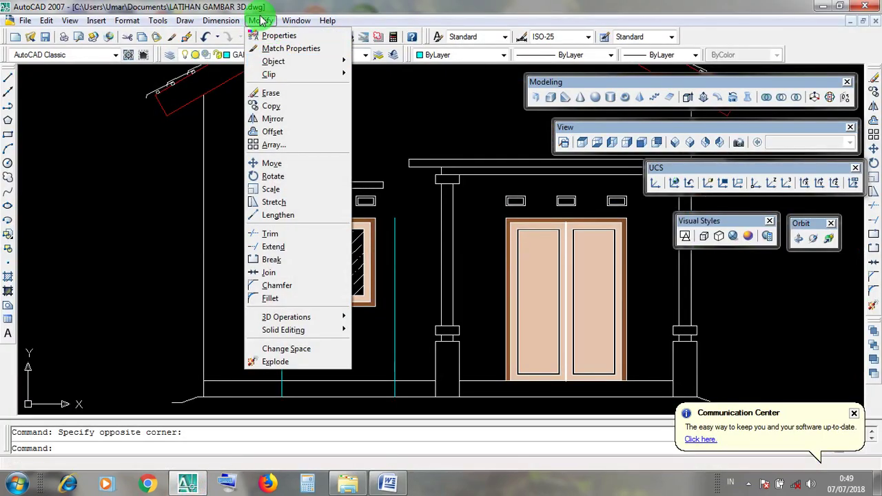
{"action": "left_click", "coordinate": [259, 21]}
{"action": "left_click", "coordinate": [265, 22]}
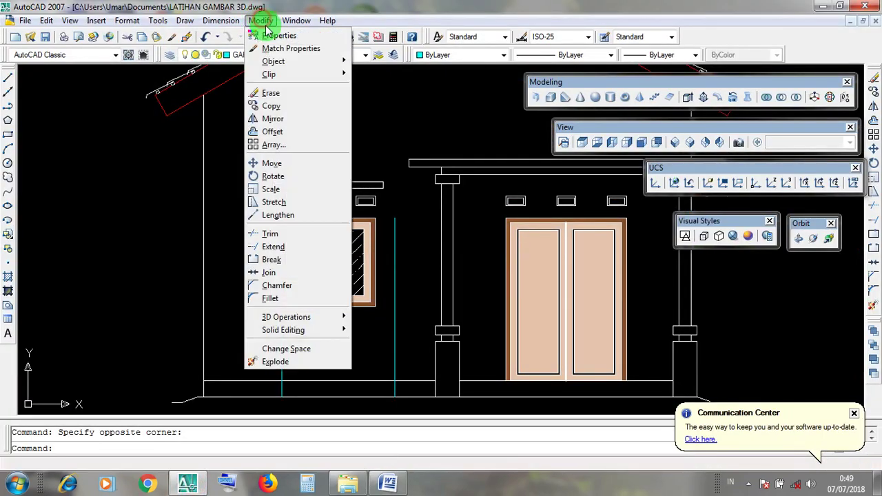
{"action": "left_click", "coordinate": [301, 131]}
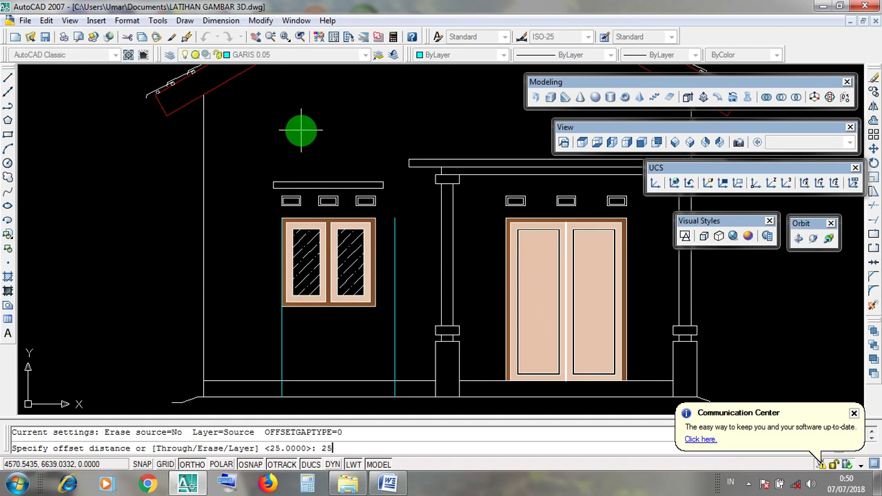
{"action": "key", "text": "Return"}
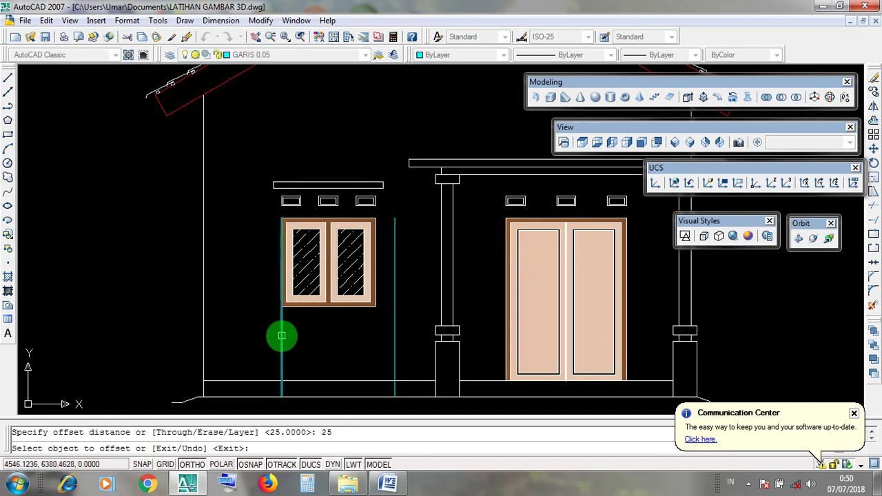
{"action": "left_click", "coordinate": [282, 336]}
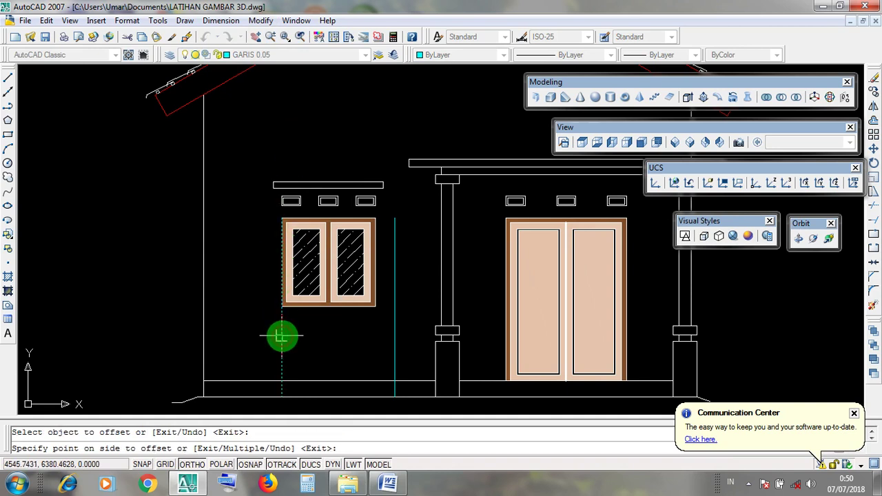
{"action": "left_click", "coordinate": [235, 327]}
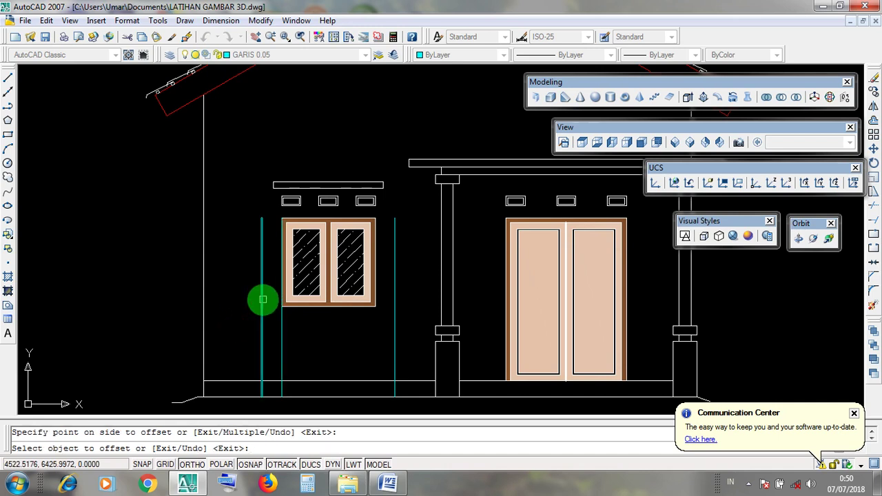
{"action": "key", "text": "Return"}
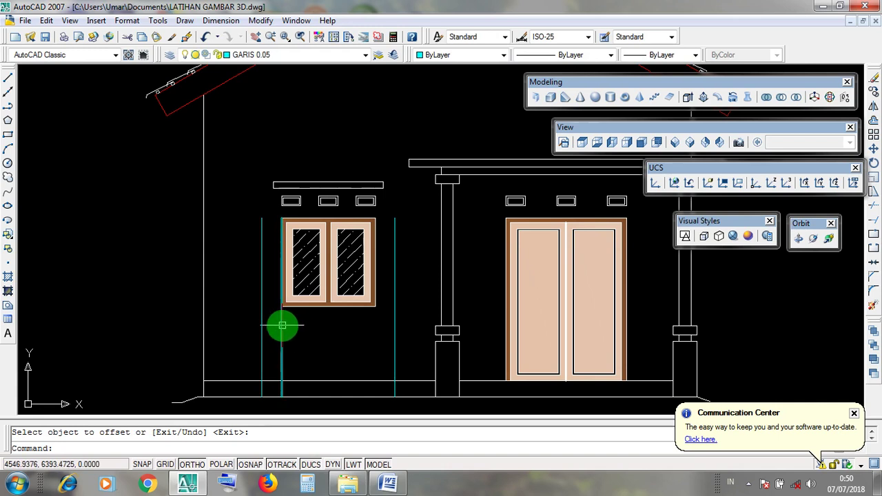
{"action": "left_click", "coordinate": [283, 325]}
{"action": "key", "text": "Delete"}
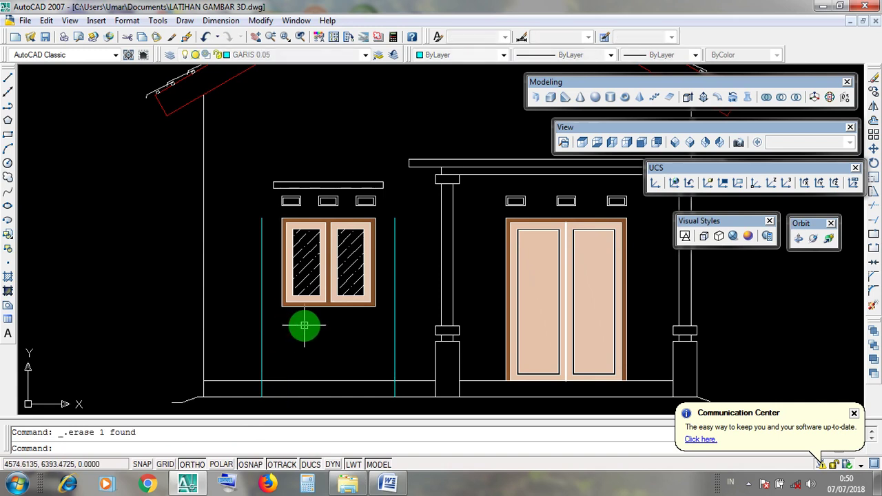
{"action": "left_click", "coordinate": [263, 330]}
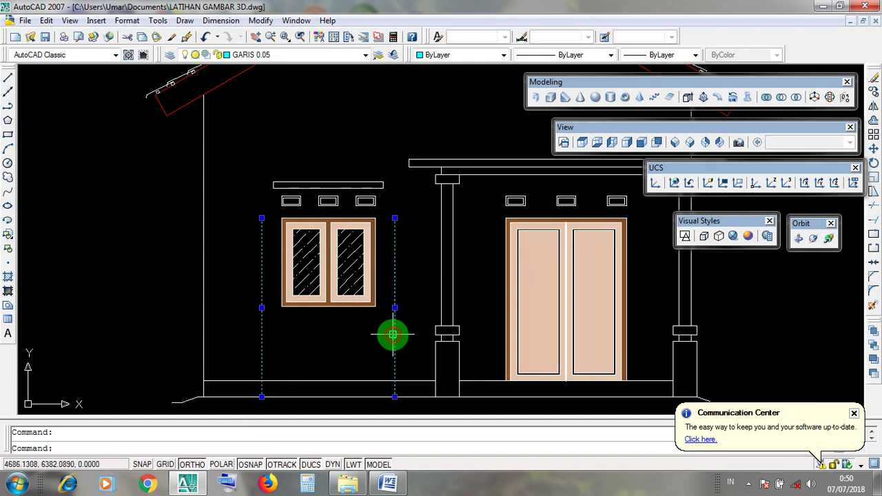
{"action": "scroll", "coordinate": [393, 335], "scroll_direction": "down", "scroll_amount": 2}
{"action": "key", "text": "Escape"}
{"action": "left_click", "coordinate": [393, 335]}
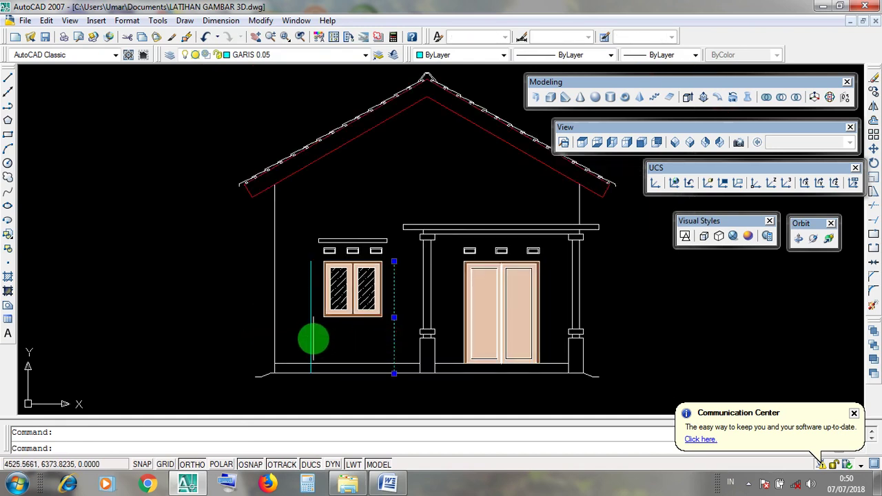
{"action": "left_click", "coordinate": [312, 338]}
{"action": "key", "text": "Escape"}
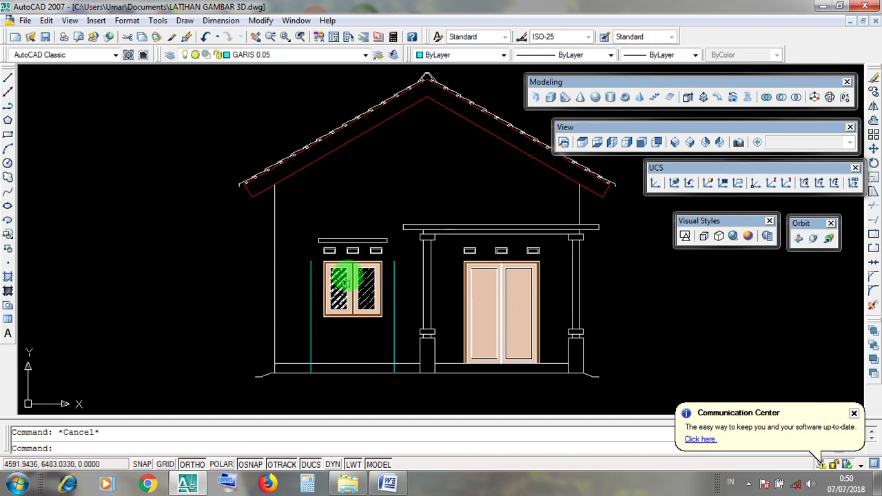
{"action": "left_click", "coordinate": [351, 142]}
{"action": "scroll", "coordinate": [350, 138], "scroll_direction": "up", "scroll_amount": 1}
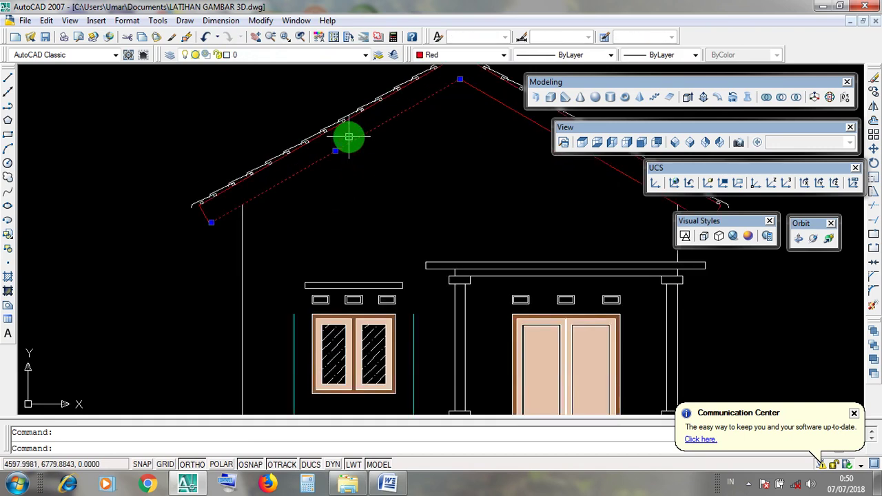
{"action": "key", "text": "Escape"}
{"action": "scroll", "coordinate": [353, 145], "scroll_direction": "down", "scroll_amount": 2}
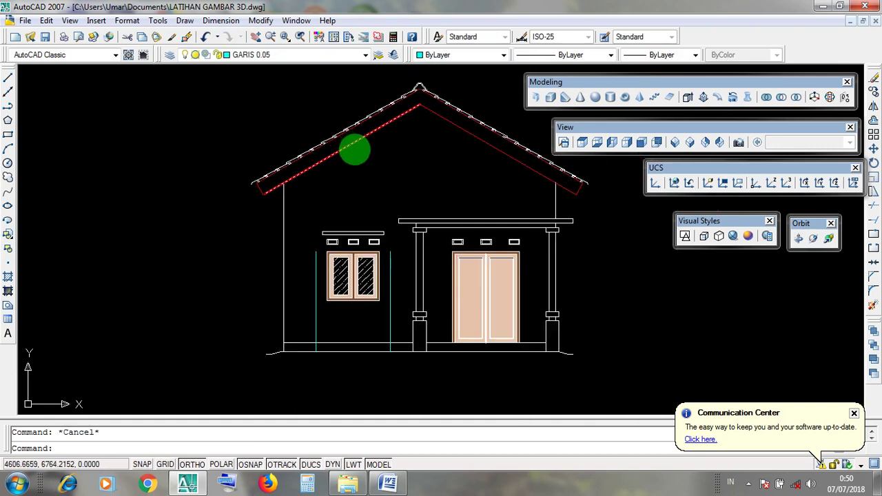
{"action": "left_click", "coordinate": [363, 135]}
{"action": "key", "text": "Escape"}
{"action": "left_click", "coordinate": [363, 135]}
{"action": "key", "text": "Escape"}
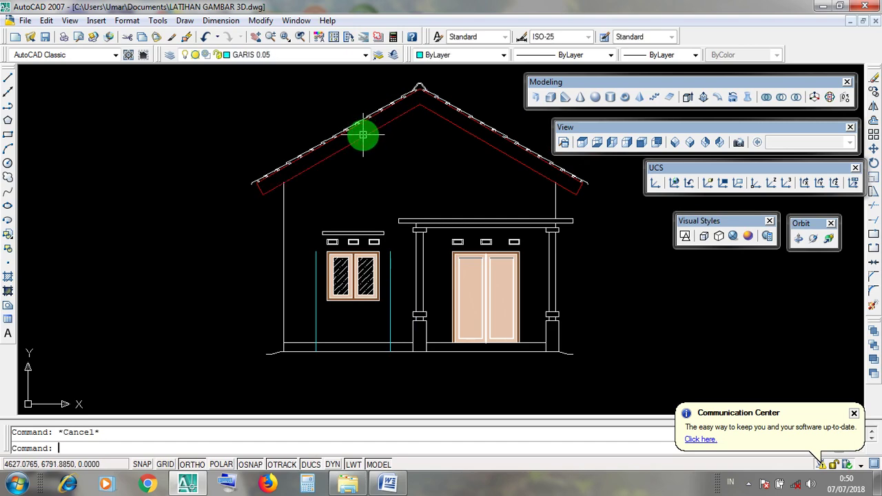
{"action": "left_click", "coordinate": [363, 135]}
{"action": "key", "text": "Escape"}
{"action": "left_click", "coordinate": [261, 20]}
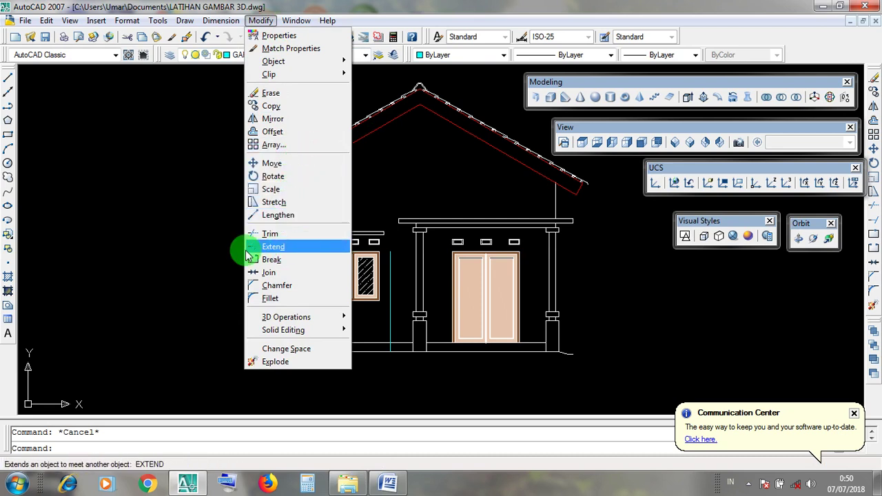
{"action": "left_click", "coordinate": [201, 242]}
{"action": "left_click", "coordinate": [366, 138]}
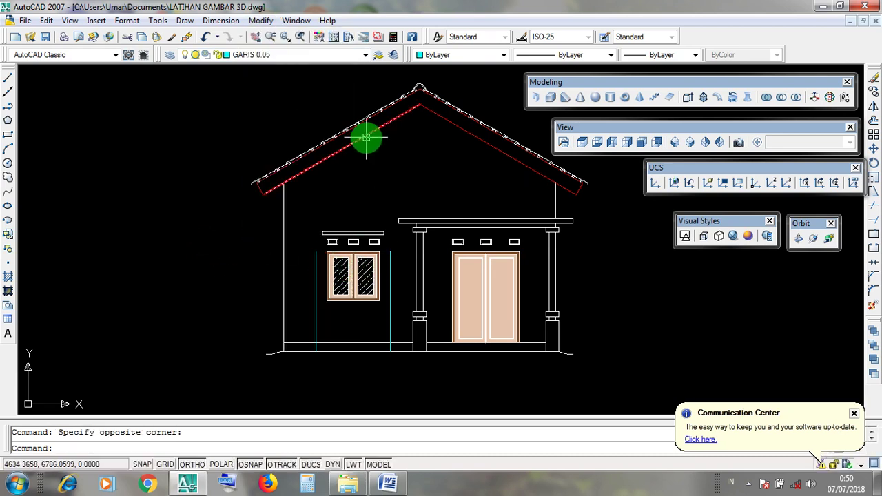
{"action": "key", "text": "Escape"}
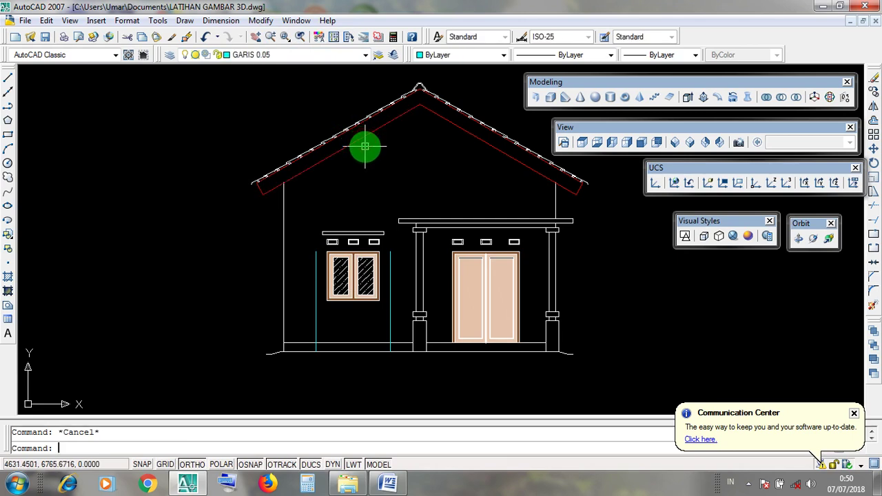
{"action": "left_click", "coordinate": [363, 138]}
{"action": "key", "text": "Escape"}
{"action": "left_click", "coordinate": [362, 138]}
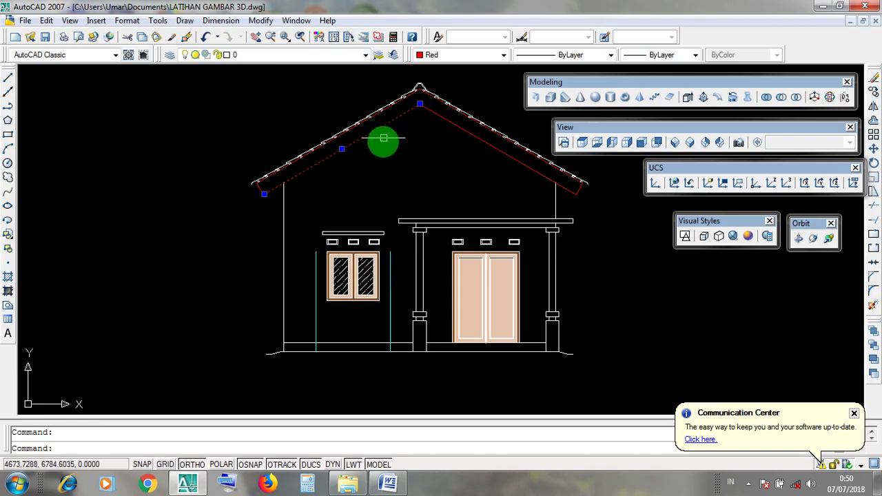
{"action": "key", "text": "Escape"}
Switch to Word, review method 2 (PAKAI GARIS TUJUAN) in the EXTEND notes, and return to AutoCAD
{"action": "left_click", "coordinate": [823, 6]}
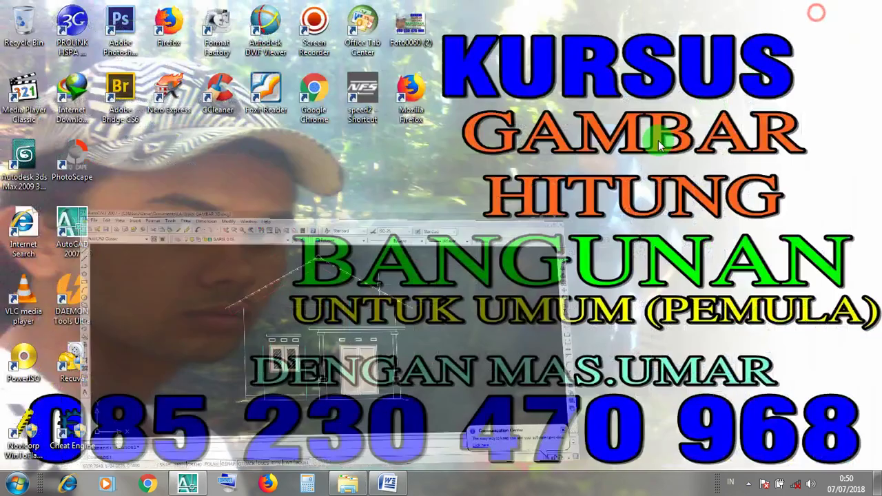
{"action": "left_click", "coordinate": [390, 485]}
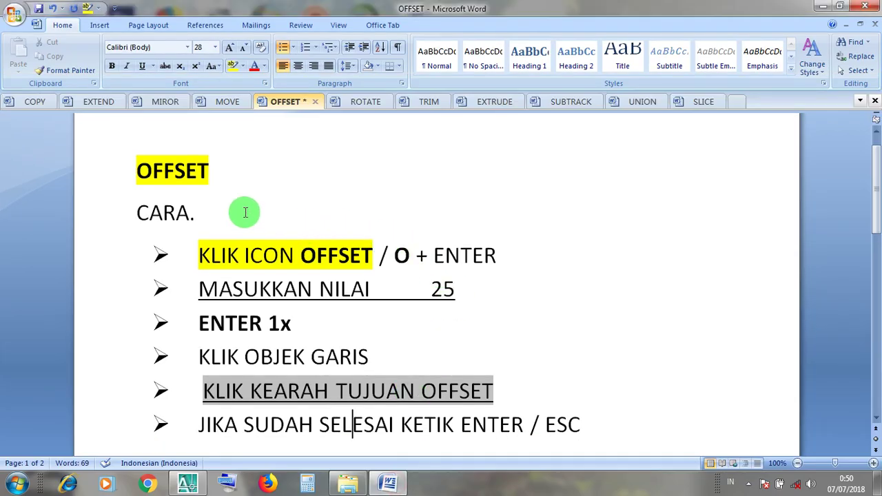
{"action": "left_click", "coordinate": [94, 101]}
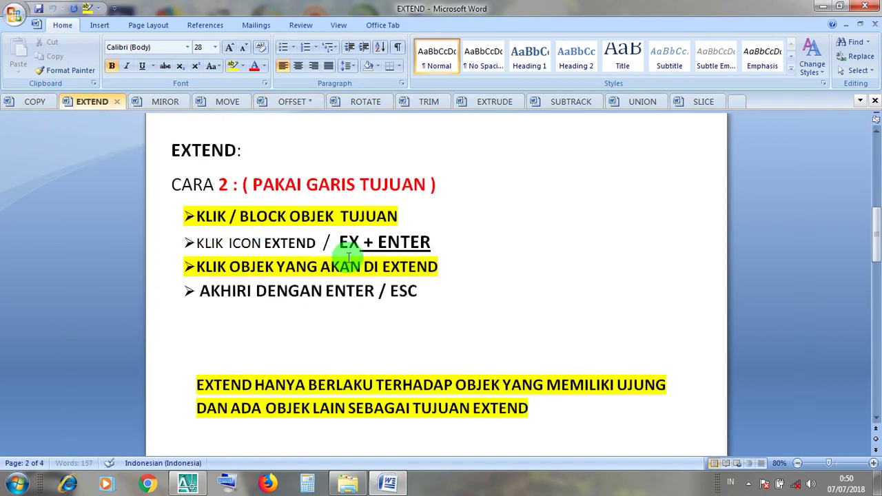
{"action": "left_click_drag", "start_coordinate": [430, 185], "coordinate": [252, 191]}
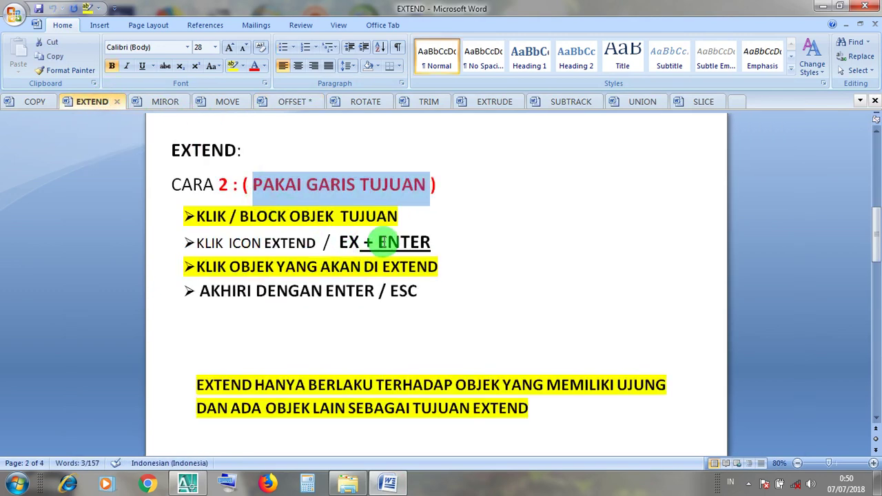
{"action": "left_click_drag", "start_coordinate": [406, 216], "coordinate": [214, 240]}
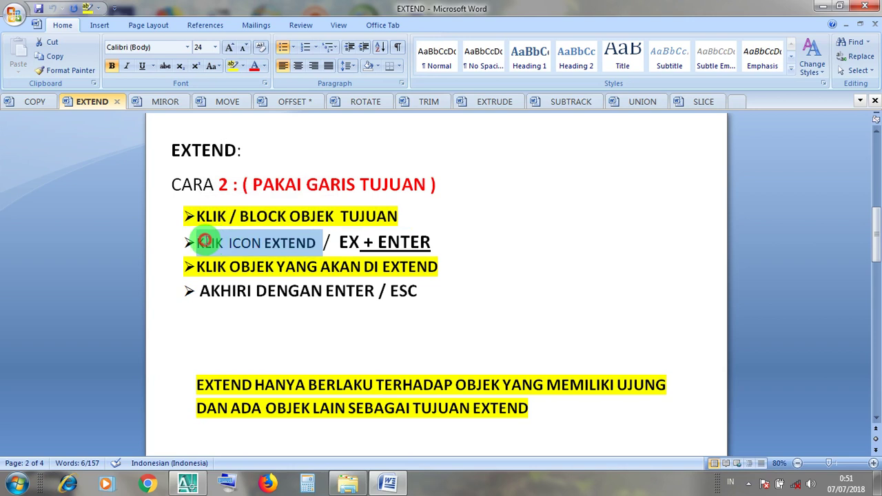
{"action": "left_click", "coordinate": [335, 242]}
{"action": "left_click_drag", "start_coordinate": [377, 242], "coordinate": [383, 243]}
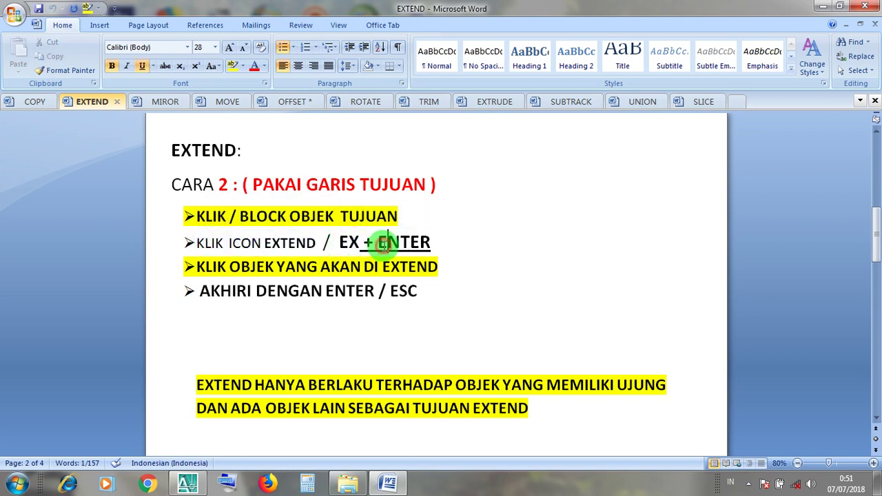
{"action": "left_click", "coordinate": [382, 265]}
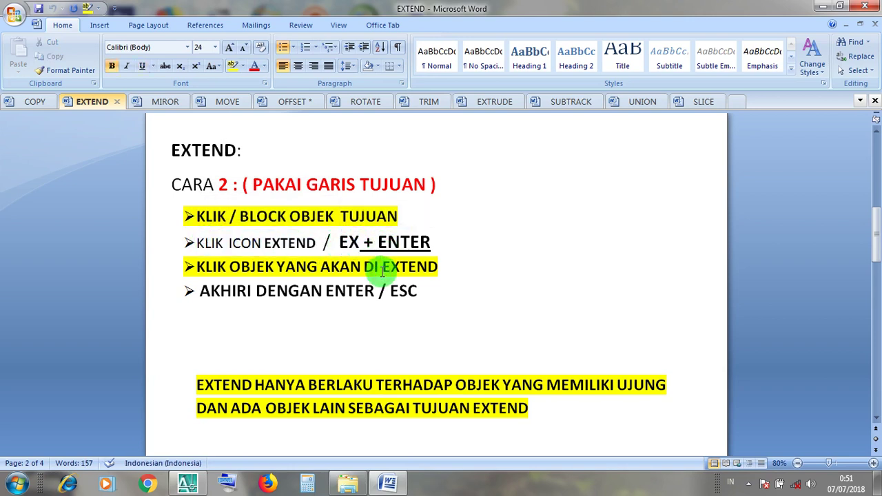
{"action": "left_click", "coordinate": [343, 298]}
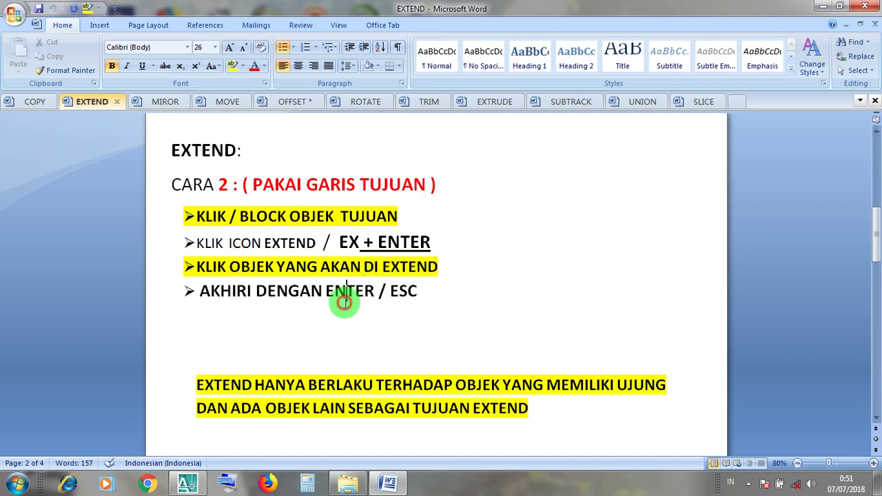
{"action": "left_click", "coordinate": [823, 6]}
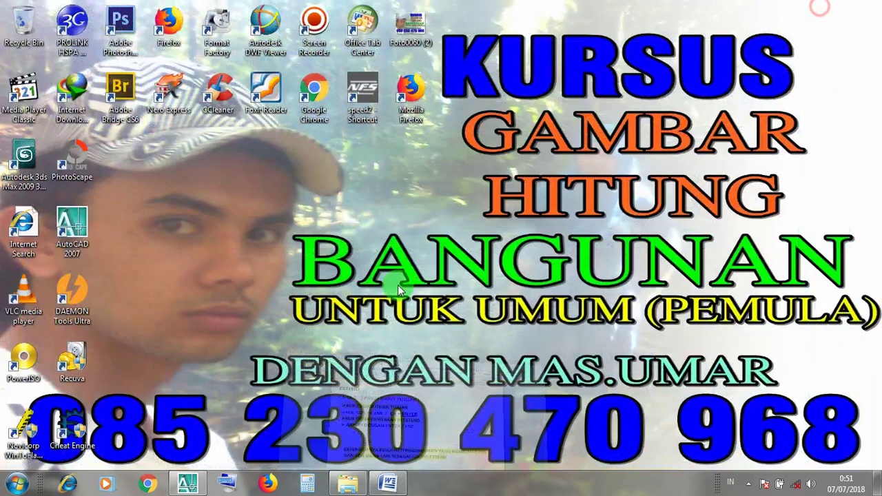
{"action": "left_click", "coordinate": [197, 487]}
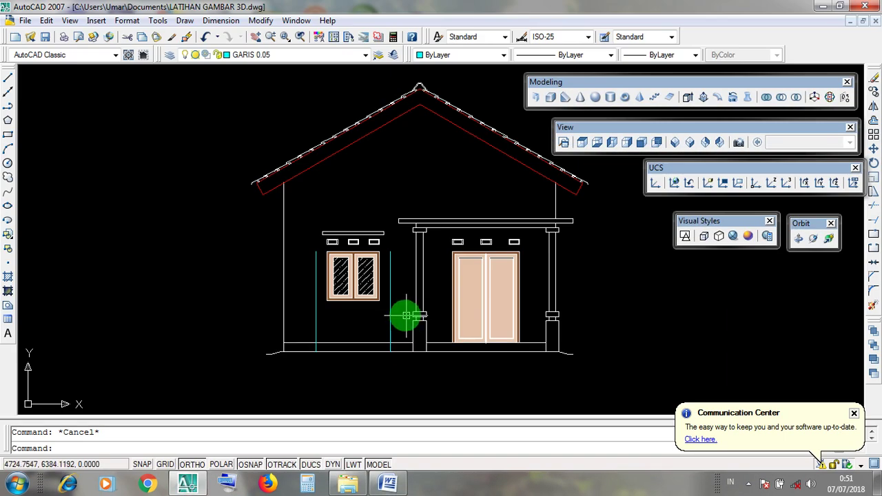
{"action": "left_click", "coordinate": [390, 275]}
{"action": "left_click", "coordinate": [314, 279]}
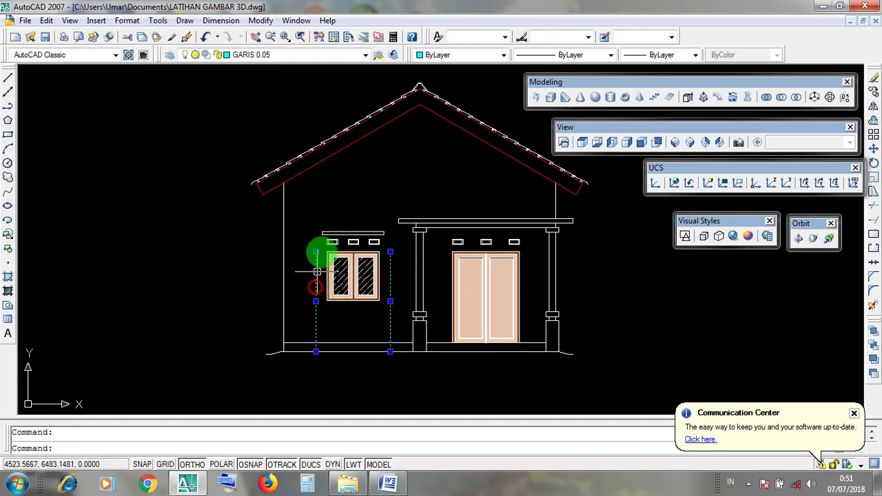
{"action": "left_click", "coordinate": [344, 147]}
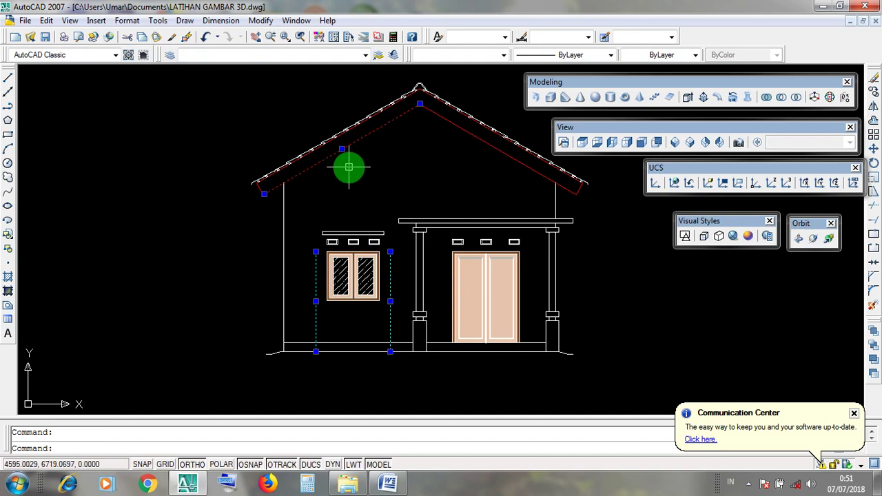
{"action": "key", "text": "Escape"}
{"action": "left_click", "coordinate": [366, 166]}
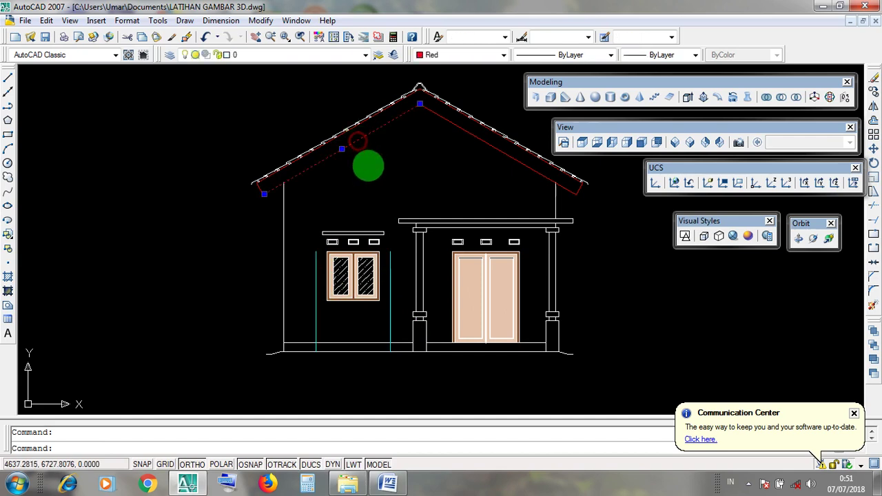
{"action": "key", "text": "Escape"}
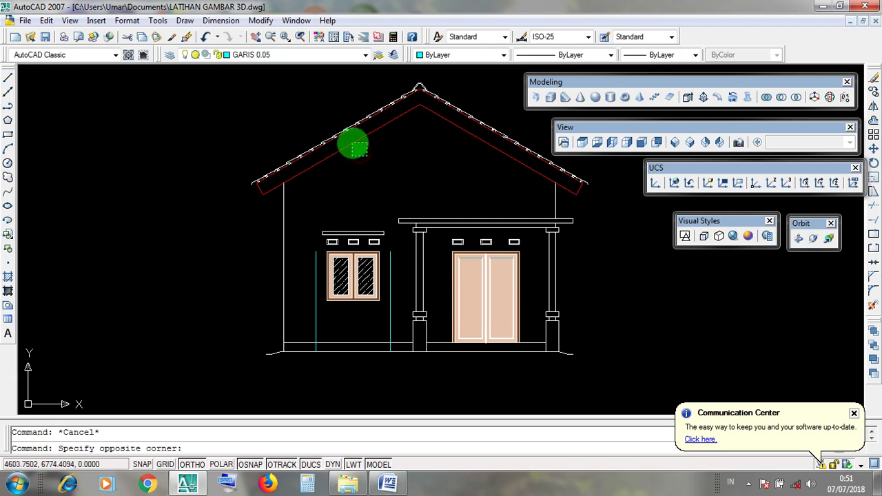
{"action": "left_click", "coordinate": [372, 196]}
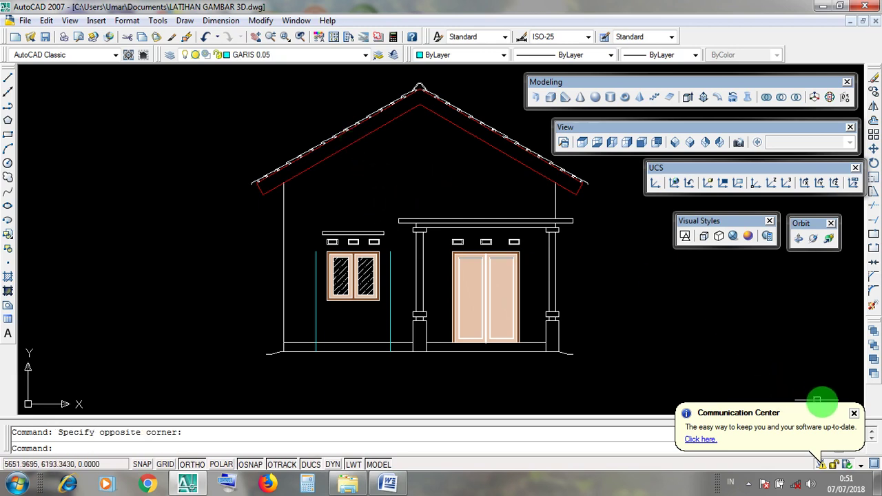
Dismiss the Communication Center notice and extend both vertical guide lines beside the window up to the red lower edge of the left roof slope
{"action": "left_click", "coordinate": [854, 413]}
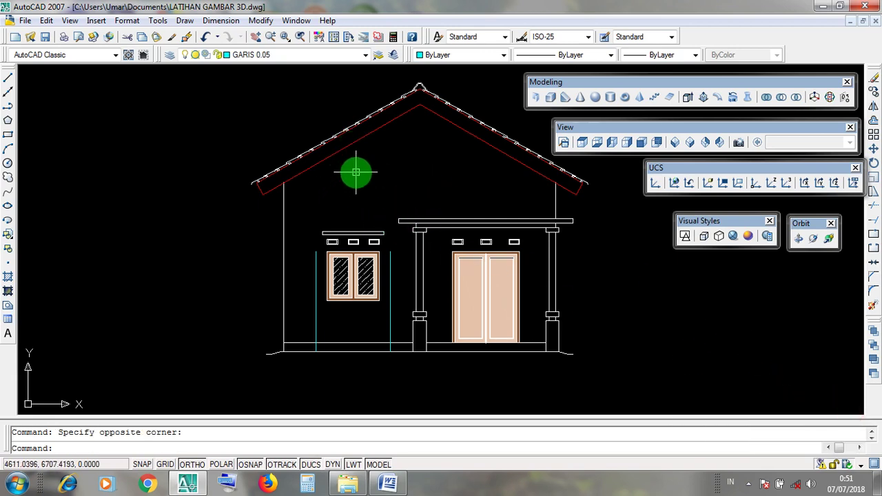
{"action": "left_click", "coordinate": [342, 147]}
{"action": "scroll", "coordinate": [351, 144], "scroll_direction": "up", "scroll_amount": 2}
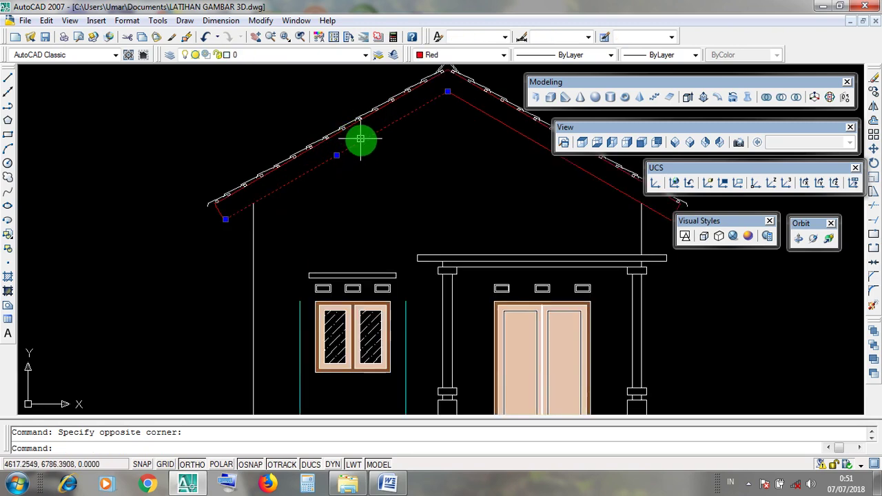
{"action": "scroll", "coordinate": [361, 140], "scroll_direction": "down", "scroll_amount": 3}
{"action": "left_click", "coordinate": [368, 143]}
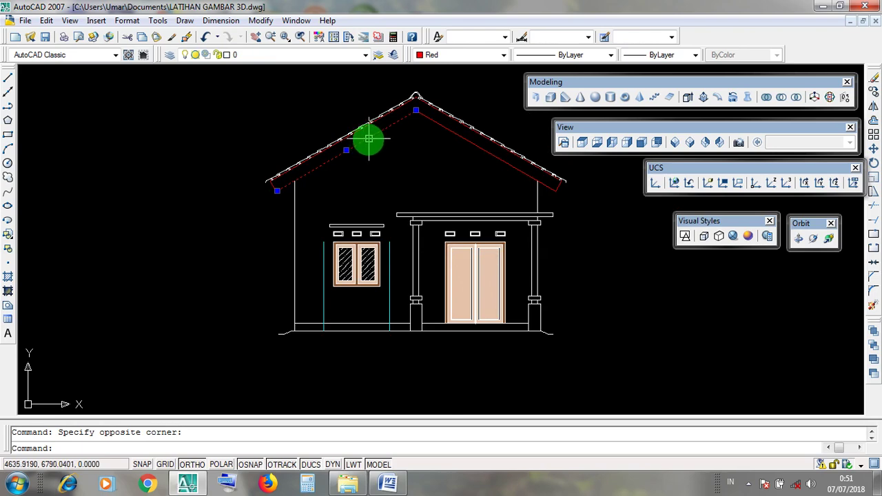
{"action": "left_click", "coordinate": [261, 22]}
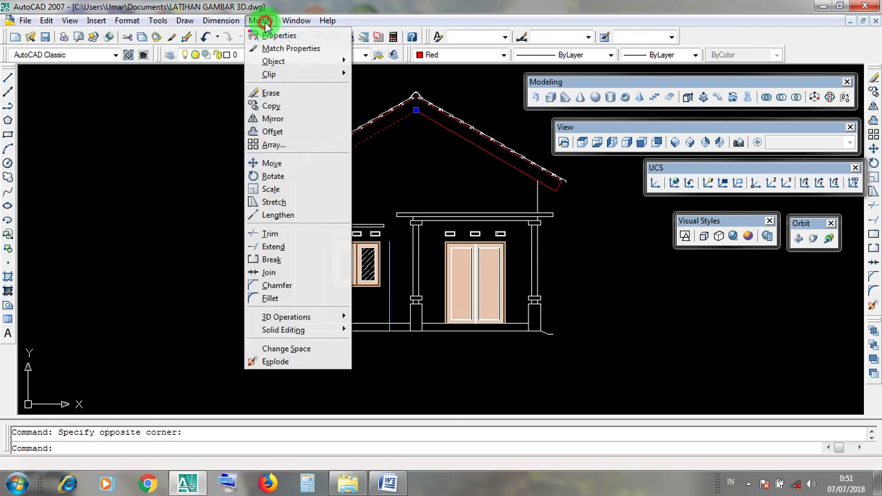
{"action": "double_click", "coordinate": [264, 22]}
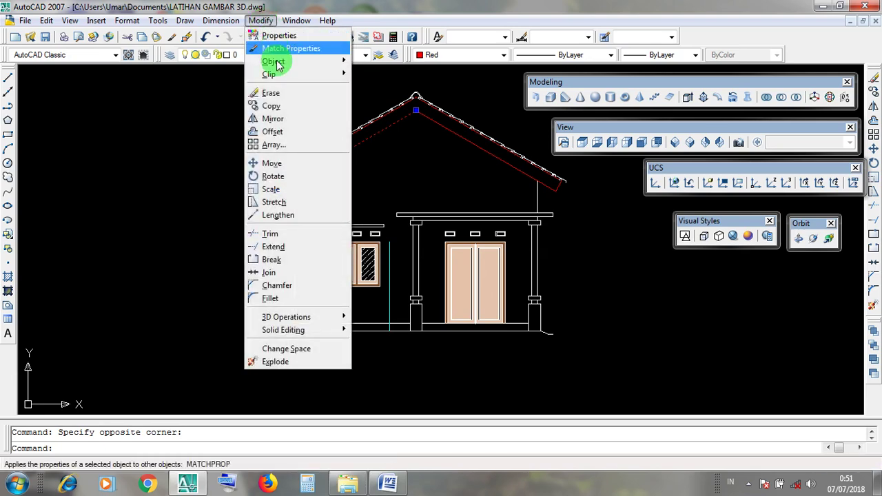
{"action": "left_click", "coordinate": [294, 246]}
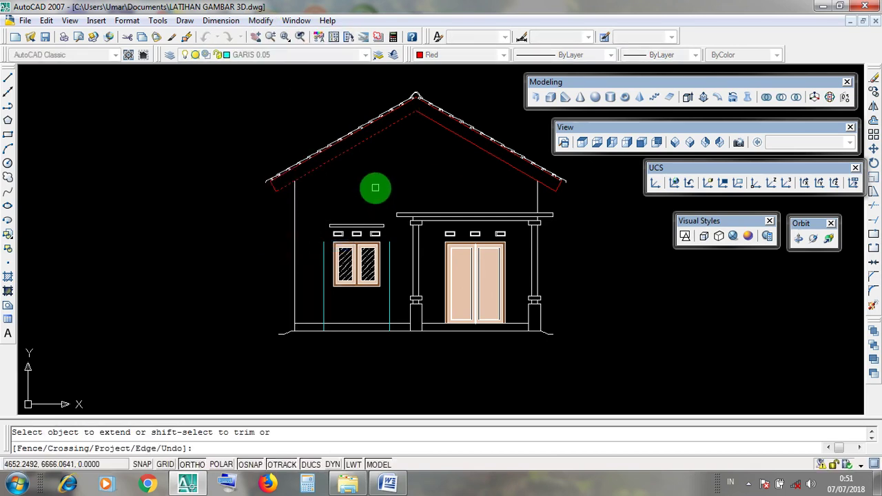
{"action": "scroll", "coordinate": [375, 187], "scroll_direction": "up", "scroll_amount": 2}
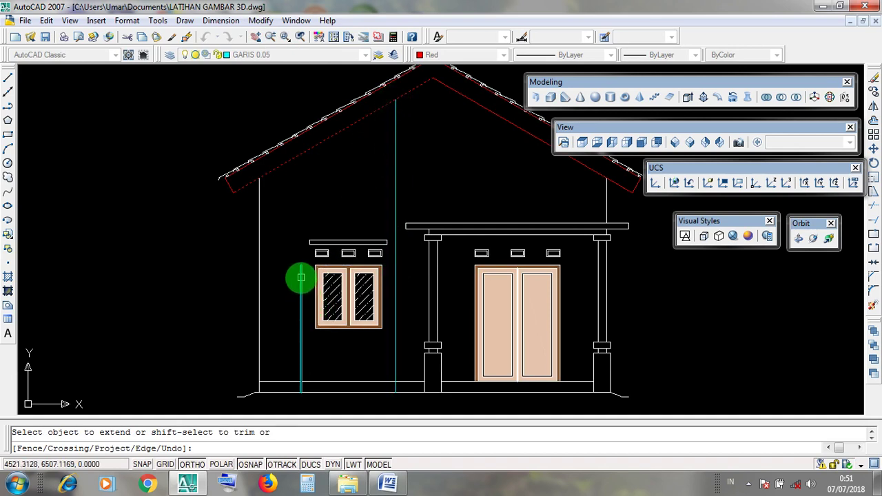
{"action": "left_click", "coordinate": [302, 278]}
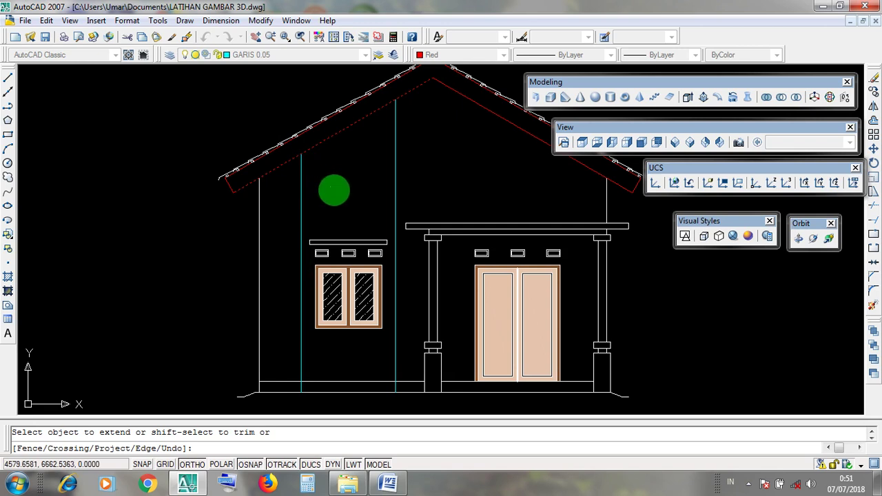
{"action": "key", "text": "Return"}
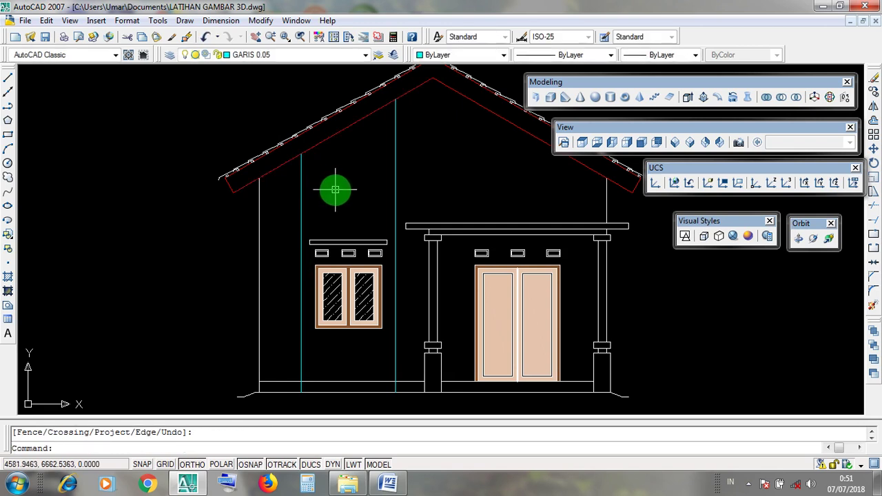
{"action": "scroll", "coordinate": [329, 190], "scroll_direction": "down", "scroll_amount": 3}
{"action": "scroll", "coordinate": [331, 183], "scroll_direction": "up", "scroll_amount": 5}
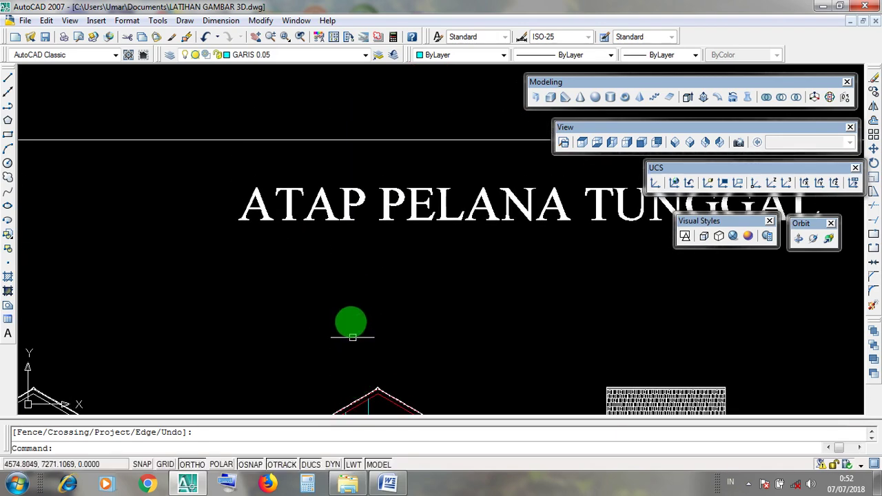
Set the colour of the green panel's outline on the finished reference facade to Red
{"action": "scroll", "coordinate": [350, 197], "scroll_direction": "down", "scroll_amount": 3}
{"action": "scroll", "coordinate": [354, 202], "scroll_direction": "up", "scroll_amount": 6}
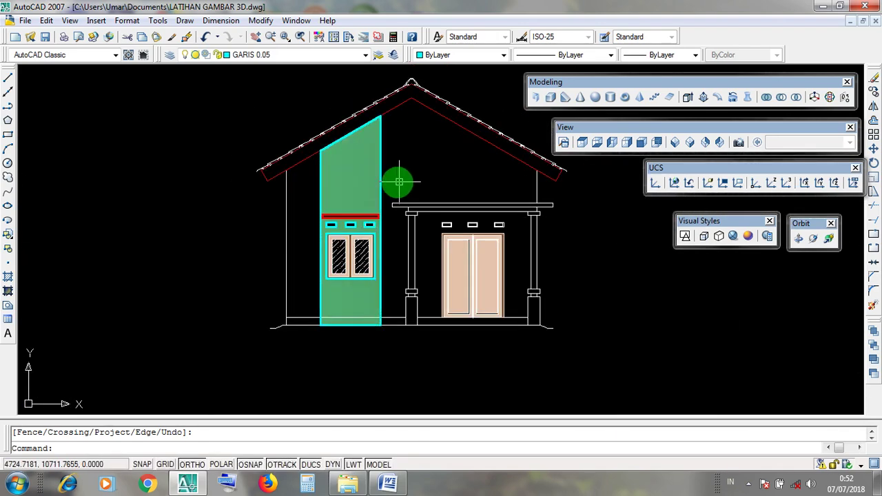
{"action": "left_click", "coordinate": [382, 181]}
{"action": "scroll", "coordinate": [383, 181], "scroll_direction": "up", "scroll_amount": 2}
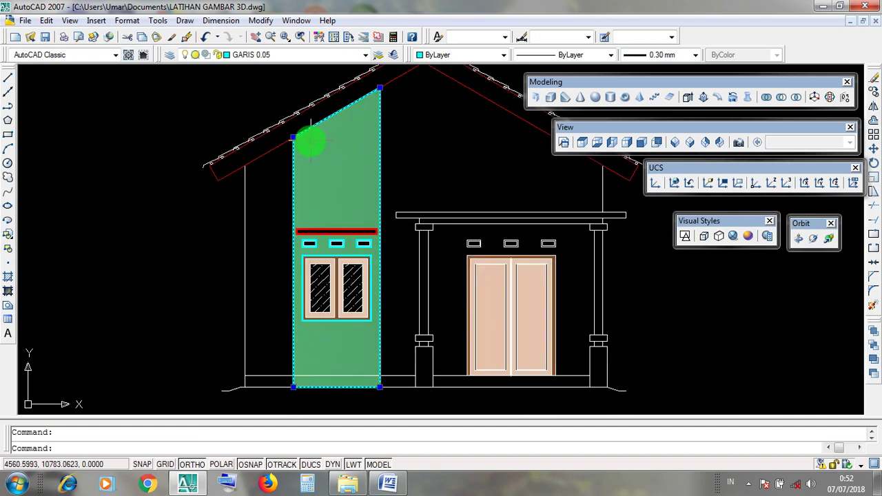
{"action": "key", "text": "Escape"}
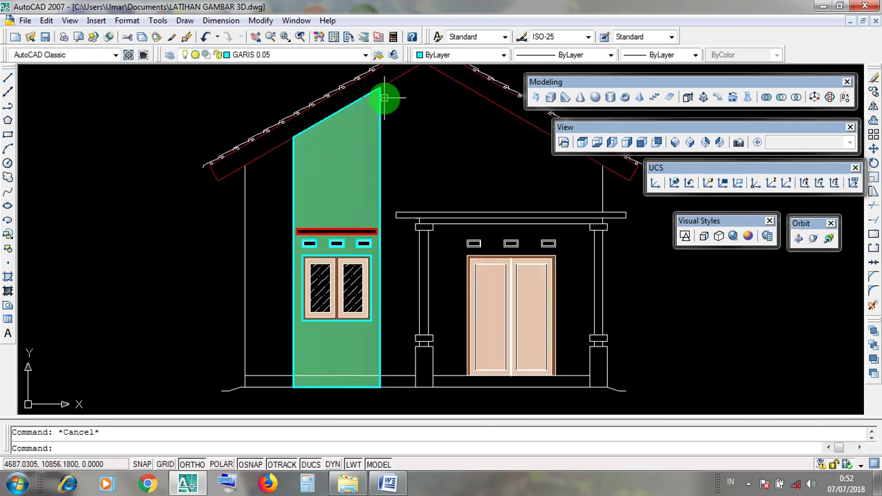
{"action": "left_click", "coordinate": [380, 104]}
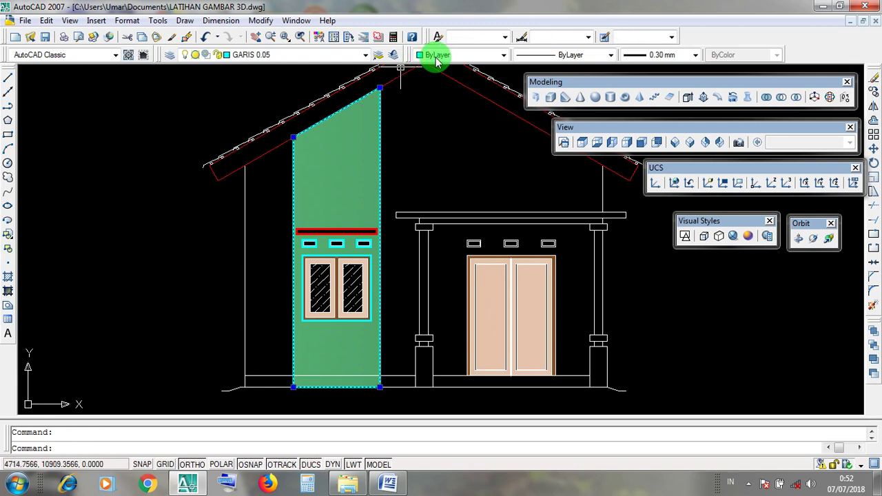
{"action": "left_click", "coordinate": [461, 57]}
{"action": "key", "text": "Escape"}
{"action": "key", "text": "Escape"}
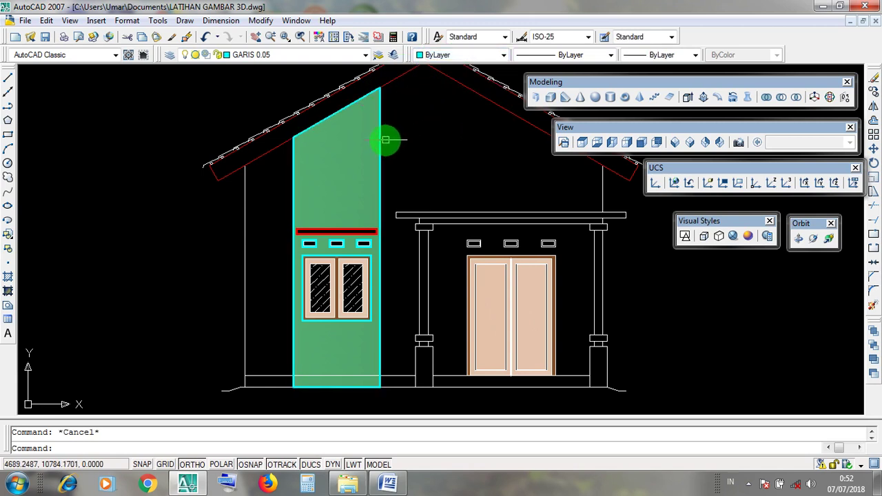
{"action": "left_click", "coordinate": [379, 141]}
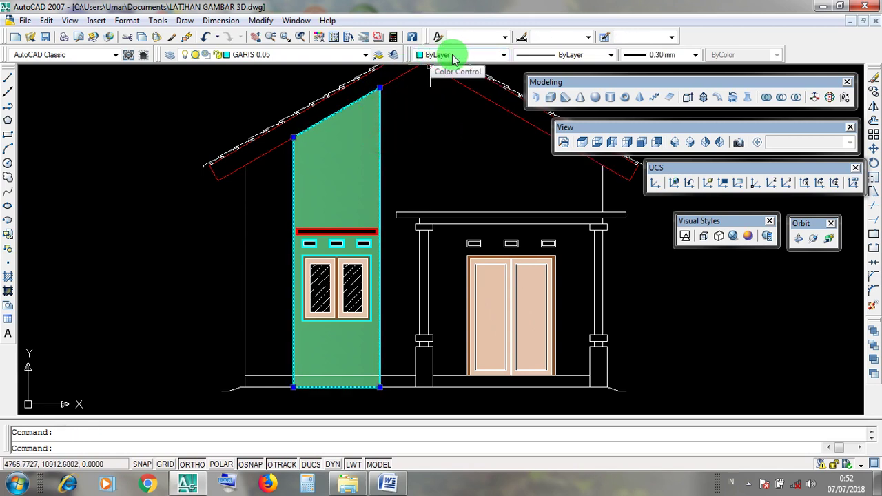
{"action": "left_click", "coordinate": [506, 56]}
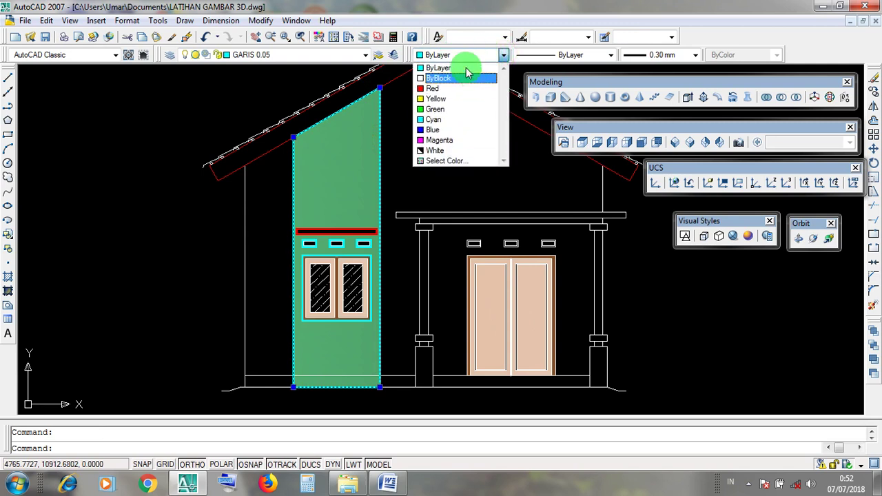
{"action": "left_click", "coordinate": [447, 88]}
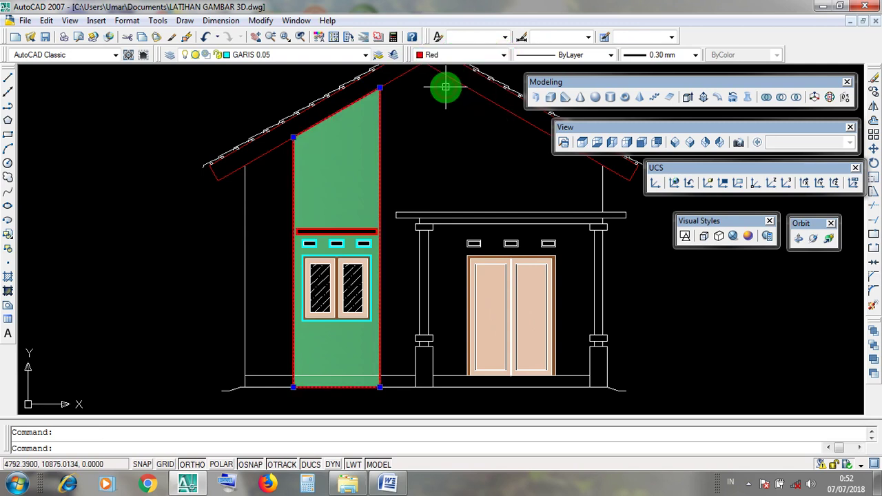
{"action": "key", "text": "Escape"}
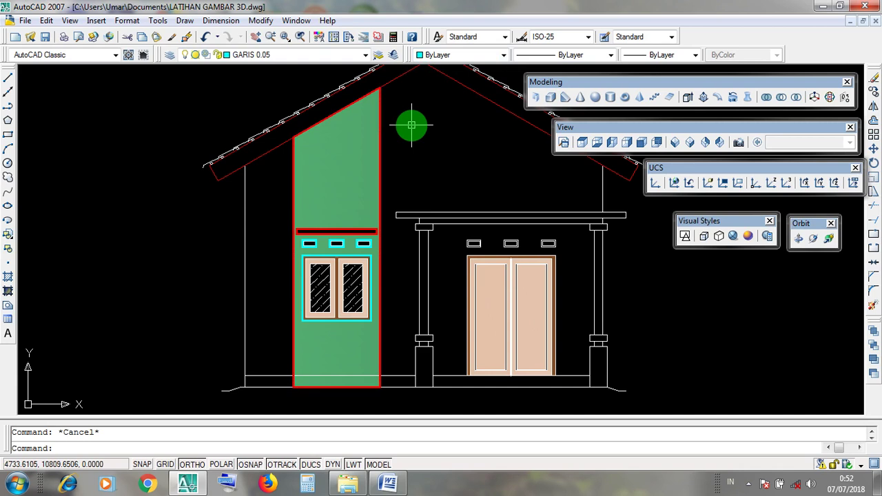
Examine the red panel outline on the reference facade and locate the Polyline command for drawing it
{"action": "left_click", "coordinate": [381, 157]}
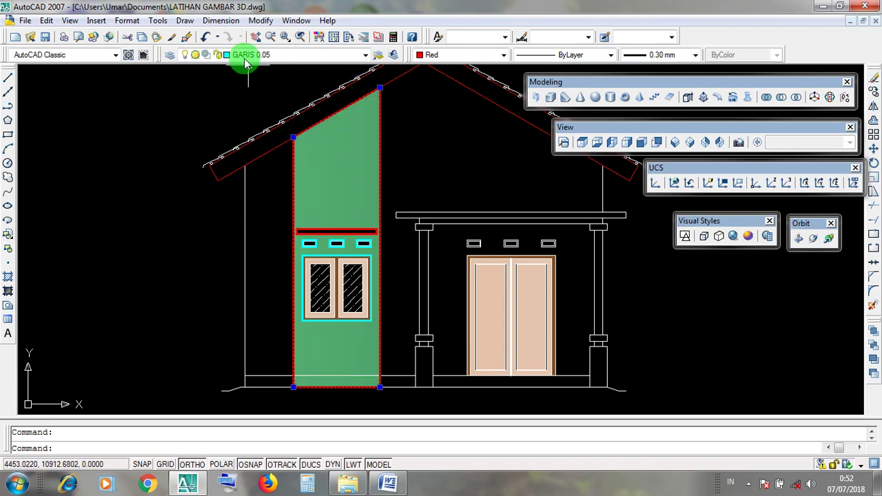
{"action": "left_click", "coordinate": [193, 21]}
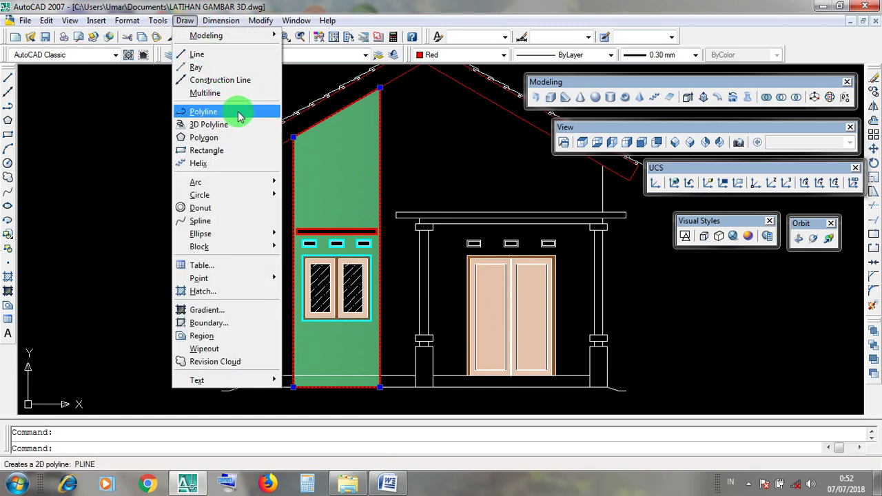
{"action": "left_click", "coordinate": [118, 150]}
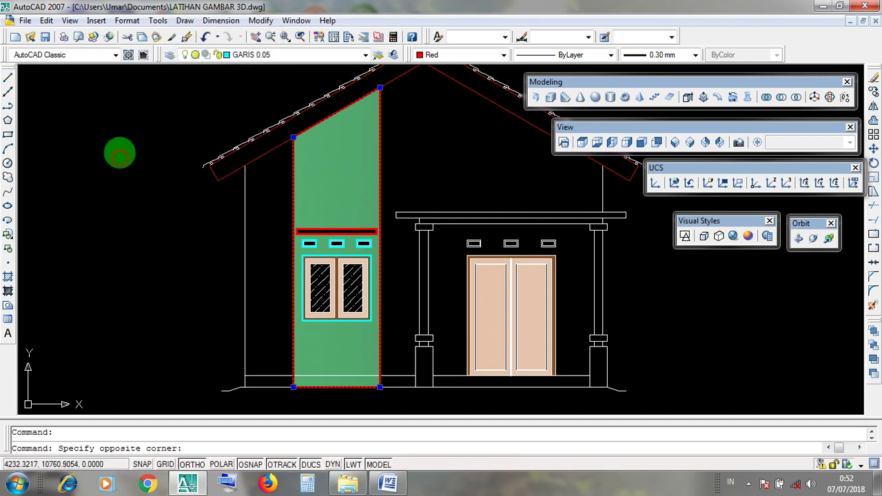
{"action": "left_click", "coordinate": [121, 148]}
{"action": "scroll", "coordinate": [164, 144], "scroll_direction": "down", "scroll_amount": 4}
{"action": "scroll", "coordinate": [164, 145], "scroll_direction": "down", "scroll_amount": 3}
{"action": "middle_click_drag", "start_coordinate": [166, 142], "coordinate": [287, 113]}
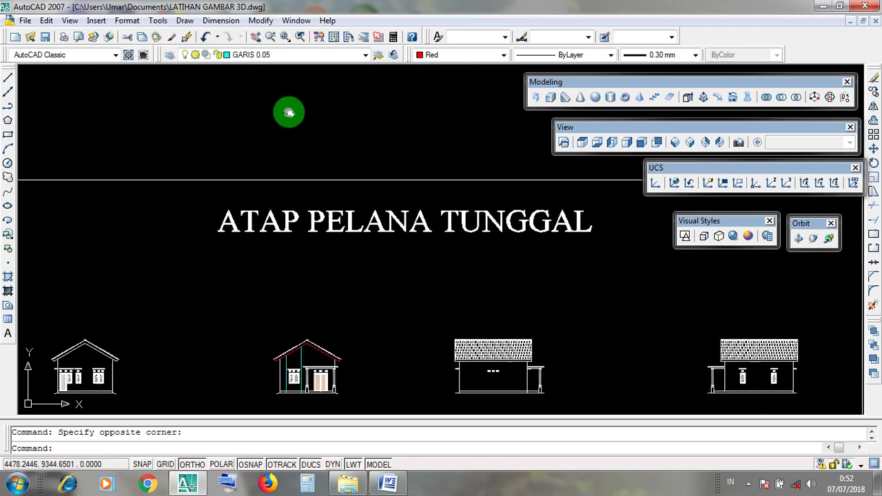
{"action": "key", "text": "Escape"}
Start a polyline at the roof end of the right guide line beside the window and run it down to the ground line
{"action": "scroll", "coordinate": [301, 380], "scroll_direction": "up", "scroll_amount": 3}
{"action": "scroll", "coordinate": [301, 380], "scroll_direction": "up", "scroll_amount": 5}
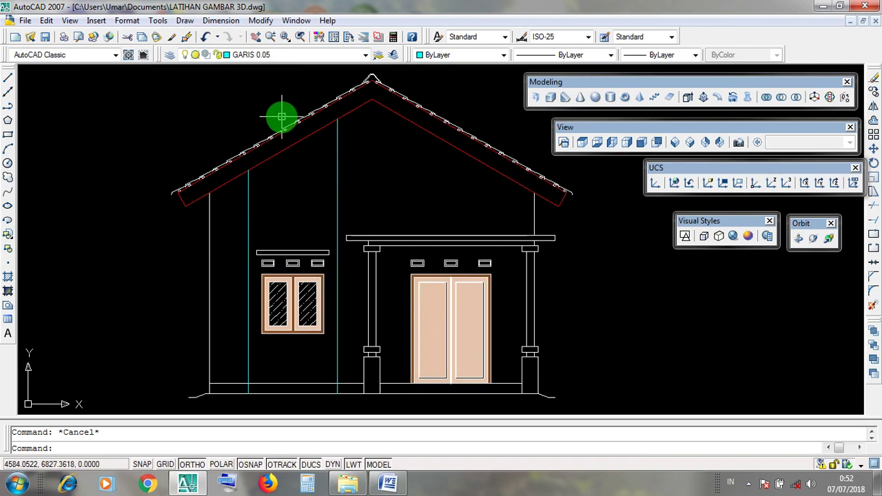
{"action": "middle_click_drag", "start_coordinate": [306, 175], "coordinate": [288, 166]}
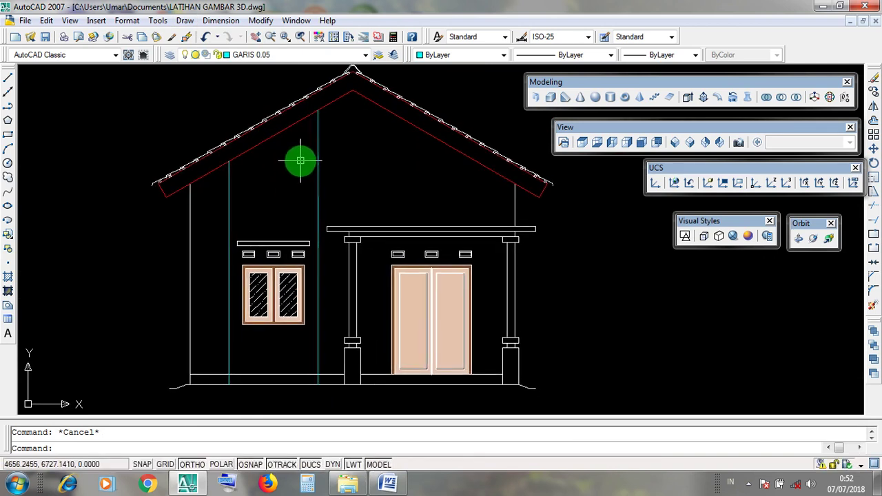
{"action": "left_click", "coordinate": [185, 20]}
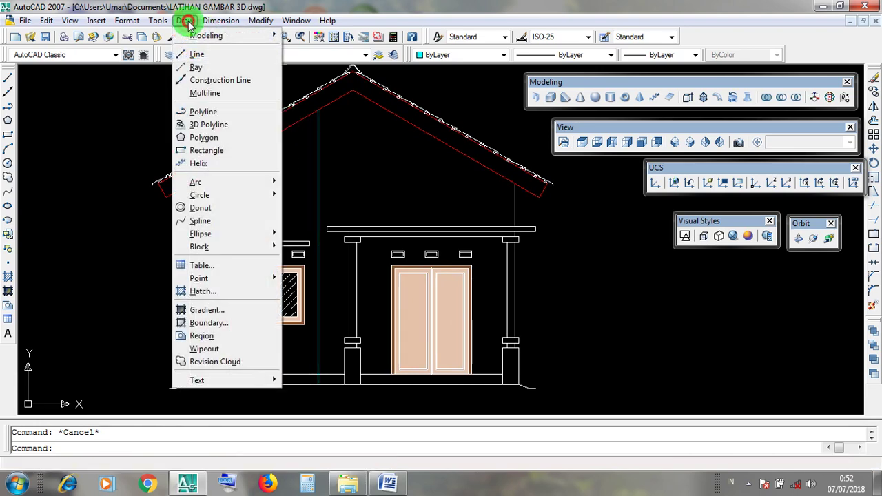
{"action": "left_click", "coordinate": [232, 115]}
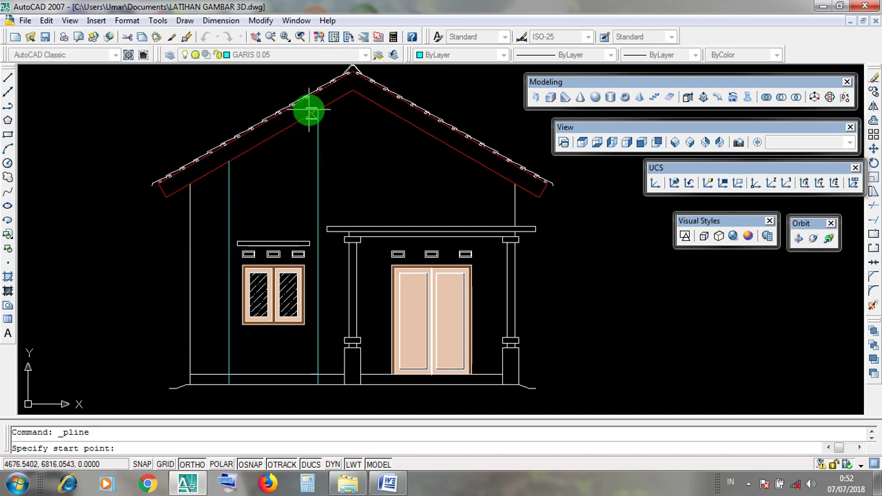
{"action": "scroll", "coordinate": [316, 107], "scroll_direction": "up", "scroll_amount": 5}
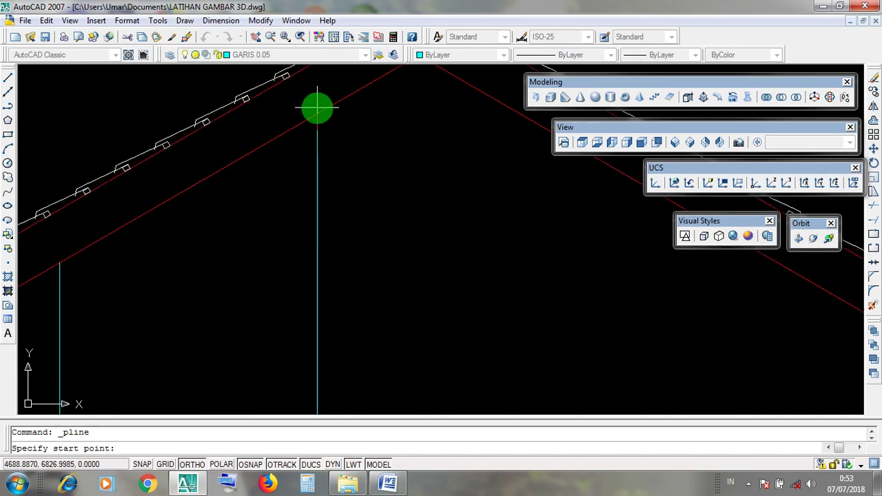
{"action": "scroll", "coordinate": [316, 107], "scroll_direction": "down", "scroll_amount": 4}
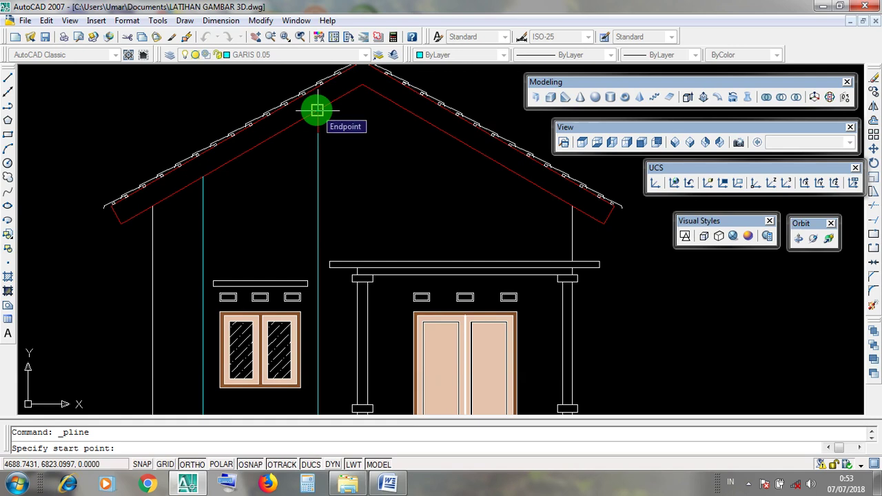
{"action": "left_click", "coordinate": [317, 110]}
{"action": "scroll", "coordinate": [317, 110], "scroll_direction": "down", "scroll_amount": 3}
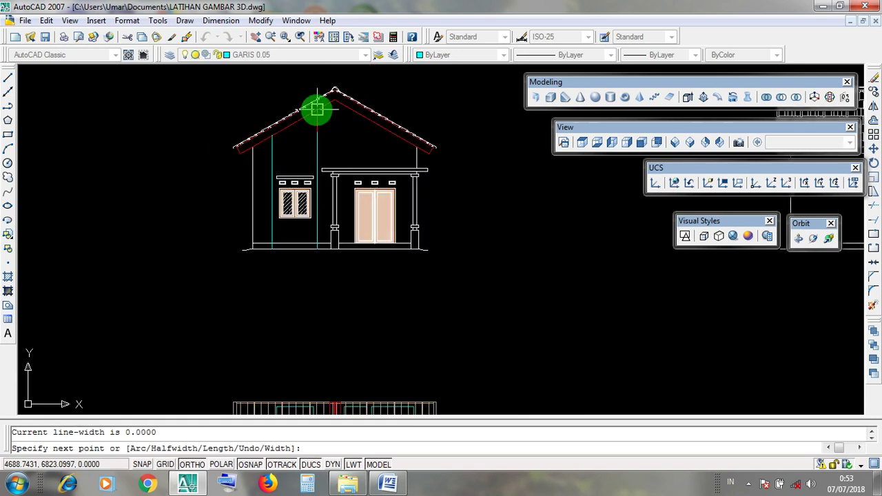
{"action": "scroll", "coordinate": [317, 111], "scroll_direction": "up", "scroll_amount": 2}
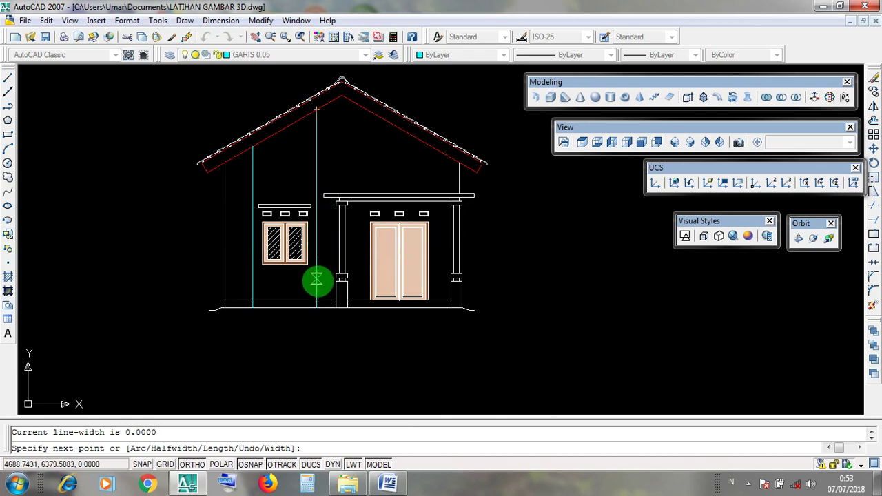
{"action": "scroll", "coordinate": [317, 283], "scroll_direction": "up", "scroll_amount": 2}
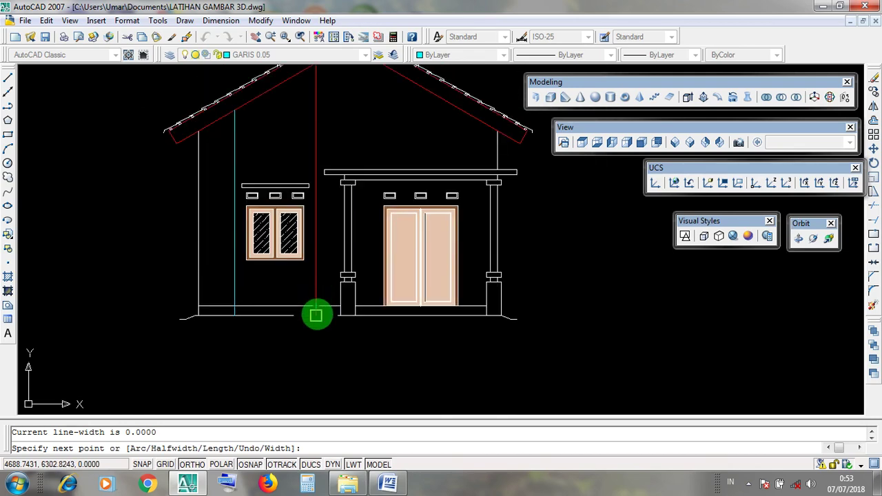
{"action": "middle_click_drag", "start_coordinate": [316, 315], "coordinate": [317, 349]}
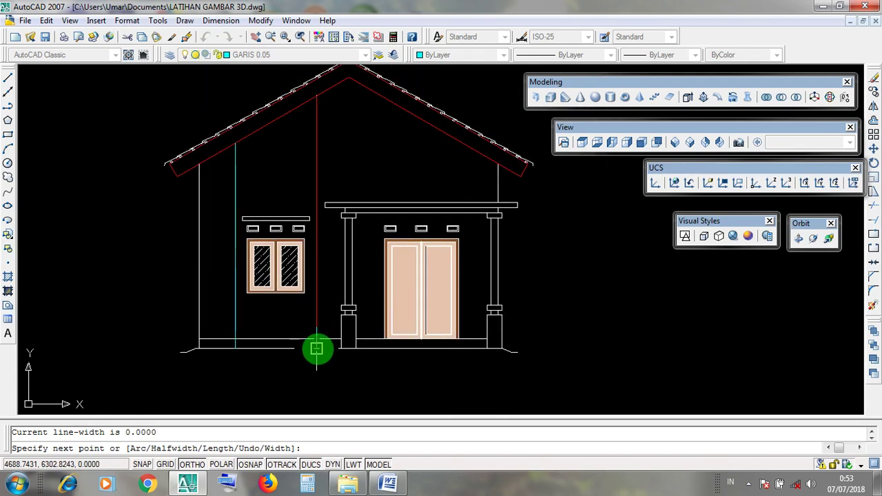
{"action": "left_click", "coordinate": [316, 348]}
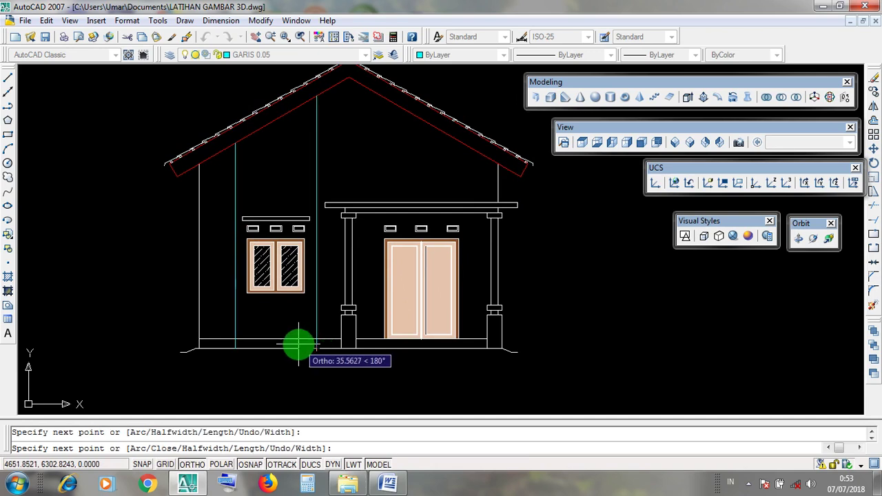
Continue the polyline along the ground to the left guide line, up to the roof slope and back to its starting point
{"action": "left_click", "coordinate": [235, 348]}
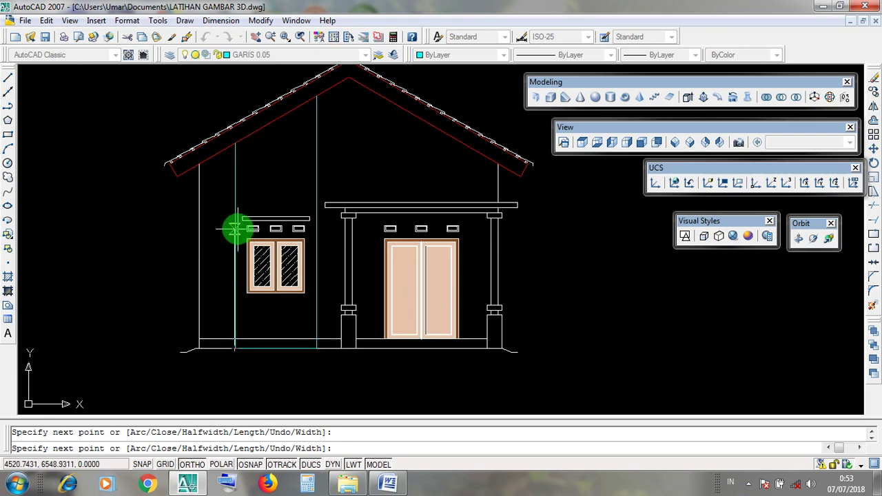
{"action": "left_click", "coordinate": [235, 142]}
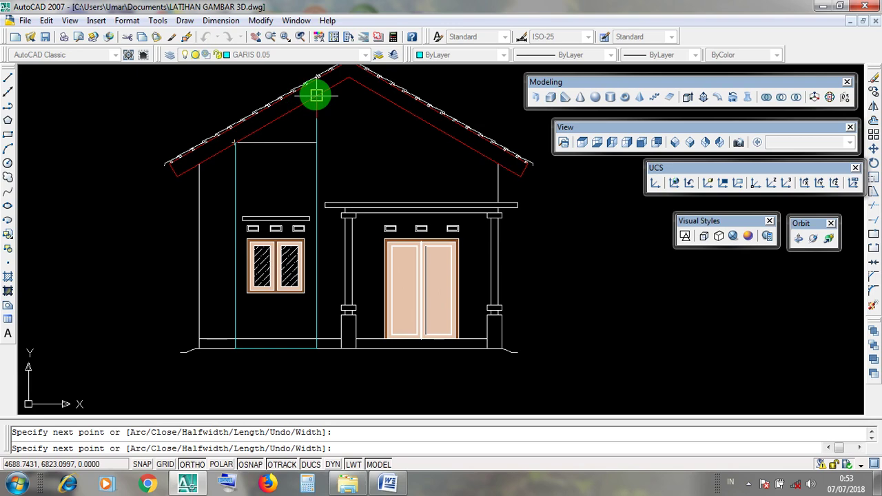
{"action": "scroll", "coordinate": [316, 95], "scroll_direction": "up", "scroll_amount": 4}
{"action": "scroll", "coordinate": [317, 96], "scroll_direction": "down", "scroll_amount": 4}
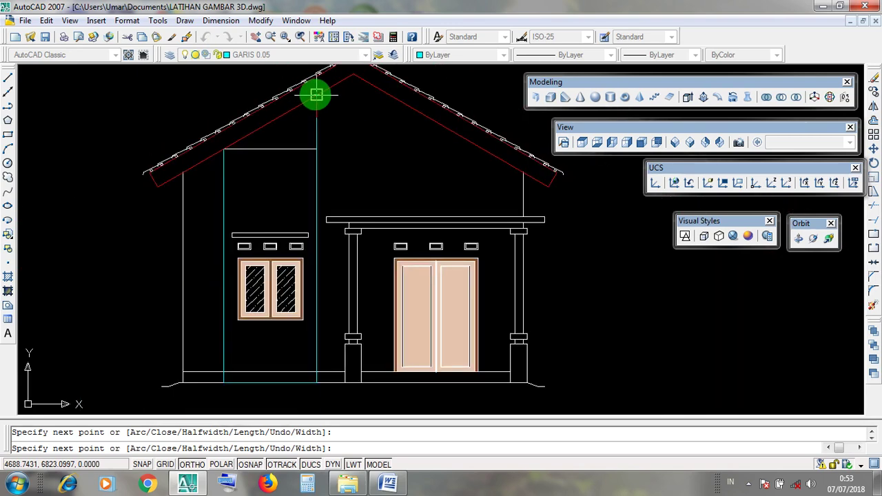
{"action": "left_click", "coordinate": [316, 95]}
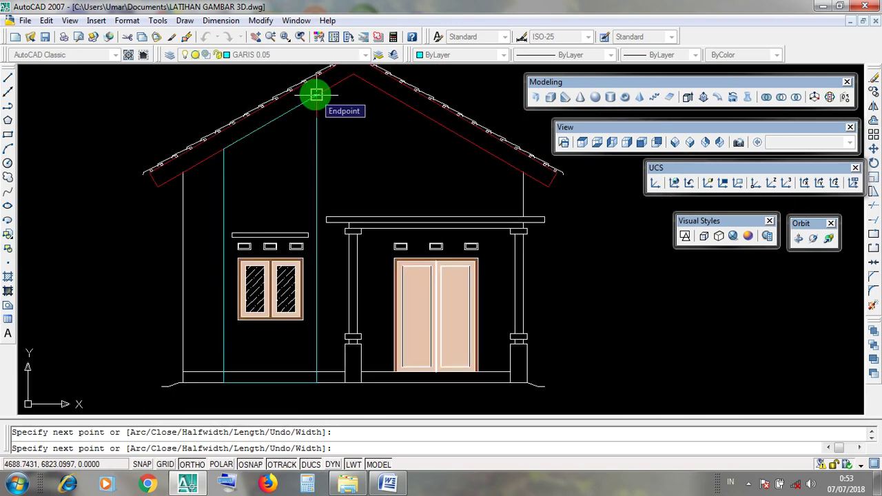
{"action": "key", "text": "Return"}
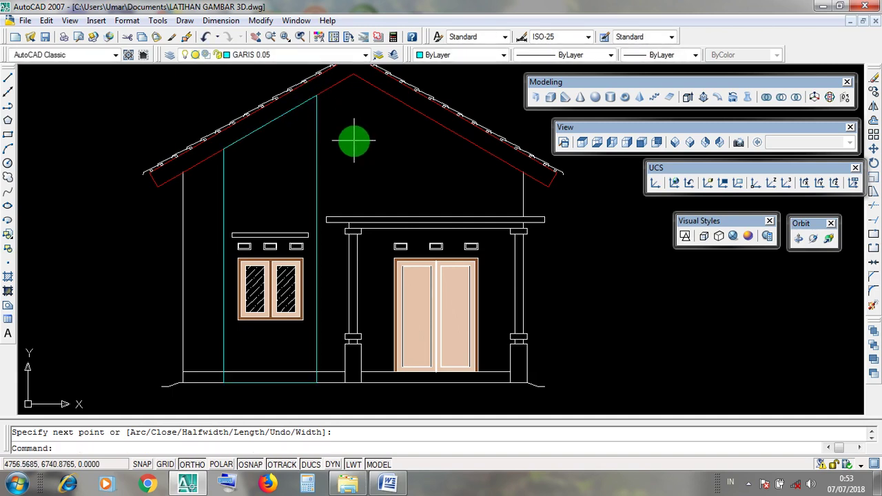
Inspect the new panel outline at its upper right corner under the roof slope, then deselect it
{"action": "left_click", "coordinate": [312, 86]}
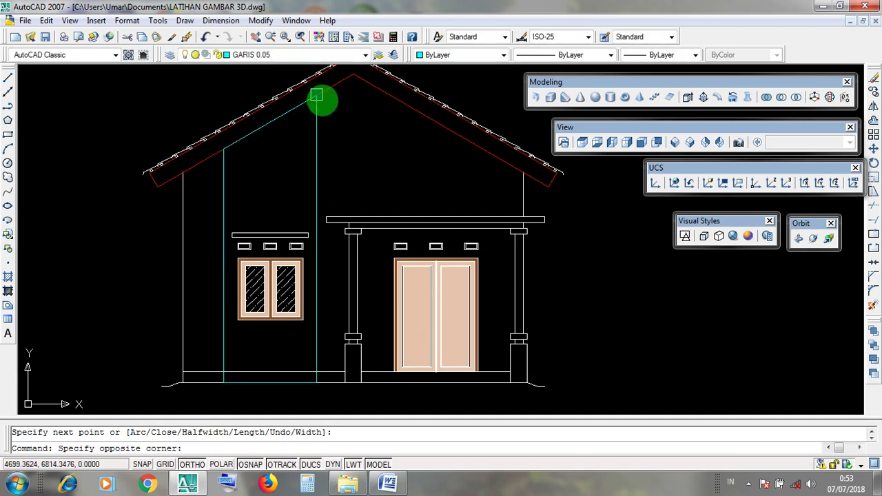
{"action": "left_click", "coordinate": [318, 98]}
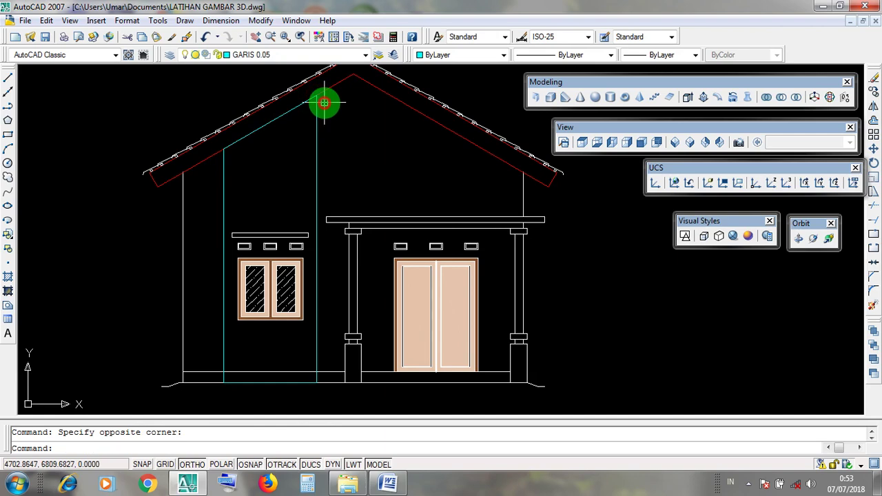
{"action": "scroll", "coordinate": [322, 100], "scroll_direction": "up", "scroll_amount": 5}
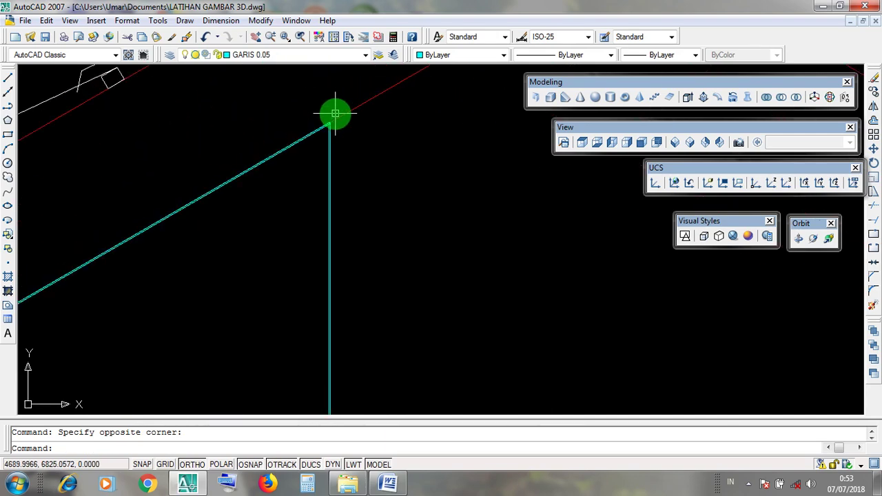
{"action": "left_click", "coordinate": [323, 121]}
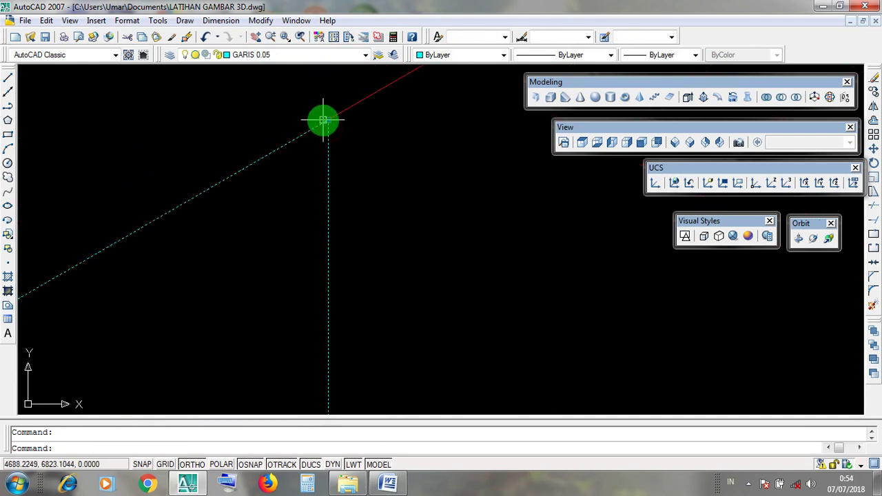
{"action": "scroll", "coordinate": [323, 120], "scroll_direction": "down", "scroll_amount": 3}
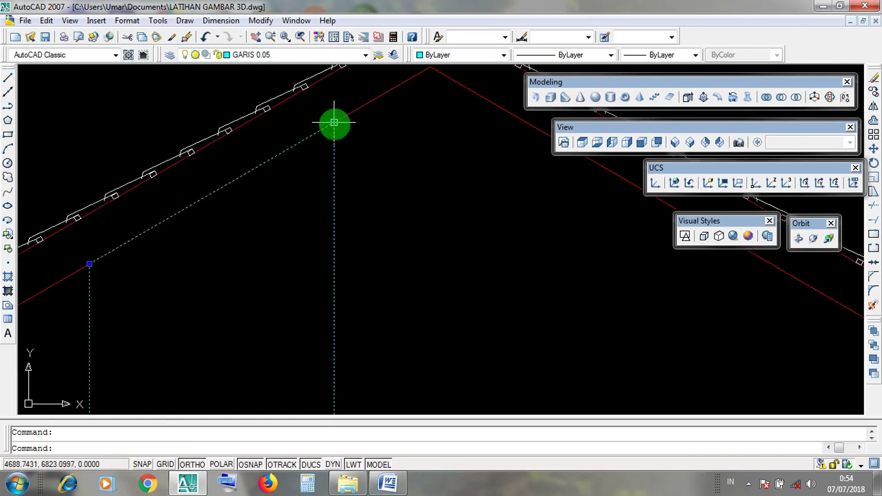
{"action": "scroll", "coordinate": [334, 123], "scroll_direction": "down", "scroll_amount": 3}
{"action": "scroll", "coordinate": [334, 122], "scroll_direction": "up", "scroll_amount": 1}
{"action": "key", "text": "Escape"}
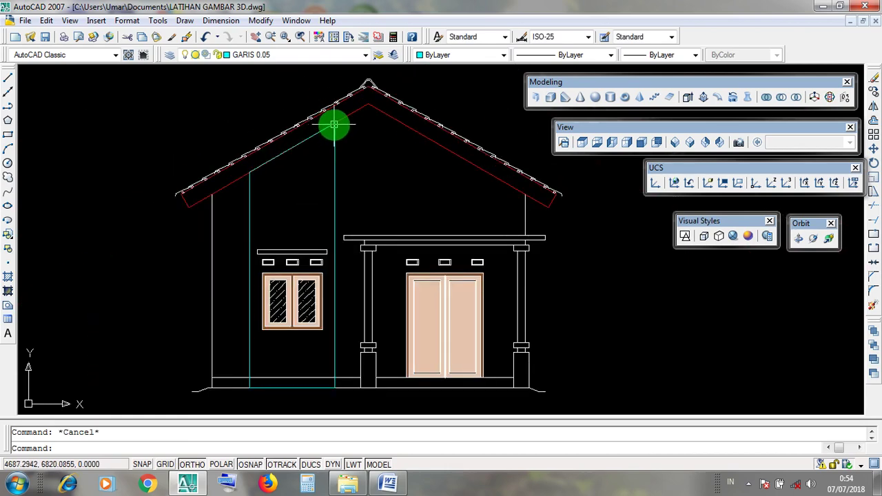
Check the extent of the finished panel outline by selecting it along its upper corner and vertical edge, then deselect it
{"action": "left_click", "coordinate": [334, 124]}
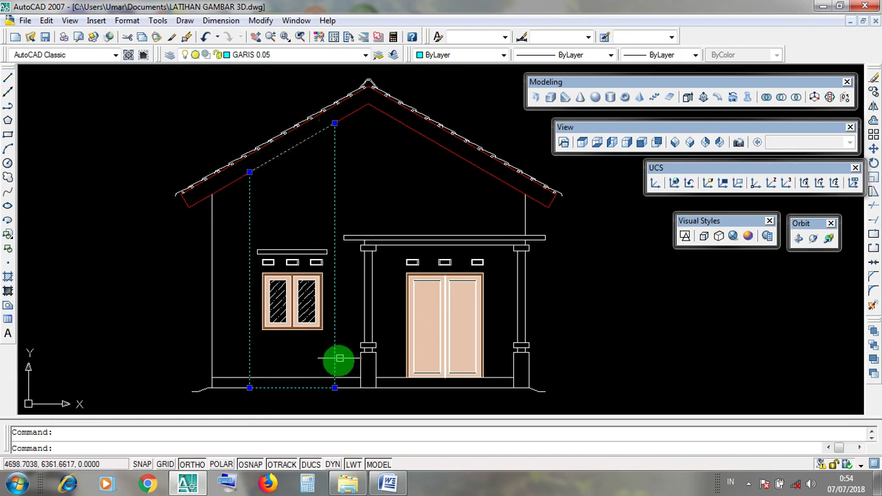
{"action": "key", "text": "Escape"}
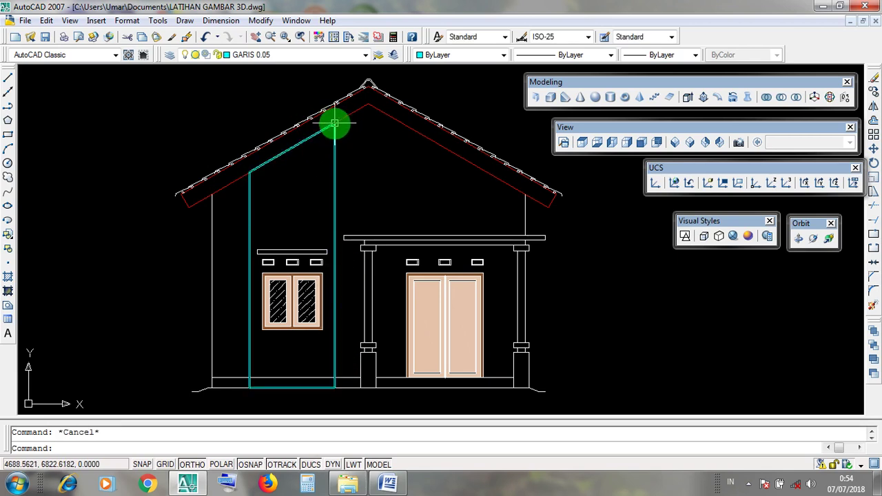
{"action": "left_click", "coordinate": [334, 324]}
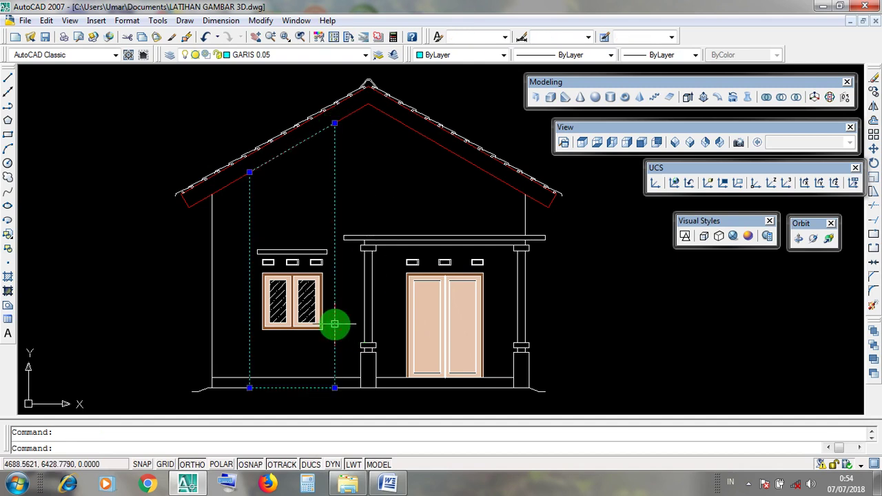
{"action": "key", "text": "Escape"}
Draw a rectangle over the outer edge of the front window frame, from its upper left to its lower right corner
{"action": "scroll", "coordinate": [283, 337], "scroll_direction": "up", "scroll_amount": 5}
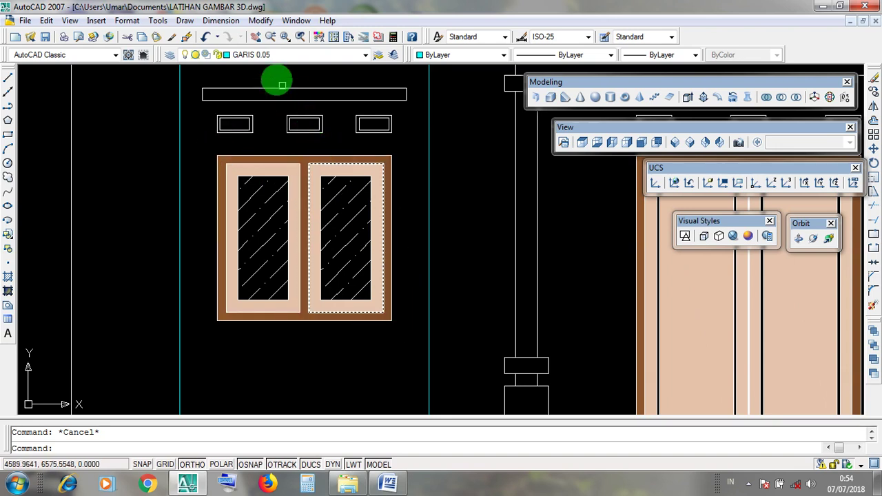
{"action": "left_click", "coordinate": [185, 20]}
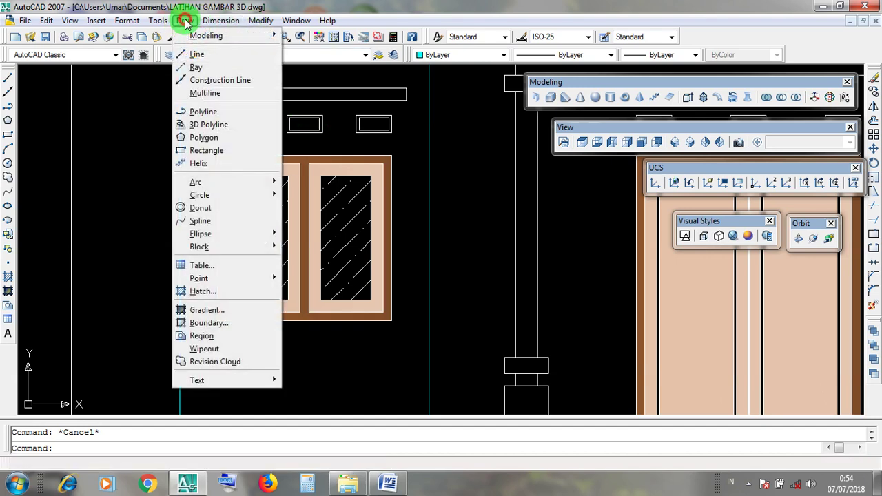
{"action": "left_click", "coordinate": [184, 21]}
{"action": "left_click", "coordinate": [184, 21]}
{"action": "left_click", "coordinate": [185, 21]}
{"action": "left_click", "coordinate": [185, 21]}
{"action": "left_click", "coordinate": [235, 151]}
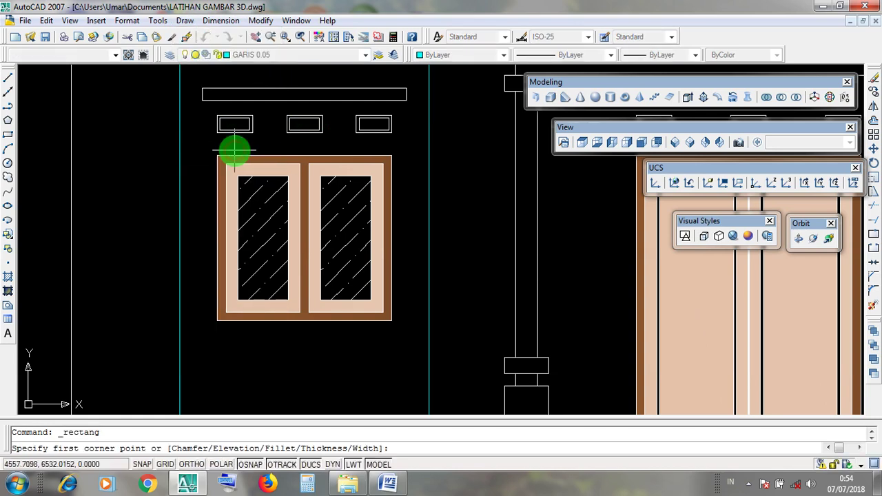
{"action": "scroll", "coordinate": [218, 151], "scroll_direction": "up", "scroll_amount": 3}
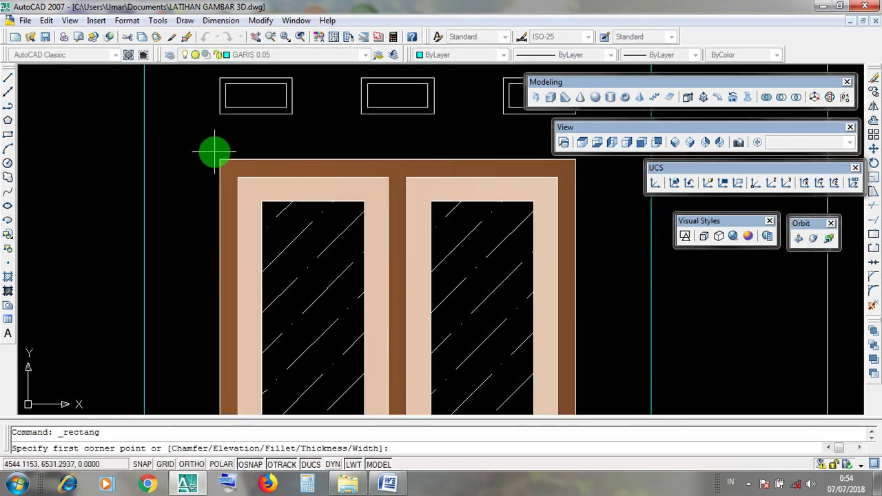
{"action": "scroll", "coordinate": [213, 148], "scroll_direction": "down", "scroll_amount": 2}
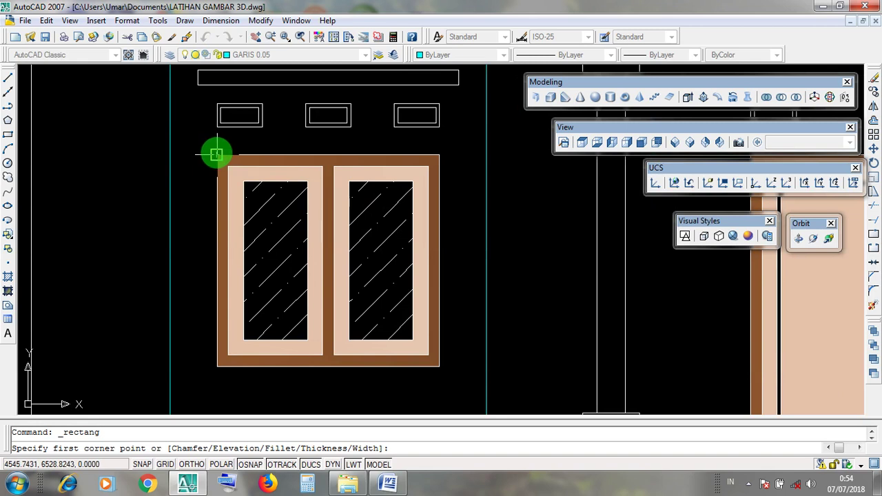
{"action": "left_click", "coordinate": [217, 153]}
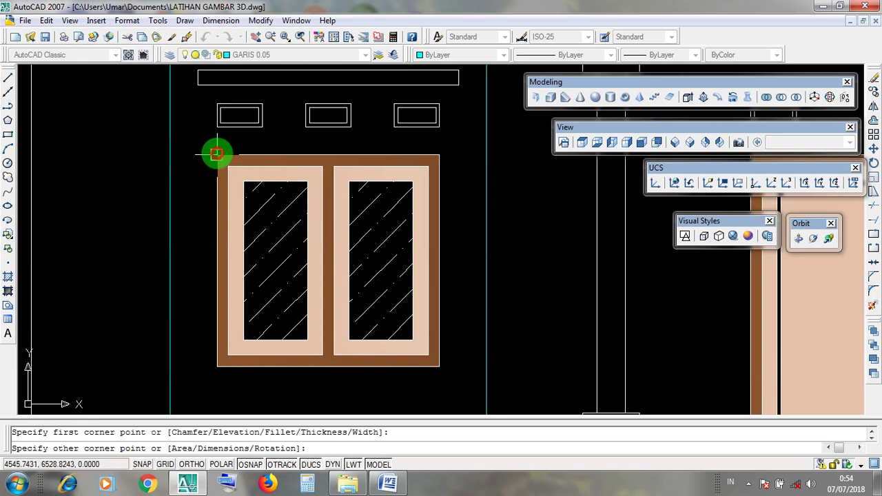
{"action": "left_click", "coordinate": [440, 368]}
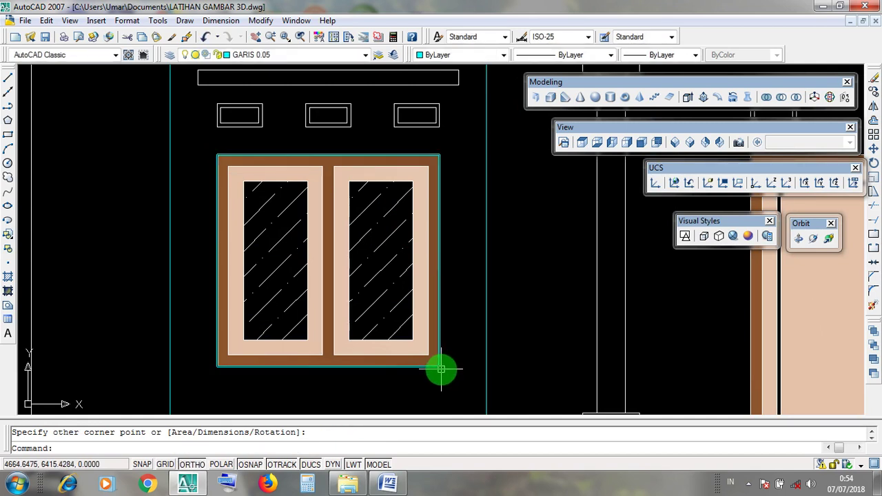
{"action": "left_click", "coordinate": [444, 369]}
{"action": "scroll", "coordinate": [457, 357], "scroll_direction": "down", "scroll_amount": 2}
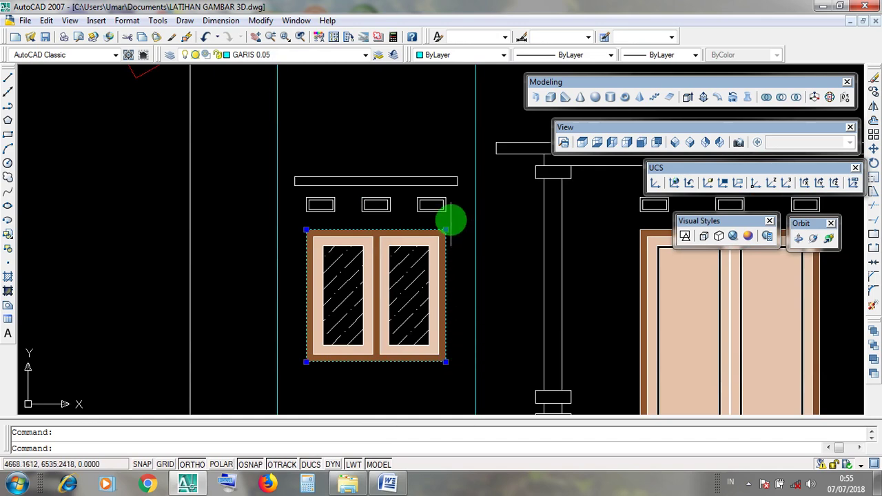
{"action": "key", "text": "Escape"}
Draw a rectangle over the outer edge of the right vent above the front window
{"action": "scroll", "coordinate": [444, 203], "scroll_direction": "up", "scroll_amount": 3}
{"action": "middle_click_drag", "start_coordinate": [359, 199], "coordinate": [388, 243]}
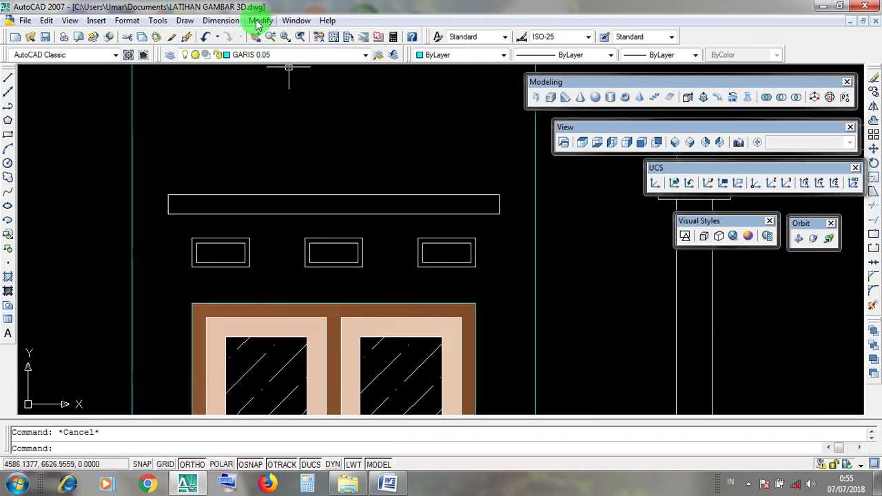
{"action": "left_click", "coordinate": [184, 20]}
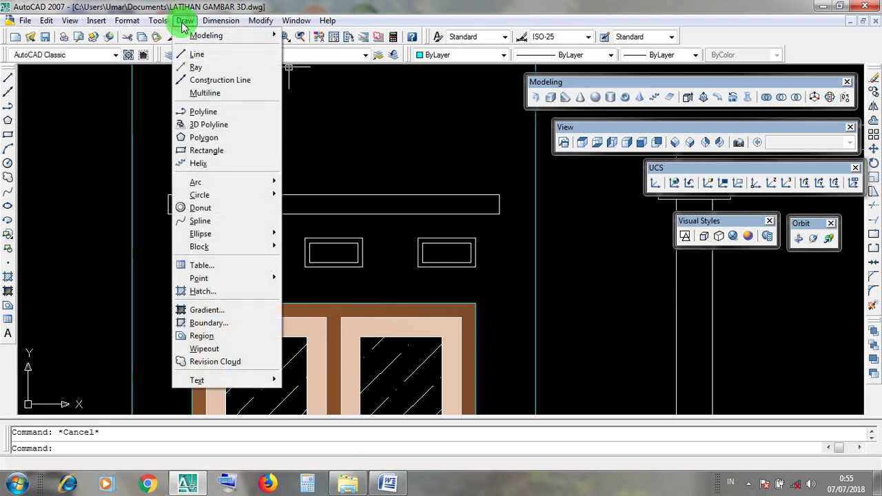
{"action": "left_click", "coordinate": [232, 155]}
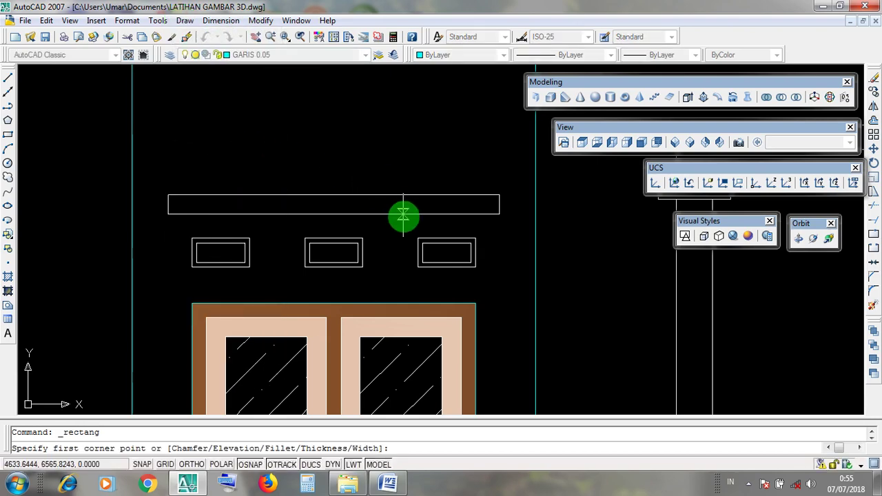
{"action": "scroll", "coordinate": [404, 213], "scroll_direction": "up", "scroll_amount": 2}
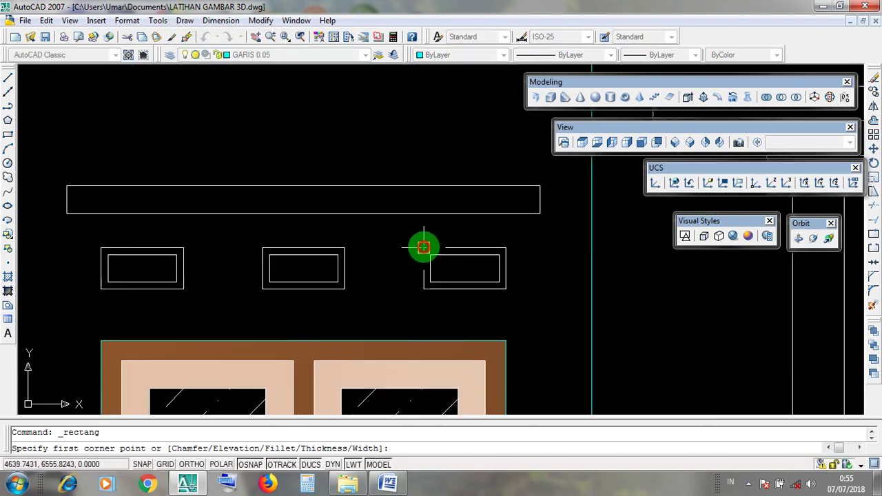
{"action": "left_click", "coordinate": [424, 247]}
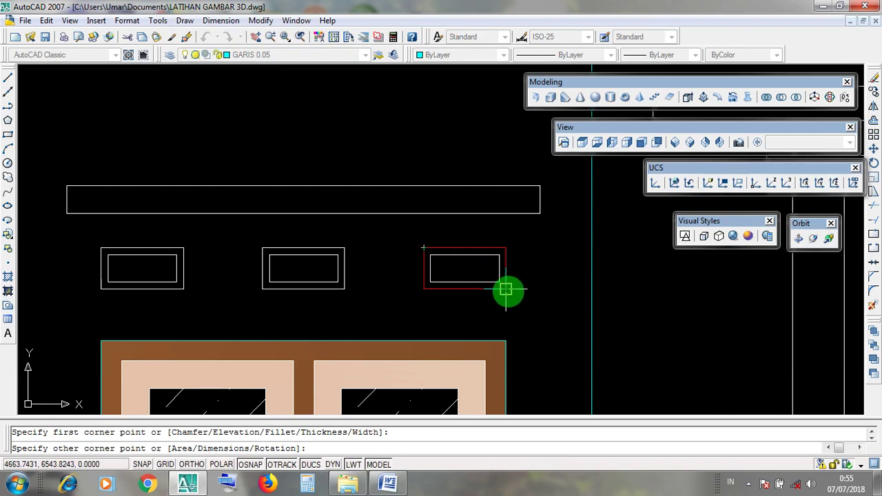
{"action": "left_click", "coordinate": [505, 289]}
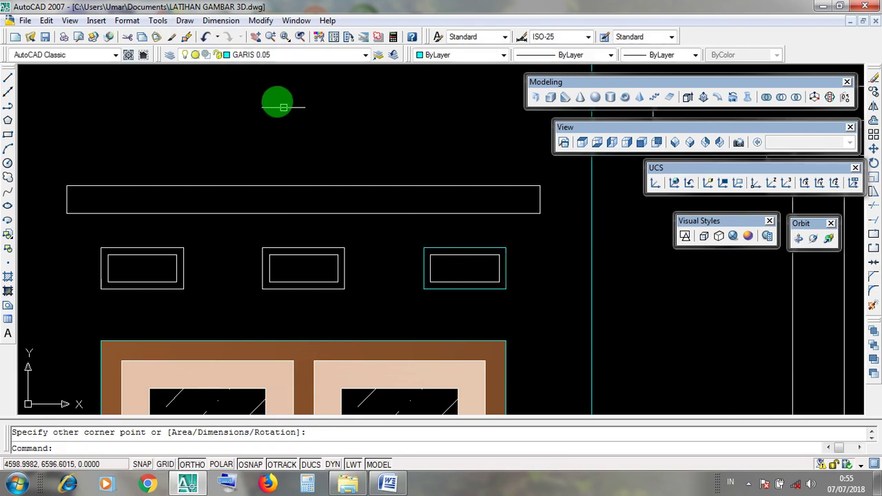
Draw rectangles over the outer edges of the middle and left vents above the front window
{"action": "left_click", "coordinate": [188, 21]}
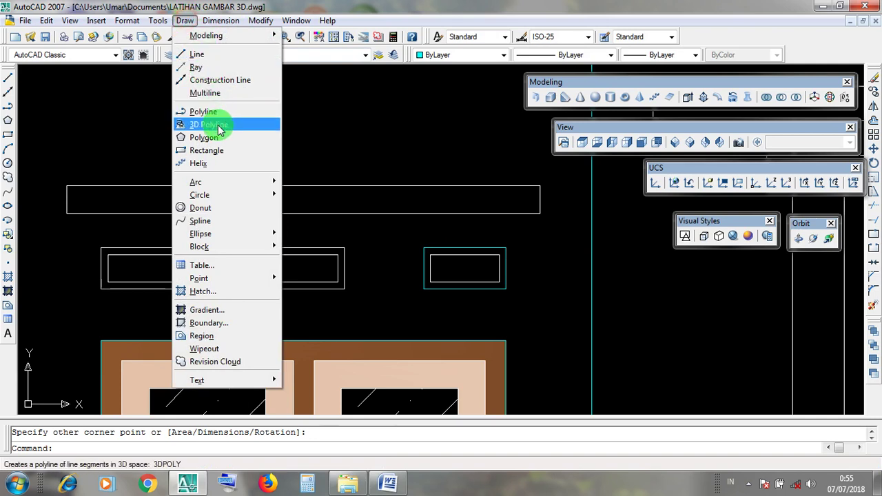
{"action": "left_click", "coordinate": [207, 151]}
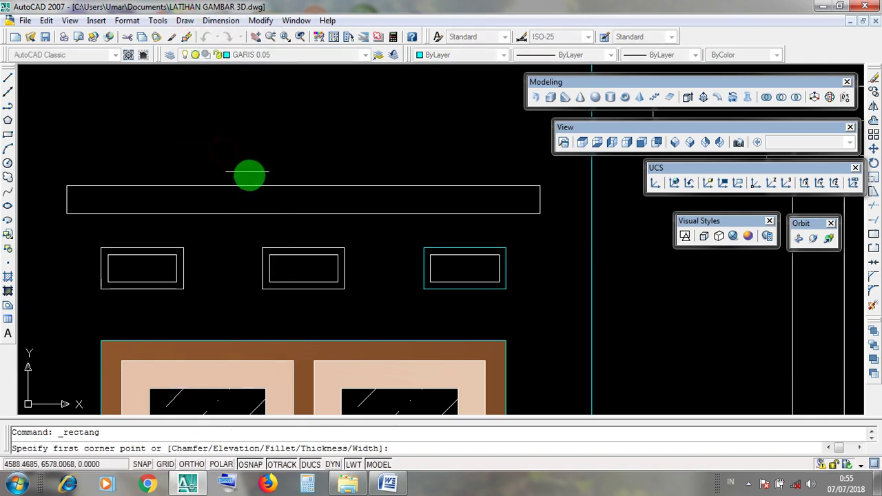
{"action": "left_click", "coordinate": [262, 248]}
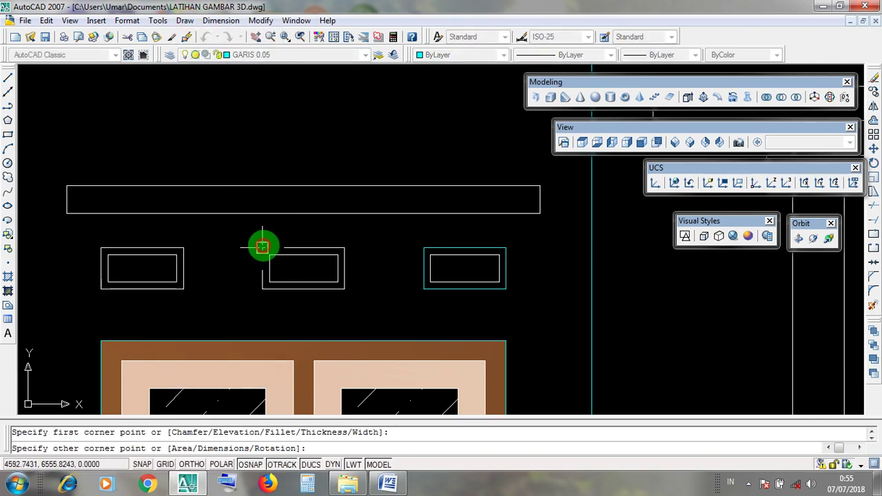
{"action": "left_click", "coordinate": [344, 288]}
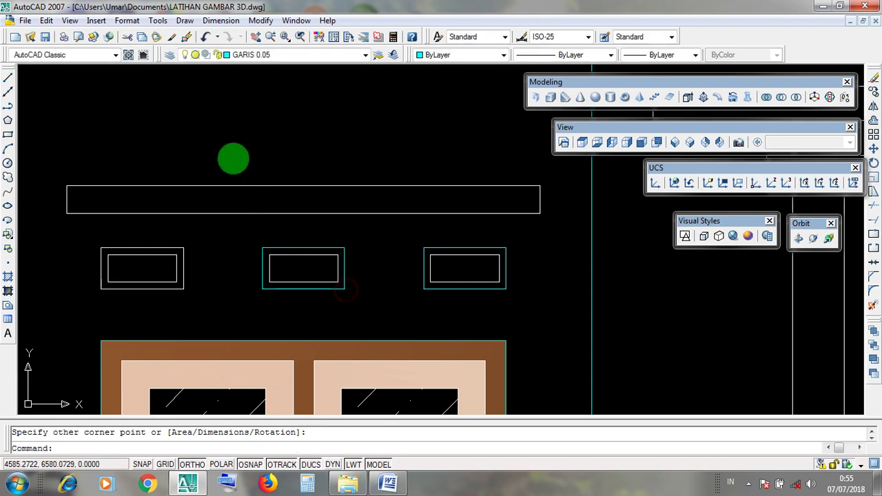
{"action": "left_click", "coordinate": [185, 21]}
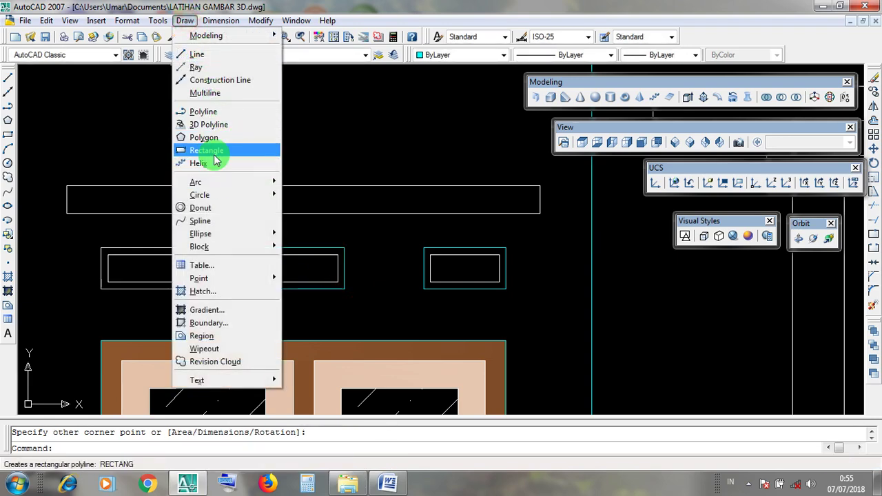
{"action": "left_click", "coordinate": [211, 150]}
{"action": "left_click", "coordinate": [101, 247]}
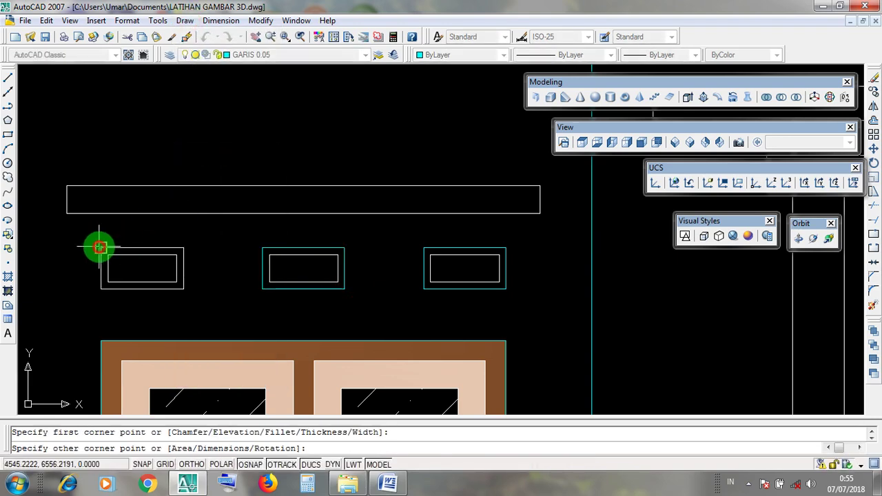
{"action": "left_click", "coordinate": [183, 289]}
{"action": "scroll", "coordinate": [276, 301], "scroll_direction": "down", "scroll_amount": 5}
{"action": "mouse_move", "coordinate": [295, 305]}
{"action": "middle_mouse_down"}
{"action": "mouse_move", "coordinate": [299, 246]}
{"action": "mouse_move", "coordinate": [434, 271]}
{"action": "middle_mouse_up"}
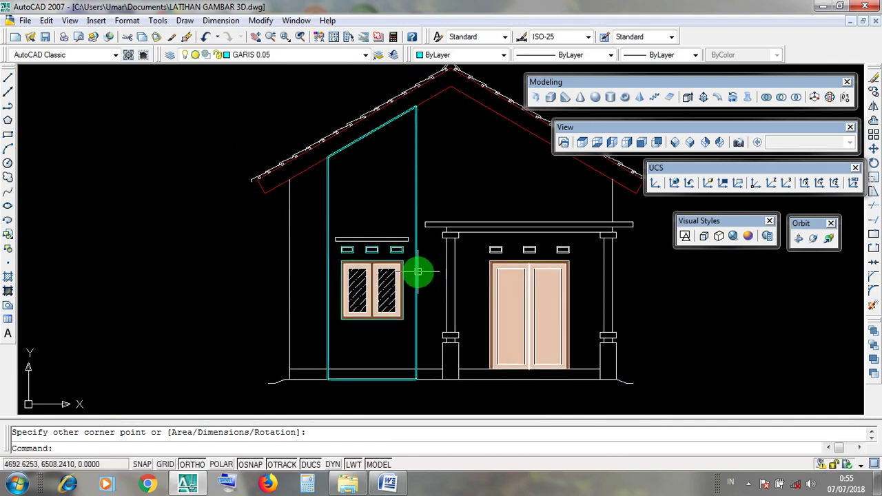
{"action": "scroll", "coordinate": [422, 273], "scroll_direction": "down", "scroll_amount": 3}
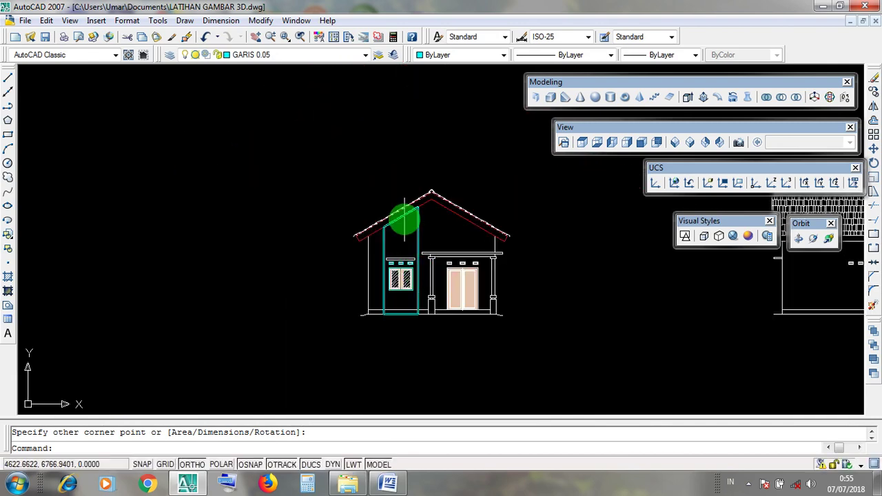
{"action": "scroll", "coordinate": [409, 232], "scroll_direction": "up", "scroll_amount": 1}
{"action": "left_click", "coordinate": [250, 337]}
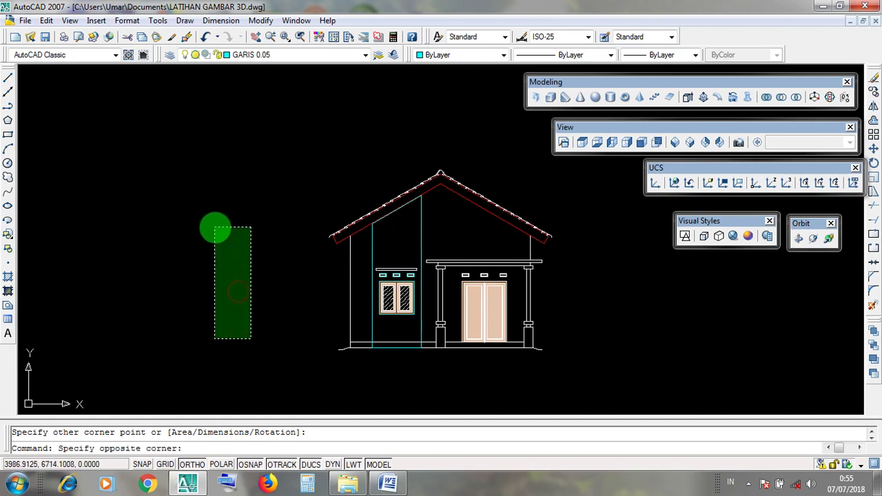
{"action": "left_click", "coordinate": [197, 209]}
{"action": "left_click", "coordinate": [262, 21]}
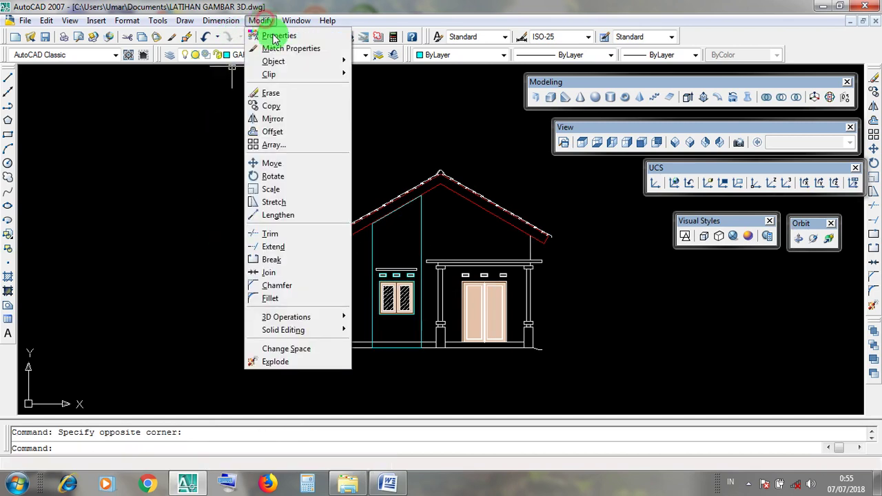
{"action": "left_click", "coordinate": [206, 180]}
{"action": "left_click", "coordinate": [202, 174]}
Switch to the Word notes and review the second method for the Move command in the MOVE document
{"action": "left_click", "coordinate": [815, 7]}
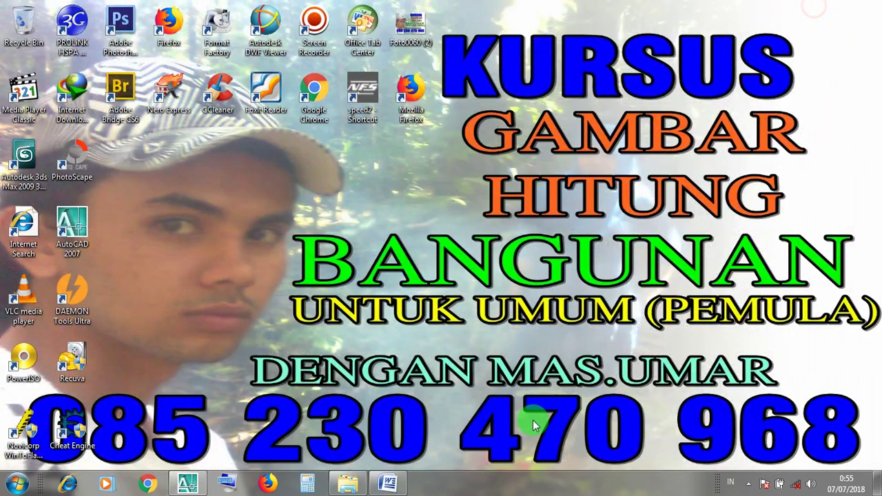
{"action": "left_click", "coordinate": [390, 486]}
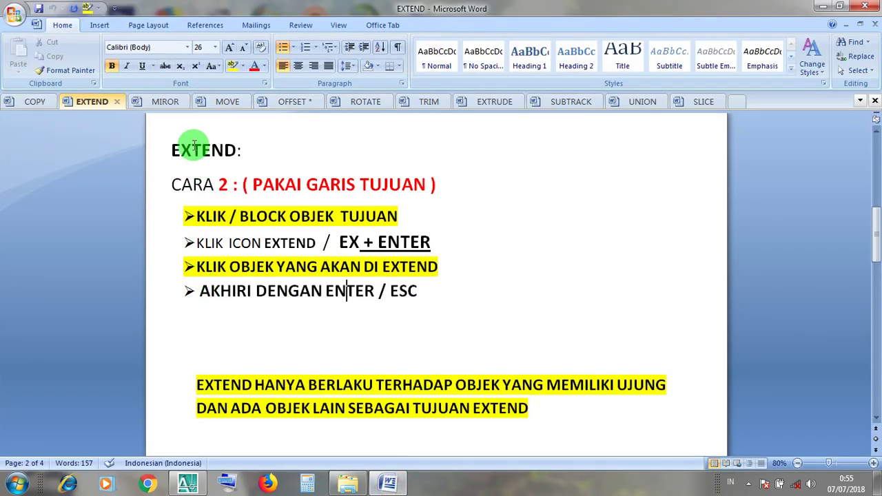
{"action": "left_click", "coordinate": [224, 103]}
{"action": "left_click_drag", "start_coordinate": [347, 225], "coordinate": [173, 223]}
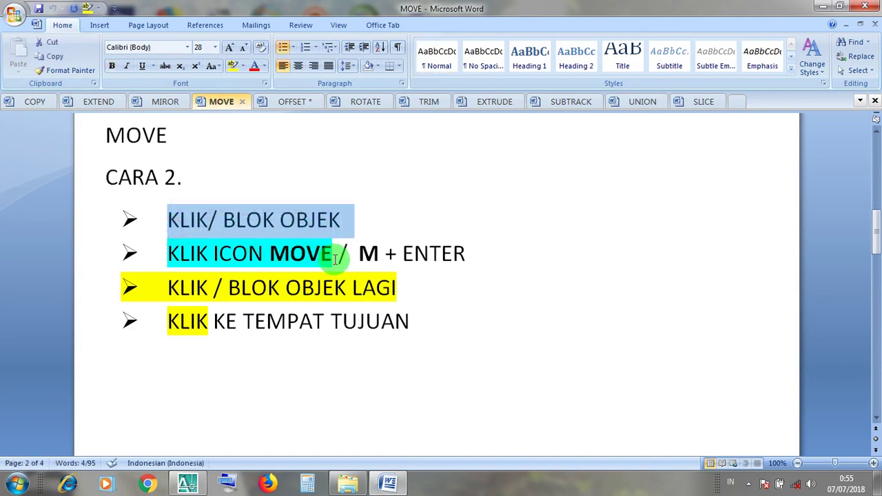
{"action": "left_click_drag", "start_coordinate": [336, 257], "coordinate": [176, 253]}
{"action": "left_click", "coordinate": [367, 253]}
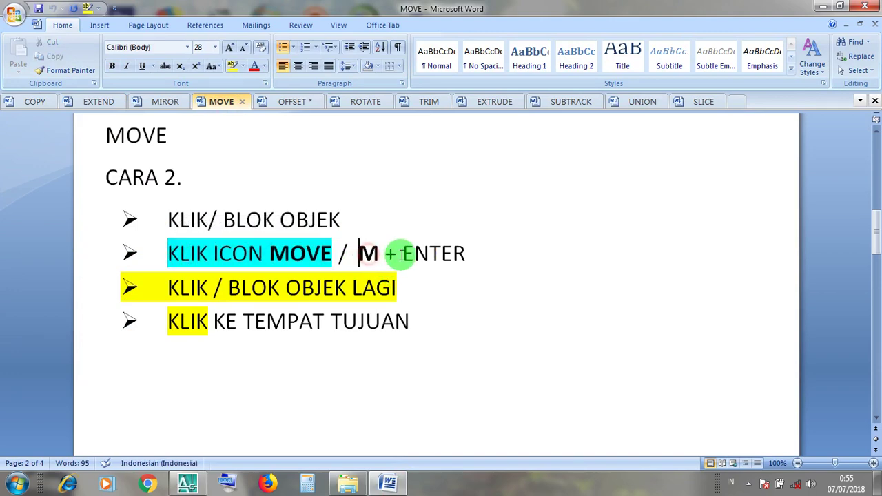
{"action": "left_click", "coordinate": [406, 323]}
Switch from the Word notes back to the LATIHAN GAMBAR 3D drawing in AutoCAD
{"action": "left_click", "coordinate": [827, 8]}
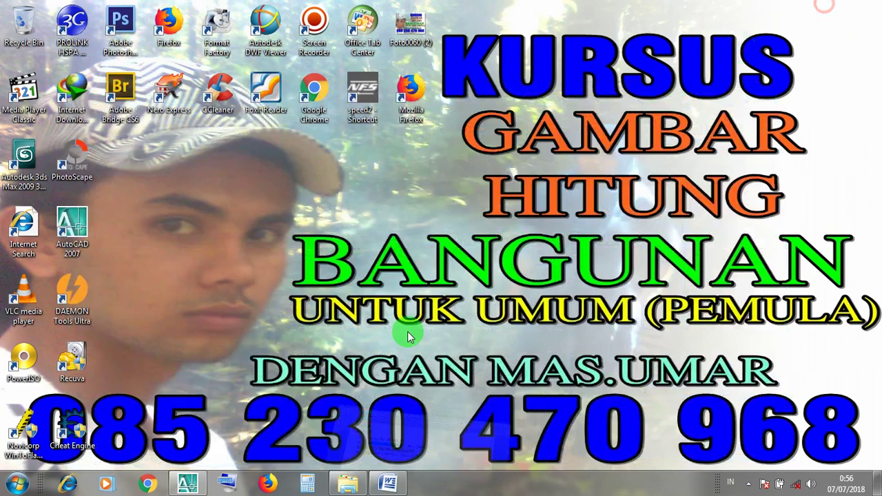
{"action": "left_click", "coordinate": [187, 485]}
{"action": "scroll", "coordinate": [419, 335], "scroll_direction": "up", "scroll_amount": 3}
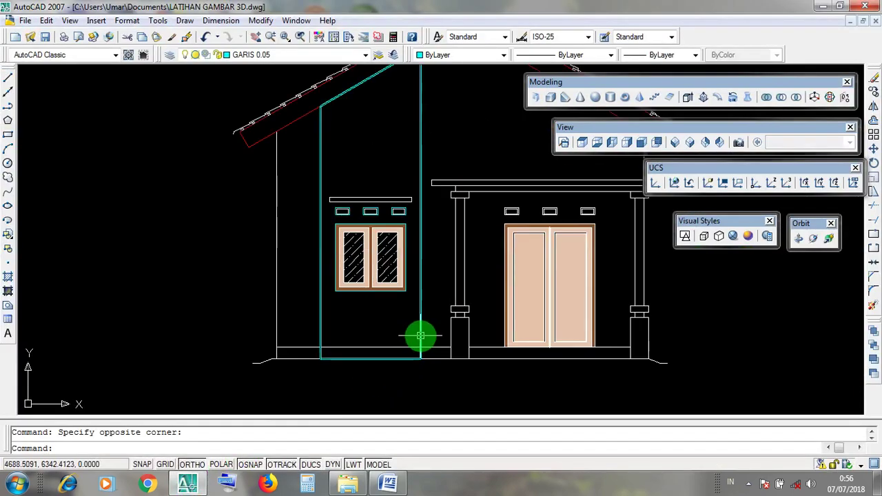
{"action": "scroll", "coordinate": [412, 364], "scroll_direction": "down", "scroll_amount": 2}
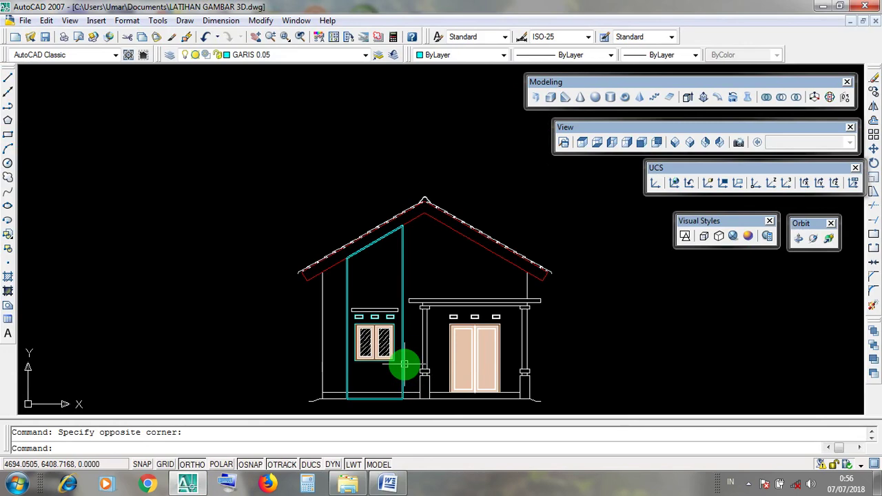
{"action": "left_click", "coordinate": [403, 366]}
{"action": "scroll", "coordinate": [404, 379], "scroll_direction": "up", "scroll_amount": 2}
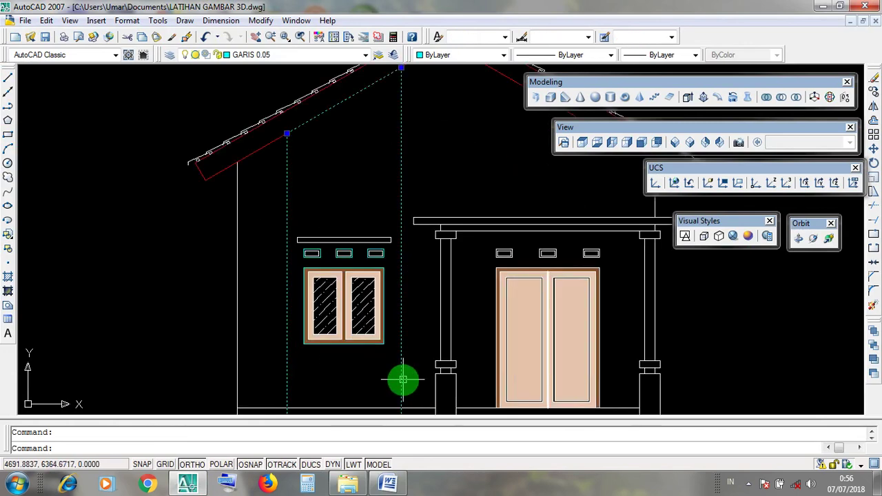
{"action": "scroll", "coordinate": [364, 350], "scroll_direction": "up", "scroll_amount": 2}
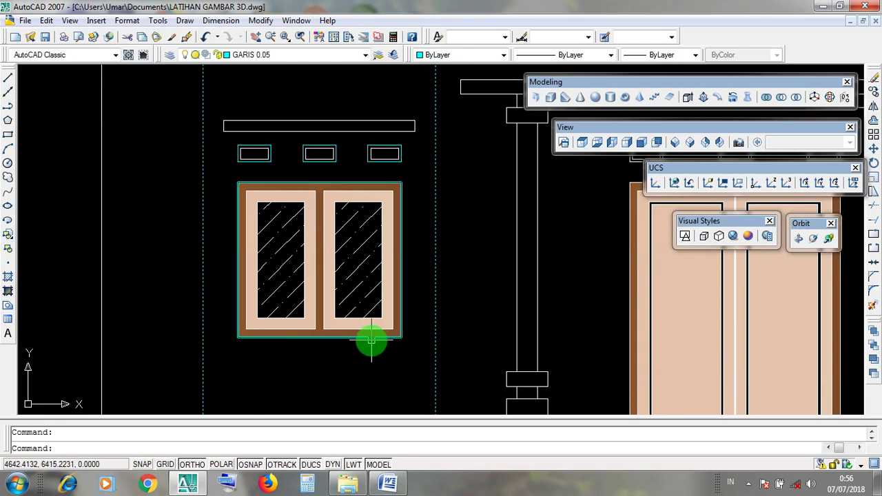
{"action": "left_click", "coordinate": [371, 341]}
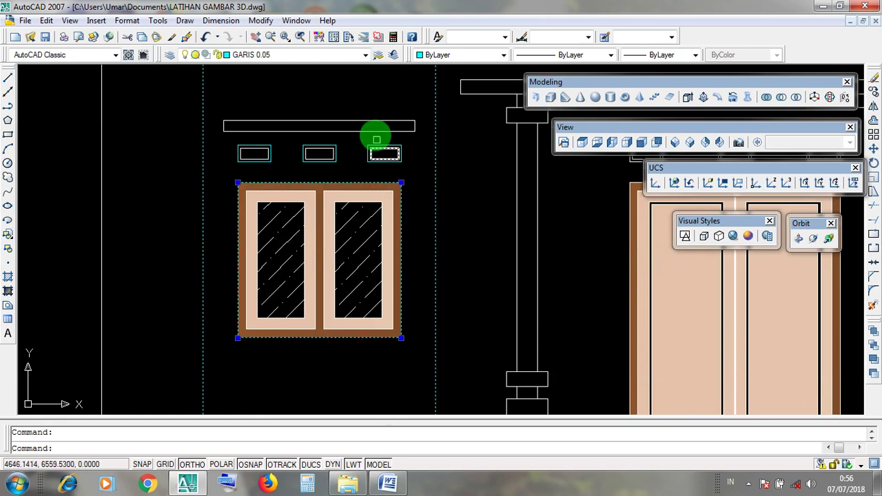
{"action": "scroll", "coordinate": [374, 124], "scroll_direction": "up", "scroll_amount": 2}
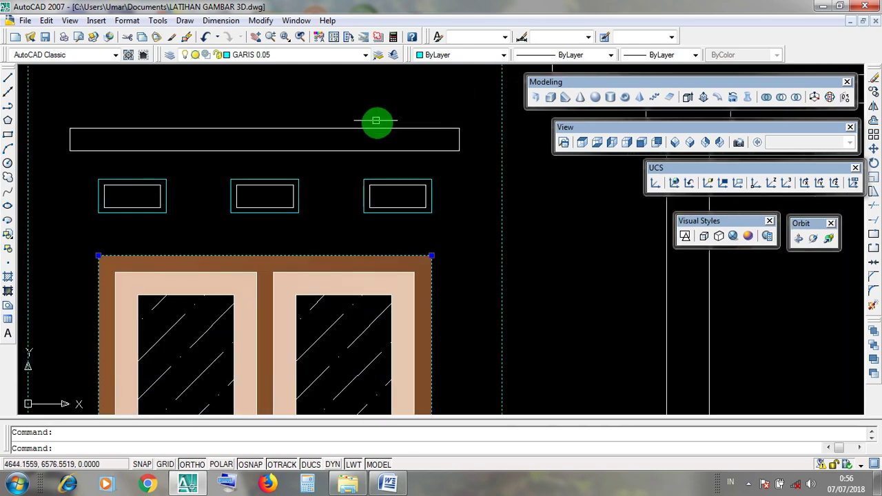
{"action": "left_click", "coordinate": [395, 177]}
{"action": "left_click", "coordinate": [275, 177]}
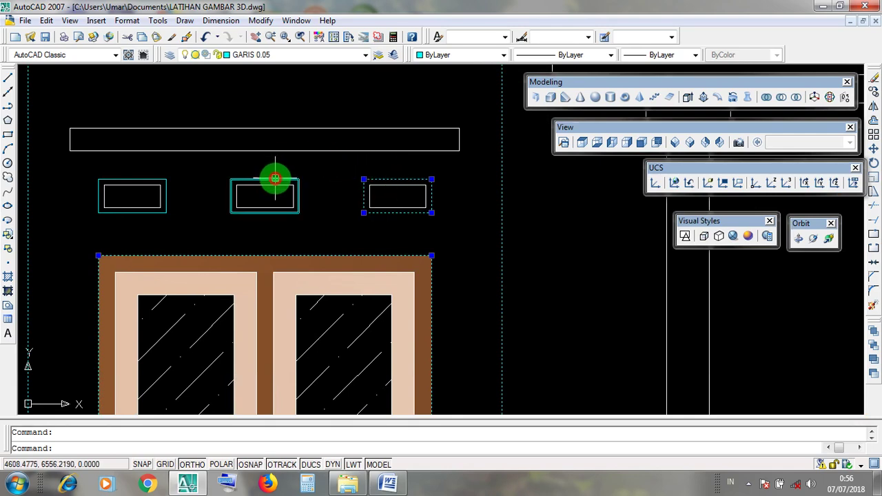
{"action": "left_click", "coordinate": [110, 178]}
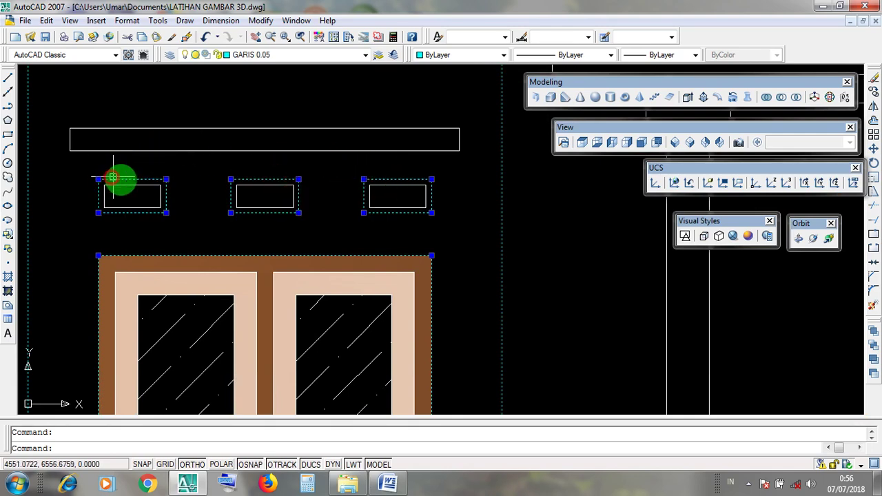
{"action": "scroll", "coordinate": [355, 251], "scroll_direction": "down", "scroll_amount": 6}
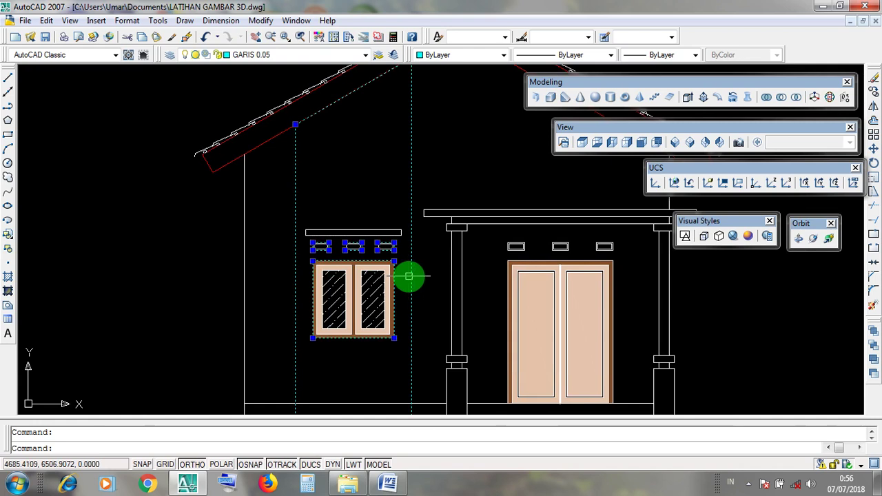
{"action": "key", "text": "Escape"}
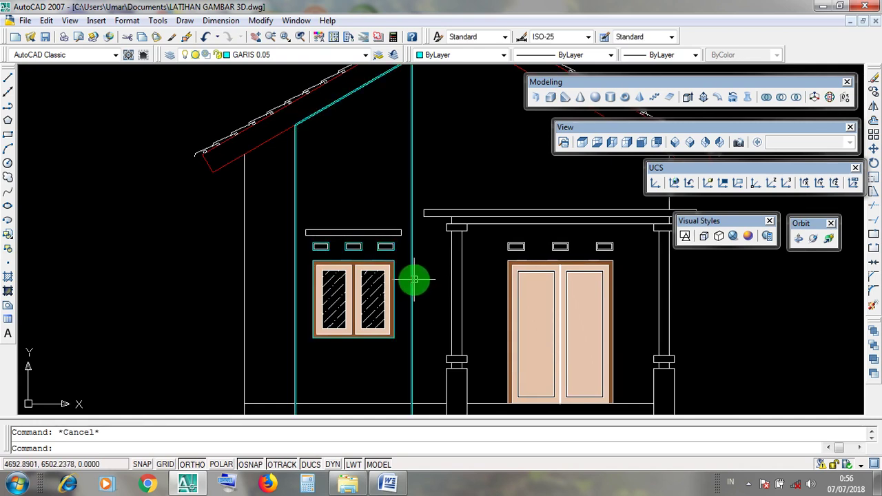
Move the cyan panel outline with its window and three vent outlines horizontally into the empty space left of the facade
{"action": "scroll", "coordinate": [369, 271], "scroll_direction": "up", "scroll_amount": 2}
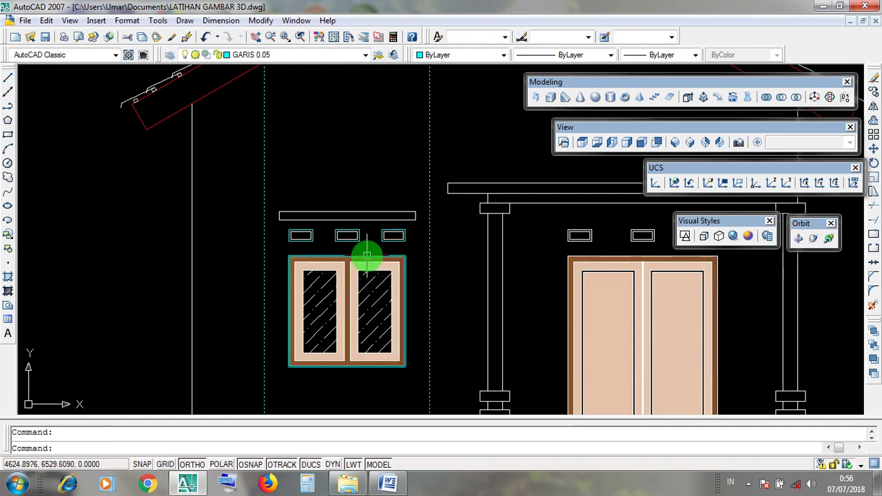
{"action": "left_click", "coordinate": [367, 256]}
{"action": "scroll", "coordinate": [369, 256], "scroll_direction": "up", "scroll_amount": 2}
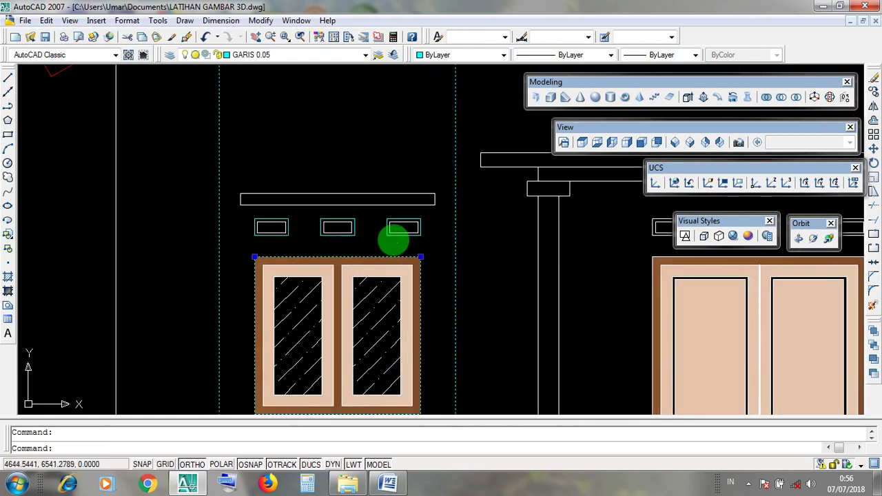
{"action": "left_click", "coordinate": [394, 237]}
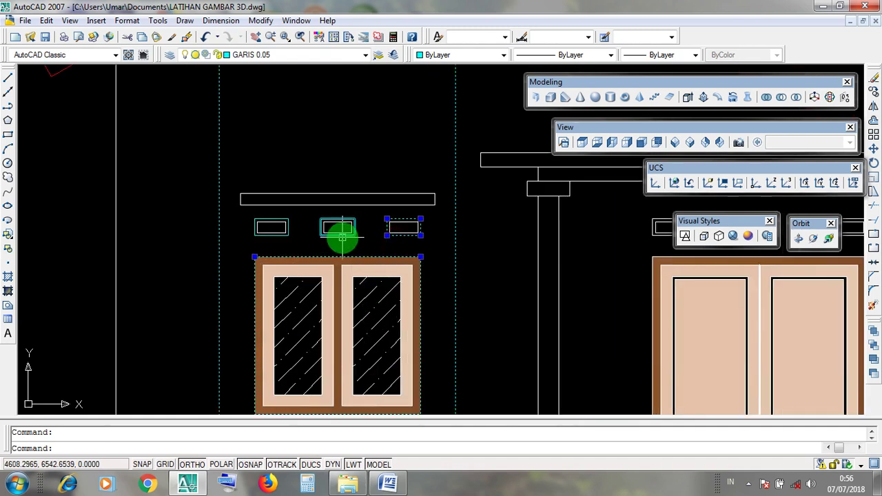
{"action": "left_click", "coordinate": [343, 237]}
{"action": "left_click", "coordinate": [278, 237]}
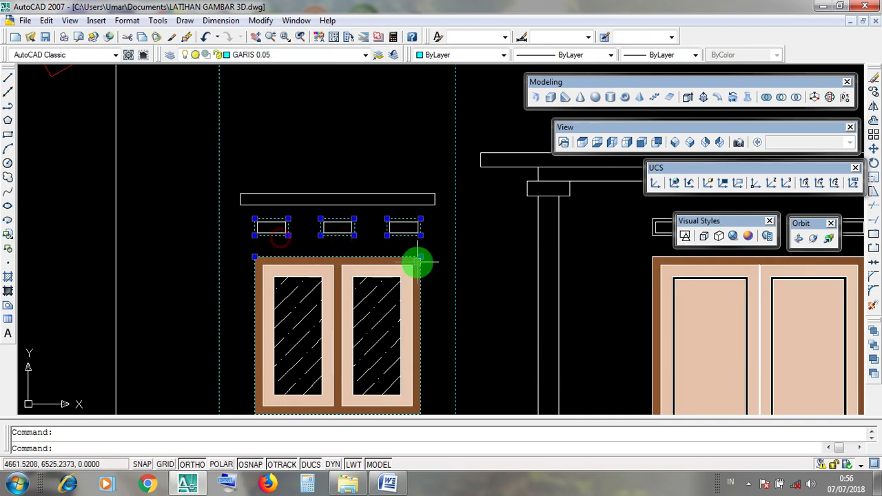
{"action": "scroll", "coordinate": [416, 259], "scroll_direction": "down", "scroll_amount": 3}
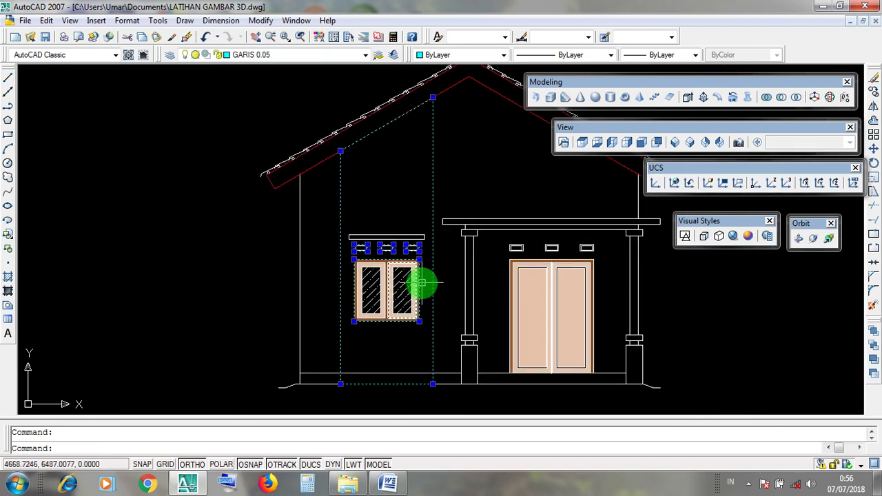
{"action": "left_click", "coordinate": [269, 22]}
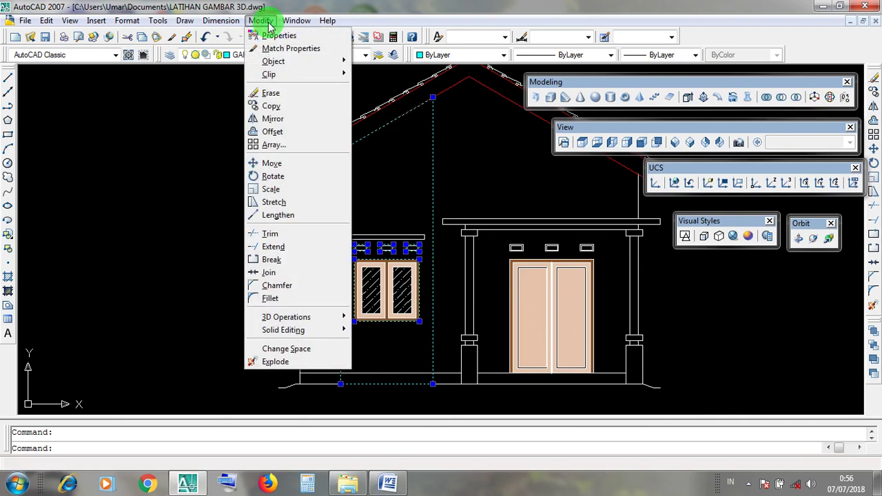
{"action": "left_click", "coordinate": [269, 22]}
{"action": "left_click", "coordinate": [269, 23]}
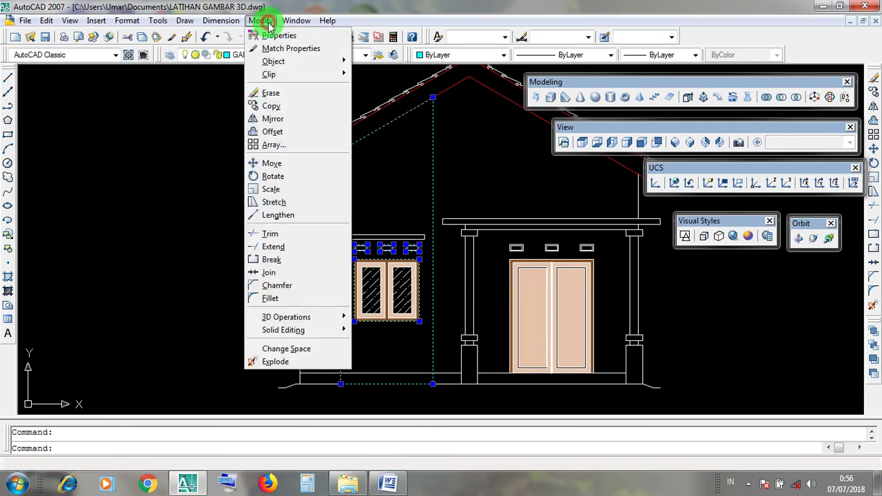
{"action": "left_click", "coordinate": [309, 163]}
{"action": "scroll", "coordinate": [426, 262], "scroll_direction": "down", "scroll_amount": 2}
{"action": "scroll", "coordinate": [417, 275], "scroll_direction": "up", "scroll_amount": 1}
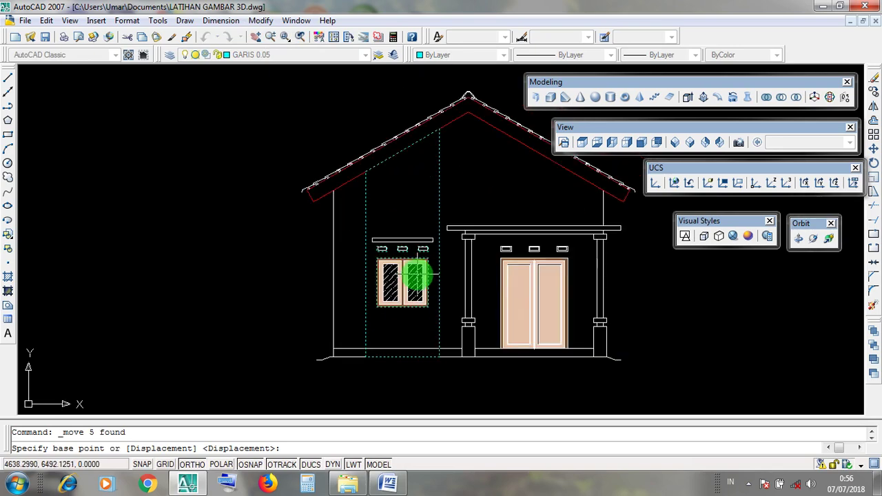
{"action": "left_click", "coordinate": [412, 210]}
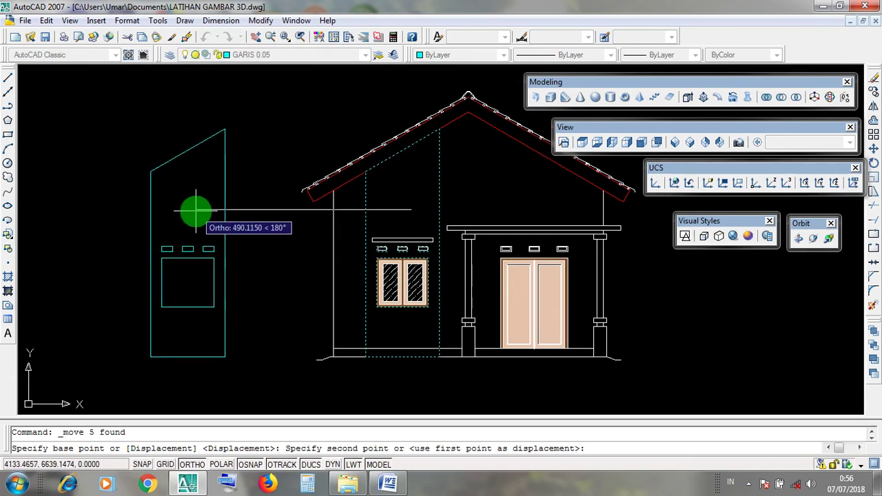
{"action": "left_click", "coordinate": [176, 209]}
{"action": "middle_click_drag", "start_coordinate": [206, 228], "coordinate": [270, 252]}
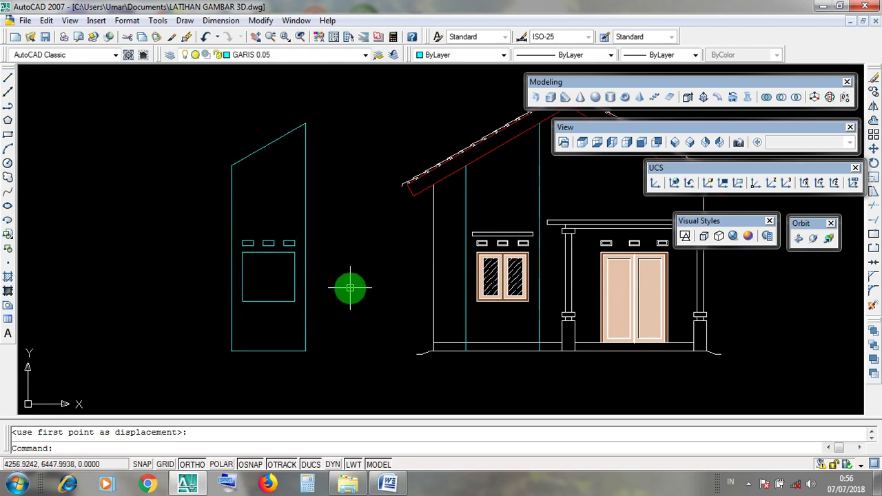
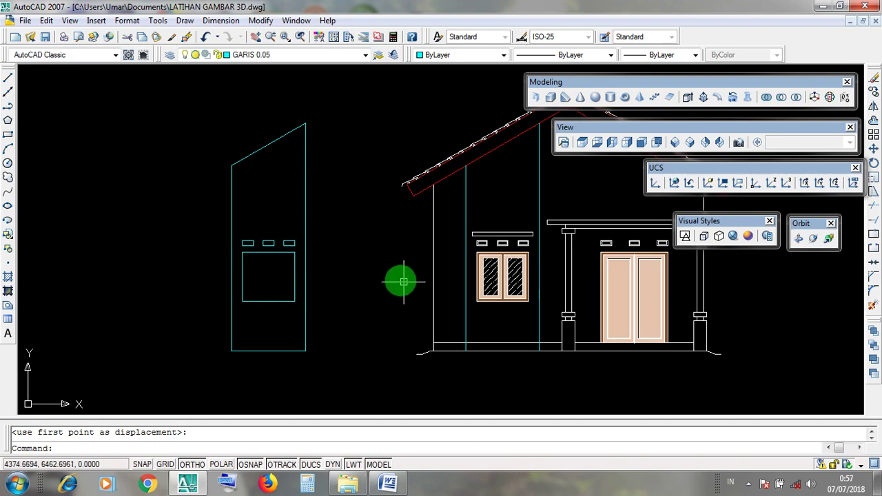
Set the view to southeast isometric and frame the moved panel outlines
{"action": "scroll", "coordinate": [403, 281], "scroll_direction": "down", "scroll_amount": 8}
{"action": "scroll", "coordinate": [384, 279], "scroll_direction": "up", "scroll_amount": 5}
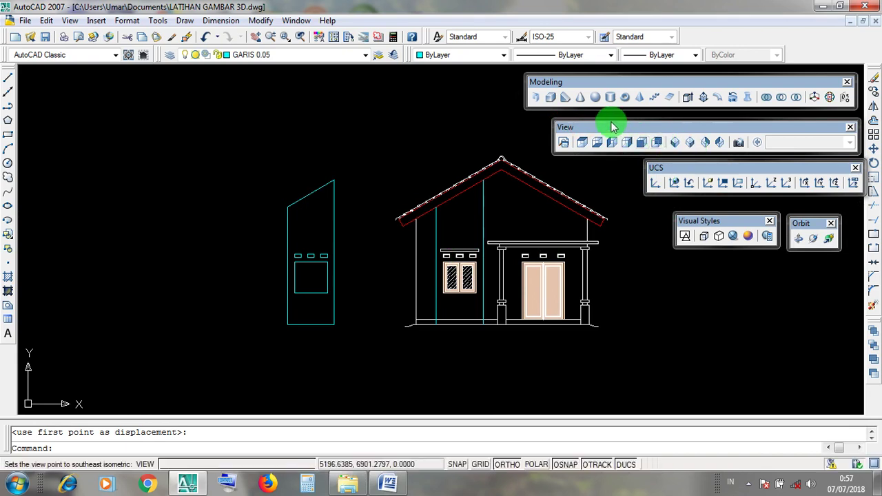
{"action": "left_click", "coordinate": [690, 143]}
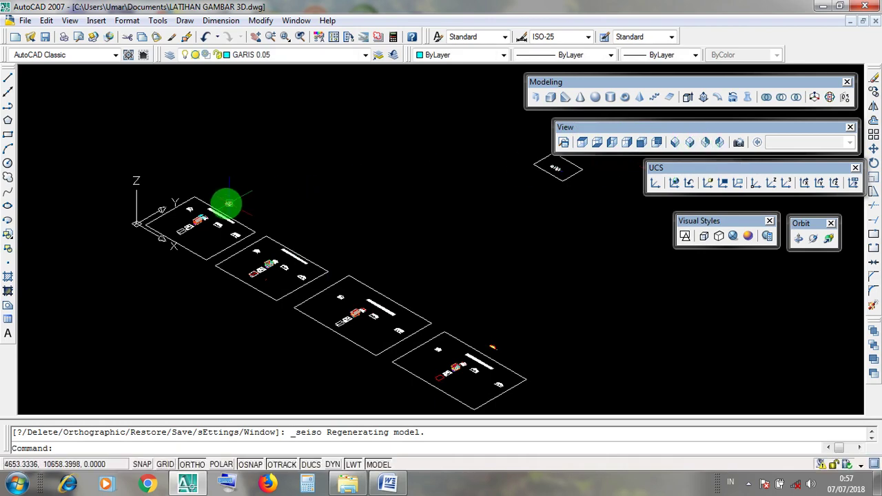
{"action": "scroll", "coordinate": [225, 201], "scroll_direction": "up", "scroll_amount": 6}
{"action": "scroll", "coordinate": [245, 243], "scroll_direction": "up", "scroll_amount": 3}
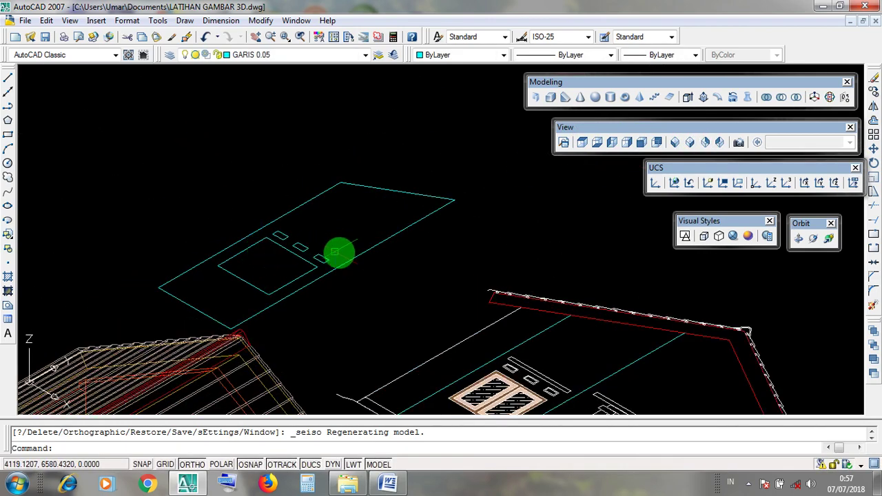
{"action": "scroll", "coordinate": [309, 303], "scroll_direction": "up", "scroll_amount": 4}
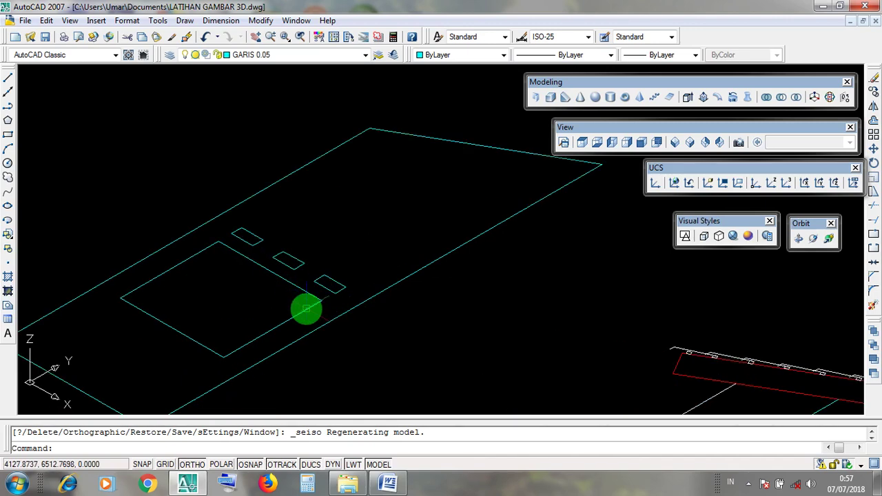
{"action": "scroll", "coordinate": [331, 302], "scroll_direction": "down", "scroll_amount": 2}
{"action": "left_click", "coordinate": [349, 307]}
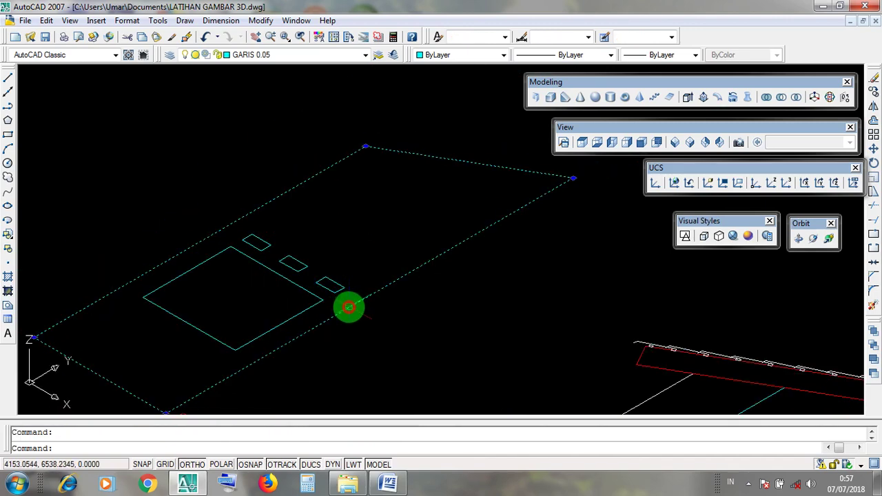
{"action": "left_click", "coordinate": [335, 294]}
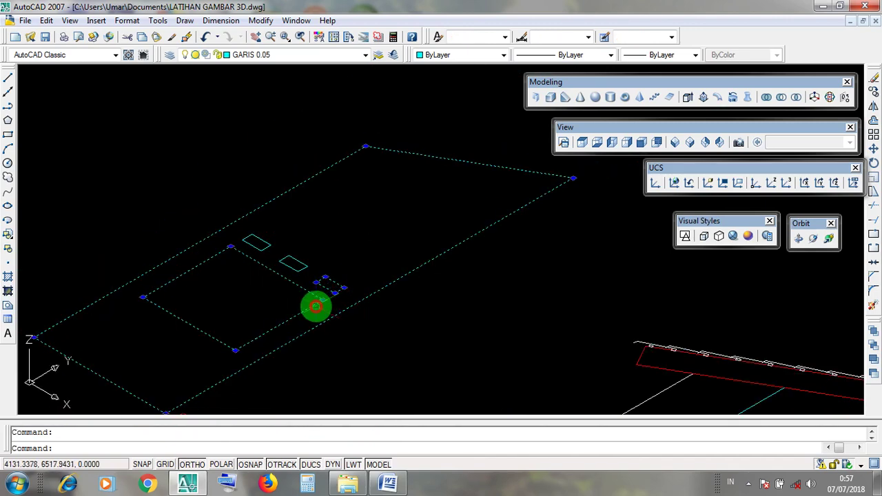
{"action": "left_click", "coordinate": [316, 306]}
{"action": "left_click", "coordinate": [305, 271]}
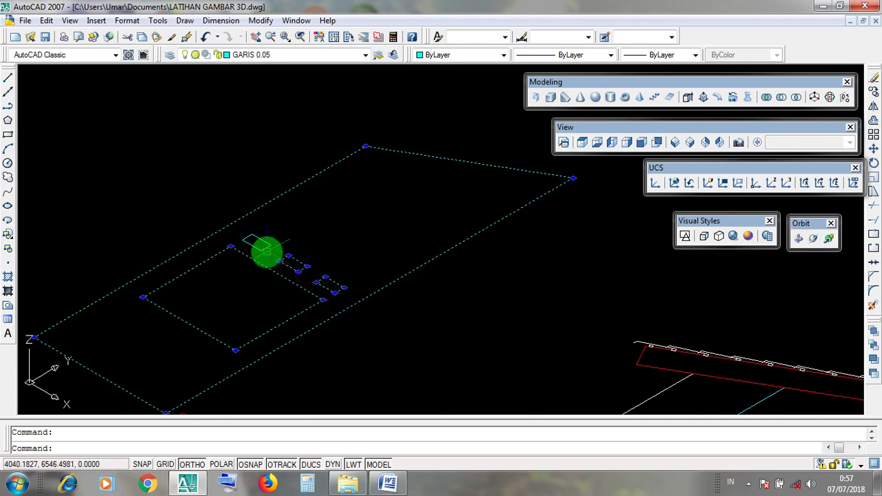
{"action": "scroll", "coordinate": [394, 259], "scroll_direction": "down", "scroll_amount": 3}
{"action": "scroll", "coordinate": [396, 259], "scroll_direction": "up", "scroll_amount": 3}
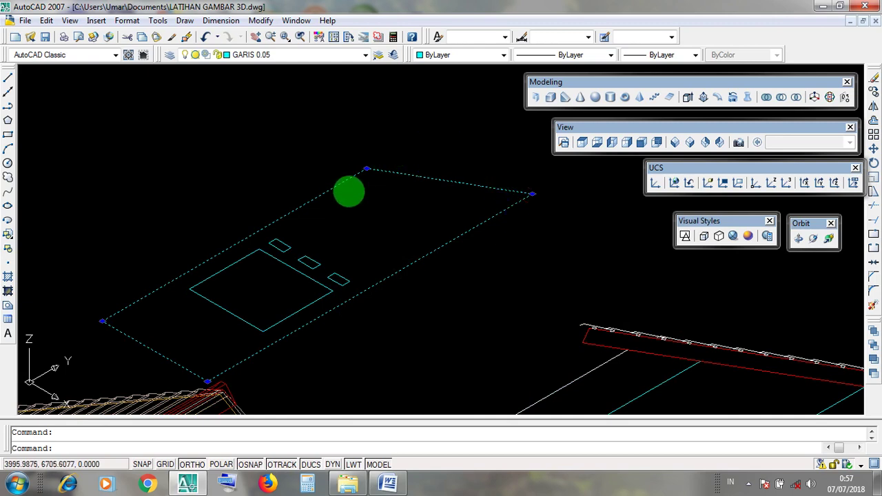
{"action": "key", "text": "Escape"}
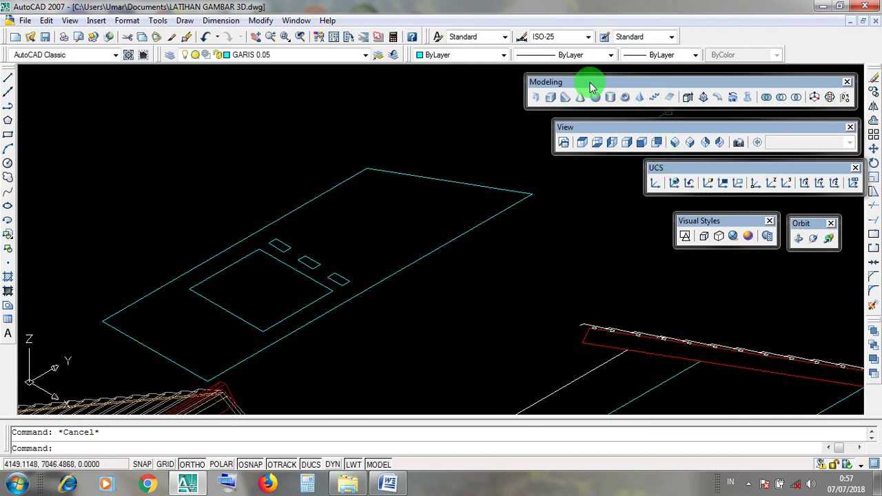
{"action": "left_click_drag", "start_coordinate": [558, 81], "coordinate": [683, 100]}
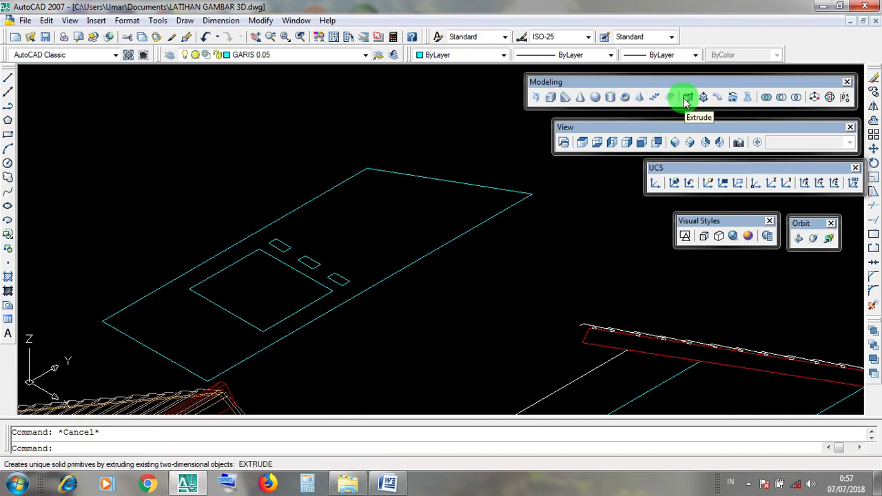
{"action": "left_click", "coordinate": [561, 82]}
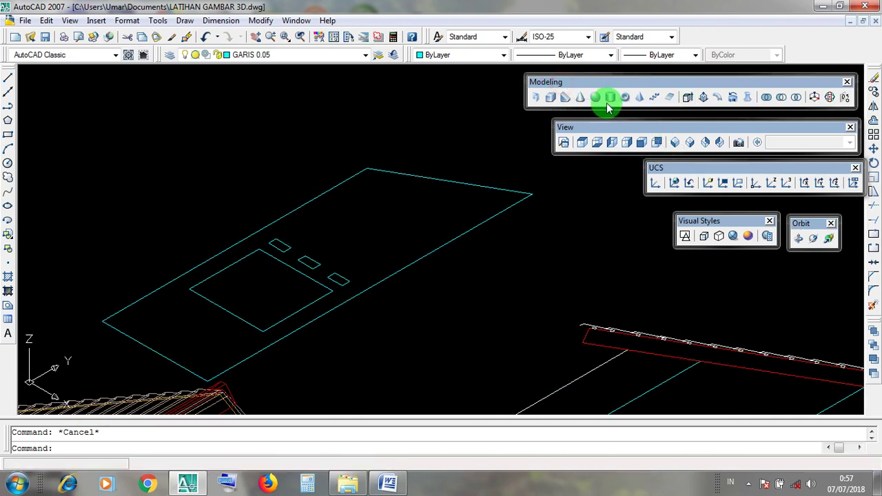
{"action": "left_click", "coordinate": [569, 85]}
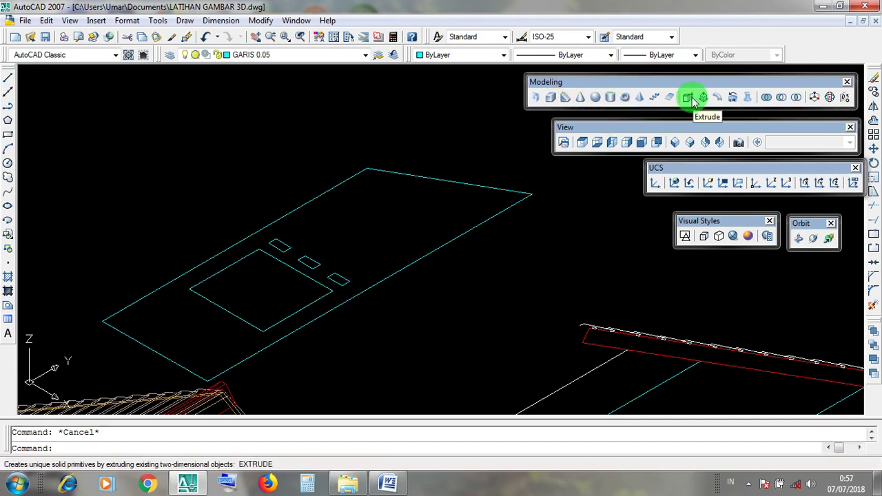
Switch to the EXTRUDE document in Word and change the height value in instruction 5 to 2
{"action": "left_click", "coordinate": [823, 6]}
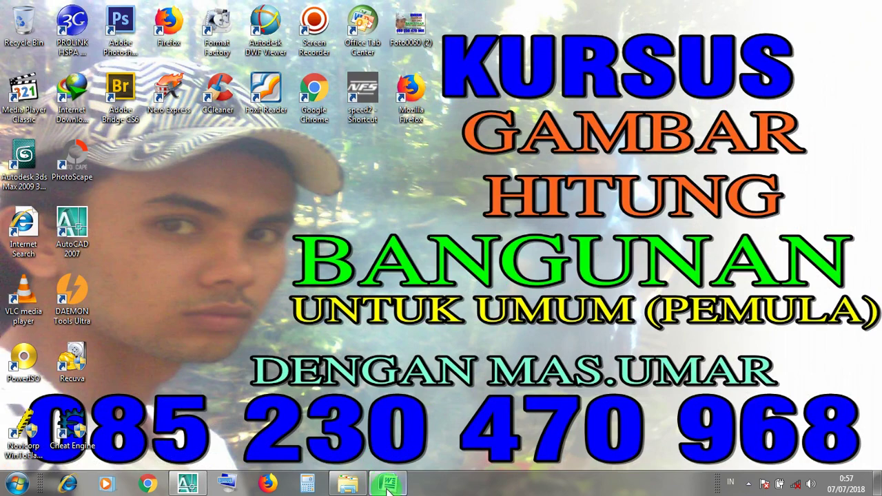
{"action": "left_click", "coordinate": [386, 482]}
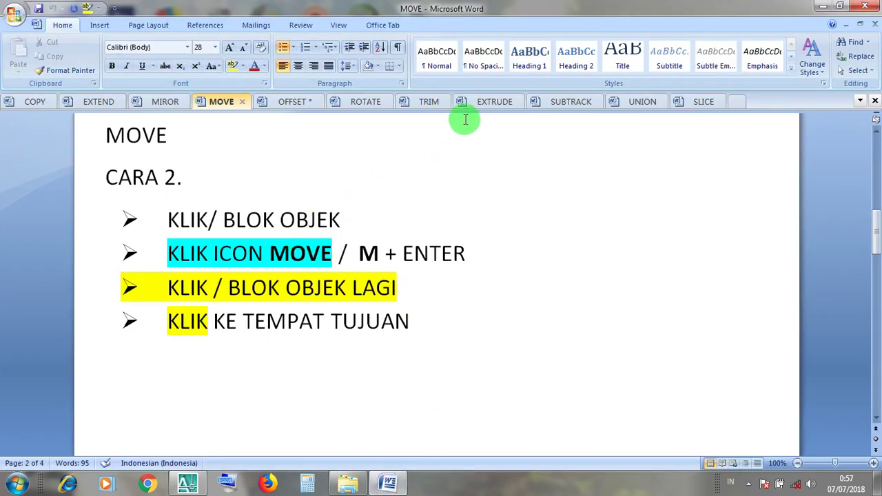
{"action": "left_click", "coordinate": [500, 105]}
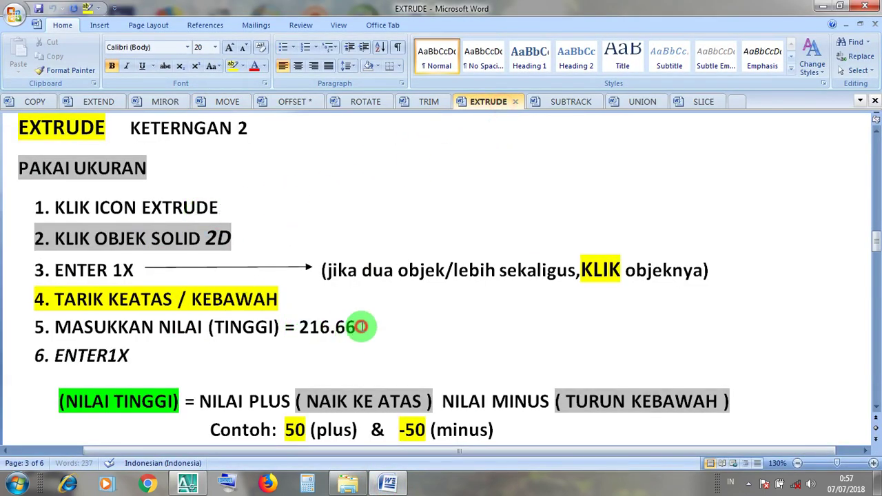
{"action": "left_click_drag", "start_coordinate": [361, 327], "coordinate": [307, 329]}
{"action": "type", "text": "2"}
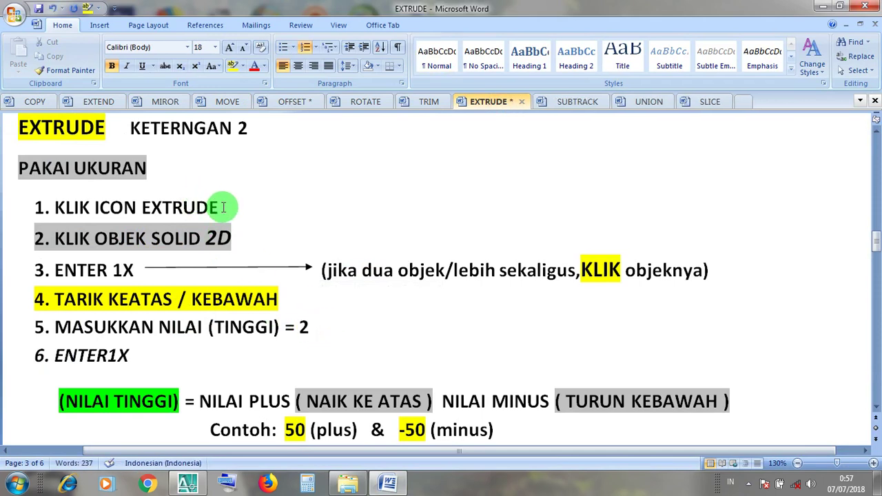
Review the six instructions for extruding a 2D object by a given height in the EXTRUDE notes
{"action": "left_click_drag", "start_coordinate": [222, 207], "coordinate": [55, 208]}
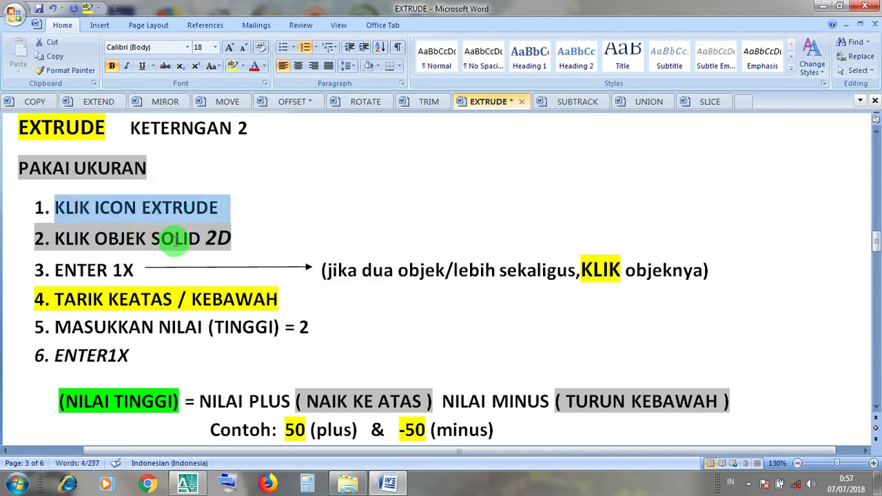
{"action": "left_click", "coordinate": [176, 240]}
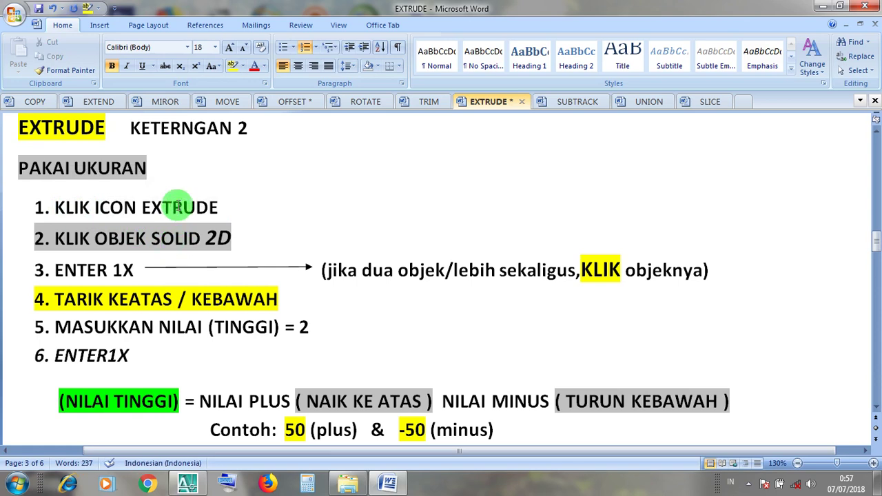
{"action": "left_click_drag", "start_coordinate": [177, 207], "coordinate": [184, 208]}
{"action": "left_click_drag", "start_coordinate": [230, 239], "coordinate": [76, 242]}
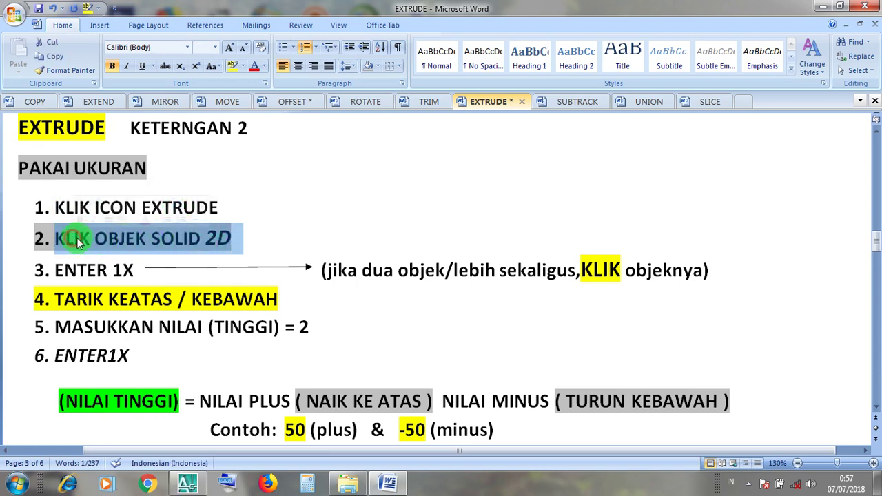
{"action": "left_click_drag", "start_coordinate": [124, 272], "coordinate": [60, 272]}
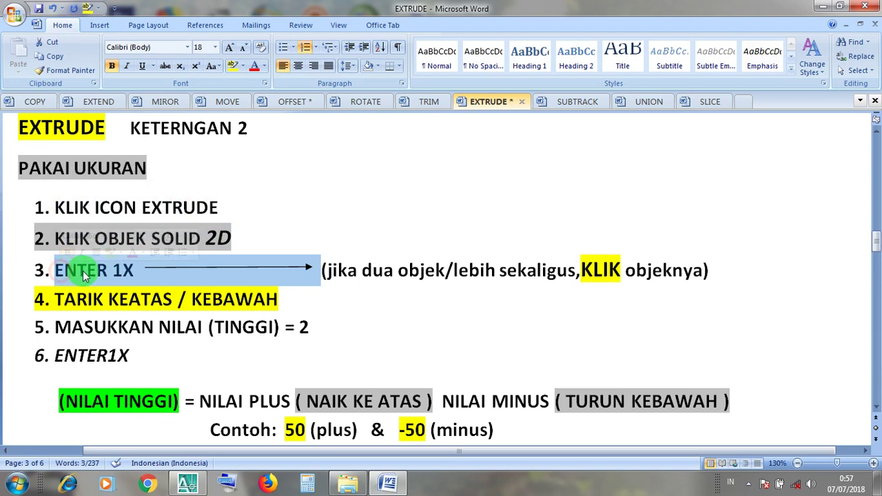
{"action": "left_click", "coordinate": [85, 271]}
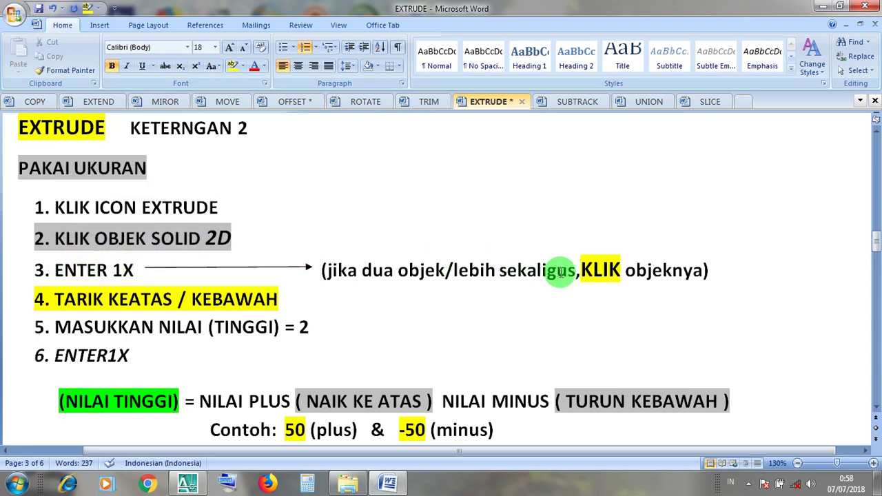
{"action": "left_click", "coordinate": [603, 270]}
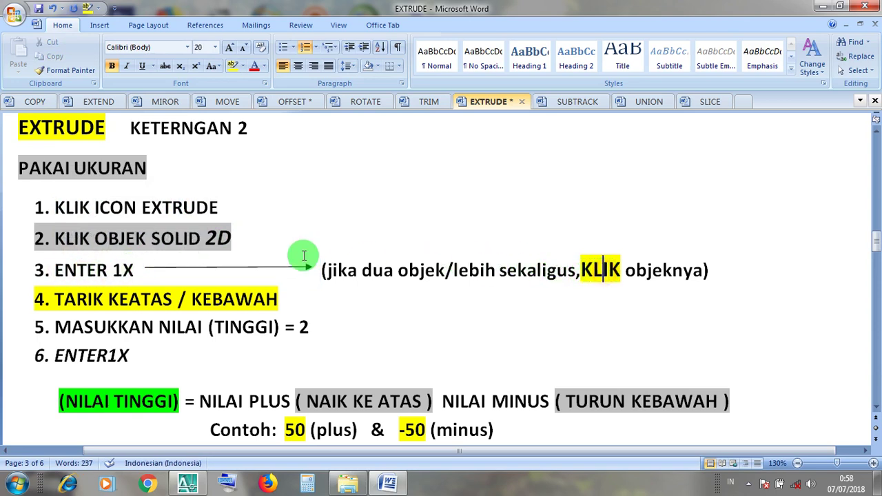
{"action": "left_click", "coordinate": [152, 297]}
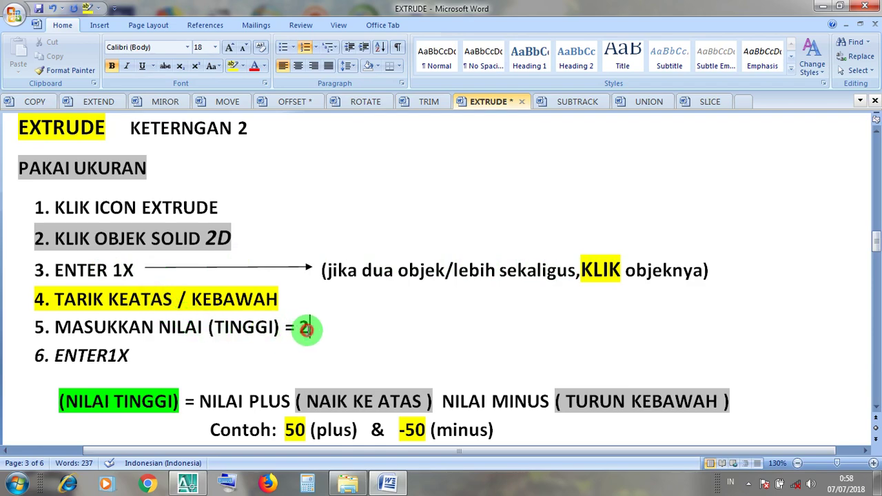
{"action": "double_click", "coordinate": [67, 356]}
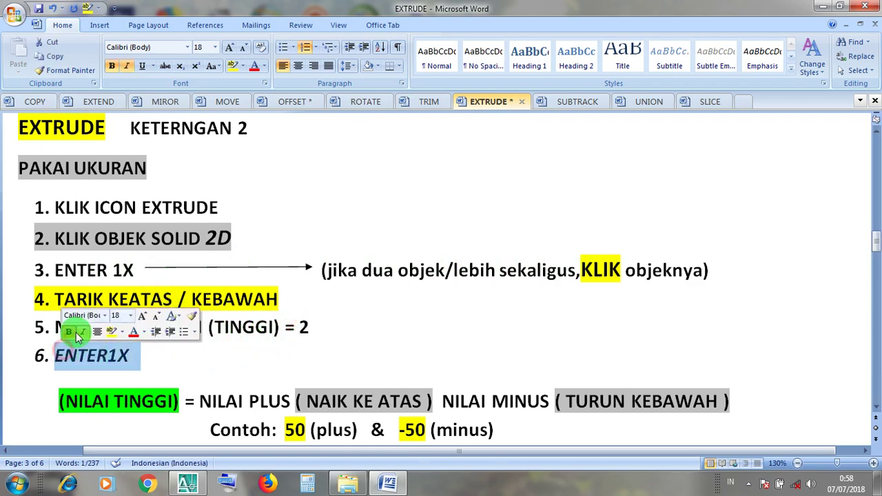
Leave the Word notes on extruding and return to the LATIHAN GAMBAR 3D drawing in AutoCAD
{"action": "left_click", "coordinate": [825, 6]}
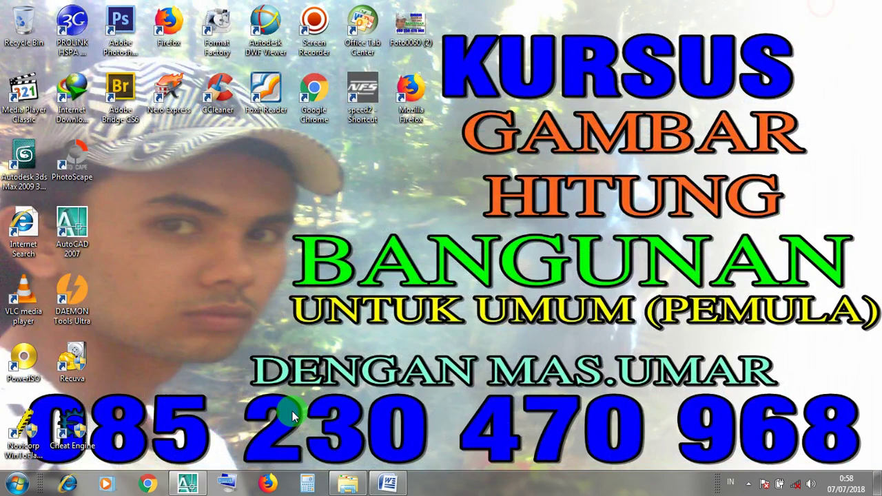
{"action": "left_click", "coordinate": [189, 485]}
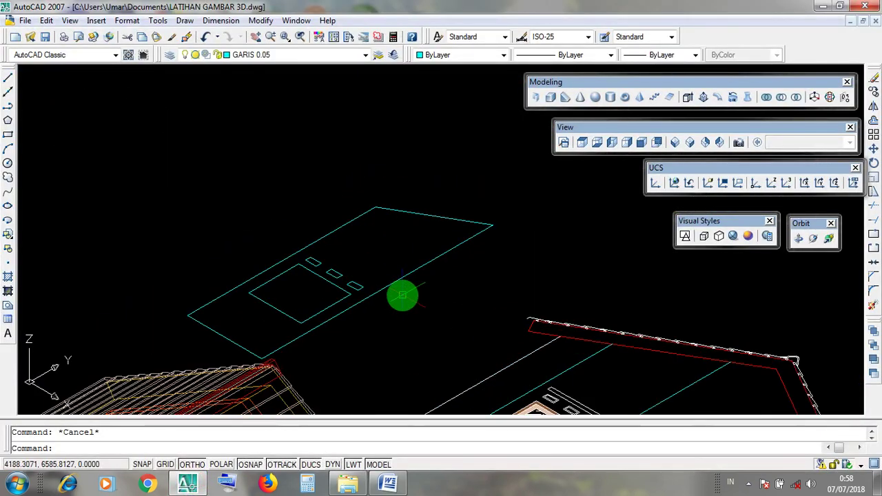
Extrude the four-sided wall outline, the window-opening rectangle and the three small vent rectangles upward by 2
{"action": "middle_click_drag", "start_coordinate": [456, 304], "coordinate": [451, 309]}
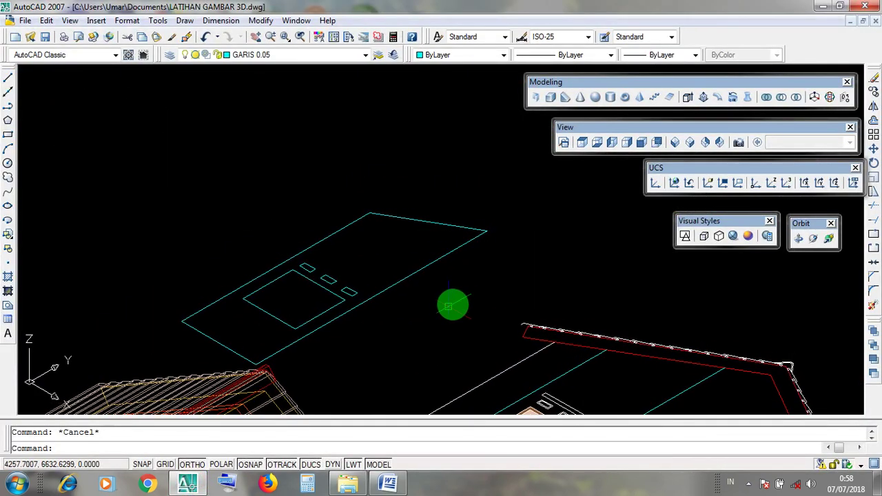
{"action": "left_click_drag", "start_coordinate": [670, 103], "coordinate": [669, 103]}
{"action": "left_click", "coordinate": [688, 99]}
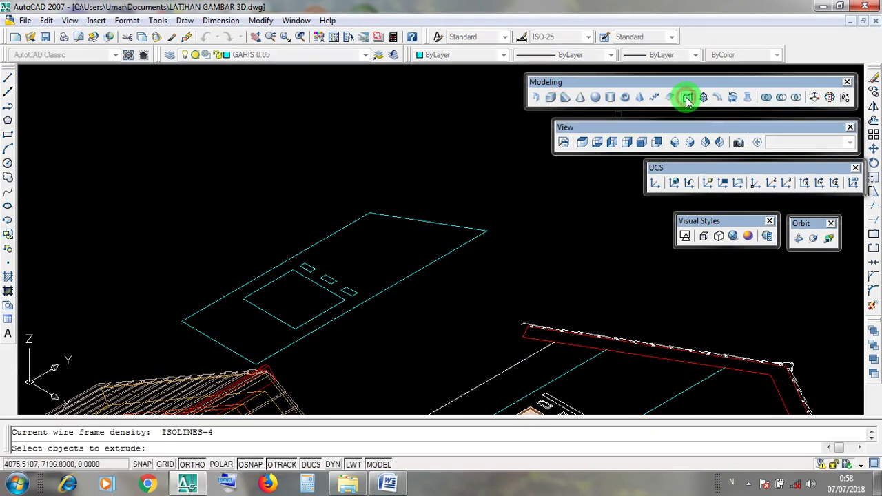
{"action": "left_click_drag", "start_coordinate": [564, 84], "coordinate": [563, 84]}
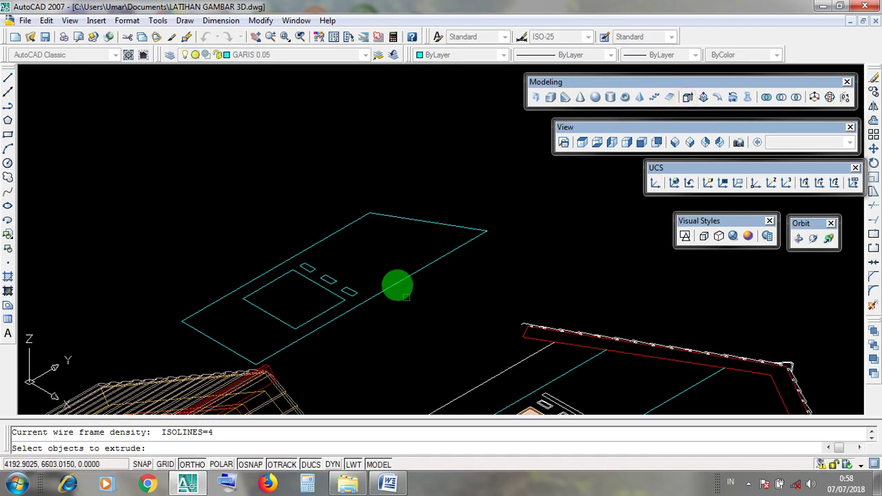
{"action": "scroll", "coordinate": [389, 276], "scroll_direction": "down", "scroll_amount": 4}
{"action": "scroll", "coordinate": [380, 263], "scroll_direction": "up", "scroll_amount": 6}
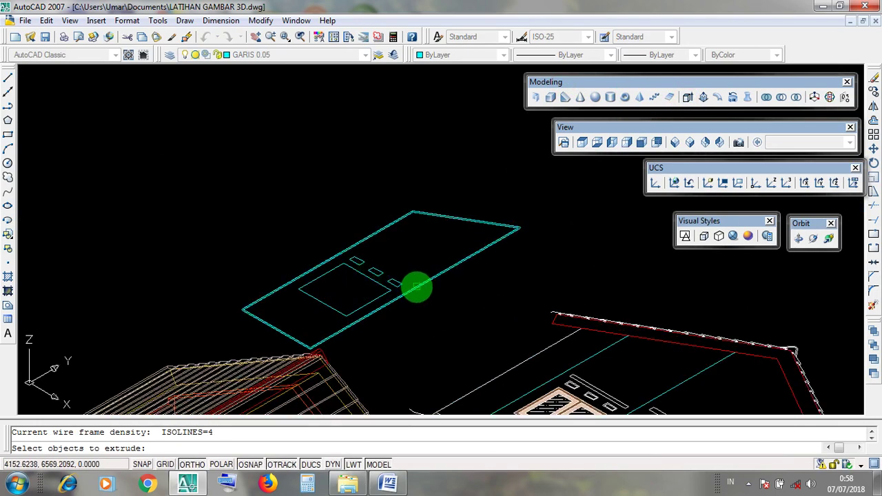
{"action": "left_click", "coordinate": [416, 288]}
{"action": "scroll", "coordinate": [397, 286], "scroll_direction": "up", "scroll_amount": 2}
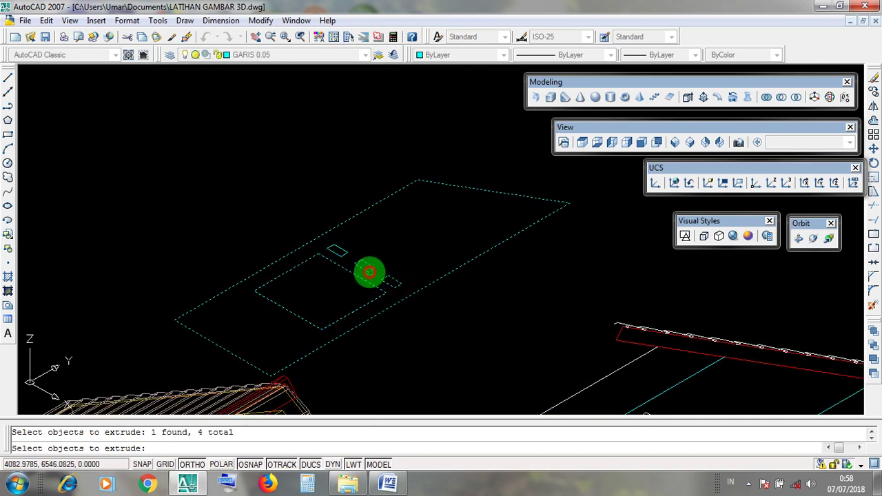
{"action": "left_click", "coordinate": [341, 254]}
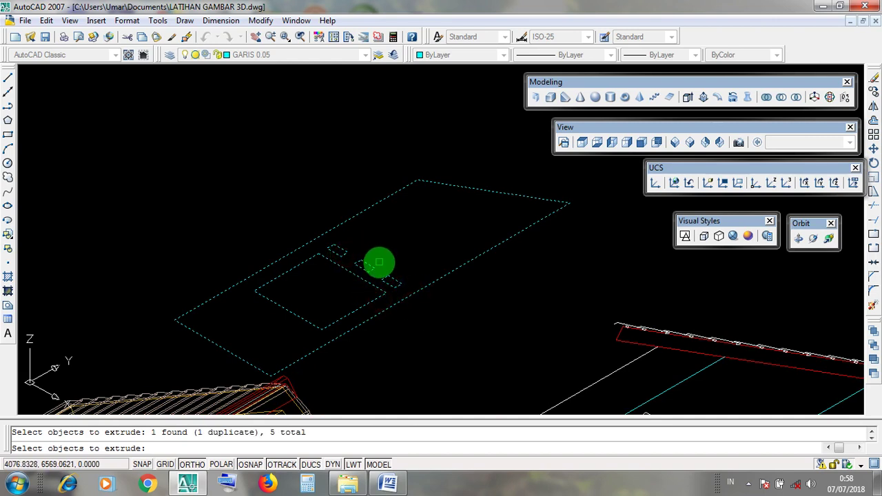
{"action": "key", "text": "Return"}
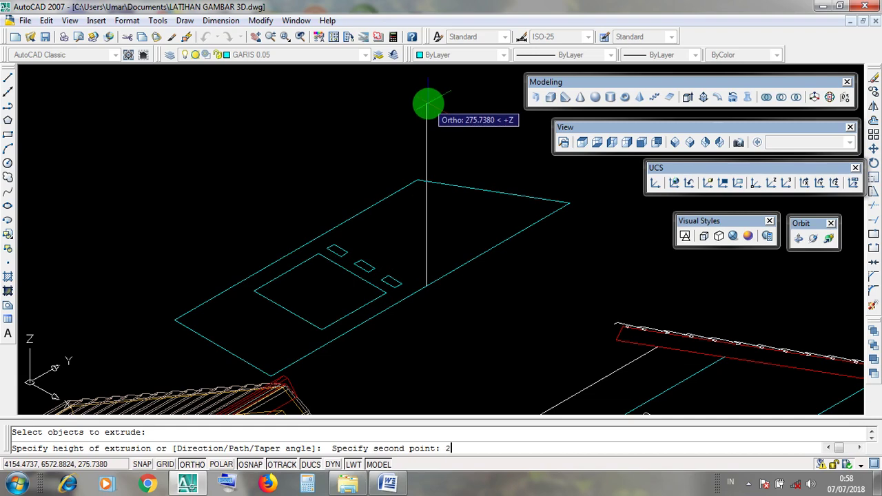
{"action": "type", "text": "2"}
{"action": "key", "text": "Return"}
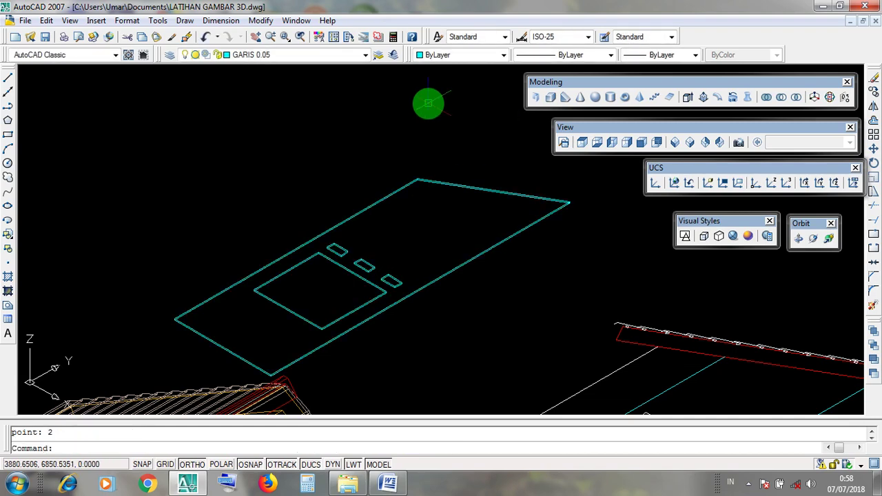
Examine the extruded panel and its openings in the Realistic visual style, and return the display to 2D Wireframe
{"action": "scroll", "coordinate": [387, 331], "scroll_direction": "up", "scroll_amount": 3}
{"action": "scroll", "coordinate": [388, 335], "scroll_direction": "down", "scroll_amount": 2}
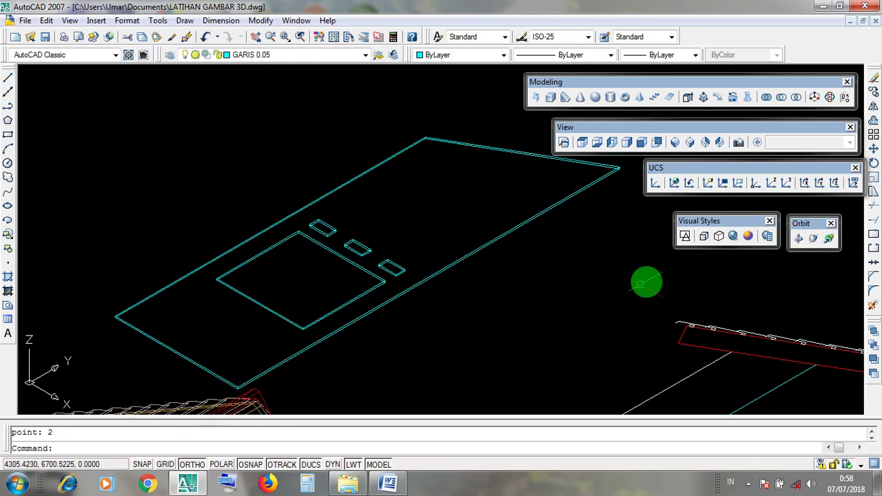
{"action": "left_click", "coordinate": [733, 235]}
{"action": "middle_click_drag", "start_coordinate": [575, 302], "coordinate": [575, 321]}
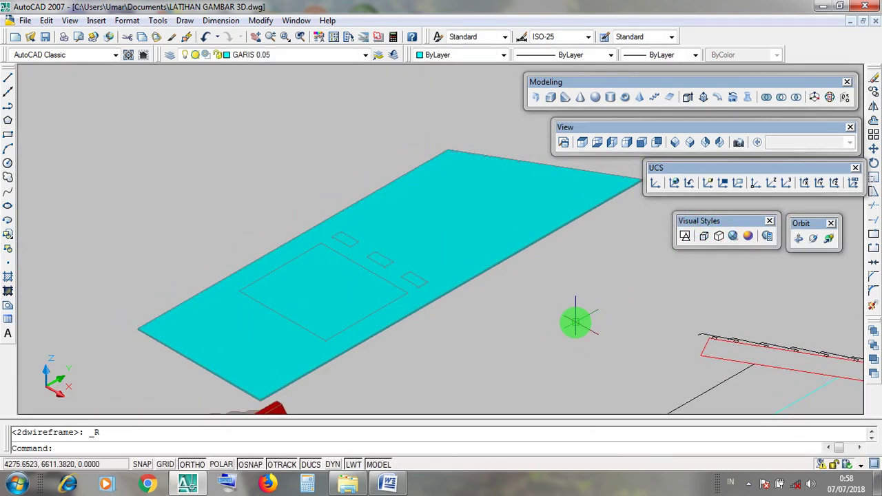
{"action": "scroll", "coordinate": [441, 315], "scroll_direction": "up", "scroll_amount": 5}
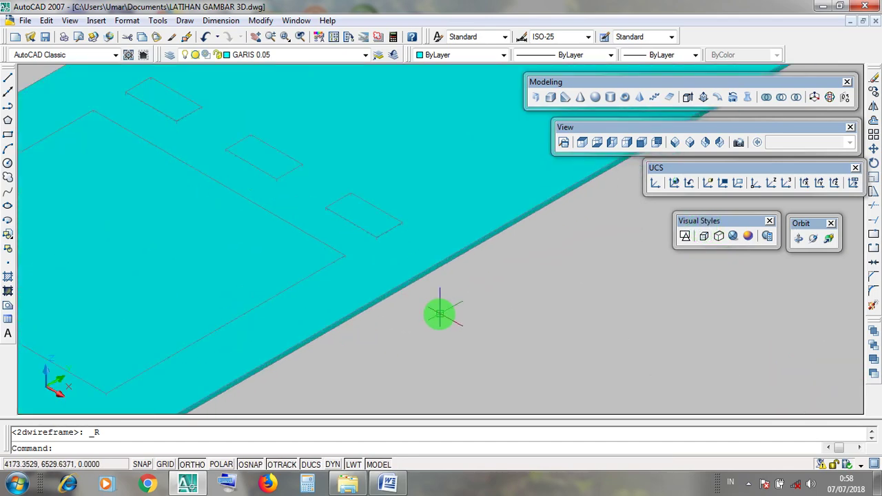
{"action": "scroll", "coordinate": [447, 311], "scroll_direction": "down", "scroll_amount": 7}
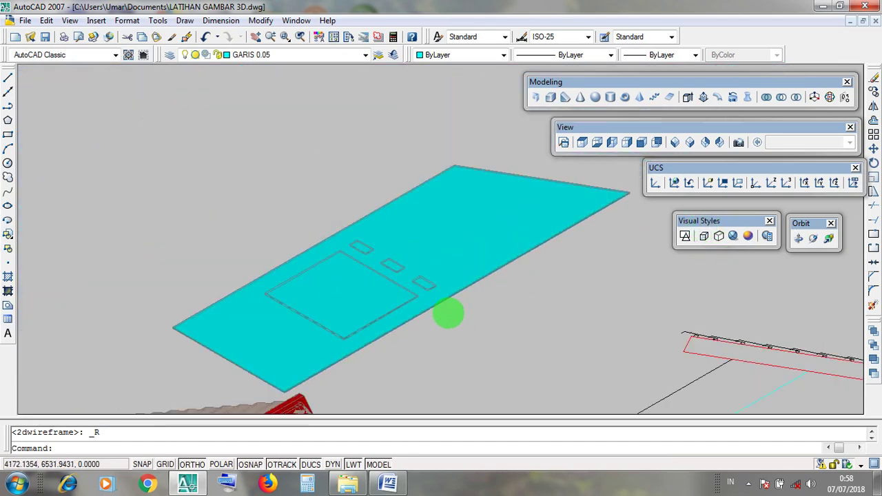
{"action": "middle_click_drag", "start_coordinate": [523, 300], "coordinate": [525, 291]}
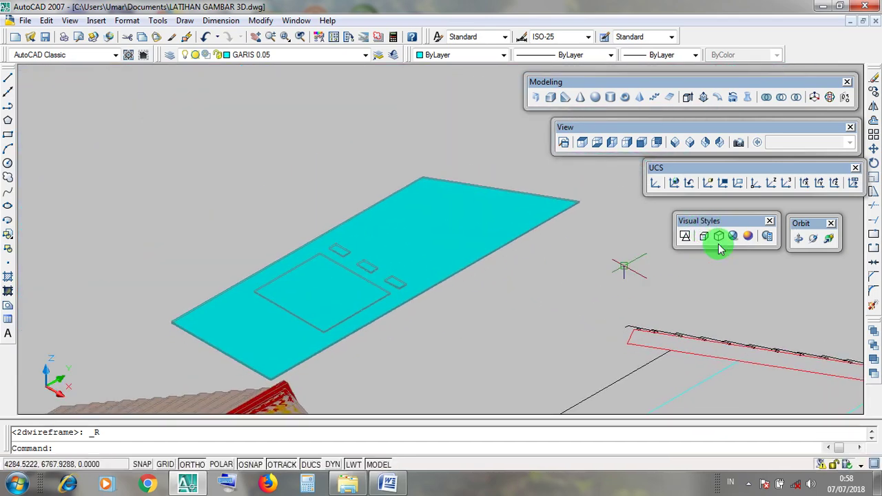
{"action": "left_click_drag", "start_coordinate": [722, 221], "coordinate": [722, 222]}
{"action": "left_click", "coordinate": [685, 238]}
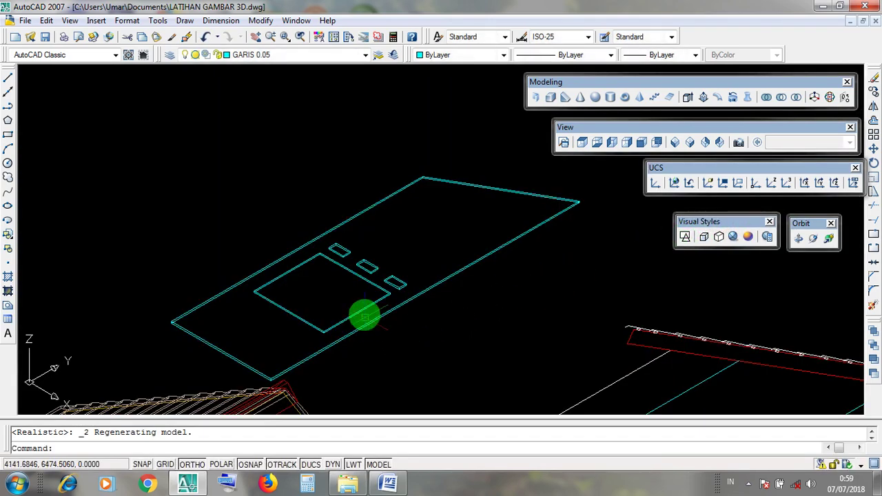
{"action": "left_click", "coordinate": [440, 283]}
{"action": "scroll", "coordinate": [405, 283], "scroll_direction": "up", "scroll_amount": 2}
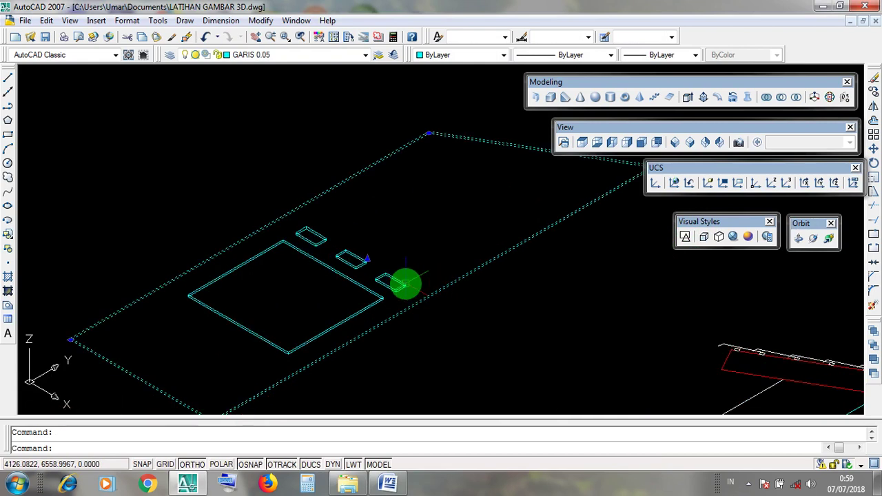
{"action": "left_click", "coordinate": [366, 310]}
{"action": "left_click", "coordinate": [395, 291]}
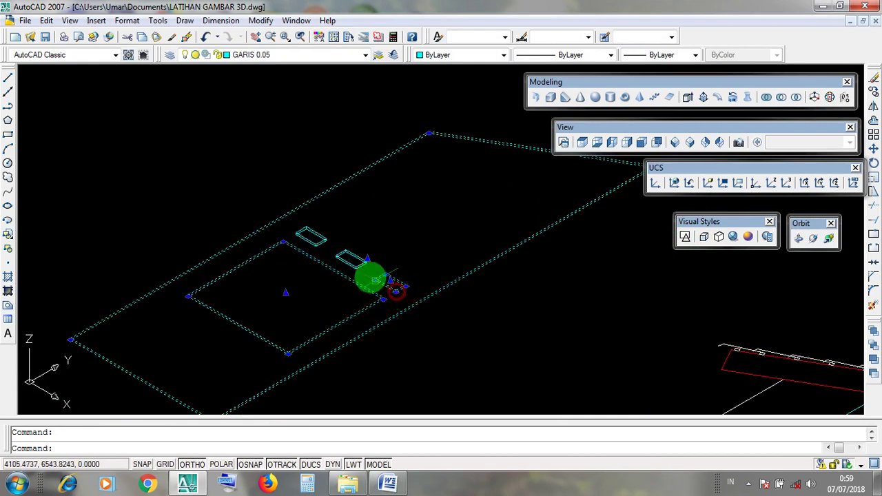
{"action": "left_click", "coordinate": [357, 270]}
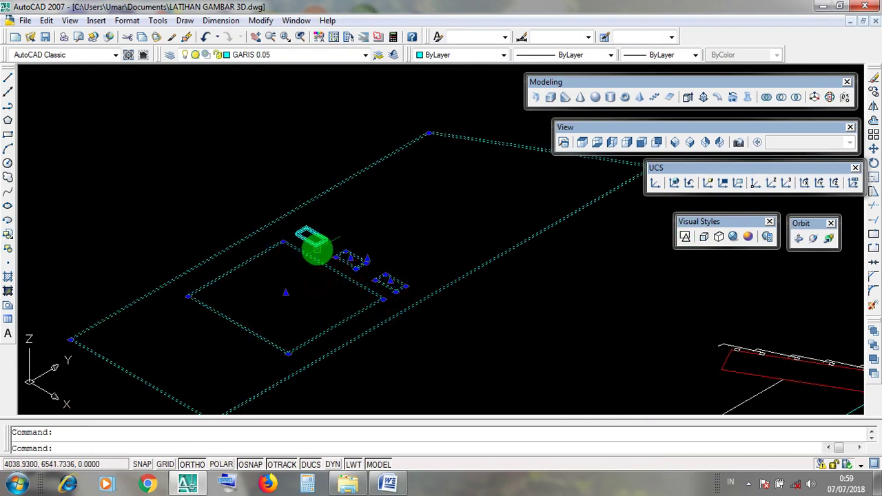
{"action": "scroll", "coordinate": [360, 262], "scroll_direction": "down", "scroll_amount": 2}
{"action": "key", "text": "Escape"}
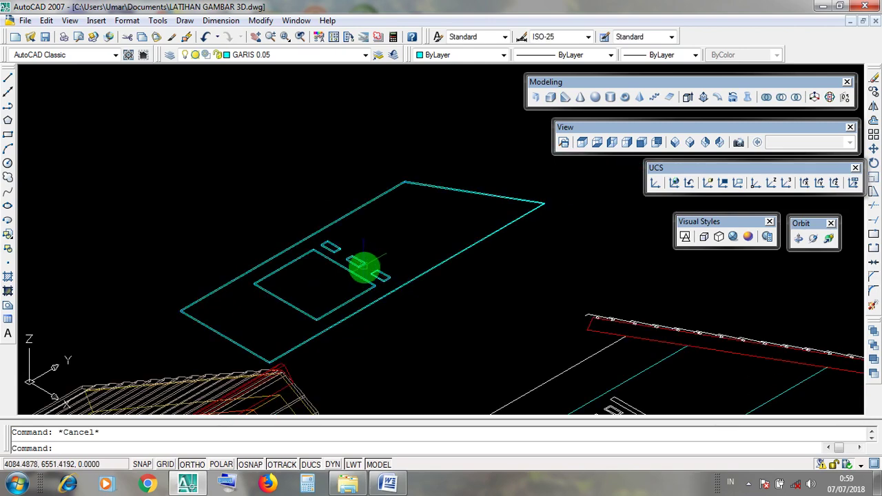
{"action": "left_click", "coordinate": [387, 295]}
{"action": "scroll", "coordinate": [385, 295], "scroll_direction": "up", "scroll_amount": 2}
{"action": "key", "text": "Escape"}
{"action": "left_click", "coordinate": [384, 288]}
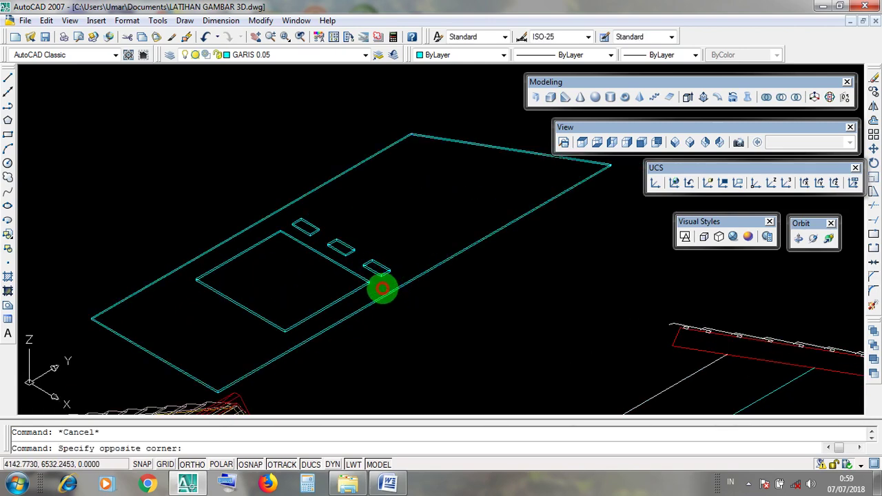
{"action": "left_click", "coordinate": [296, 234]}
{"action": "key", "text": "Escape"}
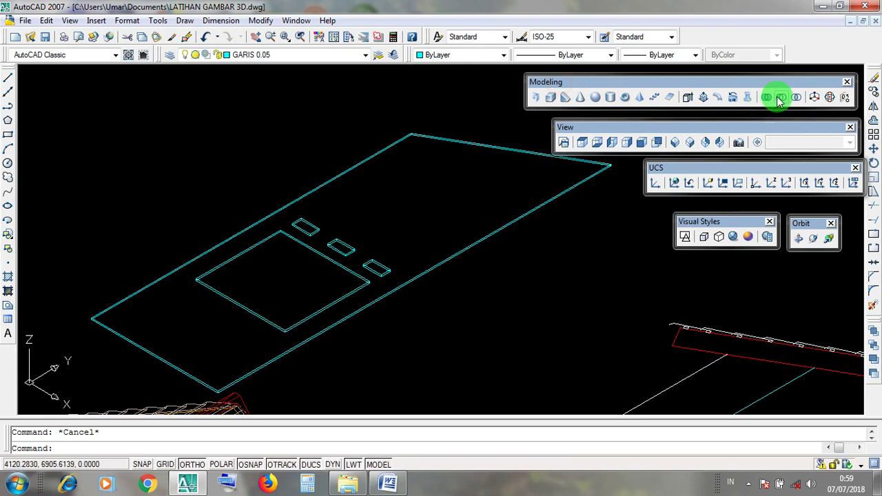
Switch to Word and read the SUBTRACK document's instructions for cutting holes in one 3D object with another
{"action": "left_click", "coordinate": [569, 86]}
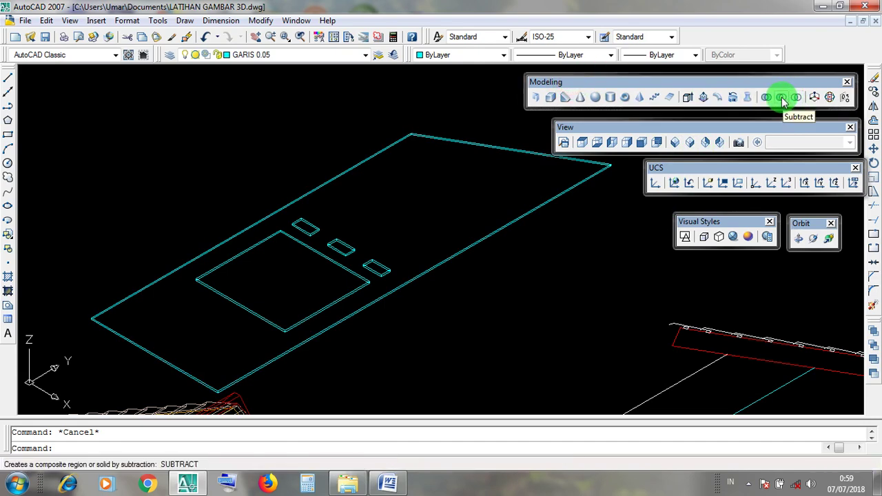
{"action": "left_click", "coordinate": [823, 7]}
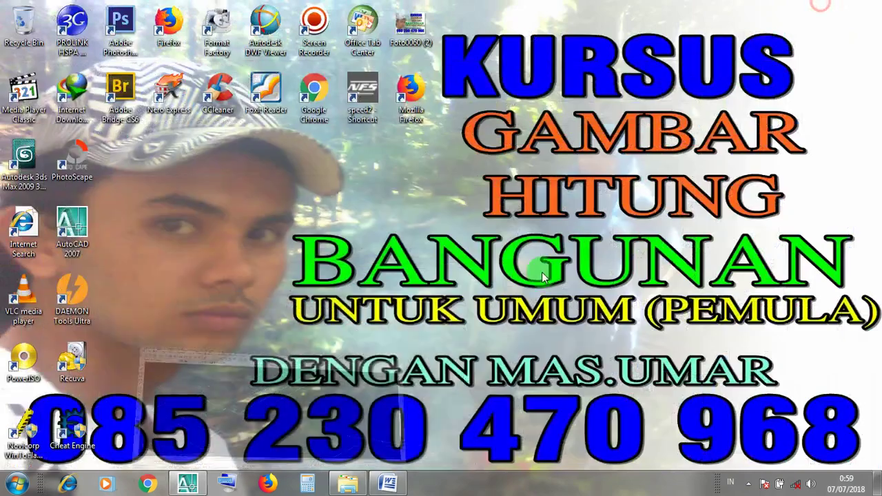
{"action": "left_click", "coordinate": [402, 474]}
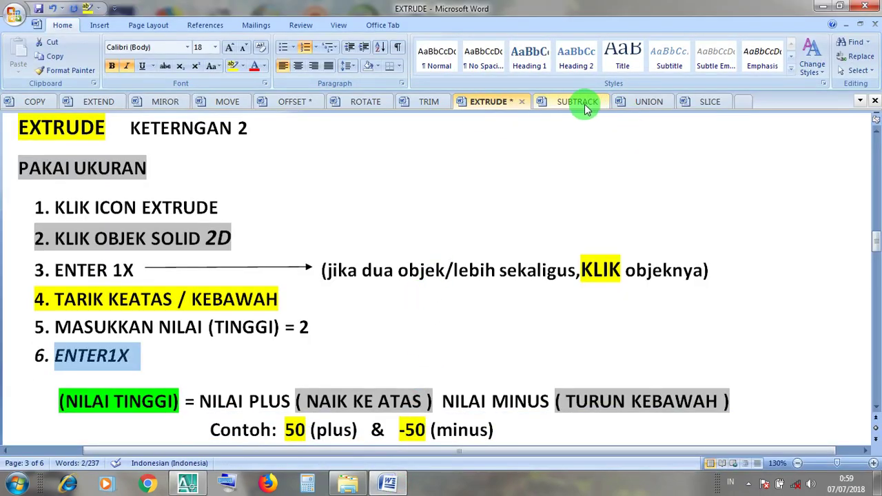
{"action": "left_click", "coordinate": [583, 104]}
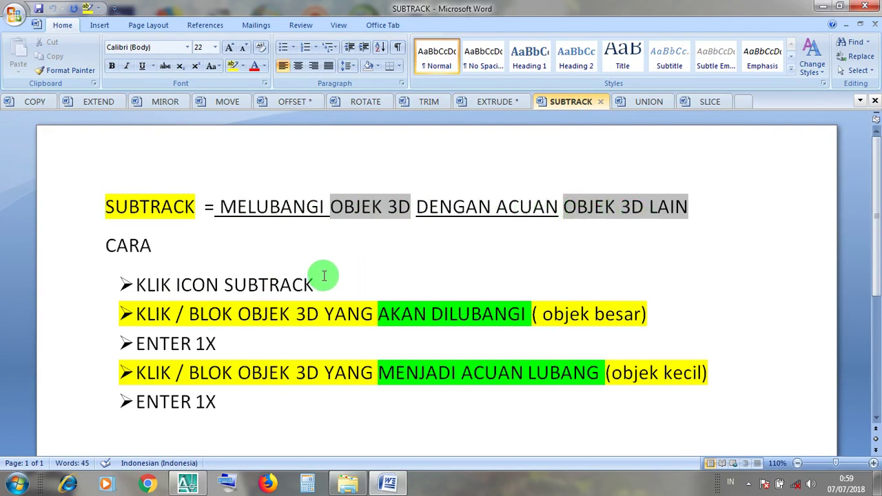
{"action": "left_click_drag", "start_coordinate": [315, 285], "coordinate": [161, 286]}
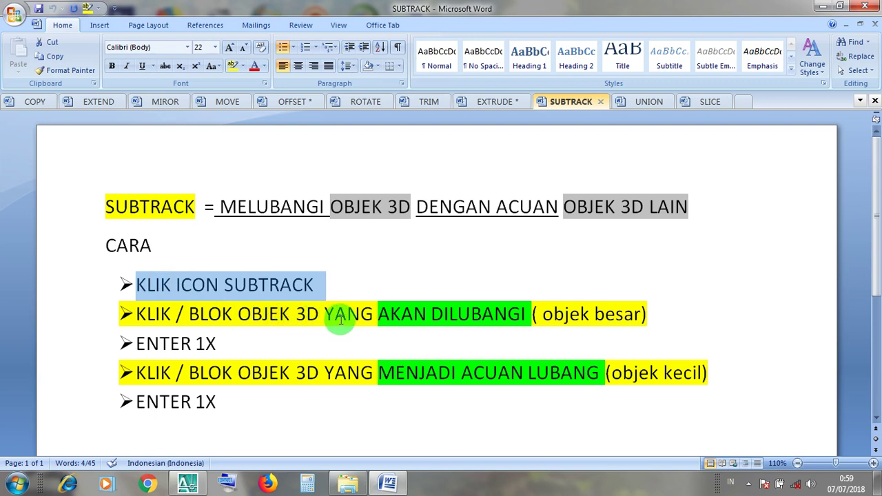
{"action": "left_click", "coordinate": [497, 318]}
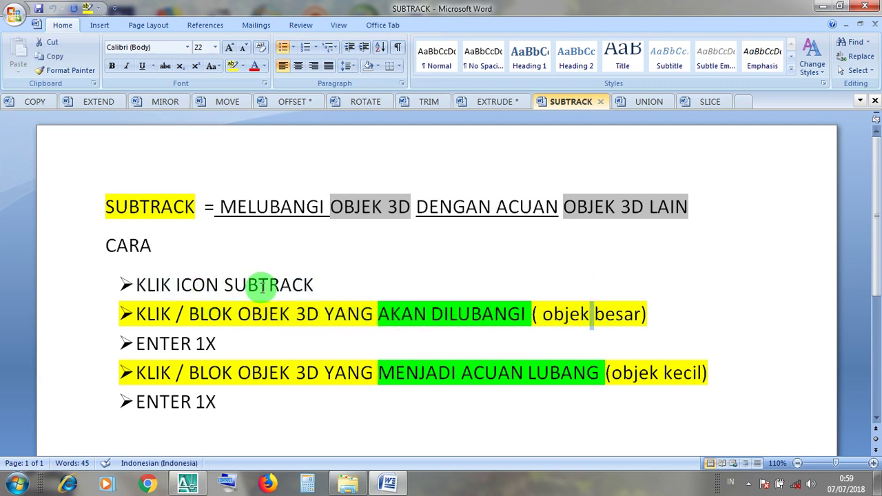
{"action": "left_click_drag", "start_coordinate": [315, 284], "coordinate": [148, 284]}
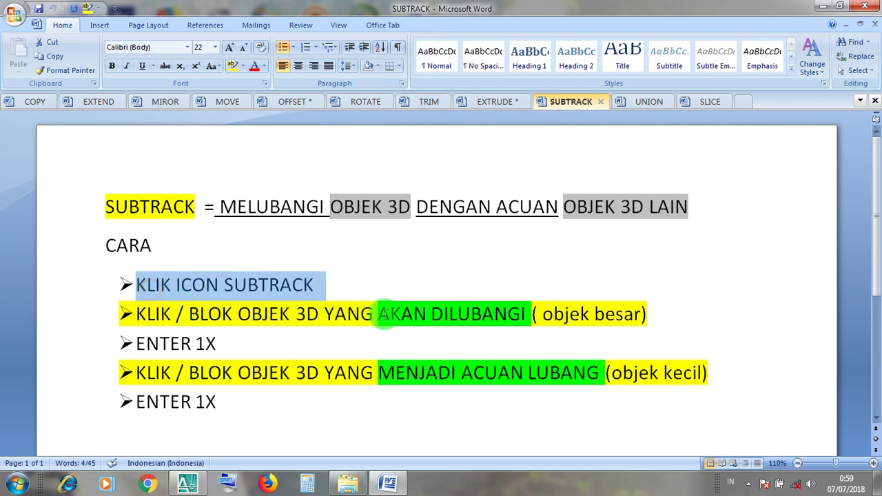
{"action": "left_click", "coordinate": [610, 319]}
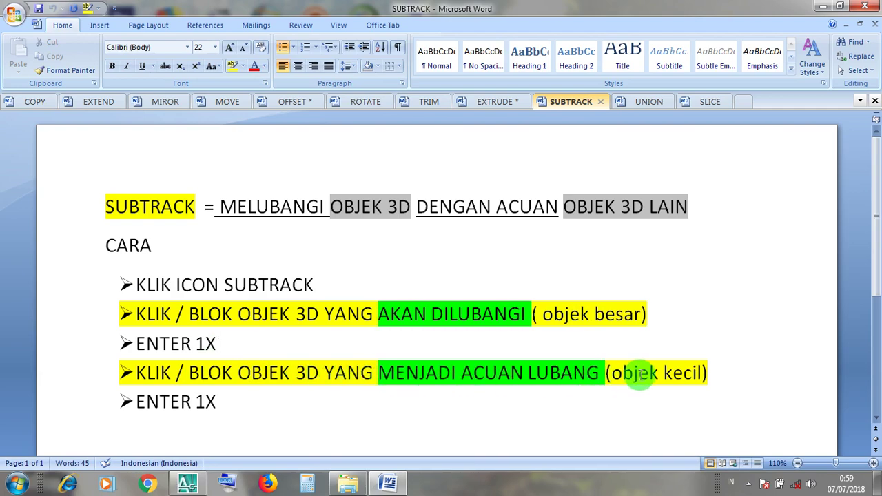
{"action": "left_click", "coordinate": [222, 403]}
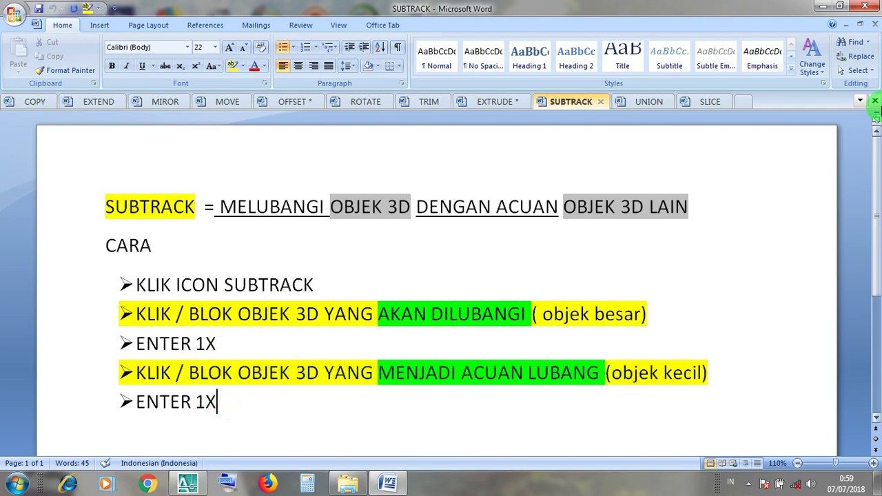
Switch back to AutoCAD and subtract the window-opening solid and the three small vent solids from the large wall panel
{"action": "left_click", "coordinate": [824, 7]}
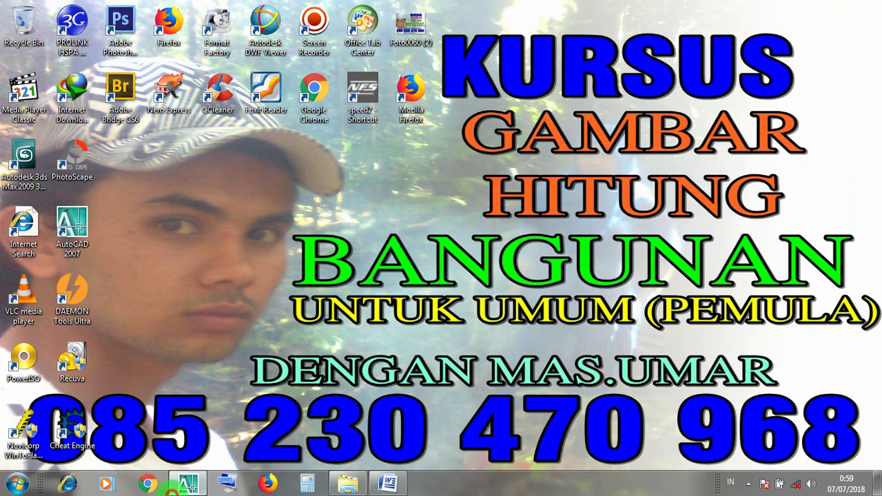
{"action": "left_click", "coordinate": [172, 488]}
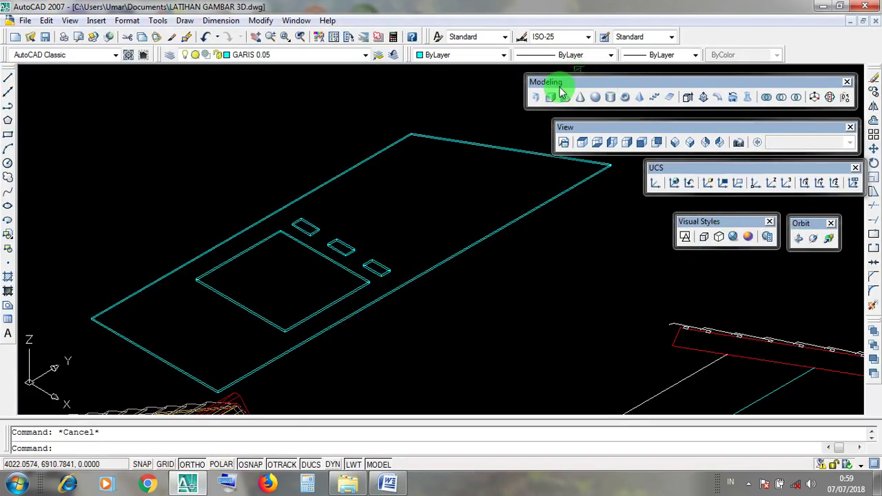
{"action": "left_click", "coordinate": [783, 97]}
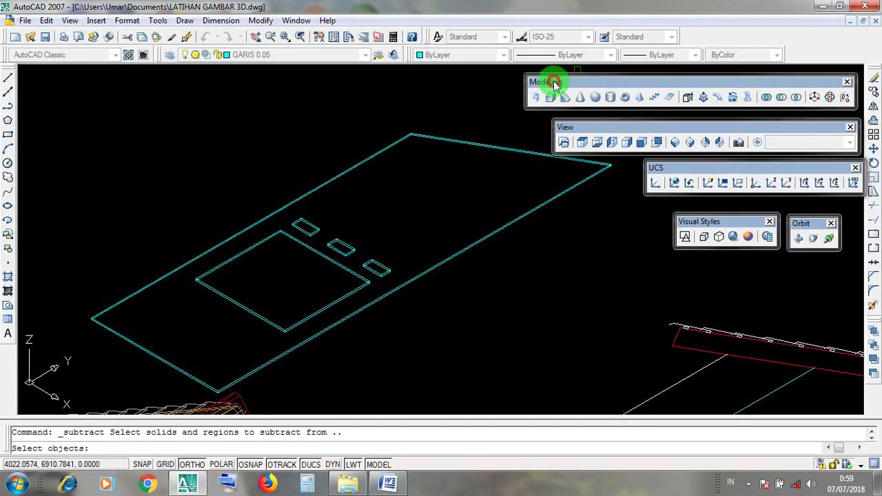
{"action": "left_click", "coordinate": [781, 98]}
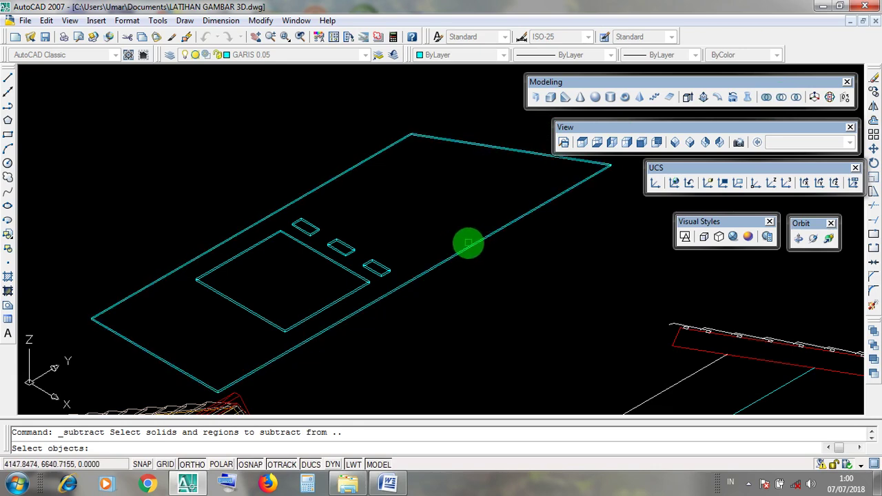
{"action": "mouse_move", "coordinate": [471, 244]}
{"action": "middle_mouse_down"}
{"action": "mouse_move", "coordinate": [449, 223]}
{"action": "mouse_move", "coordinate": [430, 232]}
{"action": "middle_mouse_up"}
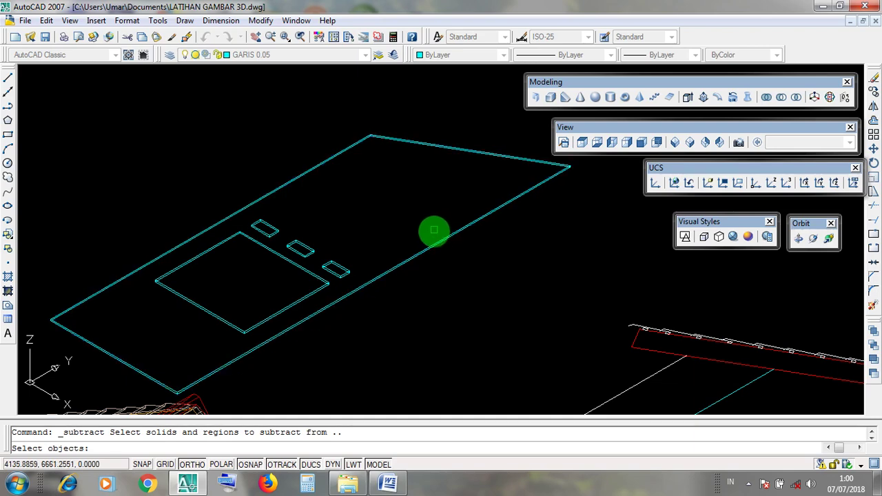
{"action": "left_click", "coordinate": [440, 241]}
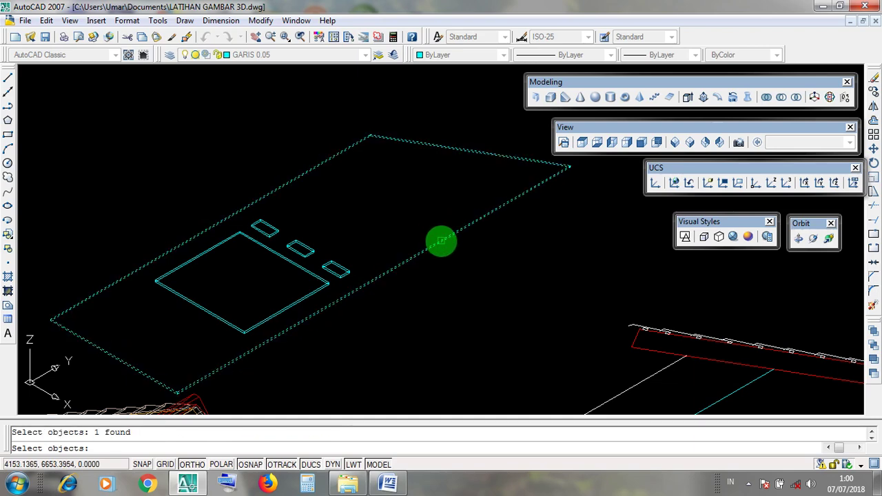
{"action": "key", "text": "Return"}
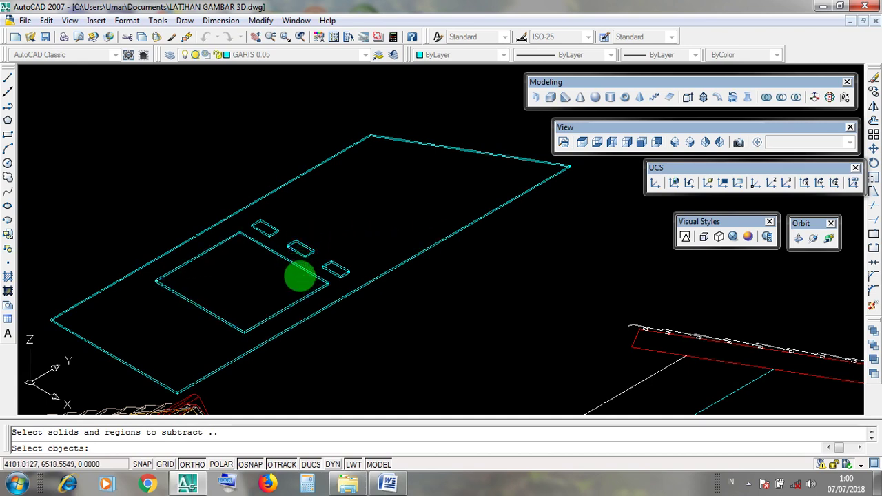
{"action": "left_click", "coordinate": [302, 270]}
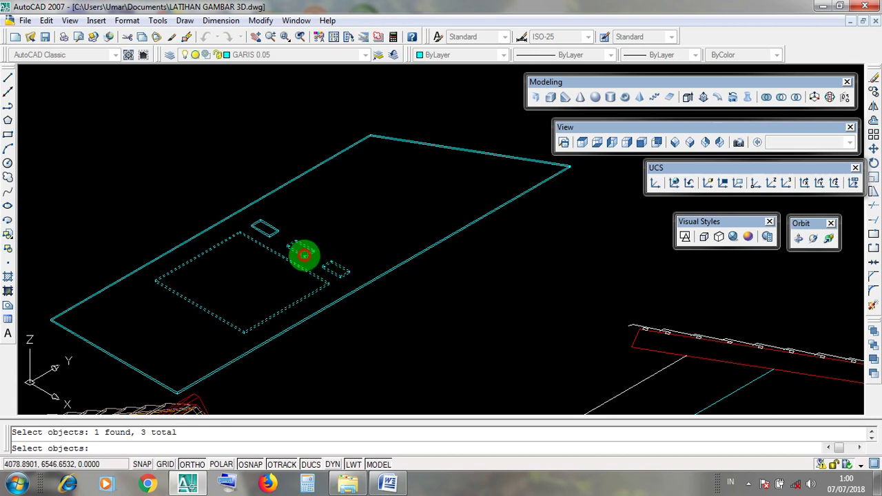
{"action": "left_click", "coordinate": [269, 231]}
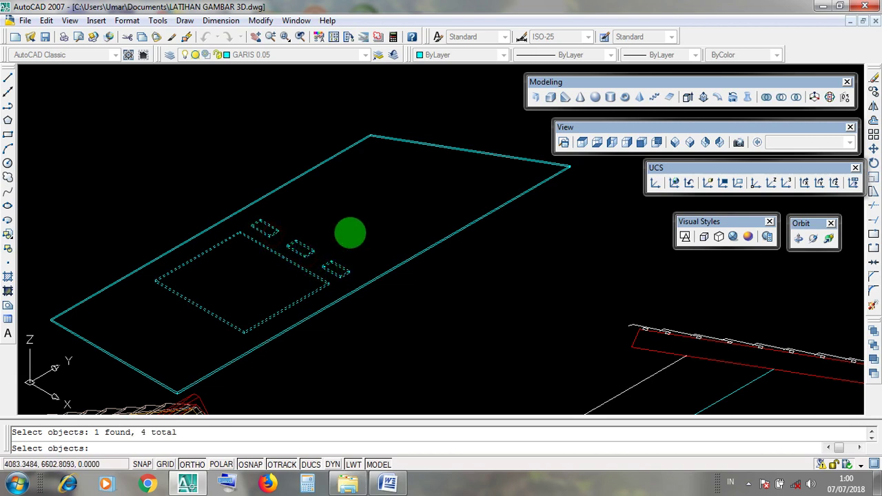
{"action": "right_click", "coordinate": [350, 232]}
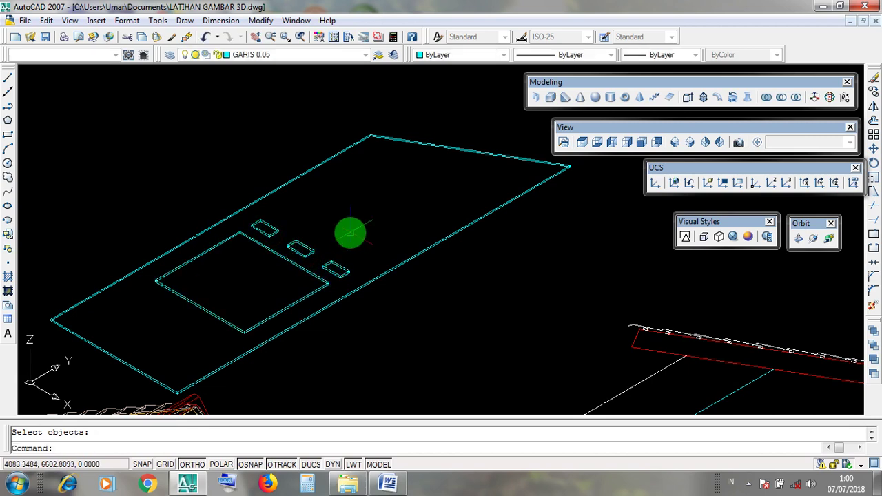
Inspect the cut wall panel in the Realistic visual style, and return the display to 2D Wireframe
{"action": "left_click", "coordinate": [733, 236]}
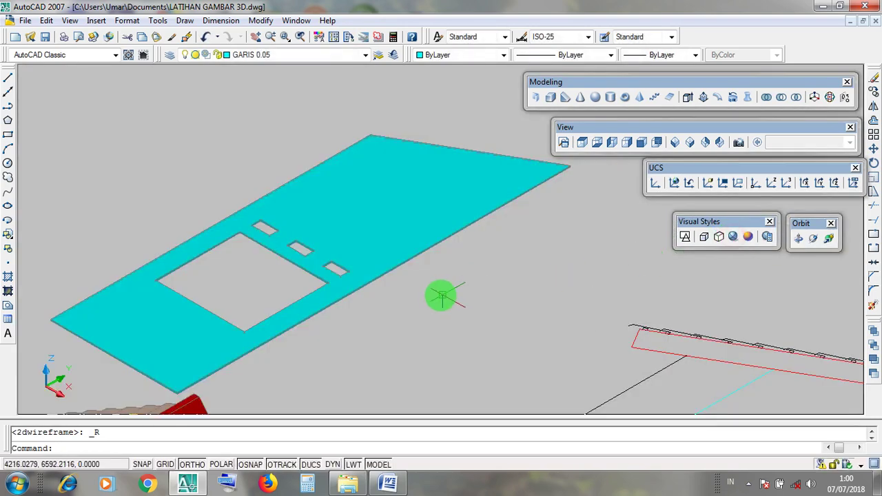
{"action": "middle_click_drag", "start_coordinate": [437, 296], "coordinate": [472, 297]}
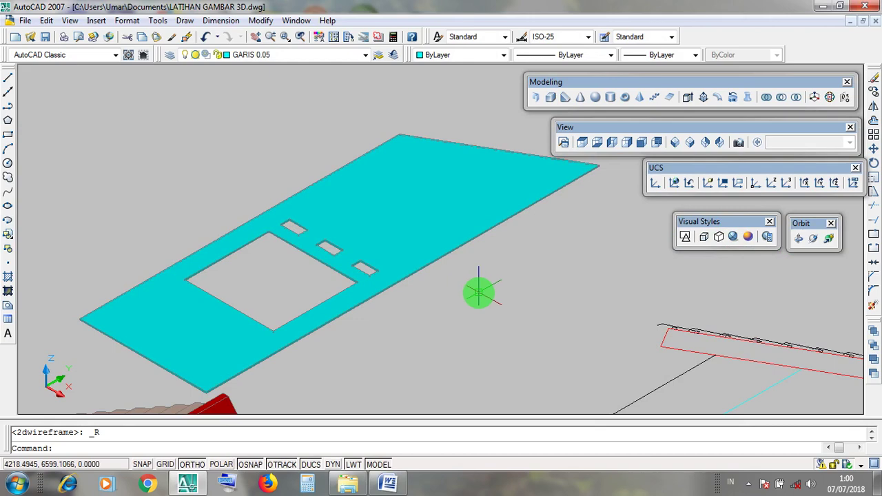
{"action": "left_click", "coordinate": [697, 223]}
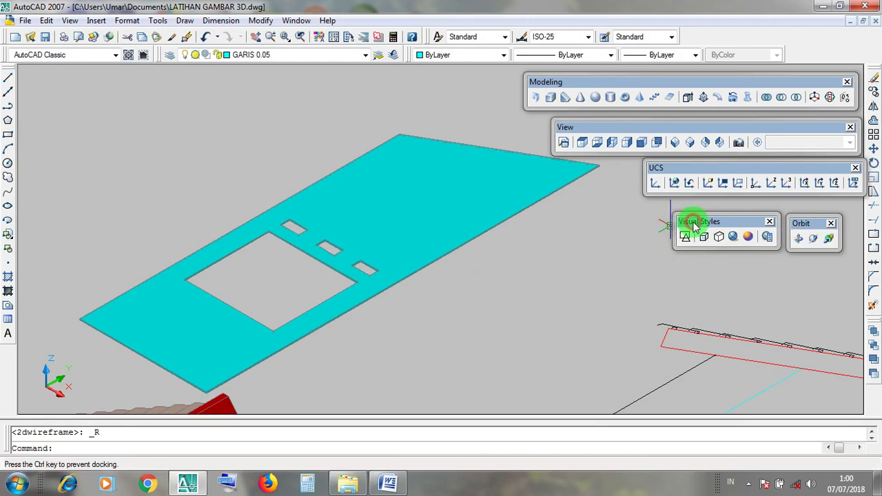
{"action": "left_click", "coordinate": [687, 237]}
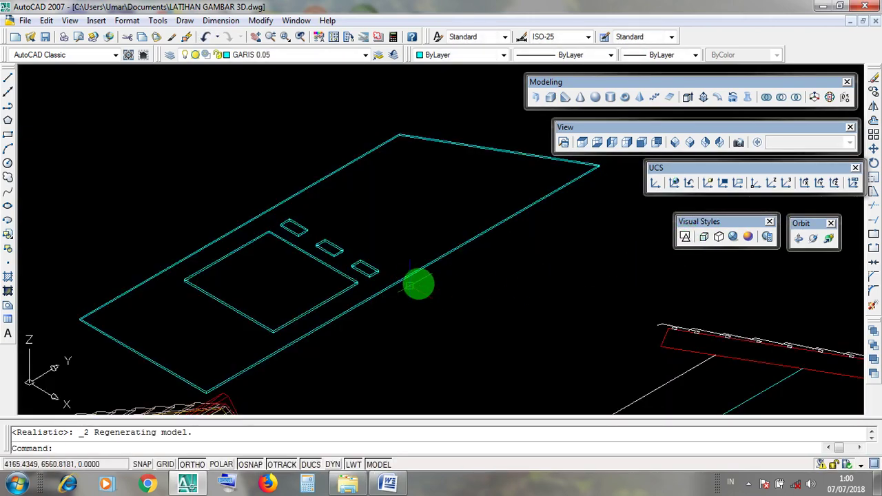
{"action": "scroll", "coordinate": [431, 282], "scroll_direction": "down", "scroll_amount": 5}
{"action": "middle_click_drag", "start_coordinate": [443, 279], "coordinate": [423, 301]}
{"action": "scroll", "coordinate": [386, 325], "scroll_direction": "up", "scroll_amount": 4}
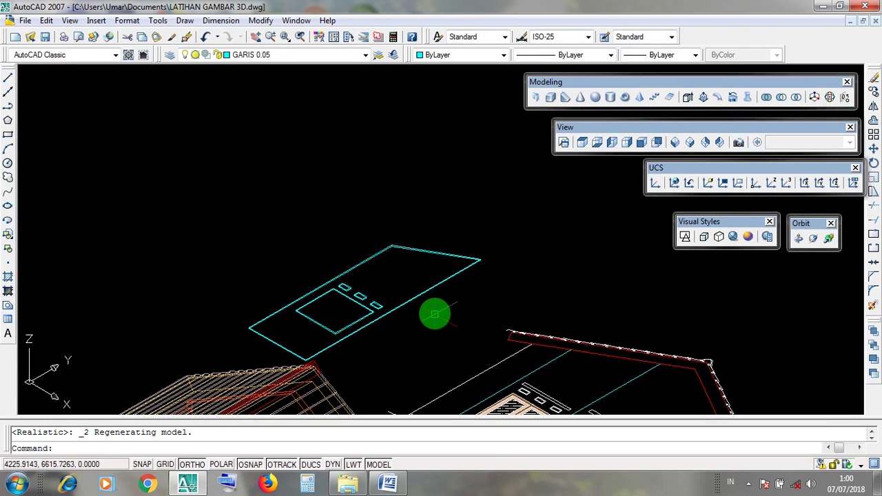
{"action": "scroll", "coordinate": [441, 300], "scroll_direction": "down", "scroll_amount": 5}
{"action": "scroll", "coordinate": [394, 329], "scroll_direction": "up", "scroll_amount": 1}
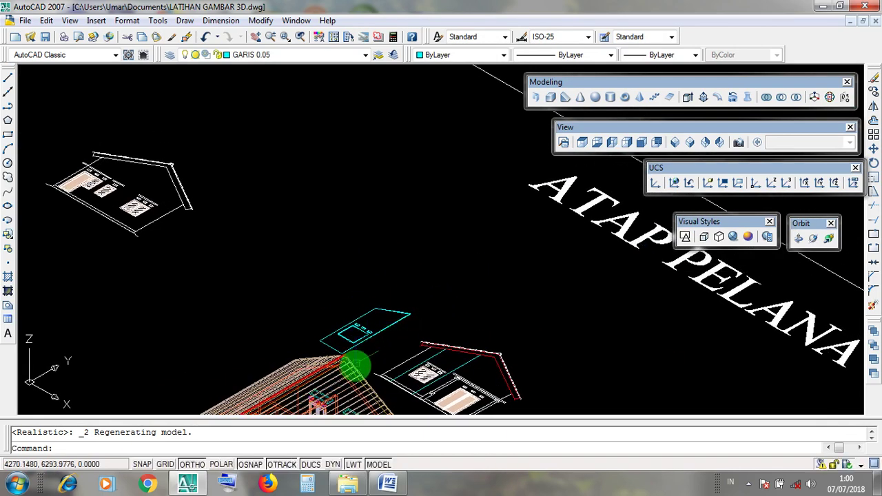
{"action": "scroll", "coordinate": [317, 367], "scroll_direction": "up", "scroll_amount": 4}
{"action": "scroll", "coordinate": [434, 290], "scroll_direction": "down", "scroll_amount": 3}
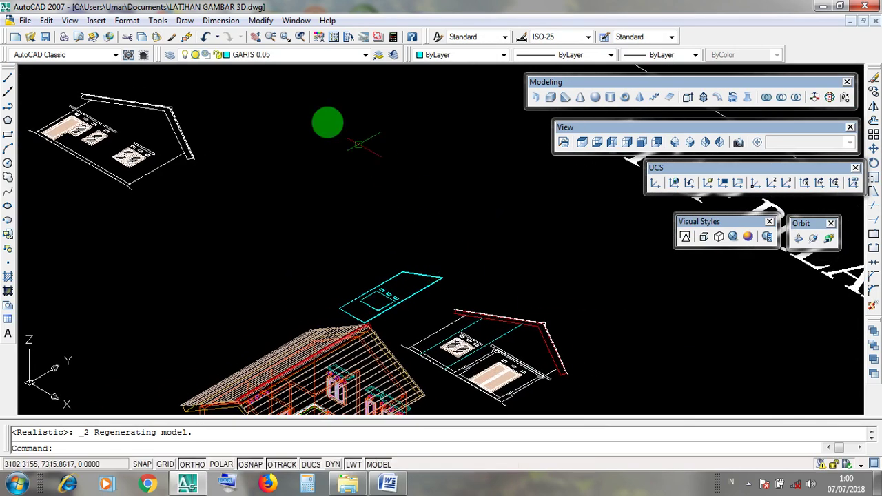
{"action": "left_click", "coordinate": [260, 21]}
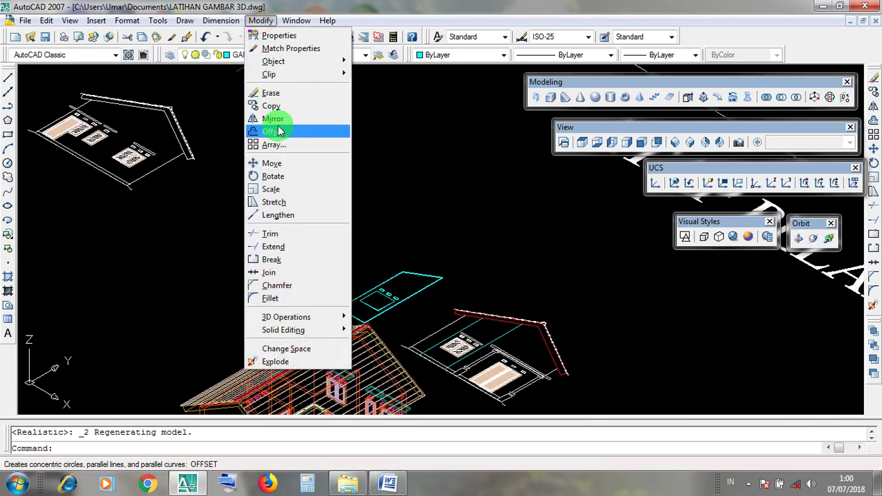
{"action": "left_click", "coordinate": [398, 173]}
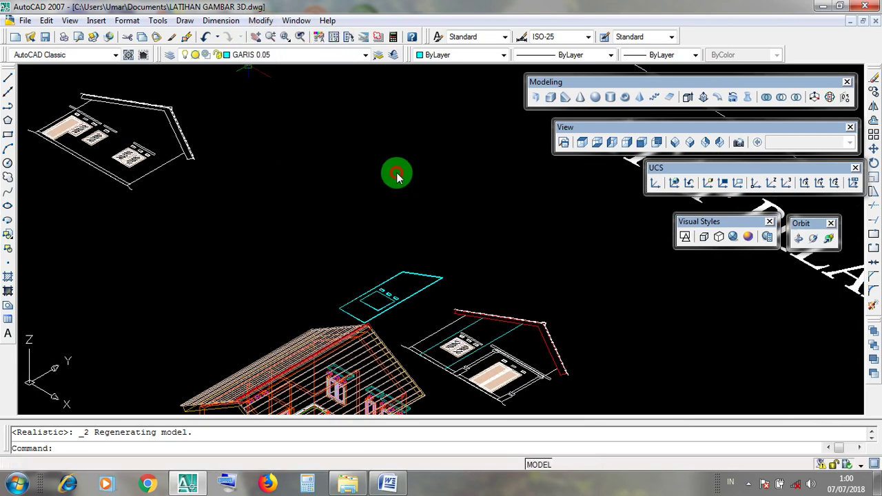
{"action": "left_click", "coordinate": [397, 173]}
{"action": "left_click", "coordinate": [388, 158]}
Move the cut wall panel along the Y axis with Ortho, into the empty area away from the house model
{"action": "scroll", "coordinate": [414, 308], "scroll_direction": "up", "scroll_amount": 2}
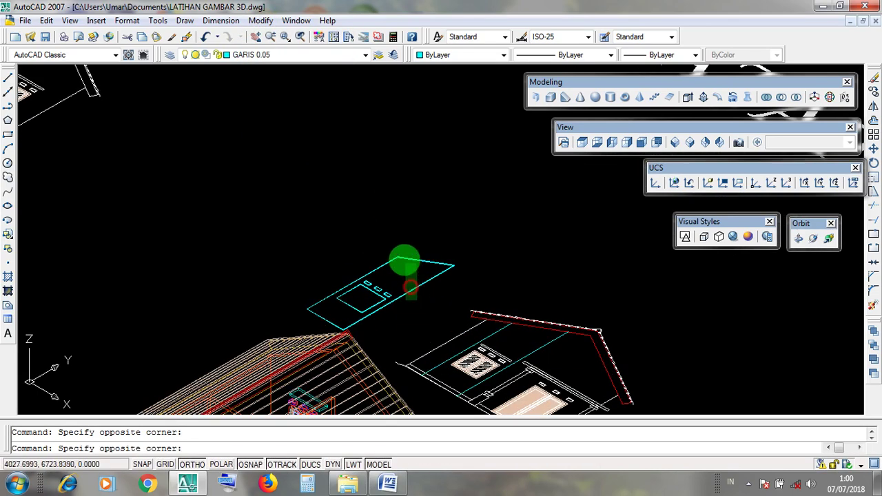
{"action": "left_click", "coordinate": [418, 300]}
{"action": "left_click", "coordinate": [379, 246]}
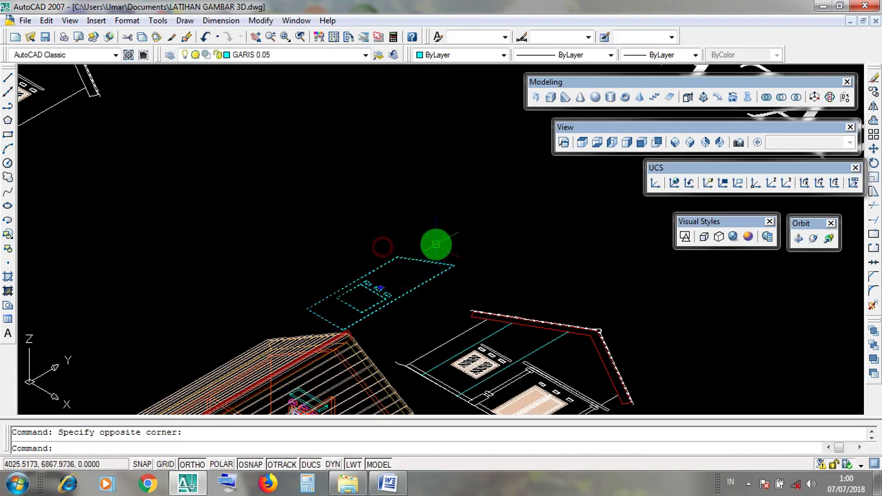
{"action": "middle_click_drag", "start_coordinate": [431, 244], "coordinate": [363, 258]}
{"action": "left_click", "coordinate": [262, 22]}
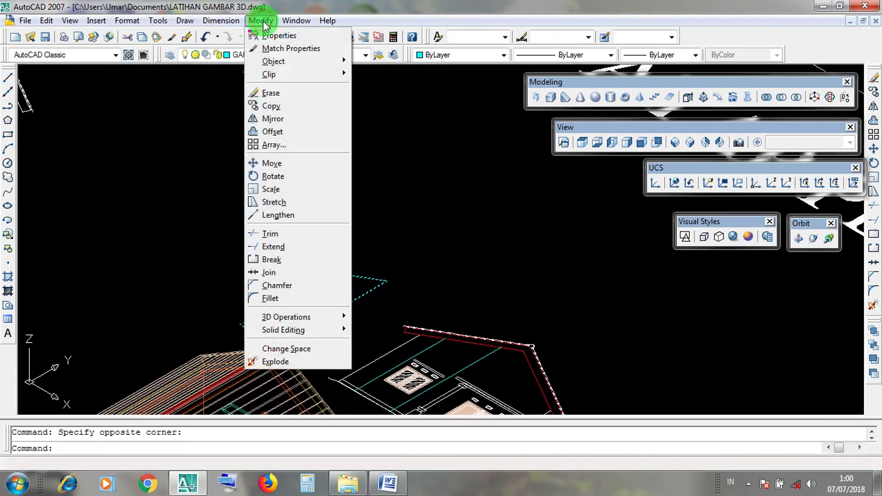
{"action": "left_click", "coordinate": [297, 163]}
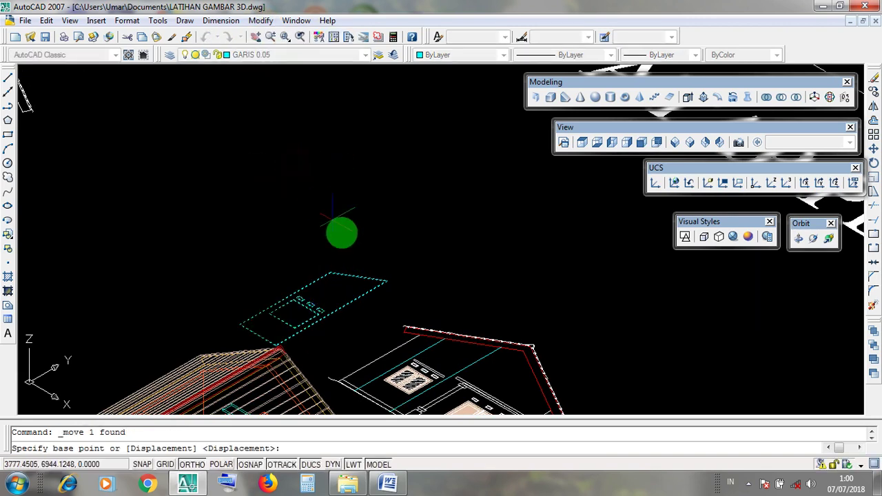
{"action": "left_click", "coordinate": [313, 323]}
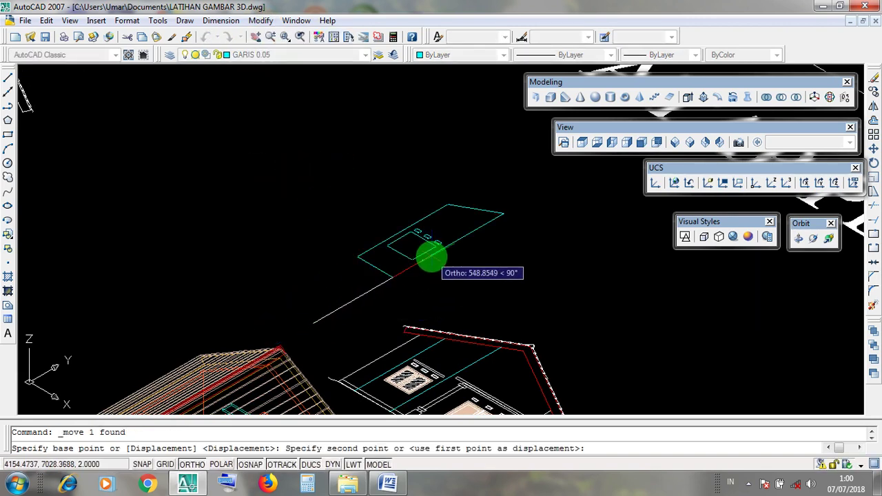
{"action": "left_click", "coordinate": [442, 253]}
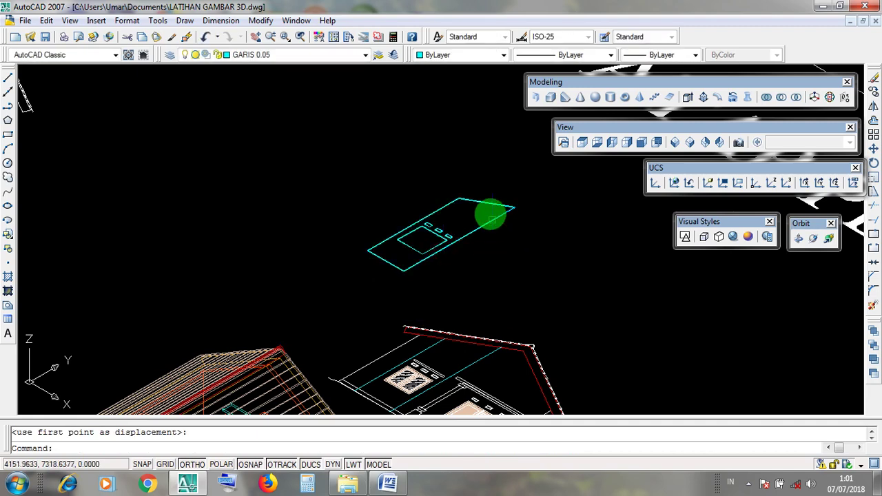
Examine where the moved wall panel lies in relation to the 3D house model and the elevation drawings
{"action": "scroll", "coordinate": [486, 196], "scroll_direction": "up", "scroll_amount": 3}
{"action": "scroll", "coordinate": [451, 255], "scroll_direction": "down", "scroll_amount": 4}
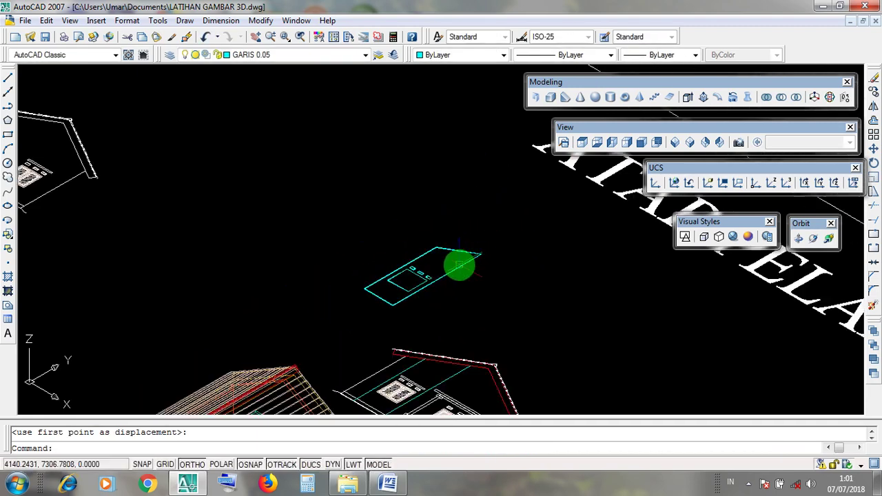
{"action": "scroll", "coordinate": [460, 266], "scroll_direction": "down", "scroll_amount": 3}
{"action": "scroll", "coordinate": [459, 268], "scroll_direction": "up", "scroll_amount": 6}
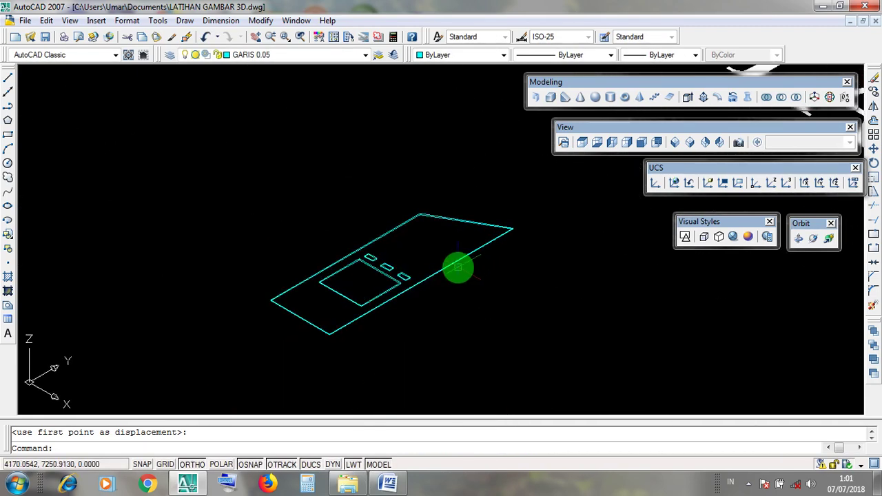
{"action": "middle_click_drag", "start_coordinate": [459, 266], "coordinate": [429, 211]}
{"action": "scroll", "coordinate": [431, 212], "scroll_direction": "down", "scroll_amount": 4}
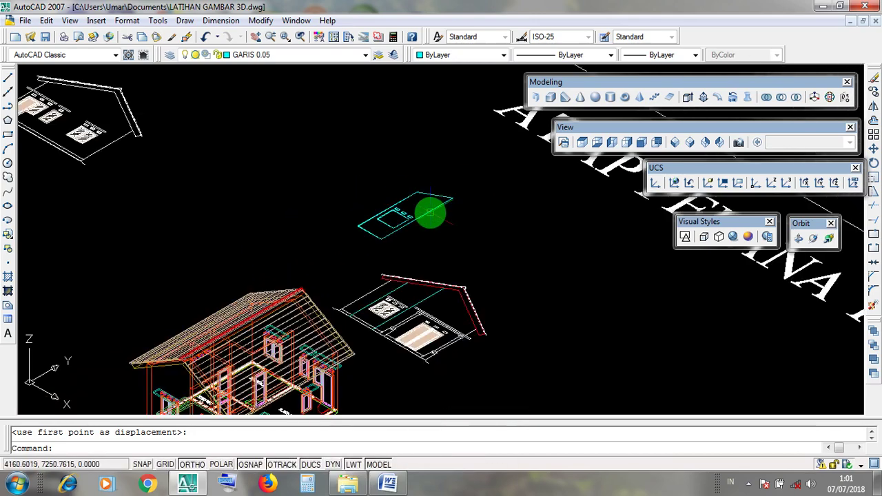
{"action": "scroll", "coordinate": [429, 211], "scroll_direction": "down", "scroll_amount": 3}
{"action": "scroll", "coordinate": [429, 211], "scroll_direction": "up", "scroll_amount": 3}
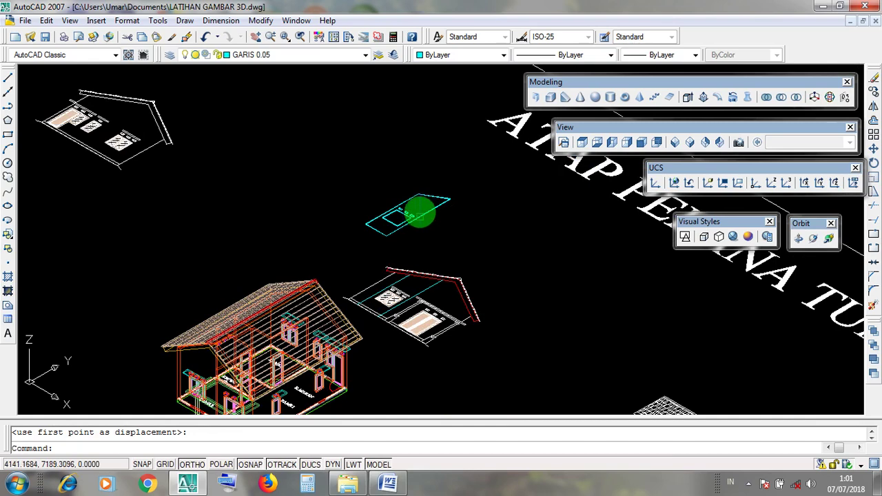
{"action": "scroll", "coordinate": [420, 214], "scroll_direction": "up", "scroll_amount": 5}
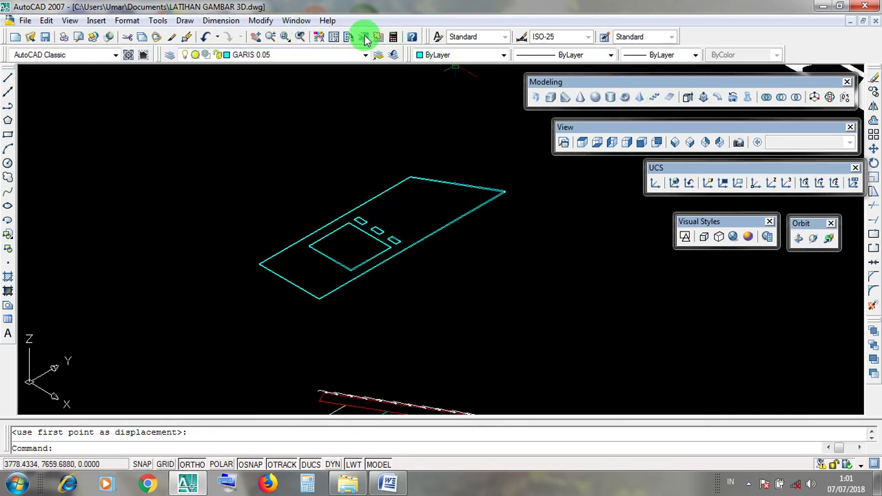
{"action": "left_click", "coordinate": [265, 21]}
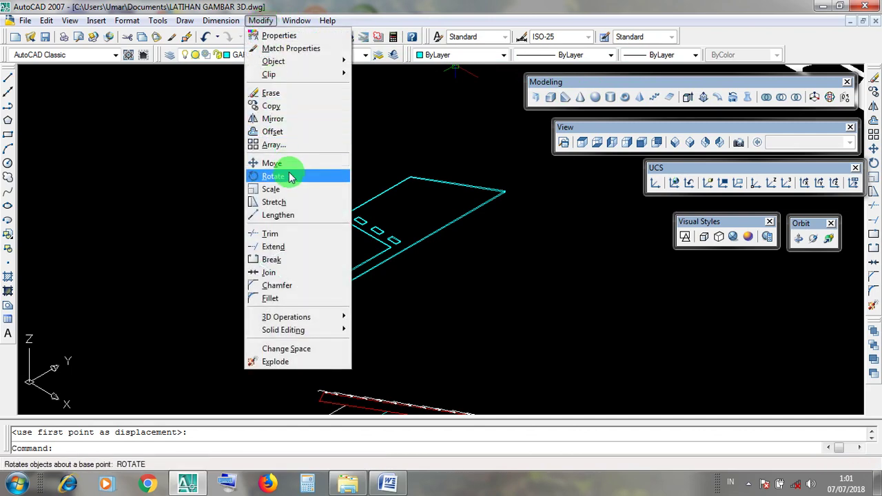
{"action": "left_click", "coordinate": [459, 262]}
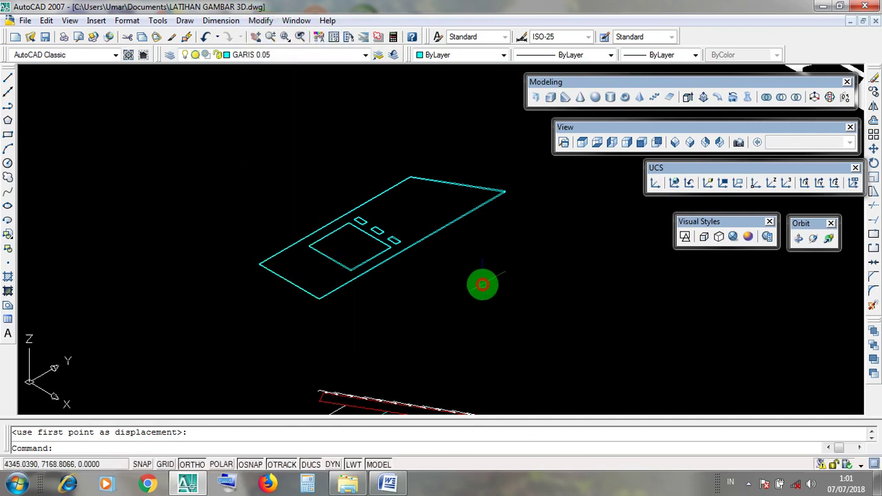
{"action": "left_click", "coordinate": [475, 274]}
{"action": "left_click", "coordinate": [469, 263]}
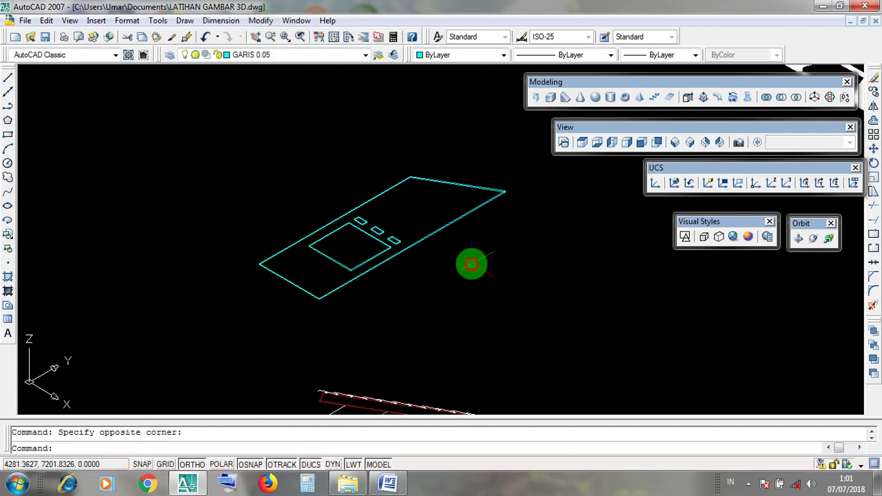
{"action": "left_click", "coordinate": [29, 337]}
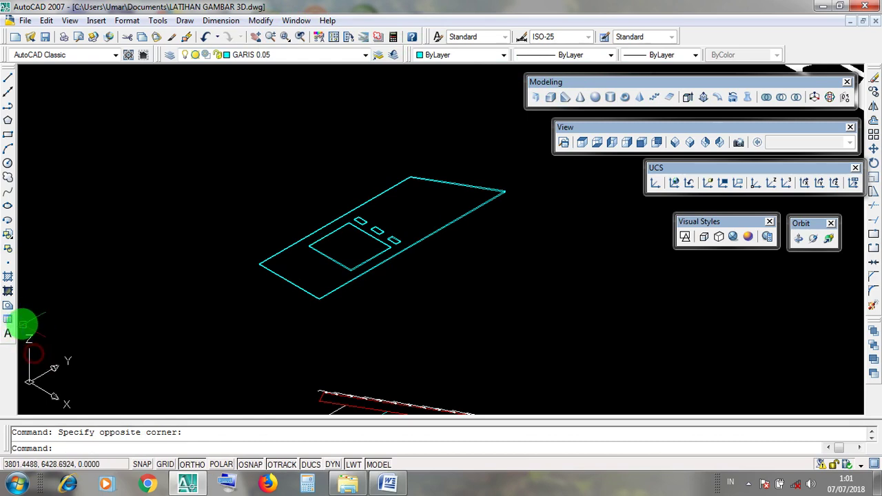
{"action": "left_click", "coordinate": [29, 337]}
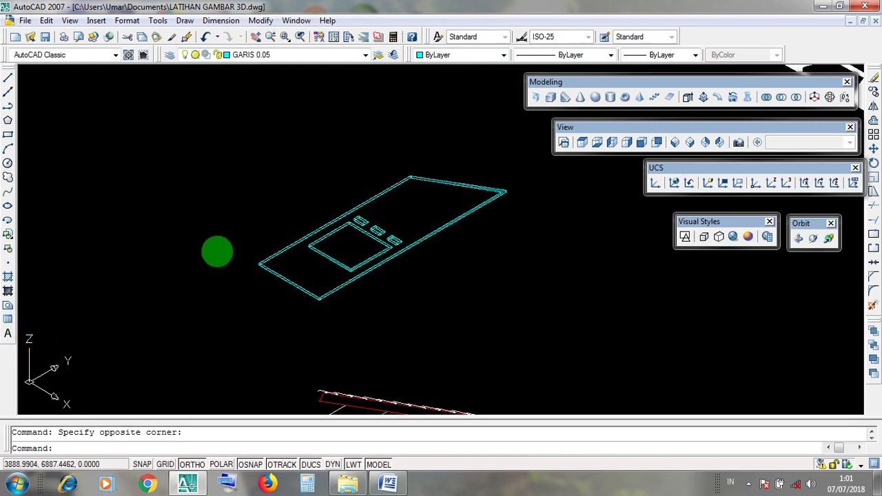
Reset the coordinate system to World
{"action": "left_click", "coordinate": [25, 323]}
{"action": "left_click", "coordinate": [24, 324]}
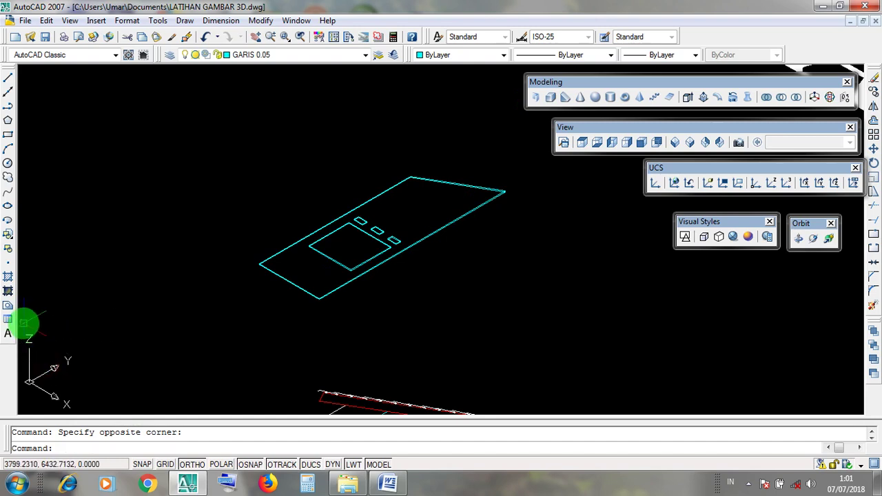
{"action": "left_click", "coordinate": [85, 412]}
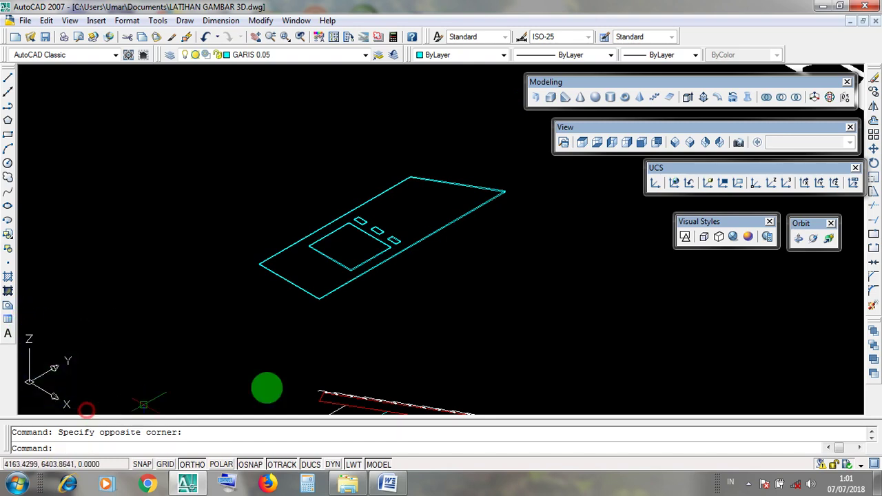
{"action": "left_click", "coordinate": [675, 183]}
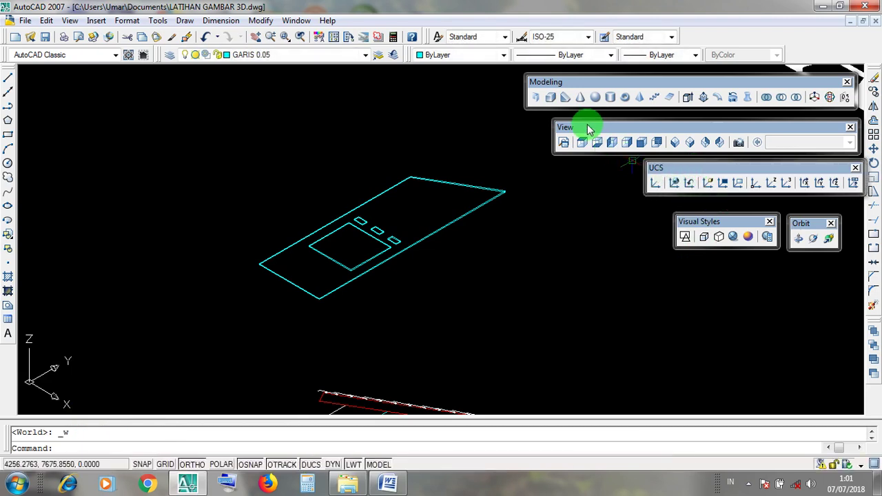
{"action": "mouse_move", "coordinate": [586, 131]}
{"action": "left_mouse_down"}
{"action": "mouse_move", "coordinate": [571, 122]}
{"action": "mouse_move", "coordinate": [584, 131]}
{"action": "left_mouse_up"}
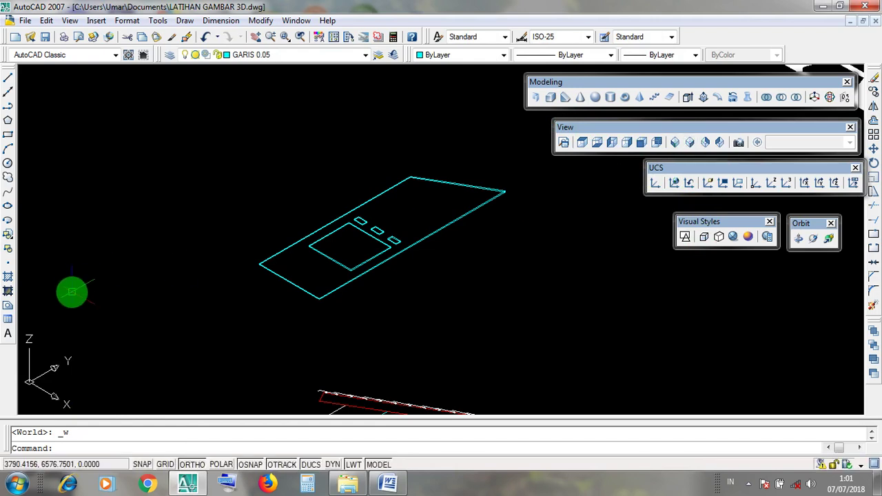
{"action": "left_click", "coordinate": [26, 326]}
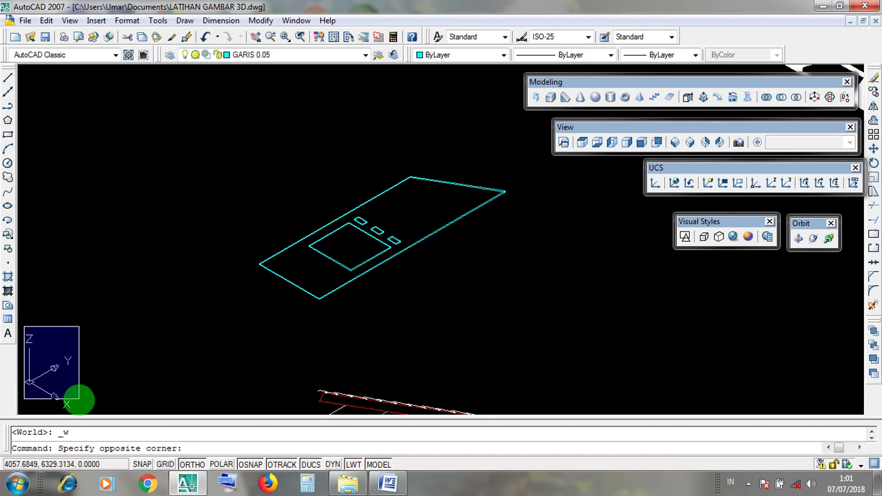
{"action": "left_click", "coordinate": [85, 404]}
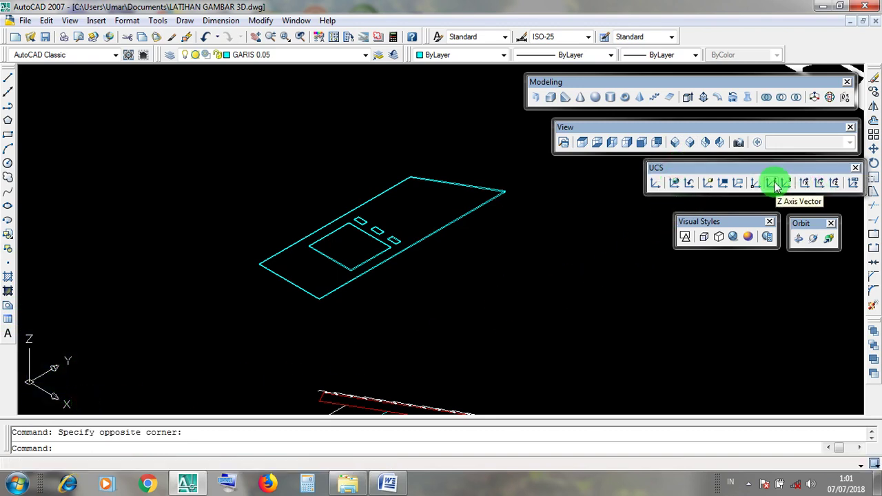
{"action": "left_click_drag", "start_coordinate": [676, 172], "coordinate": [662, 173]}
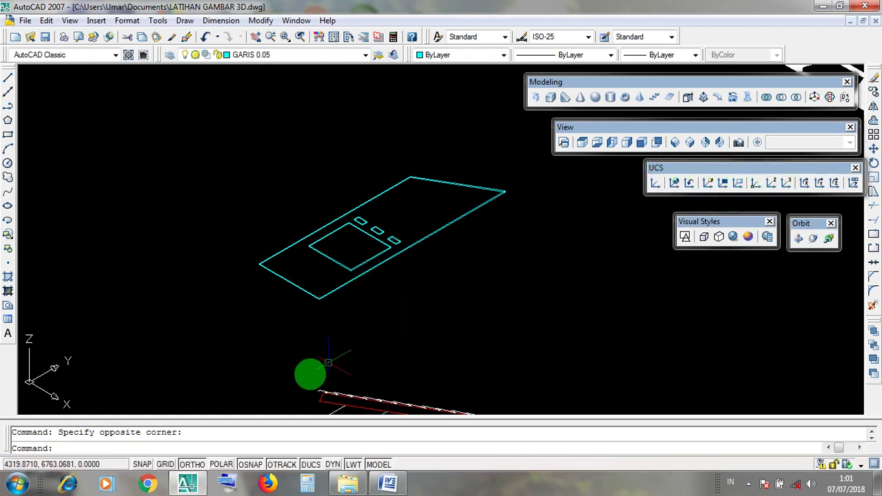
With Ortho on, define a Z Axis Vector UCS in the empty area beside the wall panel, pointing Z along the World X axis
{"action": "left_click", "coordinate": [190, 470]}
{"action": "left_click", "coordinate": [194, 467]}
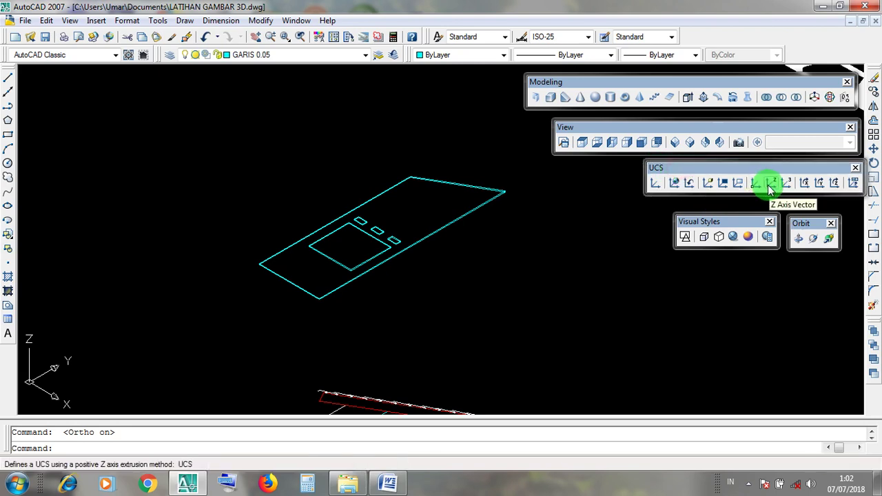
{"action": "left_click", "coordinate": [683, 170]}
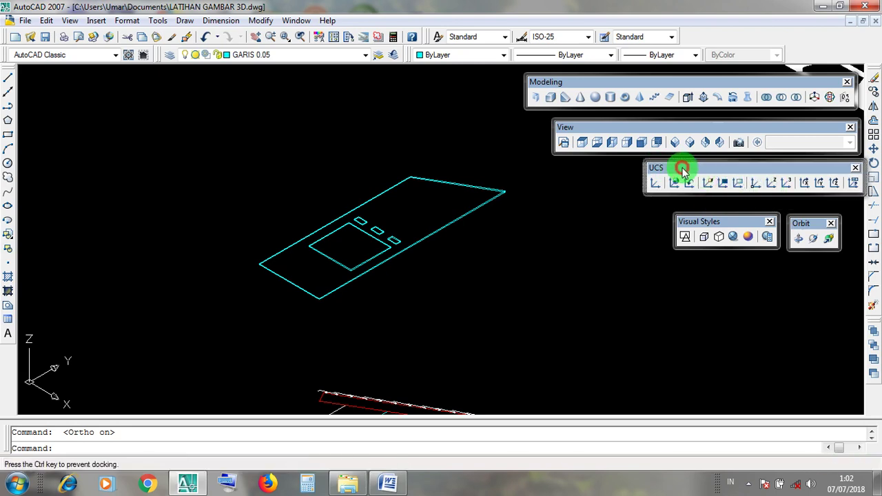
{"action": "left_click", "coordinate": [771, 184]}
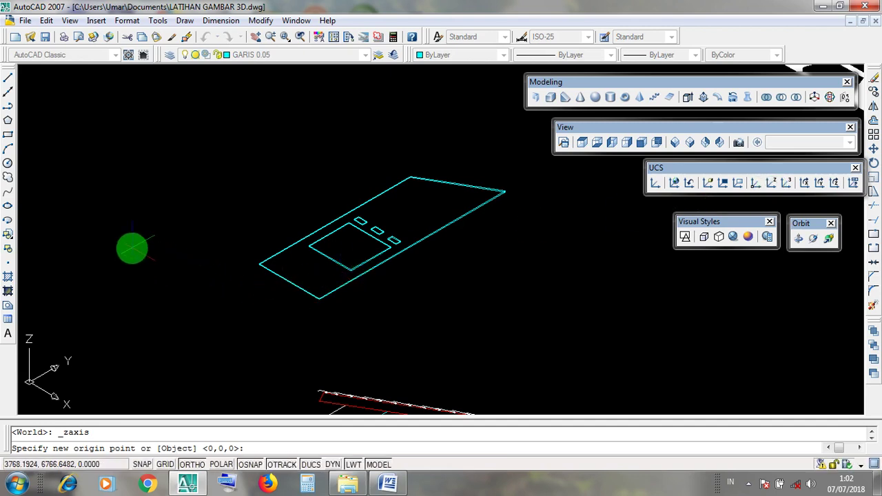
{"action": "left_click", "coordinate": [127, 240]}
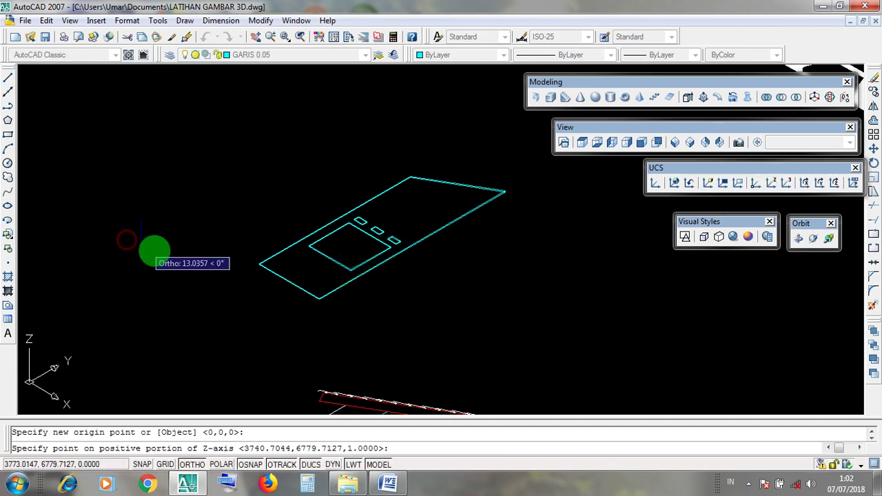
{"action": "left_click", "coordinate": [339, 356]}
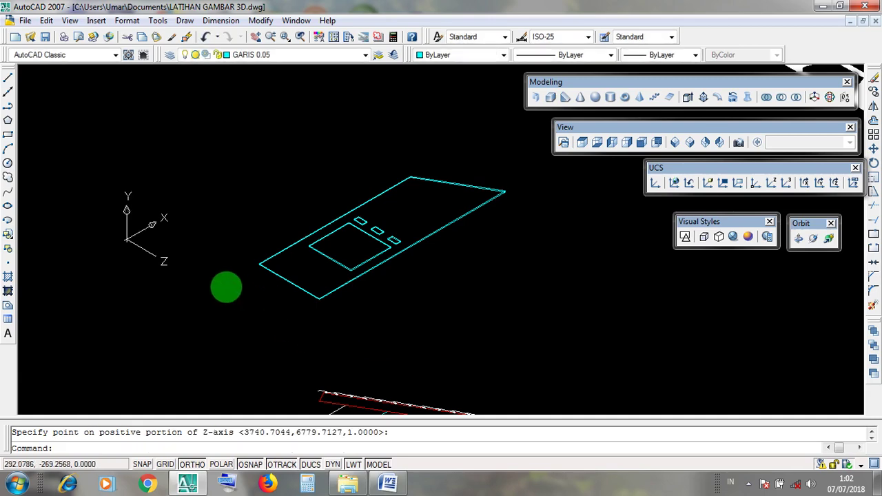
Examine how the cut wall panel's edges lie relative to the axes of the UCS
{"action": "left_click", "coordinate": [148, 248]}
{"action": "left_click", "coordinate": [197, 275]}
{"action": "scroll", "coordinate": [246, 276], "scroll_direction": "up", "scroll_amount": 5}
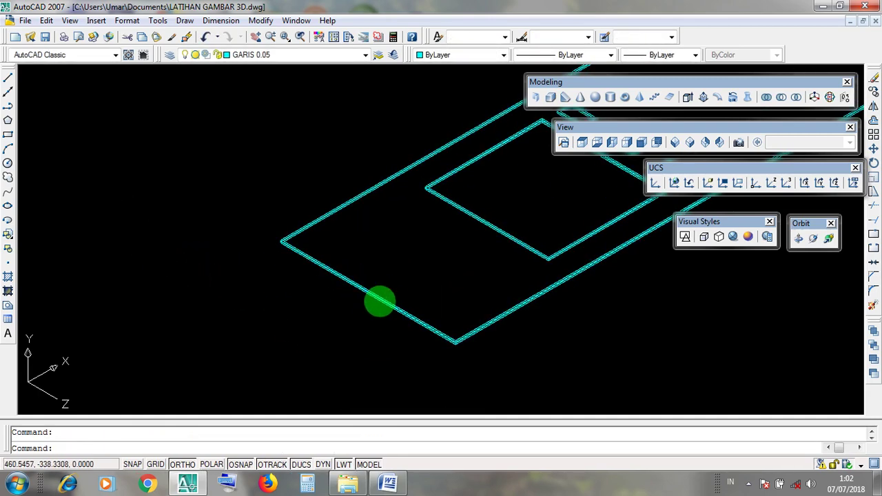
{"action": "scroll", "coordinate": [379, 303], "scroll_direction": "down", "scroll_amount": 5}
{"action": "left_click", "coordinate": [291, 287]}
{"action": "left_click", "coordinate": [315, 304]}
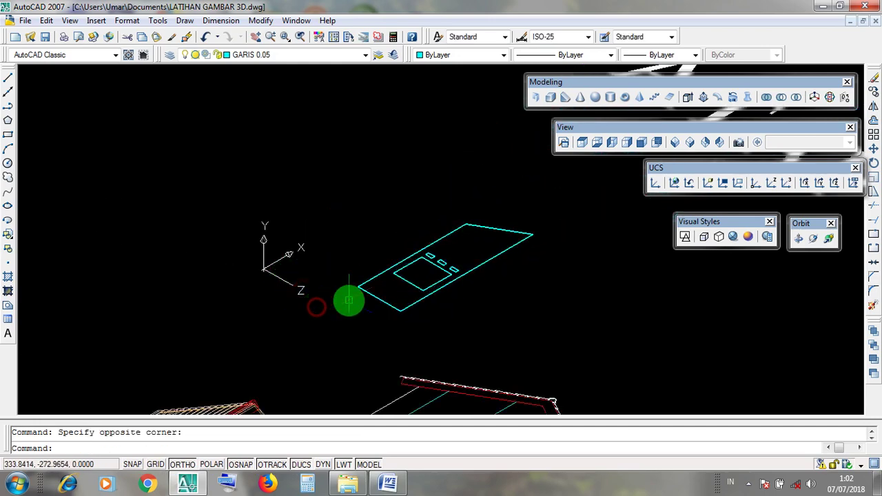
{"action": "scroll", "coordinate": [388, 297], "scroll_direction": "up", "scroll_amount": 4}
{"action": "left_click", "coordinate": [395, 291]}
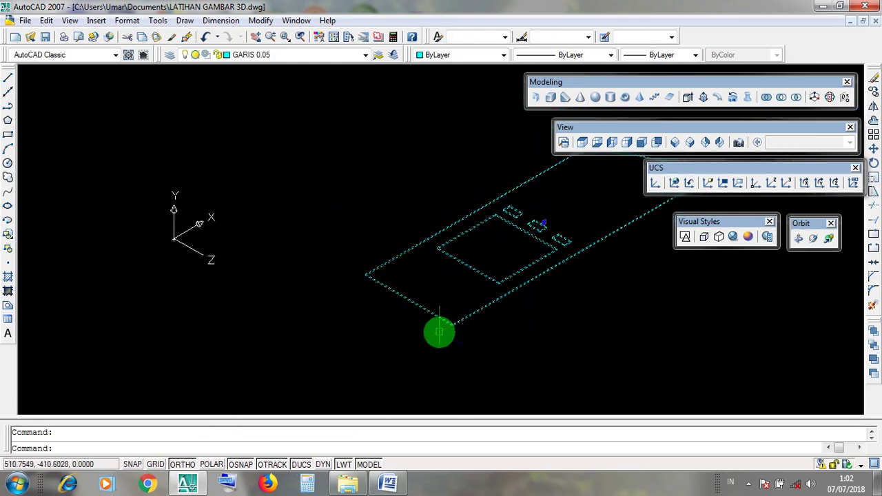
{"action": "scroll", "coordinate": [436, 323], "scroll_direction": "down", "scroll_amount": 2}
{"action": "key", "text": "Escape"}
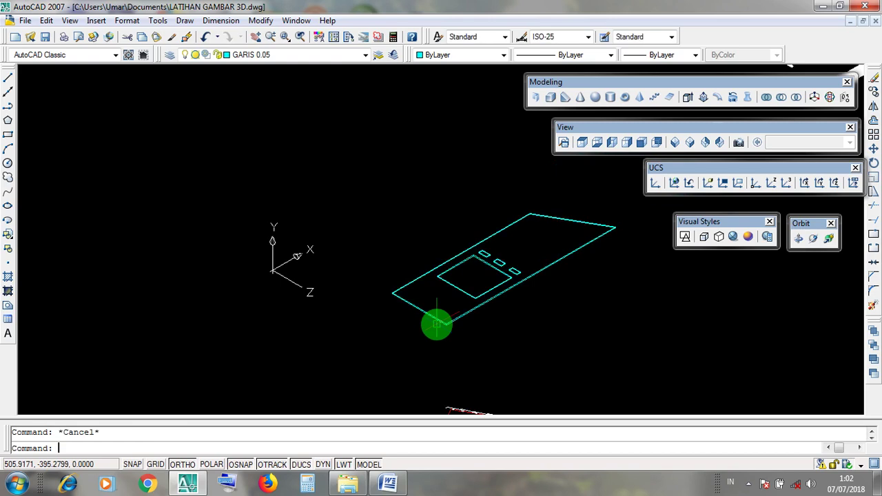
Redefine the UCS with Z Axis Vector, placing its origin closer to the wall panel and keeping Z parallel to the panel's short lower edge
{"action": "middle_click_drag", "start_coordinate": [491, 297], "coordinate": [470, 269]}
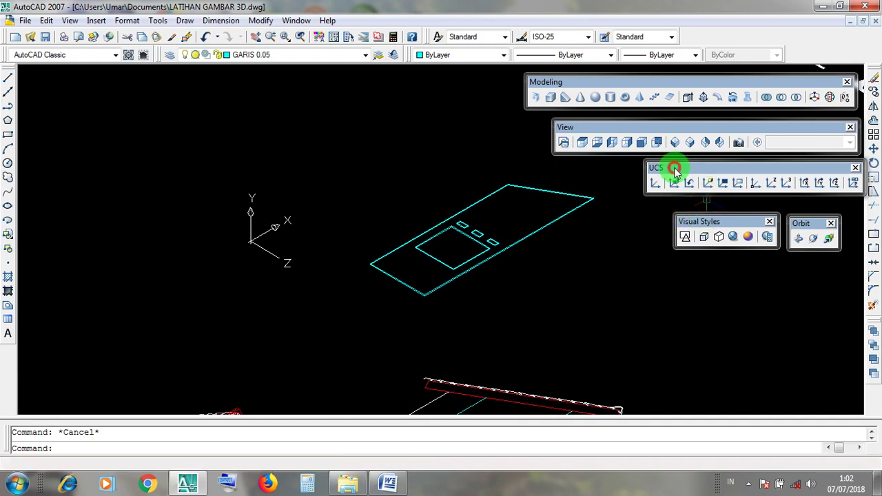
{"action": "left_click", "coordinate": [771, 183]}
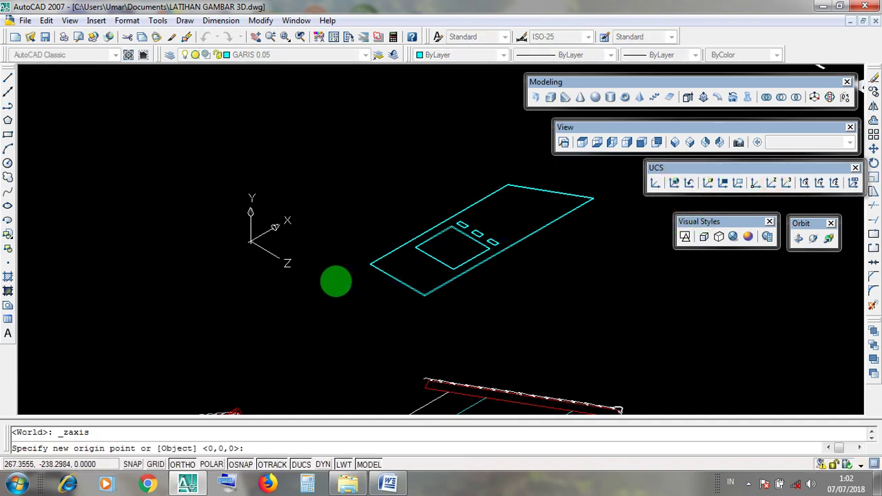
{"action": "left_click", "coordinate": [318, 258]}
{"action": "left_click", "coordinate": [453, 331]}
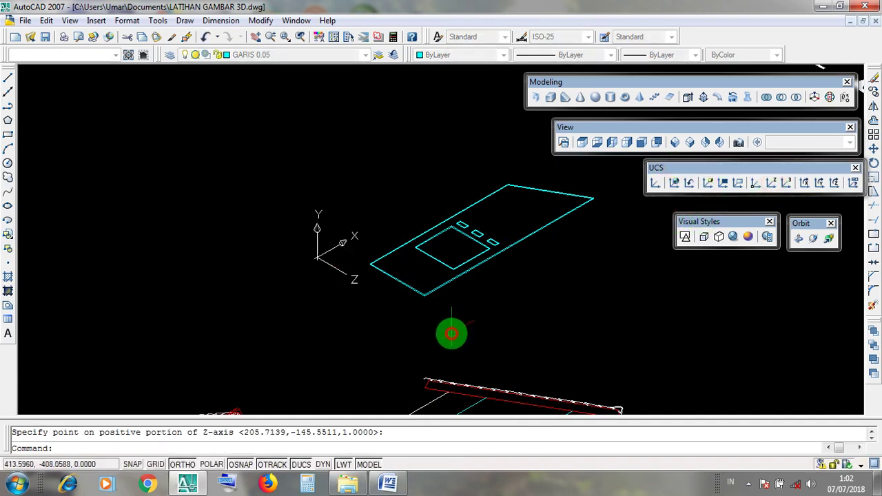
{"action": "scroll", "coordinate": [408, 282], "scroll_direction": "up", "scroll_amount": 5}
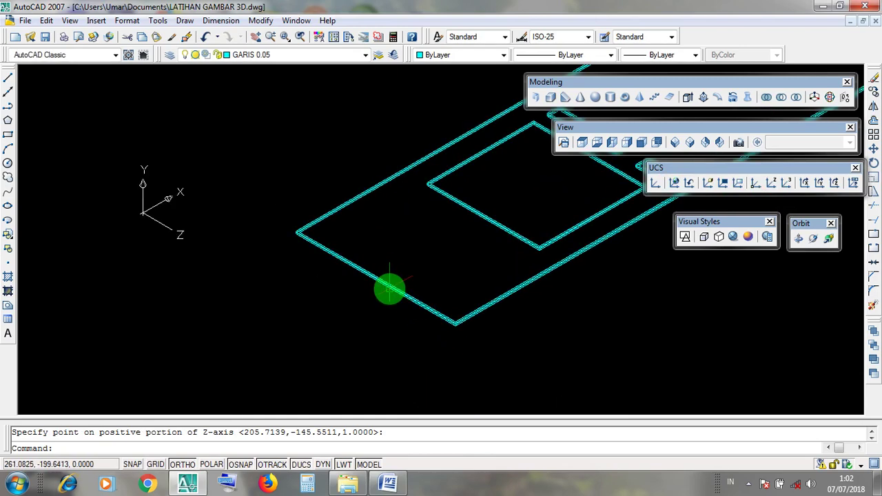
{"action": "scroll", "coordinate": [392, 319], "scroll_direction": "down", "scroll_amount": 4}
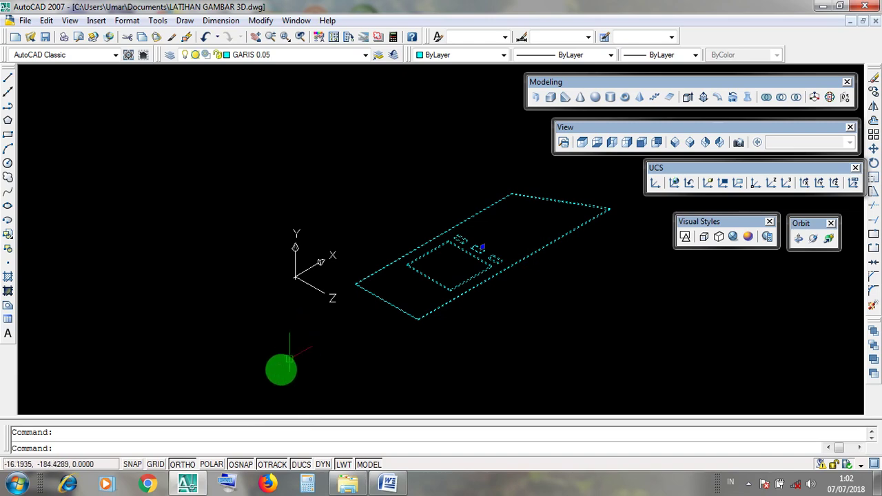
{"action": "key", "text": "Escape"}
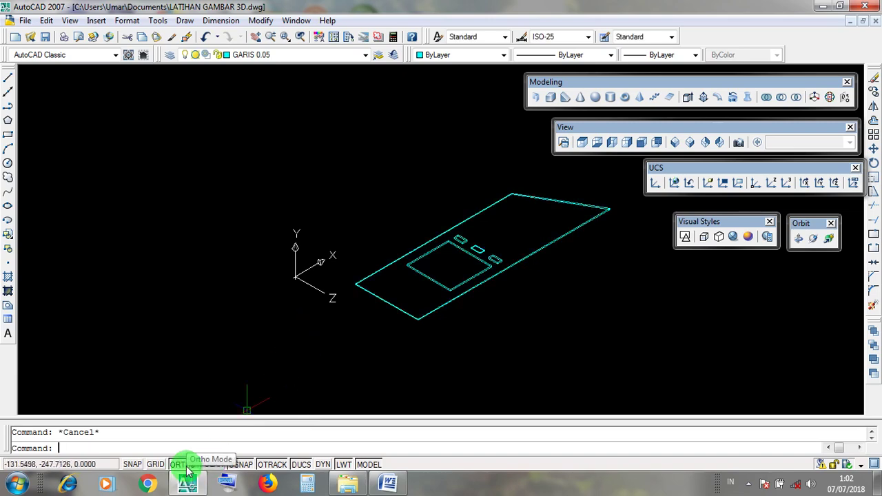
{"action": "left_click", "coordinate": [263, 21]}
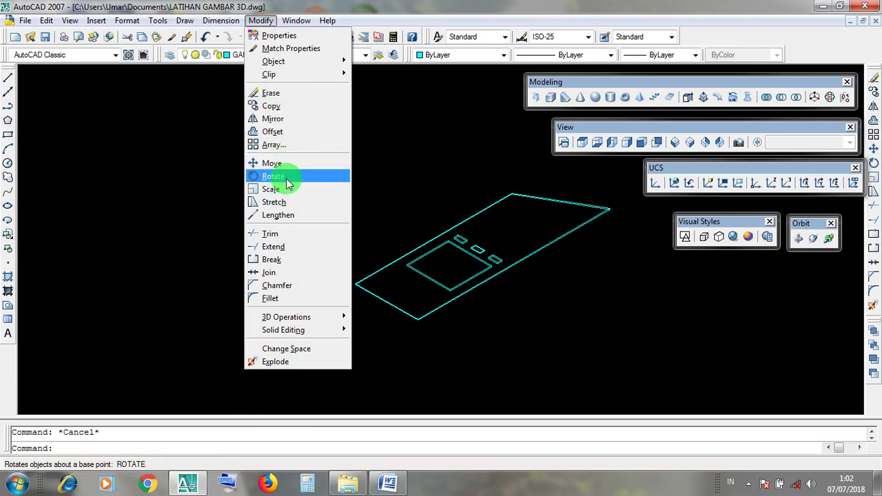
{"action": "left_click", "coordinate": [435, 206]}
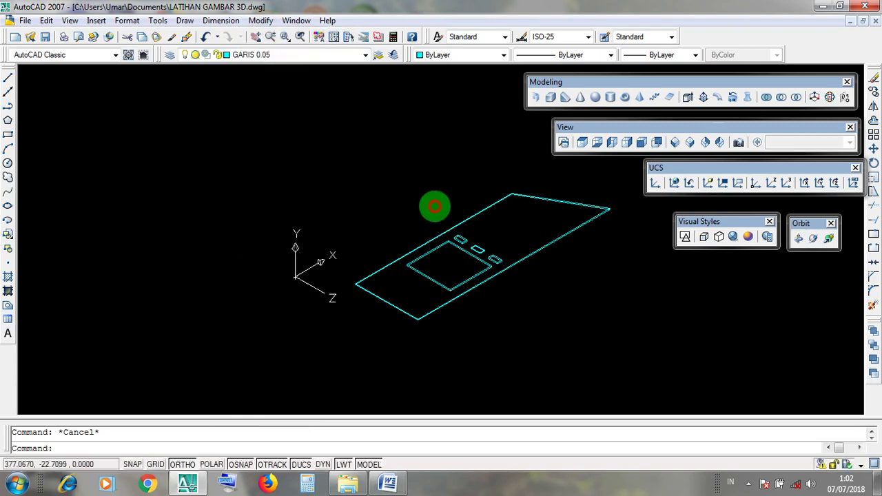
{"action": "left_click", "coordinate": [431, 188]}
Switch to Word and read the CARA 3 instructions and the Ortho note in the ROTATE document
{"action": "left_click", "coordinate": [824, 10]}
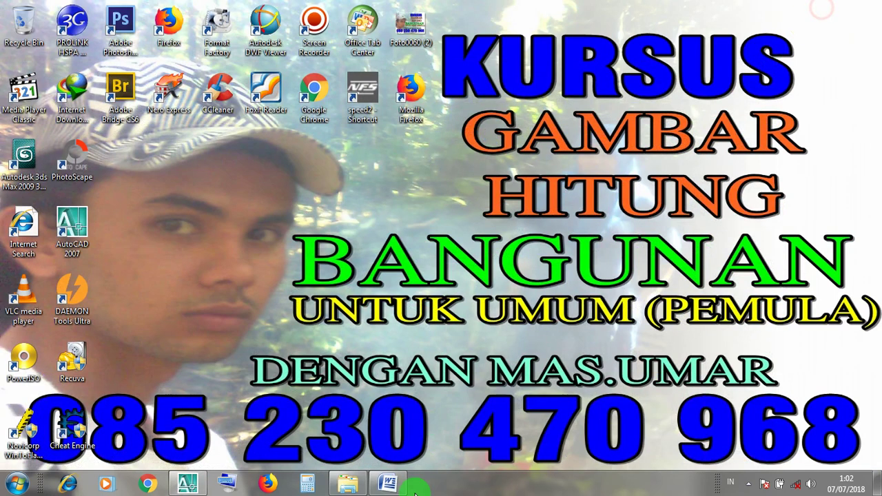
{"action": "left_click", "coordinate": [384, 486]}
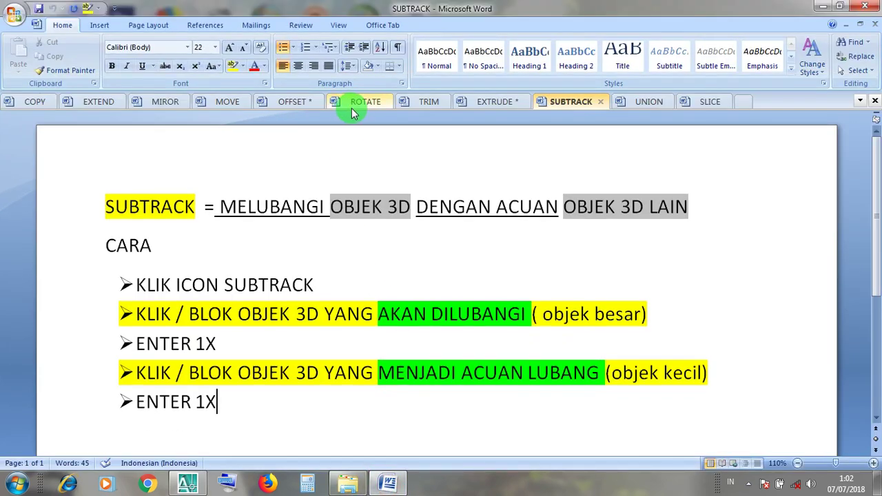
{"action": "left_click", "coordinate": [365, 102]}
{"action": "left_click_drag", "start_coordinate": [344, 246], "coordinate": [162, 246]}
{"action": "left_click_drag", "start_coordinate": [351, 282], "coordinate": [182, 279]}
{"action": "left_click", "coordinate": [400, 282]}
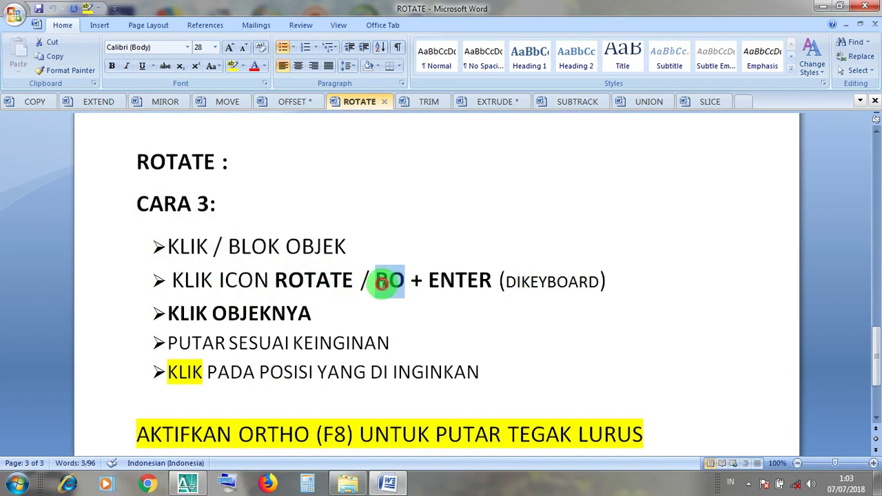
{"action": "left_click", "coordinate": [468, 281]}
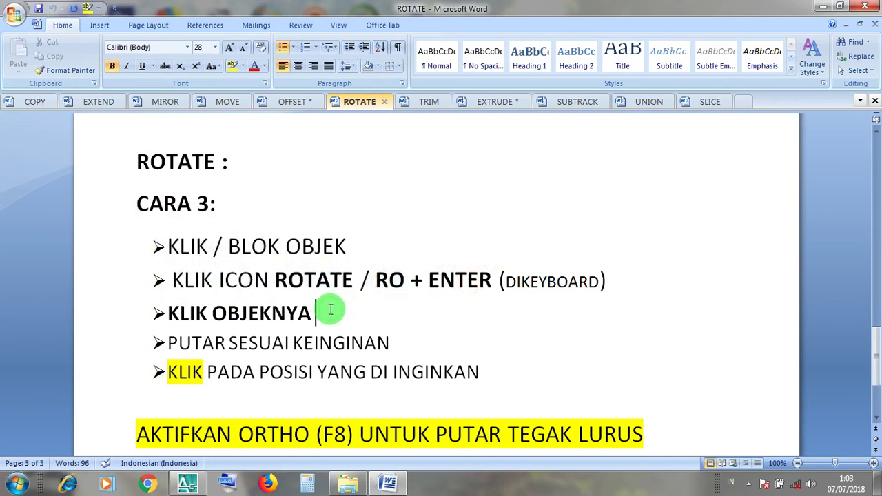
{"action": "left_click", "coordinate": [344, 348]}
{"action": "left_click", "coordinate": [351, 373]}
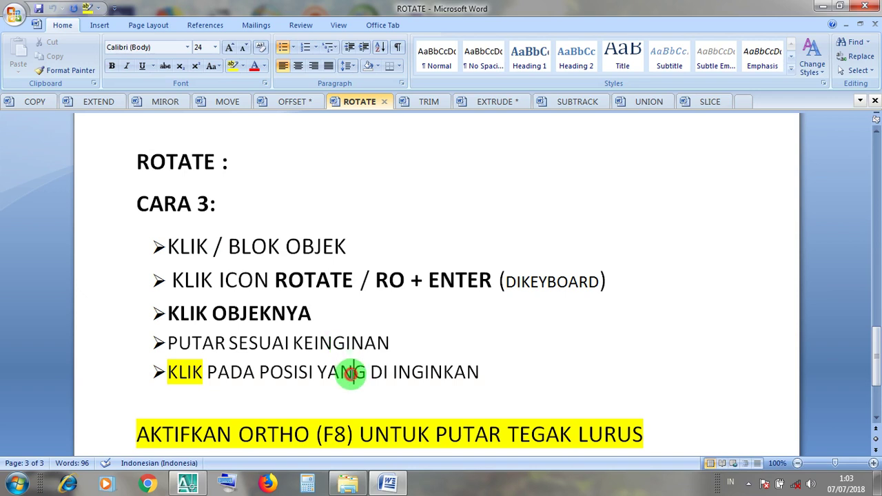
{"action": "left_click_drag", "start_coordinate": [317, 433], "coordinate": [173, 436]}
{"action": "left_click", "coordinate": [377, 436]}
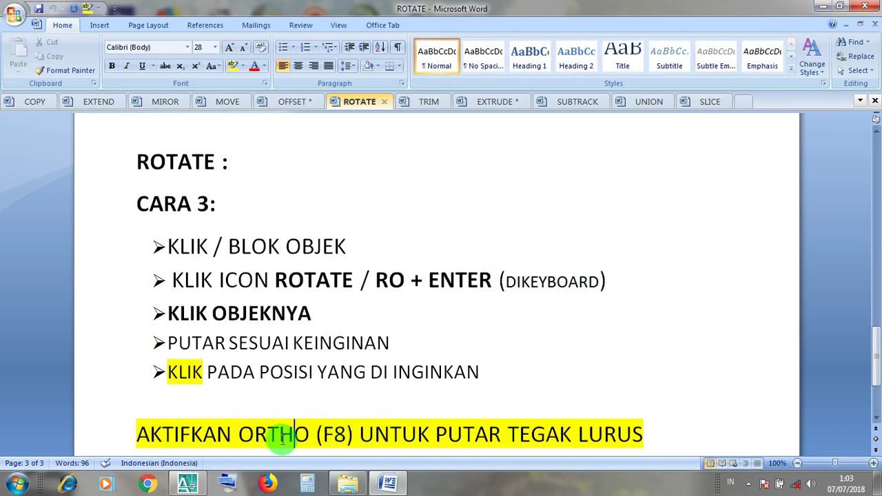
{"action": "left_click_drag", "start_coordinate": [316, 435], "coordinate": [179, 434]}
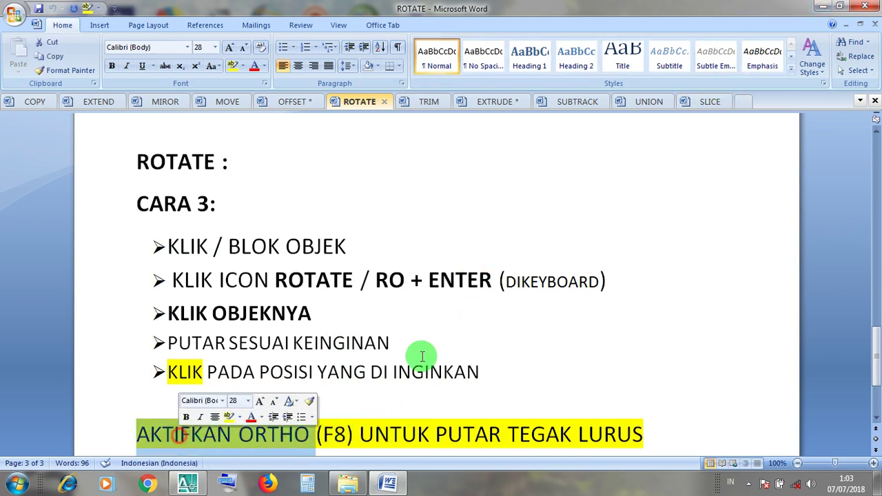
Switch back to AutoCAD from the Word instructions and make sure Ortho is on
{"action": "left_click", "coordinate": [827, 8]}
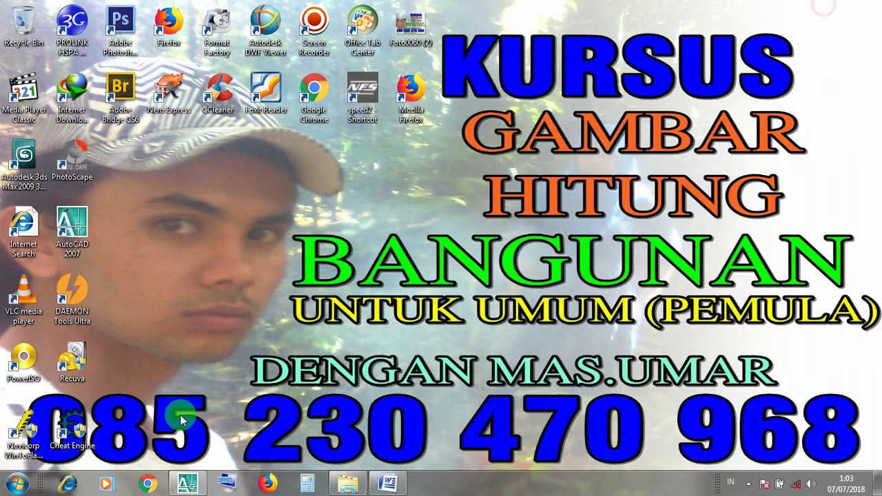
{"action": "left_click", "coordinate": [184, 485]}
{"action": "left_click", "coordinate": [182, 465]}
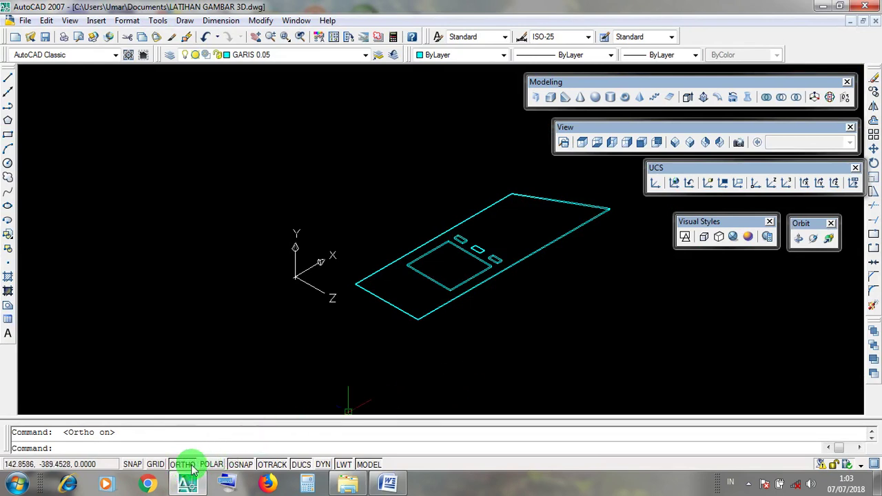
Rotate the cut wall panel 90° upright with Ortho, using the near endpoint of its short lower edge as base point
{"action": "middle_click_drag", "start_coordinate": [504, 305], "coordinate": [459, 329]}
{"action": "left_click", "coordinate": [458, 333]}
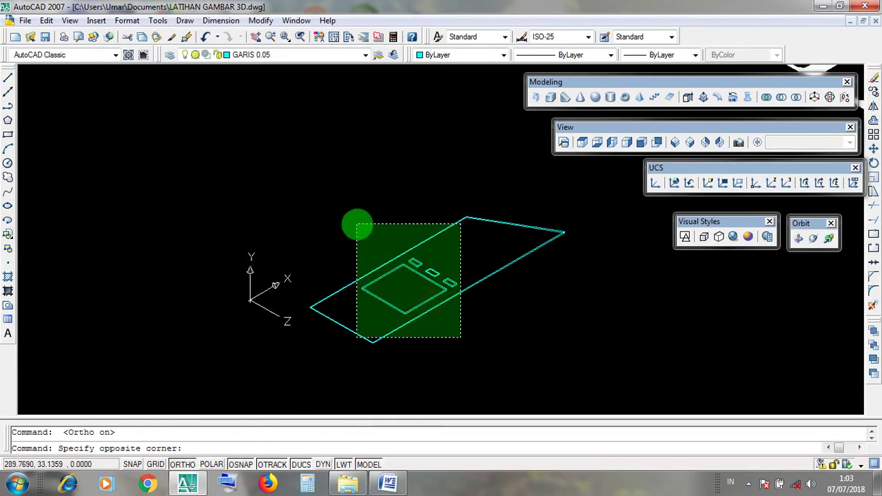
{"action": "left_click", "coordinate": [364, 230]}
{"action": "left_click", "coordinate": [455, 333]}
{"action": "left_click", "coordinate": [380, 223]}
{"action": "left_click", "coordinate": [459, 315]}
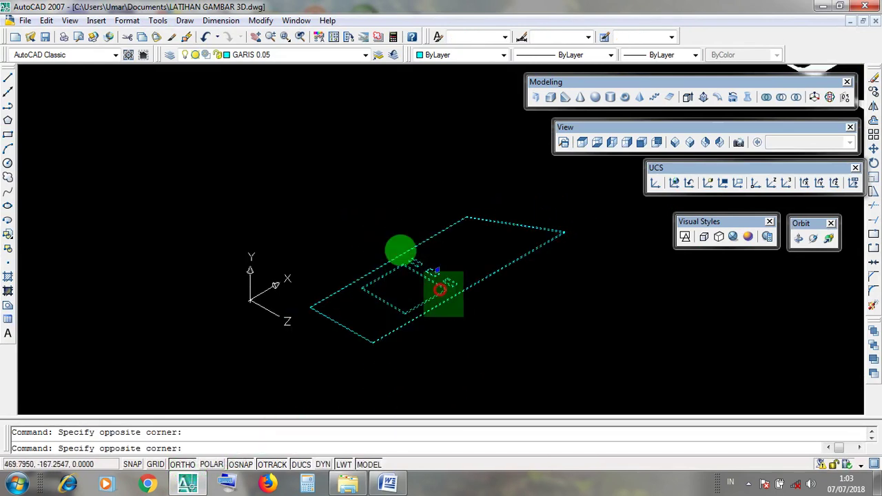
{"action": "left_click", "coordinate": [375, 224]}
{"action": "left_click", "coordinate": [467, 319]}
{"action": "left_click", "coordinate": [354, 232]}
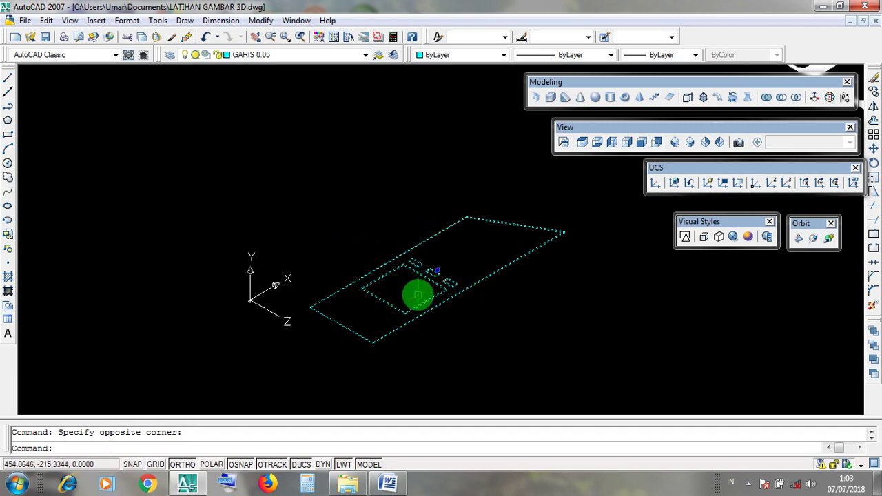
{"action": "left_click", "coordinate": [262, 20]}
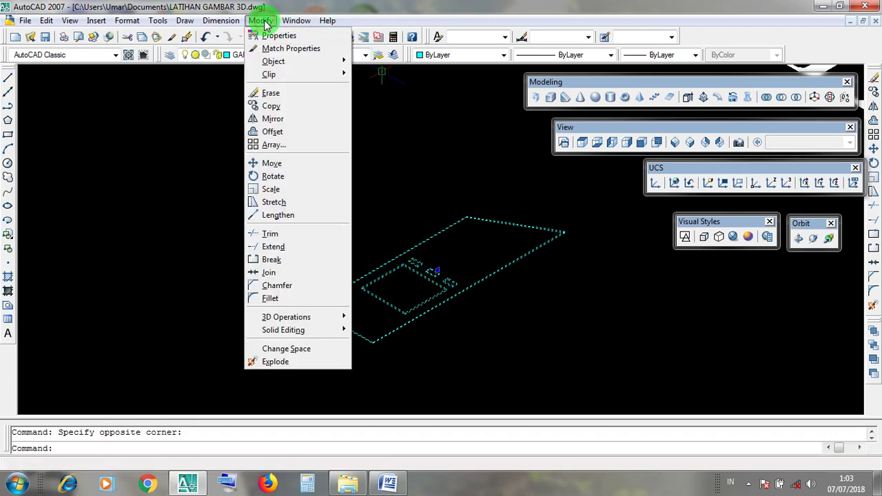
{"action": "left_click", "coordinate": [264, 21]}
{"action": "left_click", "coordinate": [264, 20]}
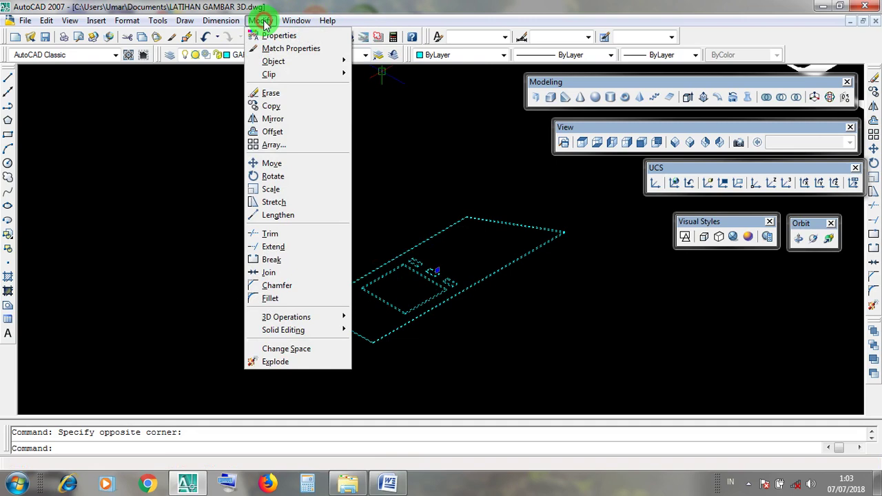
{"action": "left_click", "coordinate": [305, 177]}
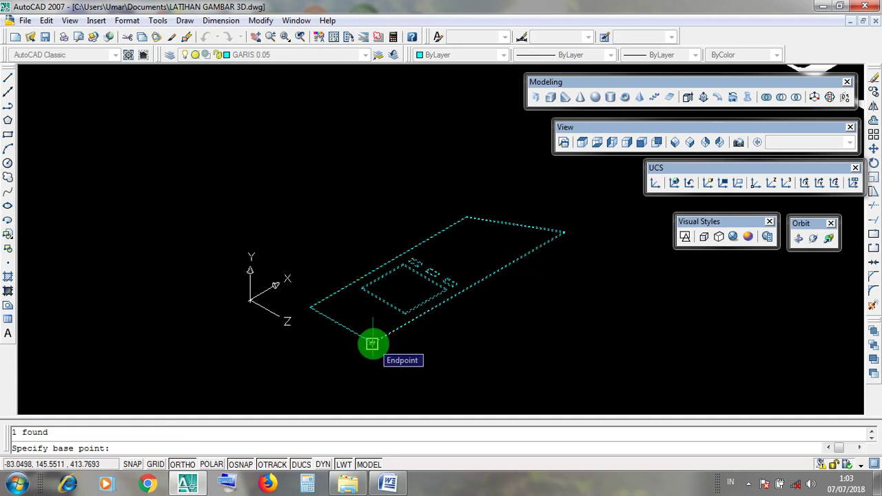
{"action": "left_click", "coordinate": [372, 344]}
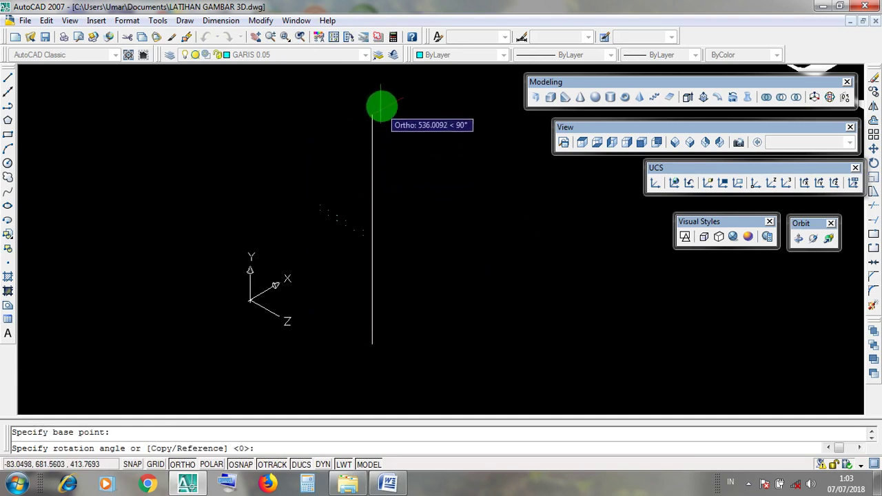
{"action": "scroll", "coordinate": [382, 106], "scroll_direction": "down", "scroll_amount": 5}
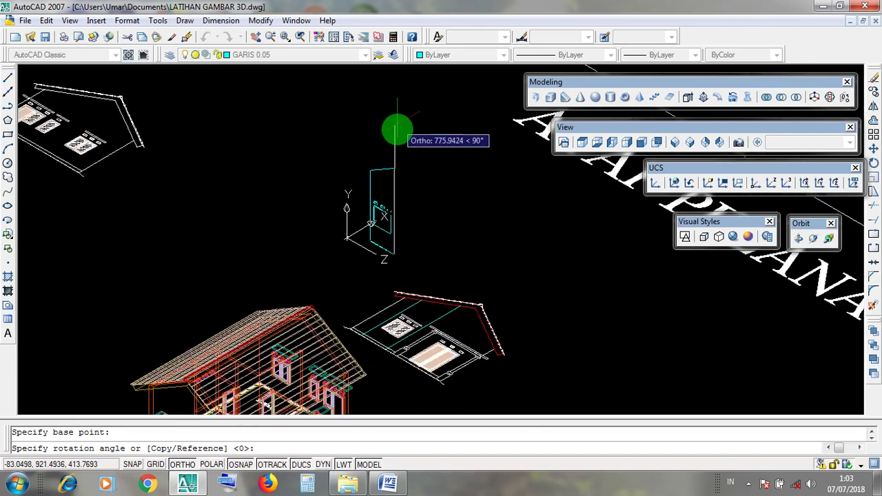
{"action": "left_click", "coordinate": [395, 128]}
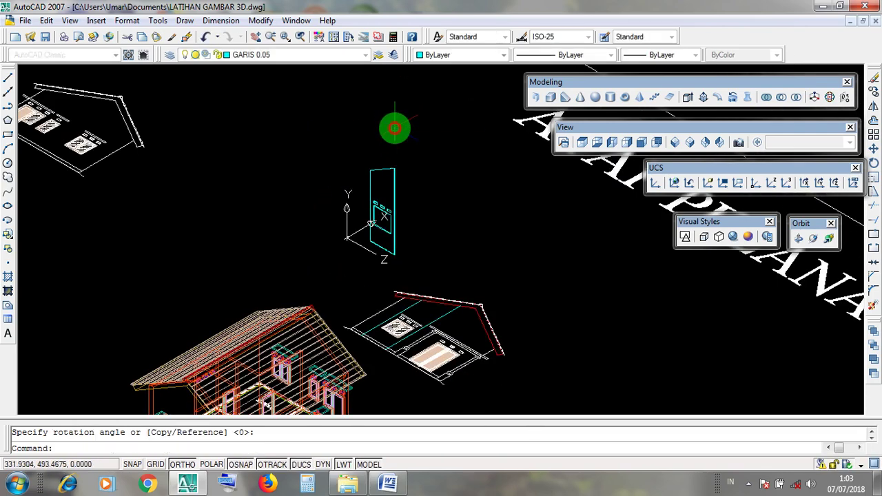
{"action": "scroll", "coordinate": [410, 220], "scroll_direction": "up", "scroll_amount": 5}
{"action": "middle_click_drag", "start_coordinate": [410, 222], "coordinate": [417, 283]}
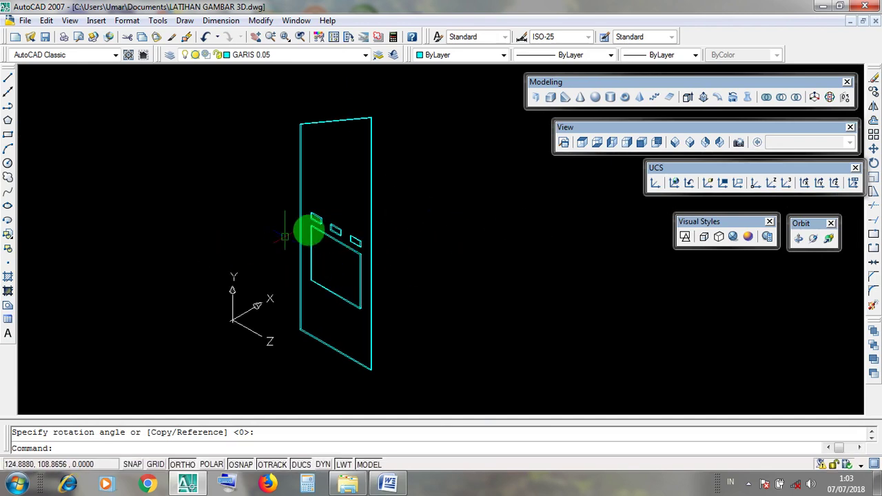
Restore the coordinate system to the World UCS
{"action": "left_click", "coordinate": [227, 255]}
{"action": "left_click", "coordinate": [285, 354]}
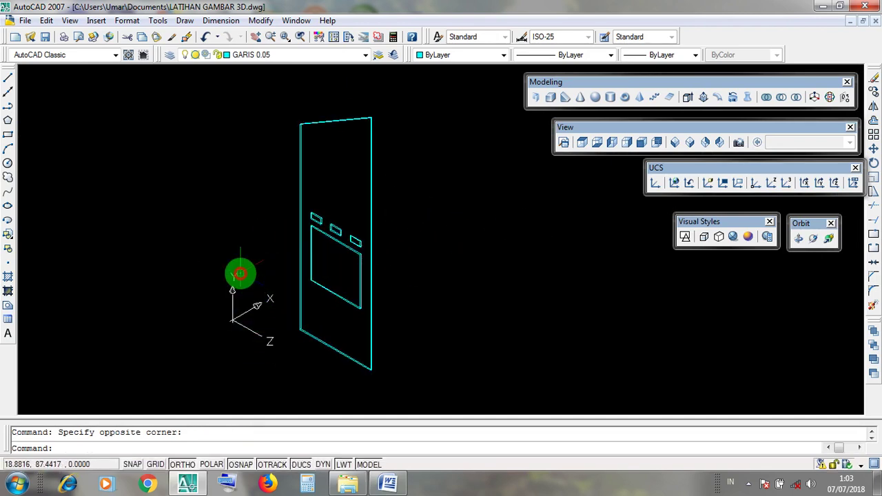
{"action": "left_click_drag", "start_coordinate": [682, 169], "coordinate": [684, 171]}
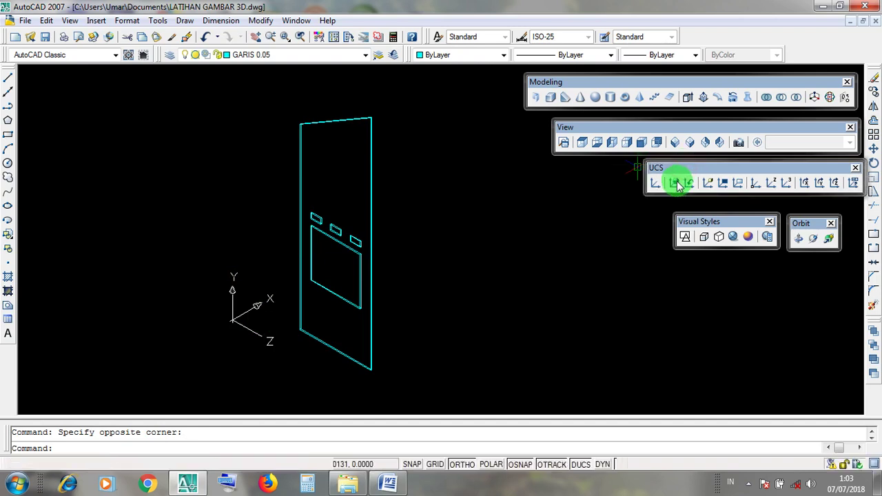
{"action": "left_click", "coordinate": [675, 184]}
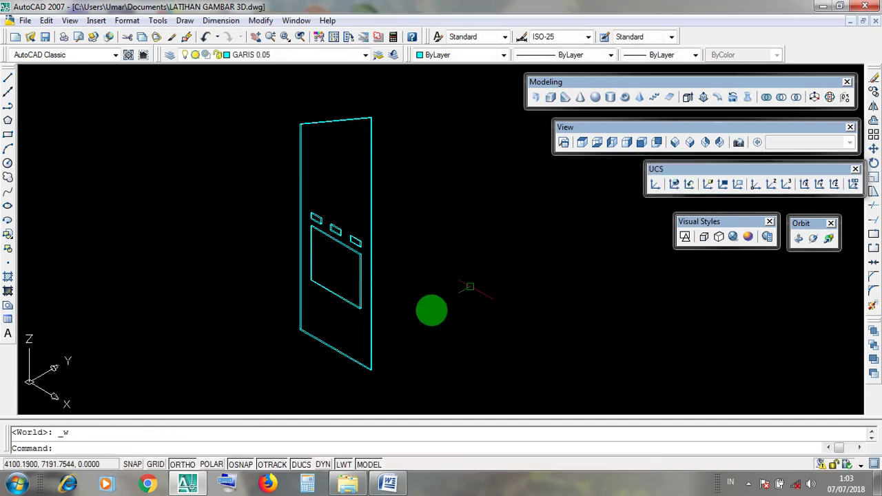
Display the model in the Realistic visual style and compare the upright wall panel with the finished house's front wall
{"action": "left_click_drag", "start_coordinate": [721, 224], "coordinate": [724, 226]}
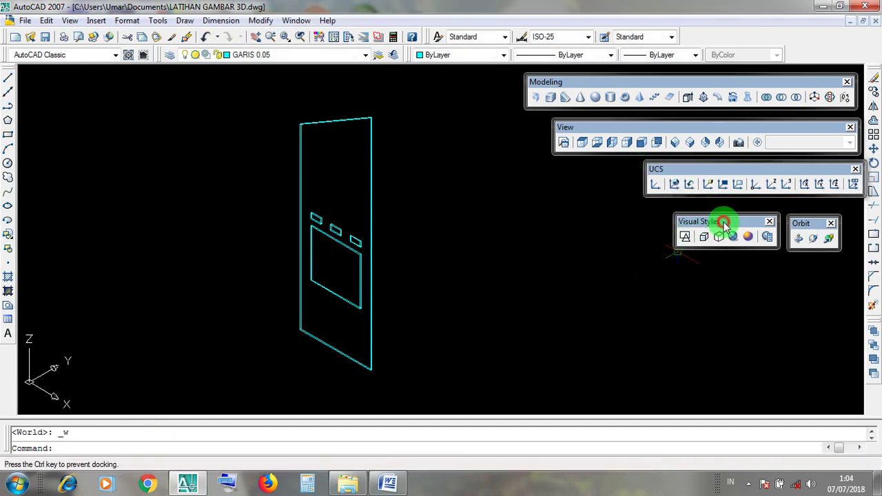
{"action": "left_click", "coordinate": [732, 236]}
{"action": "middle_click_drag", "start_coordinate": [451, 281], "coordinate": [473, 266]}
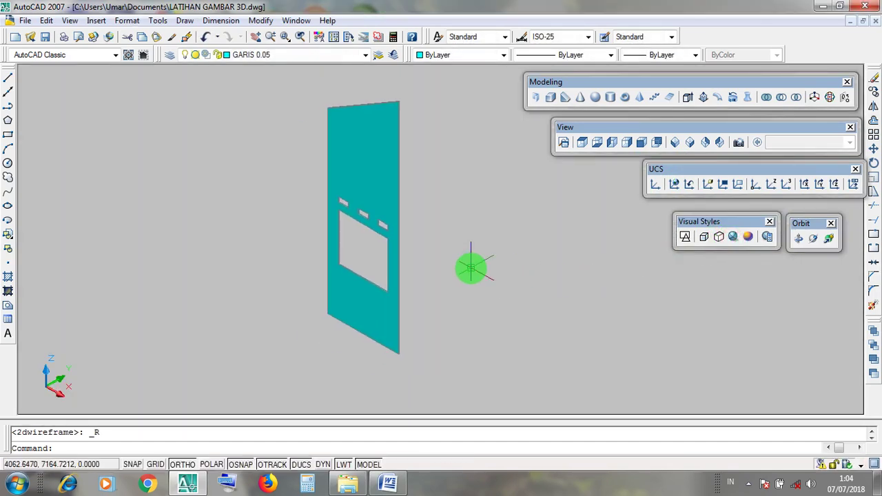
{"action": "scroll", "coordinate": [421, 219], "scroll_direction": "down", "scroll_amount": 2}
{"action": "scroll", "coordinate": [421, 219], "scroll_direction": "down", "scroll_amount": 5}
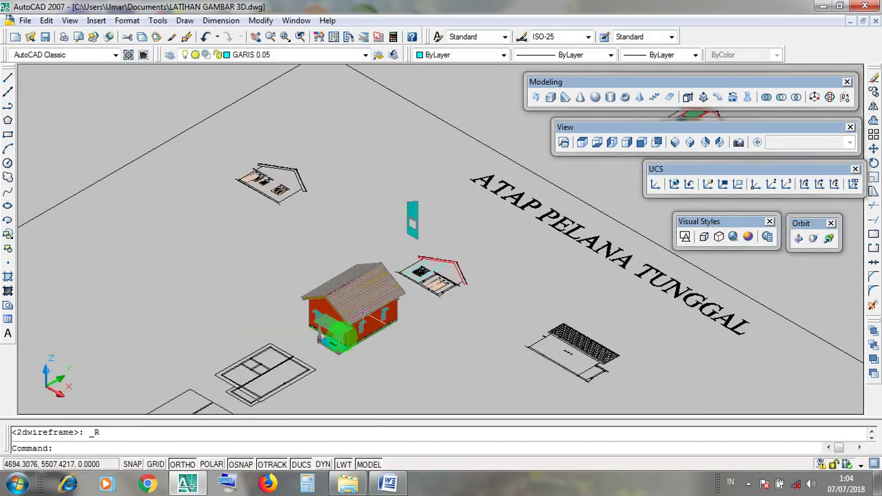
{"action": "scroll", "coordinate": [310, 325], "scroll_direction": "up", "scroll_amount": 3}
{"action": "scroll", "coordinate": [347, 221], "scroll_direction": "up", "scroll_amount": 3}
{"action": "scroll", "coordinate": [370, 173], "scroll_direction": "up", "scroll_amount": 3}
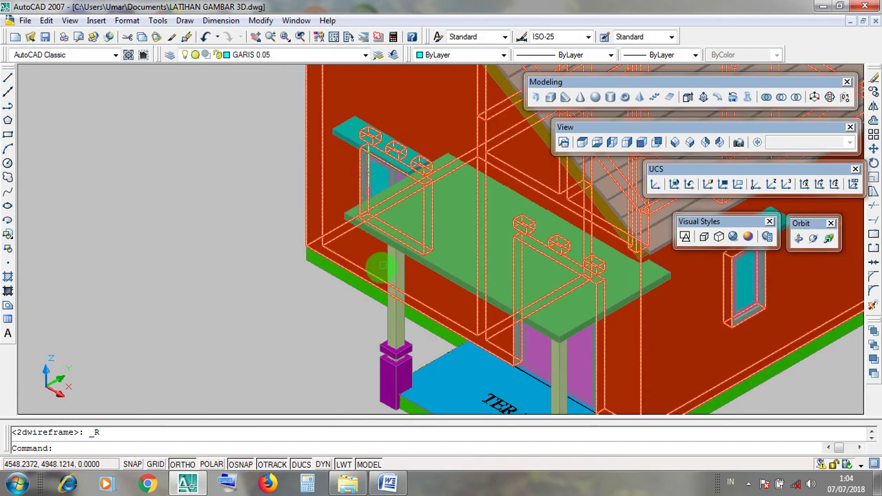
{"action": "scroll", "coordinate": [306, 329], "scroll_direction": "down", "scroll_amount": 3}
{"action": "scroll", "coordinate": [307, 324], "scroll_direction": "down", "scroll_amount": 2}
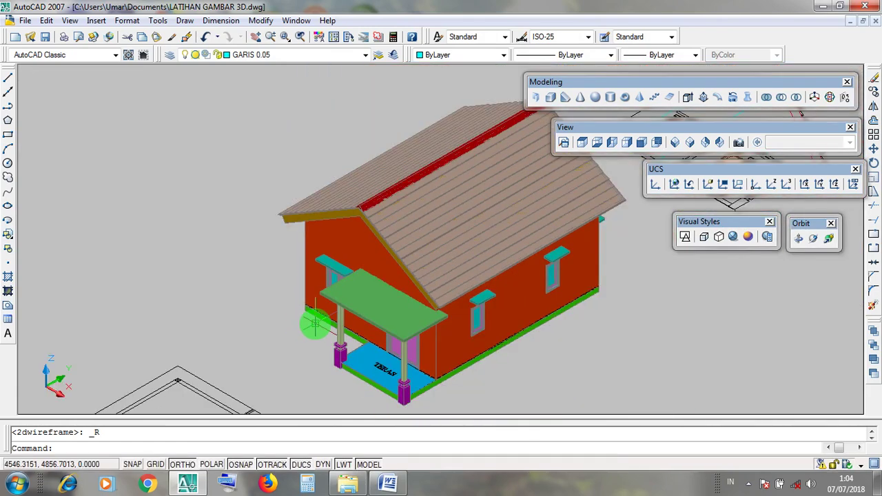
{"action": "scroll", "coordinate": [310, 323], "scroll_direction": "down", "scroll_amount": 3}
{"action": "scroll", "coordinate": [490, 263], "scroll_direction": "up", "scroll_amount": 1}
{"action": "scroll", "coordinate": [489, 264], "scroll_direction": "up", "scroll_amount": 2}
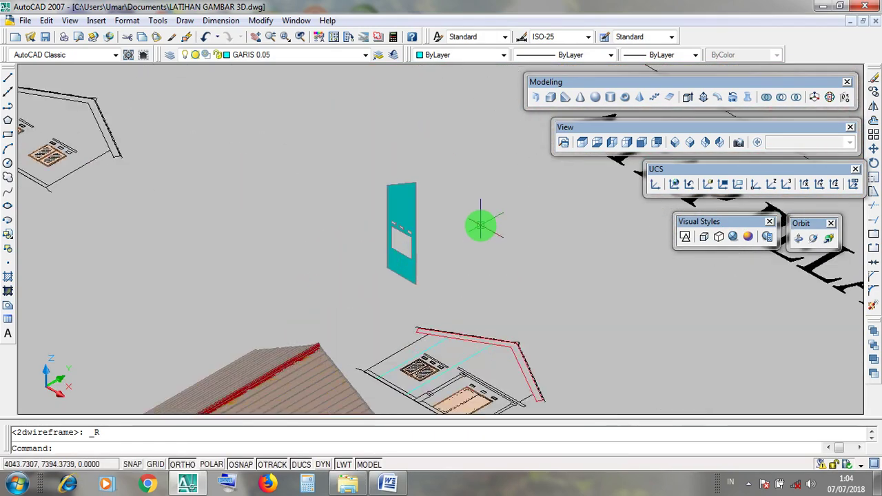
Return the model to the 2D Wireframe visual style with the upright wall panel in view
{"action": "left_click_drag", "start_coordinate": [689, 223], "coordinate": [687, 230]}
{"action": "left_click", "coordinate": [686, 236]}
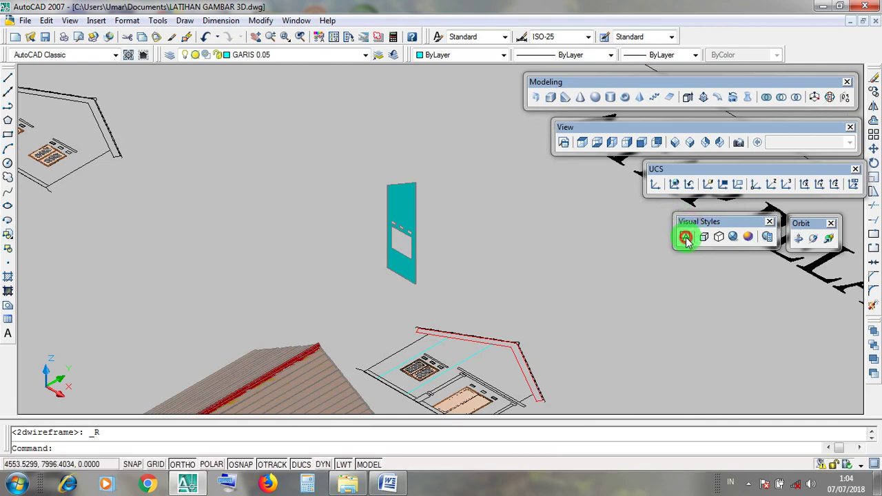
{"action": "scroll", "coordinate": [428, 221], "scroll_direction": "up", "scroll_amount": 4}
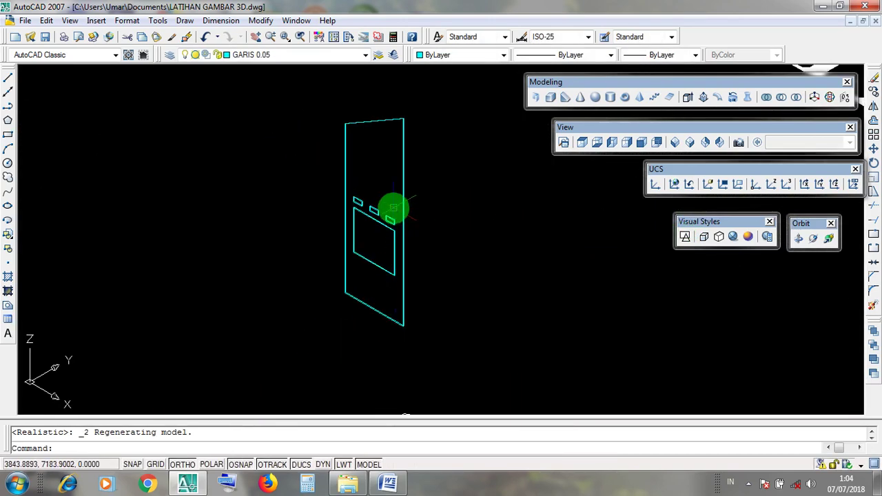
{"action": "left_click", "coordinate": [381, 168]}
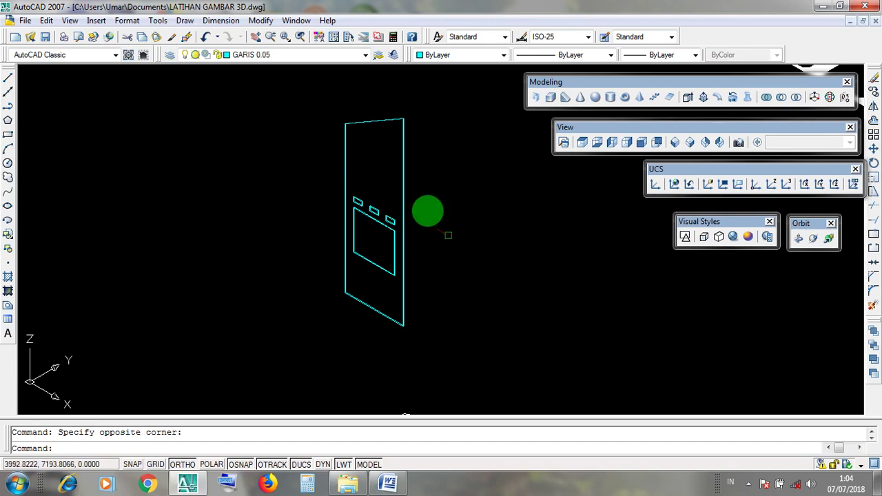
{"action": "scroll", "coordinate": [414, 220], "scroll_direction": "down", "scroll_amount": 5}
{"action": "scroll", "coordinate": [358, 221], "scroll_direction": "up", "scroll_amount": 3}
{"action": "scroll", "coordinate": [390, 232], "scroll_direction": "up", "scroll_amount": 4}
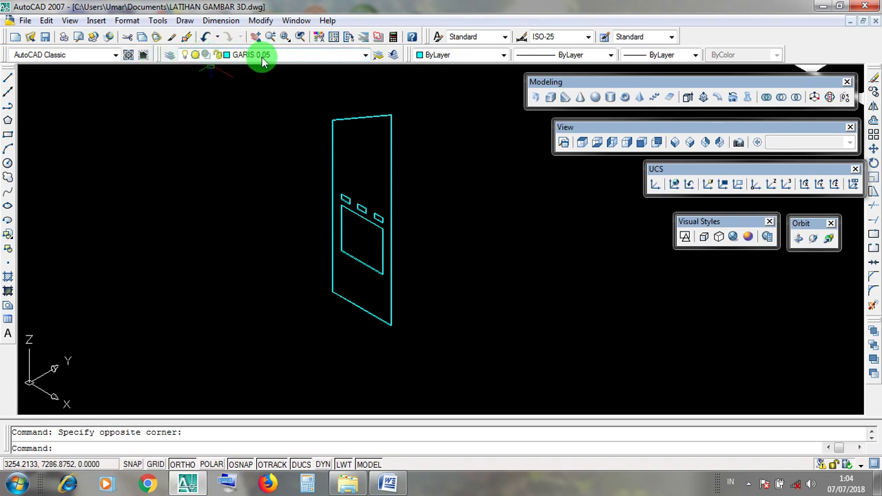
Review the drawing's existing layers without changing the current one
{"action": "left_click", "coordinate": [366, 55]}
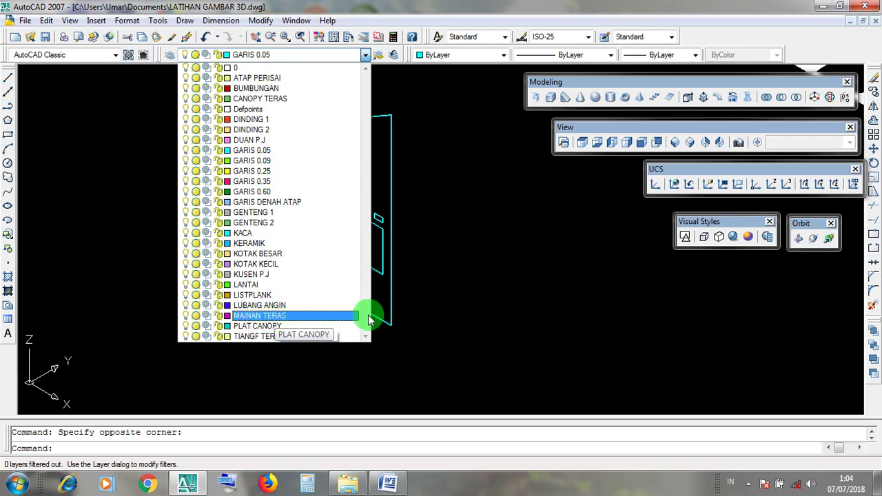
{"action": "left_click", "coordinate": [429, 329]}
{"action": "left_click", "coordinate": [422, 310]}
{"action": "left_click", "coordinate": [431, 315]}
{"action": "left_click", "coordinate": [428, 314]}
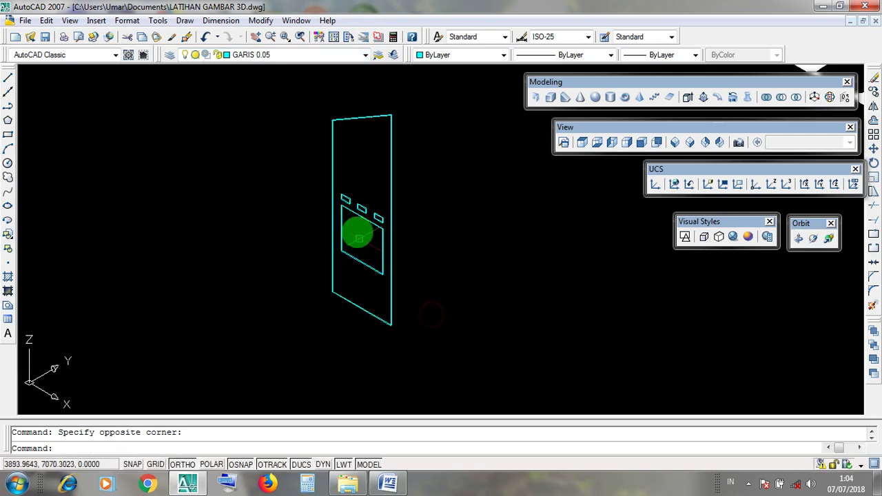
Create a new layer in the Layer Properties Manager and name it MAINAN DINDING
{"action": "left_click", "coordinate": [170, 56]}
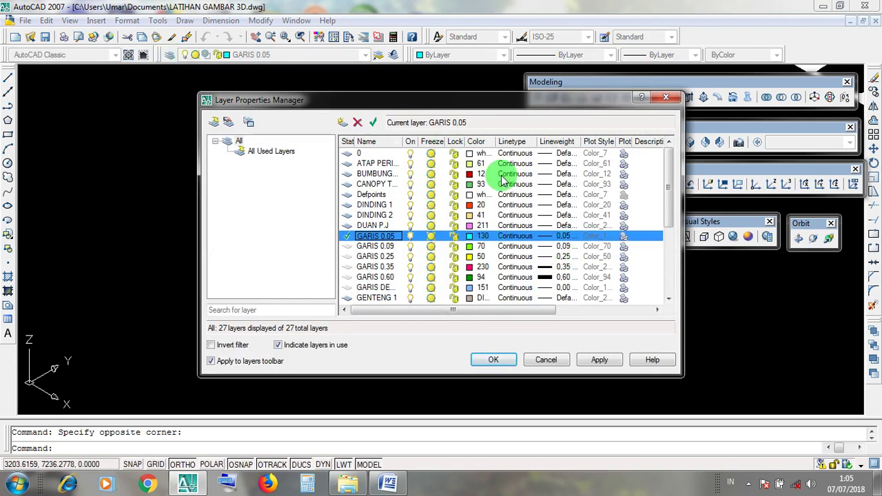
{"action": "left_click", "coordinate": [363, 153]}
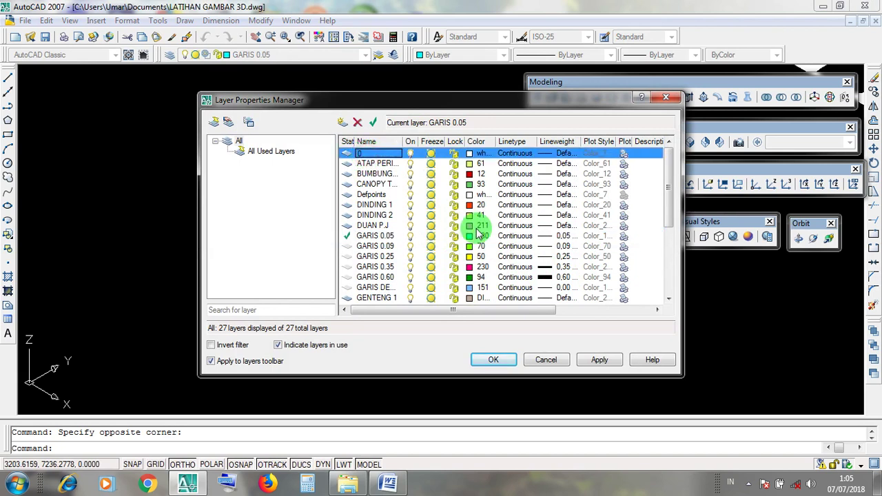
{"action": "left_click", "coordinate": [341, 124]}
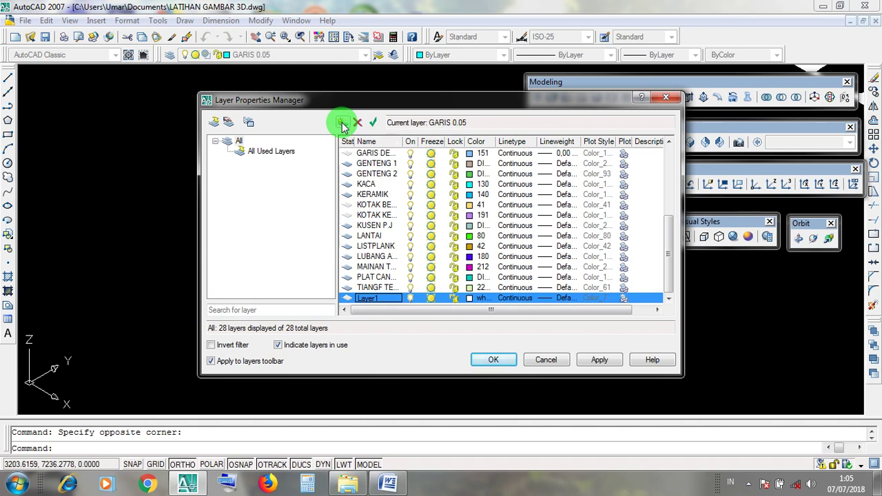
{"action": "right_click", "coordinate": [388, 303]}
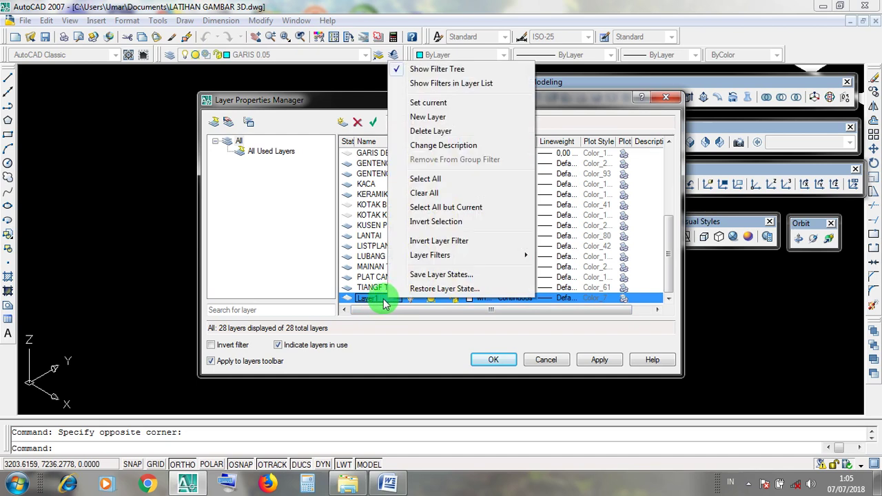
{"action": "left_click", "coordinate": [373, 303]}
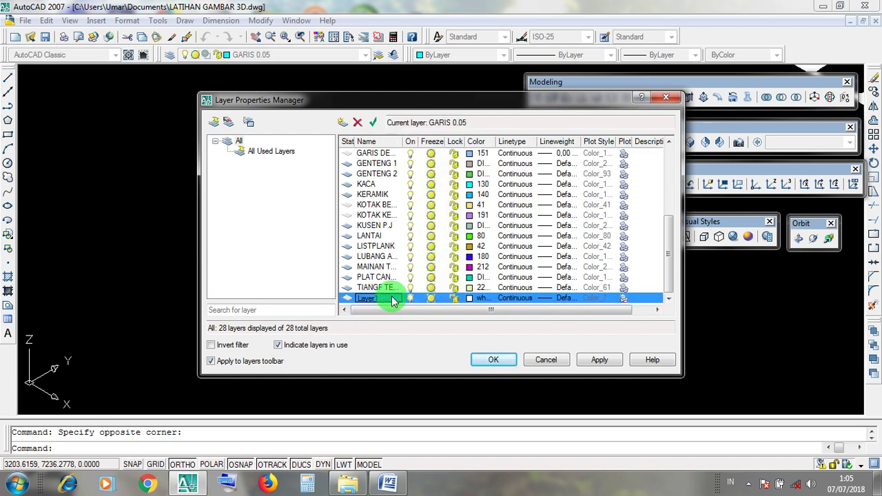
{"action": "right_click", "coordinate": [393, 301]}
{"action": "left_click", "coordinate": [363, 301]}
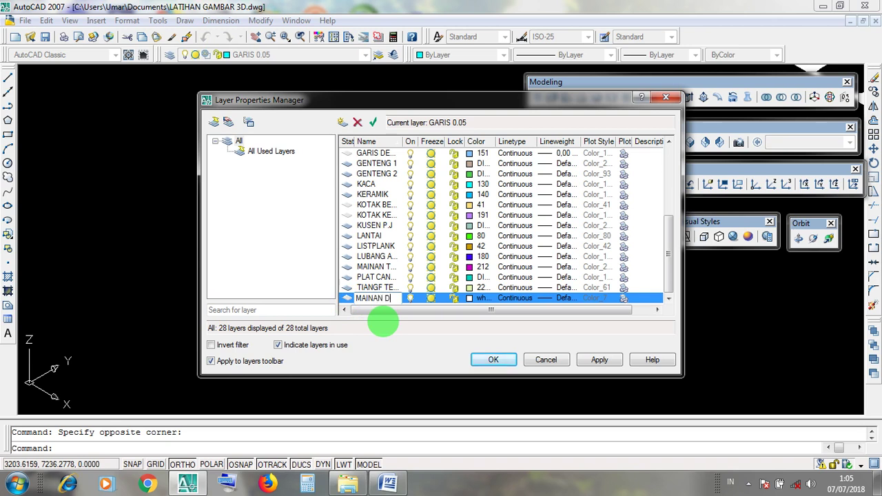
{"action": "type", "text": "NDING"}
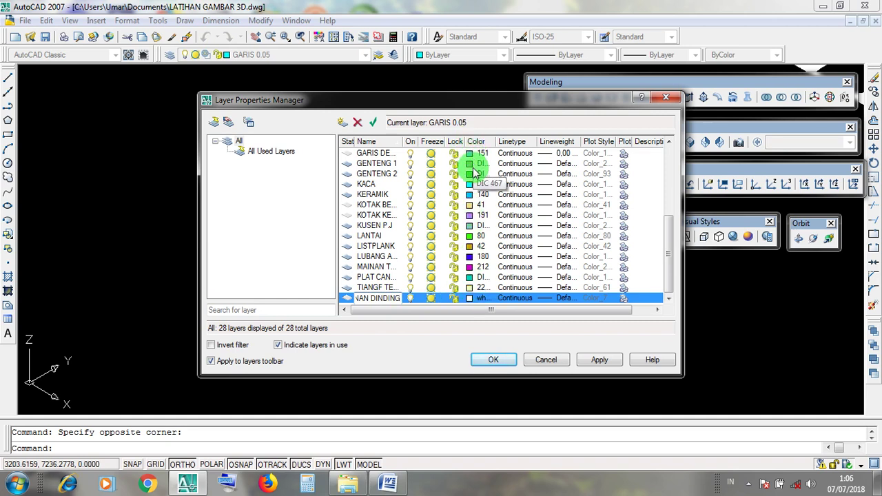
Set the color of the MAINAN DINDING layer to 130 and accept the layer settings
{"action": "left_click", "coordinate": [472, 303]}
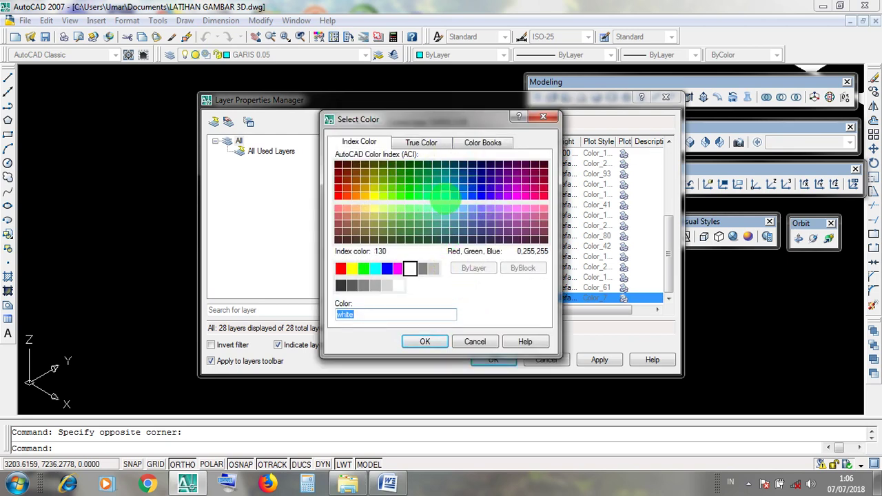
{"action": "left_click", "coordinate": [446, 196]}
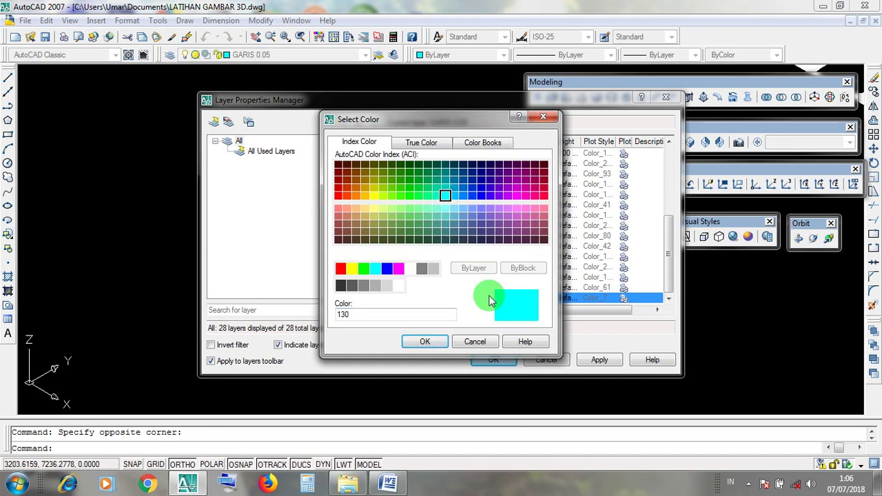
{"action": "left_click", "coordinate": [424, 342]}
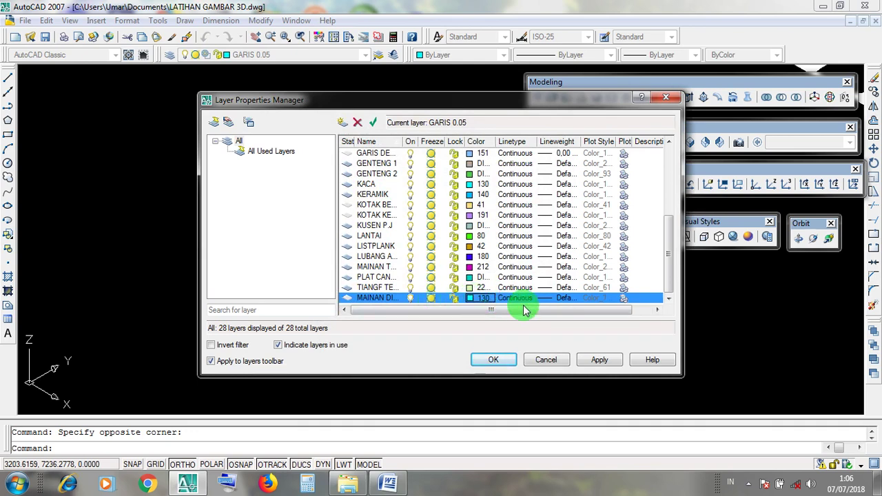
{"action": "left_click", "coordinate": [495, 360]}
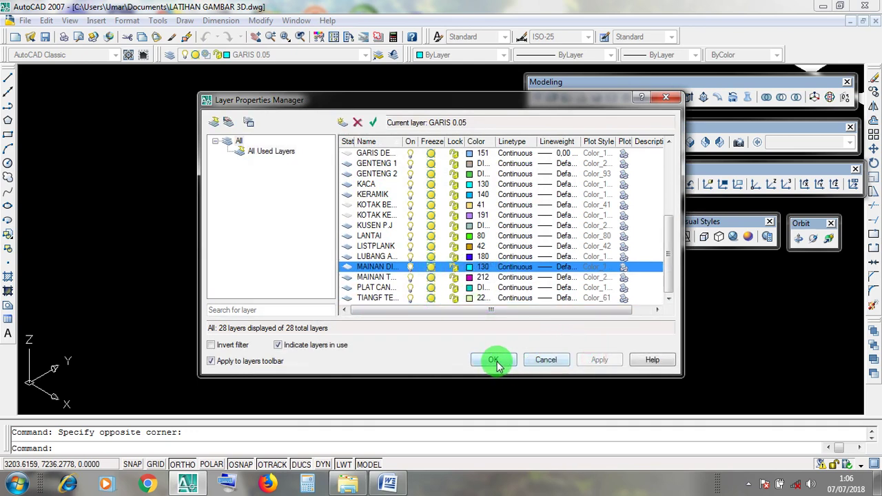
{"action": "middle_click_drag", "start_coordinate": [518, 311], "coordinate": [486, 296], "text": "shift"}
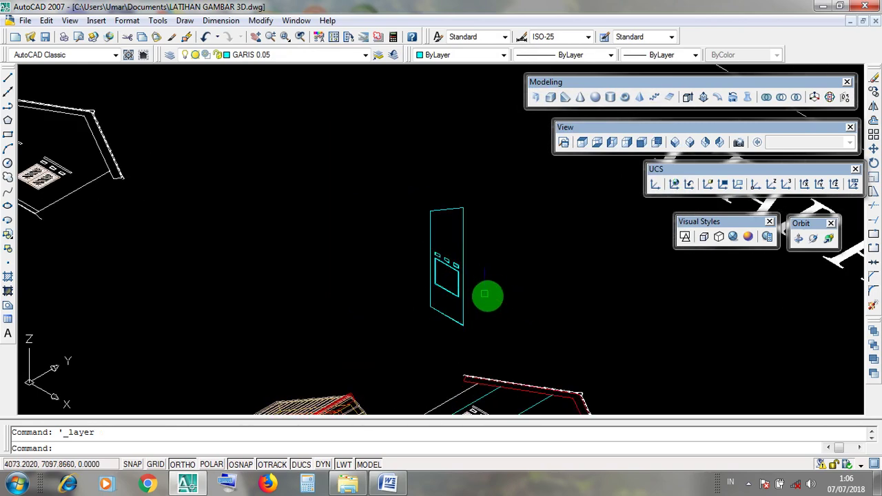
{"action": "left_click", "coordinate": [480, 290]}
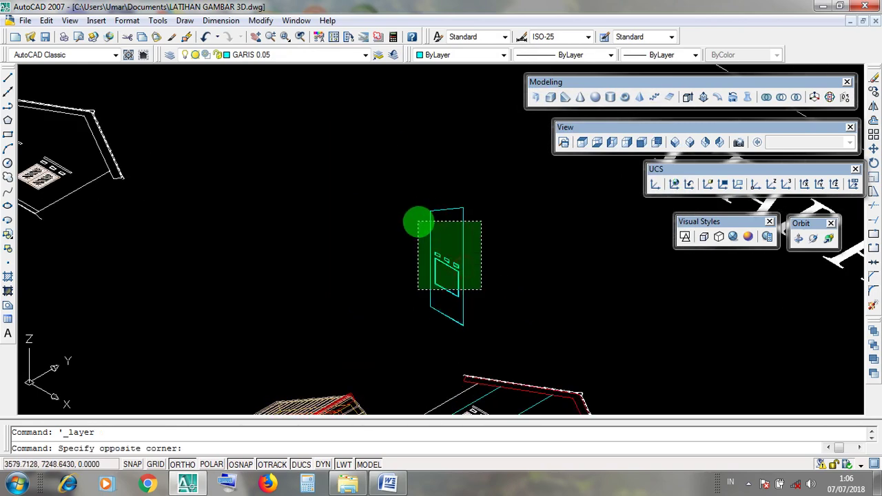
{"action": "left_click", "coordinate": [418, 219]}
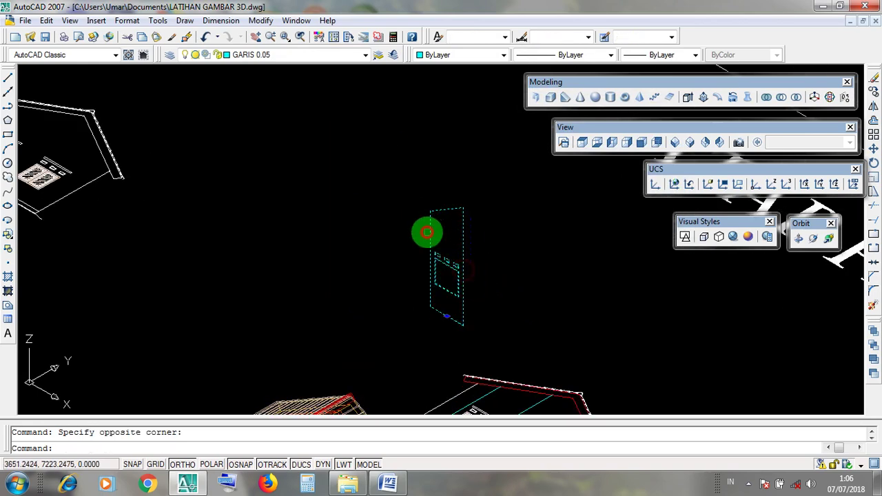
{"action": "key", "text": "Escape"}
{"action": "scroll", "coordinate": [487, 261], "scroll_direction": "down", "scroll_amount": 4}
{"action": "scroll", "coordinate": [487, 261], "scroll_direction": "up", "scroll_amount": 5}
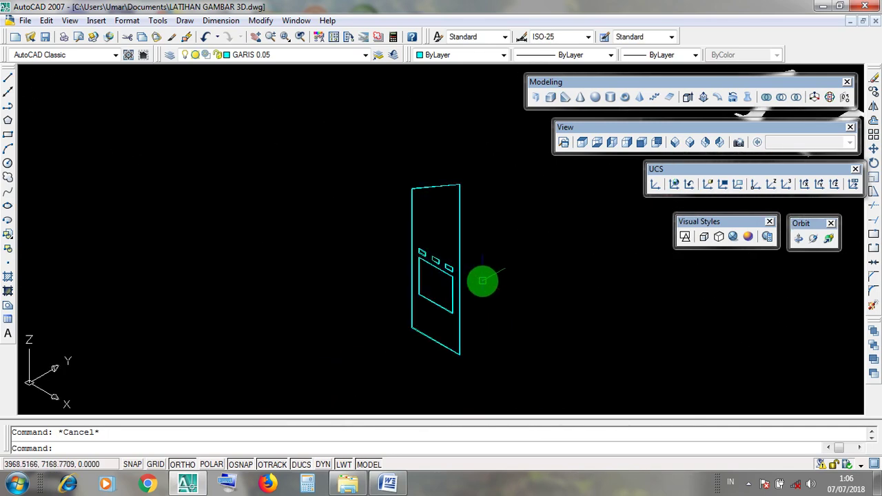
{"action": "left_click", "coordinate": [483, 270]}
{"action": "left_click", "coordinate": [413, 230]}
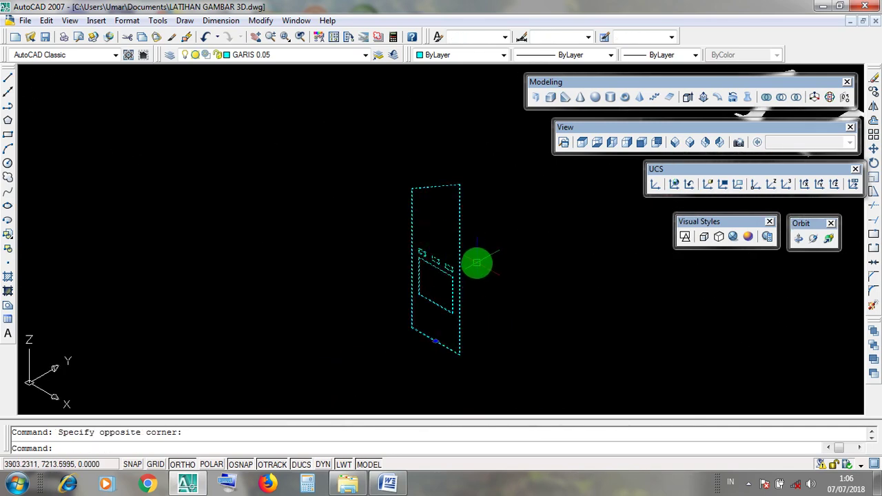
{"action": "key", "text": "Escape"}
Move the upright wall panel to the MAINAN DINDING layer and clear the selection
{"action": "left_click", "coordinate": [470, 295]}
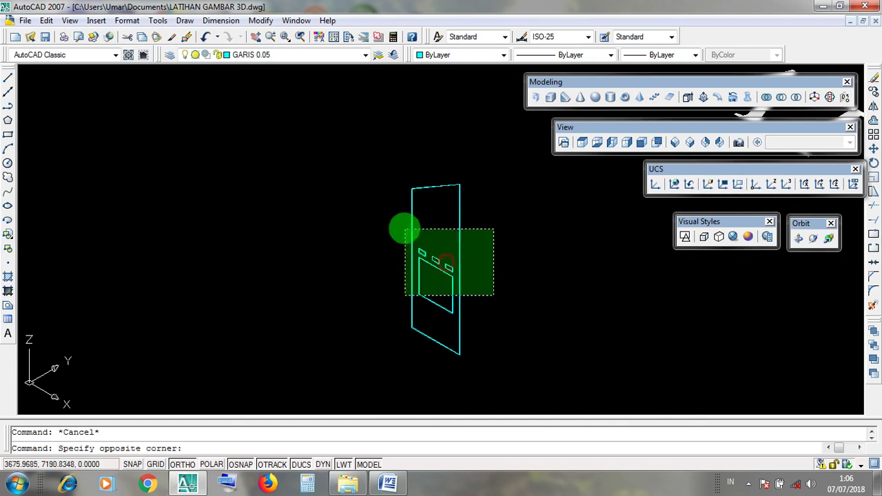
{"action": "left_click", "coordinate": [404, 222]}
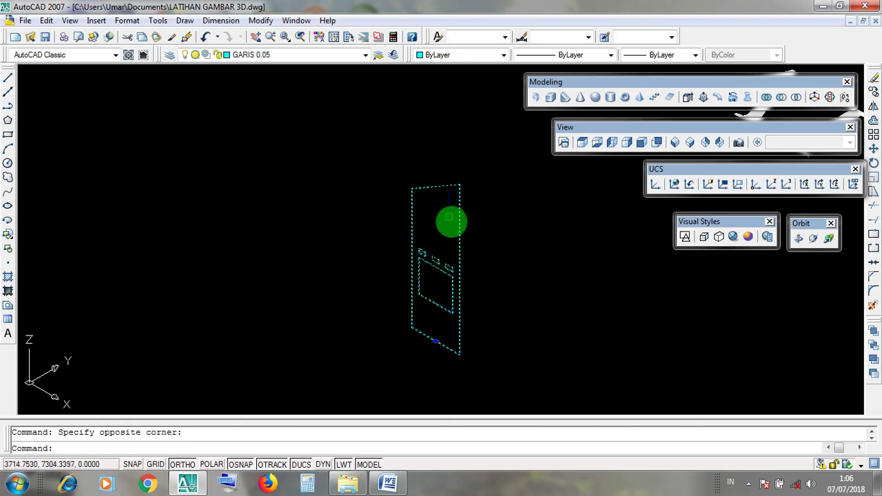
{"action": "scroll", "coordinate": [453, 220], "scroll_direction": "up", "scroll_amount": 3}
{"action": "scroll", "coordinate": [452, 220], "scroll_direction": "down", "scroll_amount": 4}
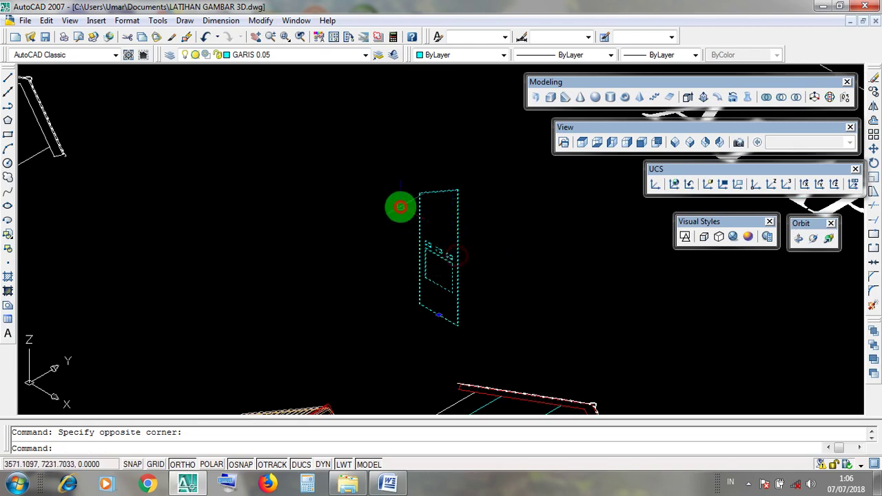
{"action": "left_click", "coordinate": [365, 55]}
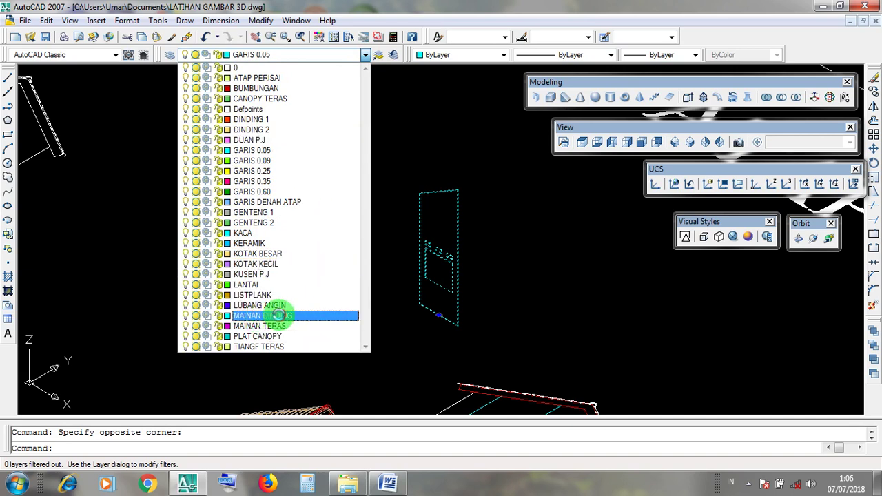
{"action": "left_click", "coordinate": [278, 315]}
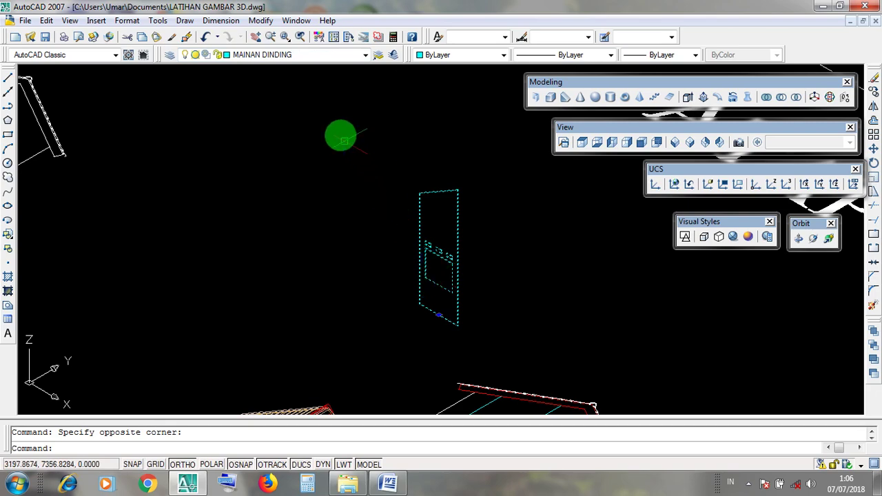
{"action": "scroll", "coordinate": [439, 264], "scroll_direction": "up", "scroll_amount": 3}
{"action": "key", "text": "Escape"}
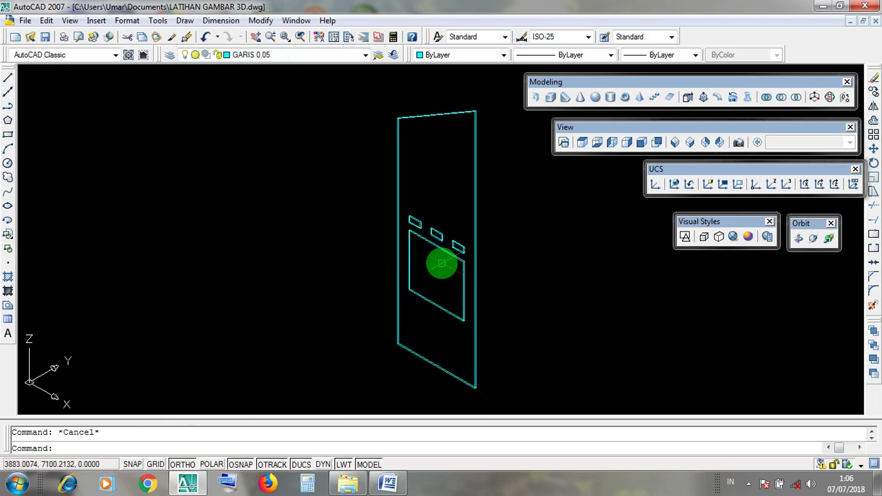
Switch the model to the Realistic visual style and check the wall panel's shaded layer color
{"action": "scroll", "coordinate": [430, 203], "scroll_direction": "down", "scroll_amount": 5}
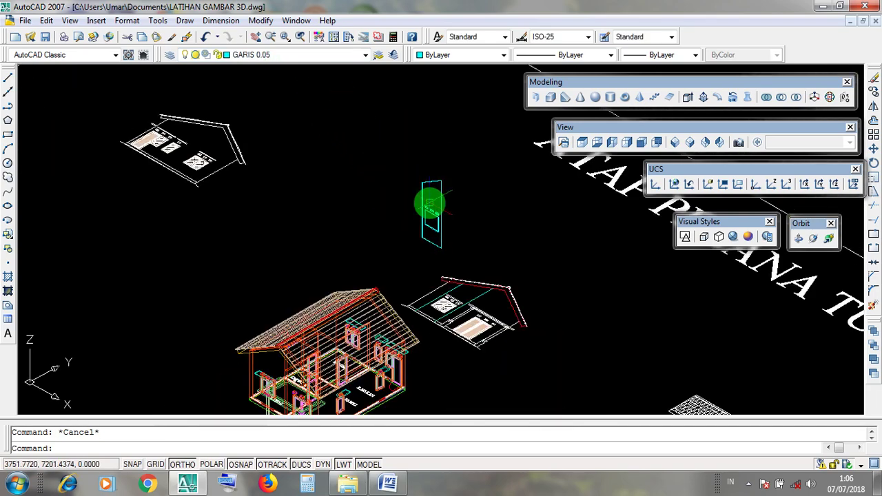
{"action": "middle_click_drag", "start_coordinate": [419, 262], "coordinate": [416, 205]}
{"action": "scroll", "coordinate": [417, 206], "scroll_direction": "up", "scroll_amount": 1}
{"action": "scroll", "coordinate": [423, 173], "scroll_direction": "up", "scroll_amount": 3}
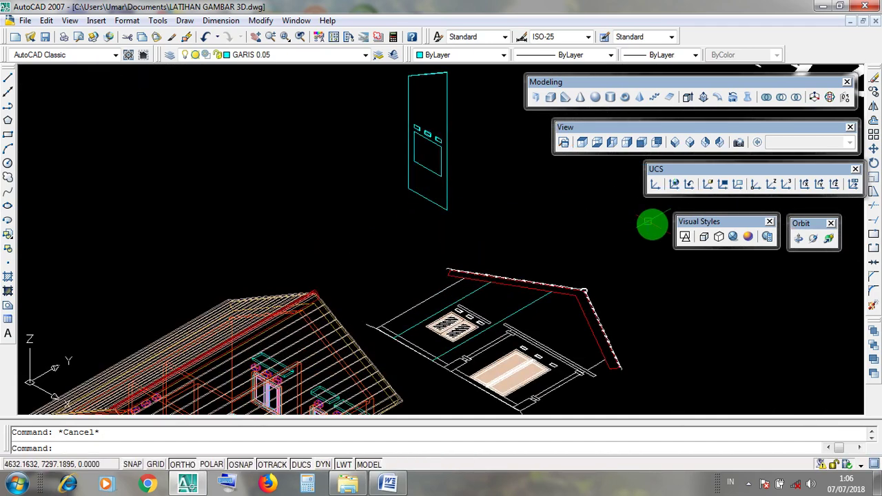
{"action": "left_click_drag", "start_coordinate": [691, 221], "coordinate": [716, 233]}
{"action": "left_click", "coordinate": [732, 236]}
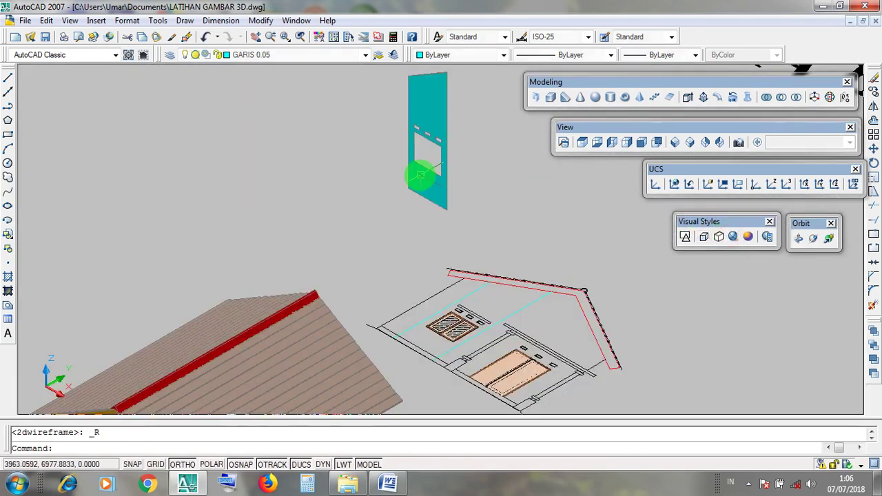
{"action": "scroll", "coordinate": [488, 231], "scroll_direction": "up", "scroll_amount": 4}
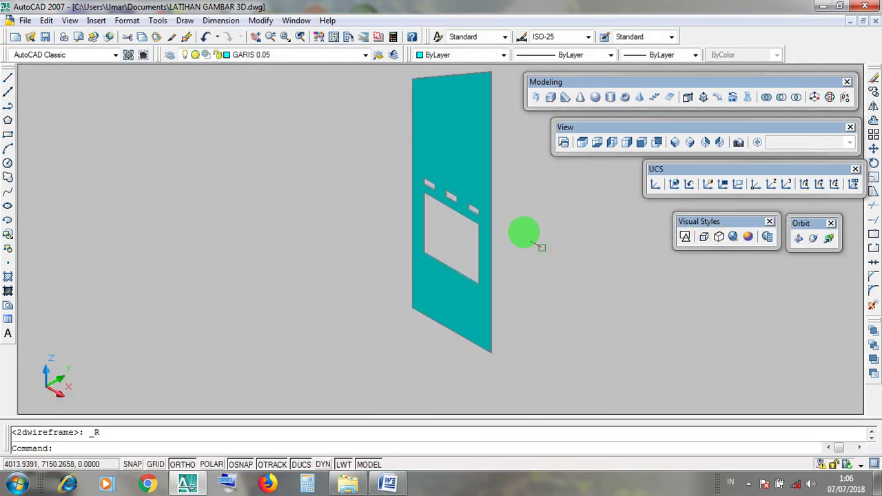
Orbit the shaded model to a front view and inspect the house's facade beside the wall panel
{"action": "scroll", "coordinate": [503, 207], "scroll_direction": "down", "scroll_amount": 3}
{"action": "scroll", "coordinate": [354, 237], "scroll_direction": "up", "scroll_amount": 6}
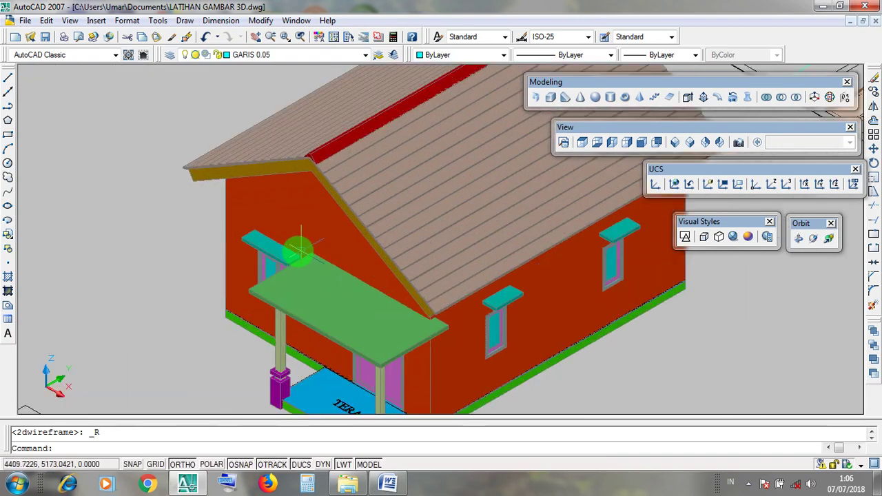
{"action": "scroll", "coordinate": [297, 228], "scroll_direction": "down", "scroll_amount": 5}
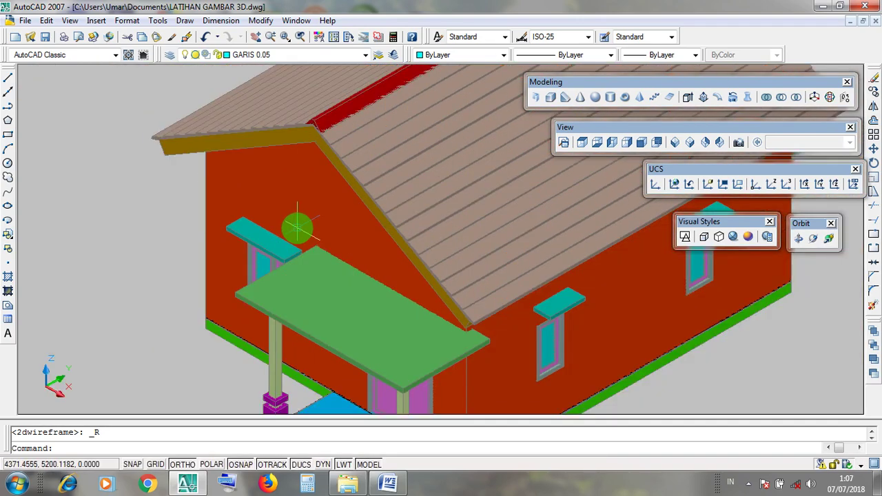
{"action": "left_click", "coordinate": [814, 240]}
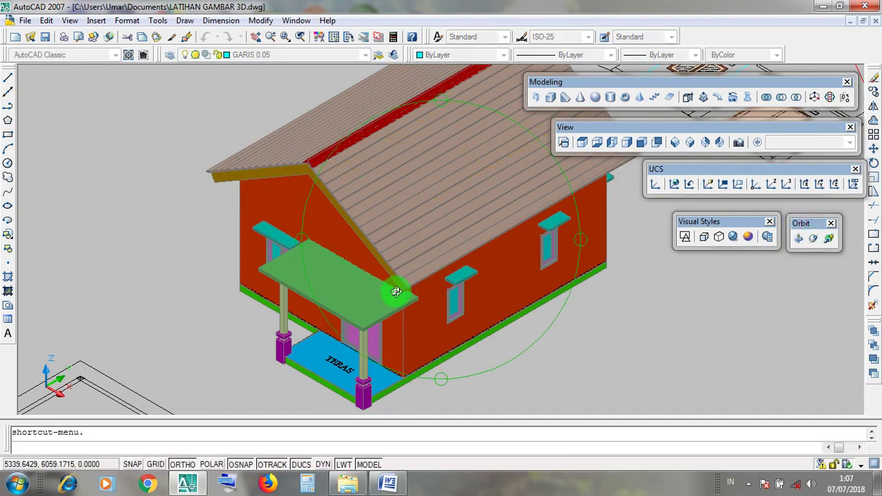
{"action": "scroll", "coordinate": [394, 291], "scroll_direction": "down", "scroll_amount": 3}
{"action": "left_click_drag", "start_coordinate": [426, 276], "coordinate": [496, 244]}
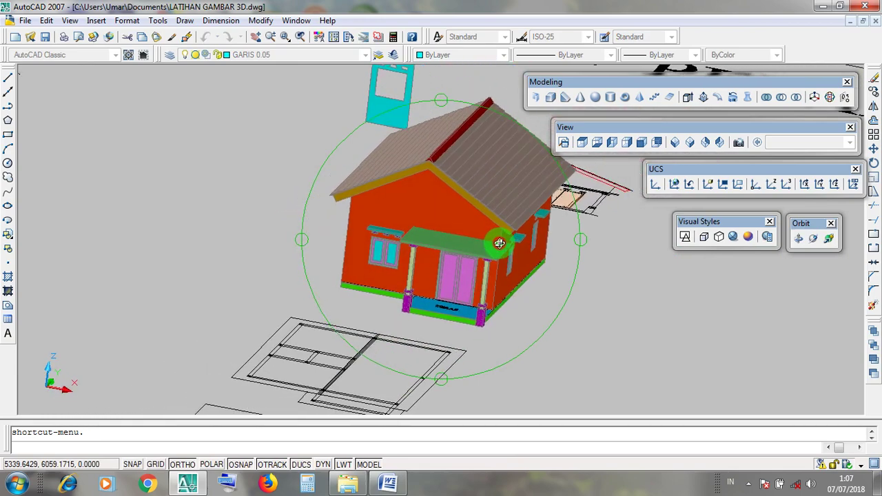
{"action": "scroll", "coordinate": [380, 258], "scroll_direction": "up", "scroll_amount": 6}
{"action": "left_click_drag", "start_coordinate": [520, 306], "coordinate": [453, 287]}
{"action": "scroll", "coordinate": [430, 322], "scroll_direction": "down", "scroll_amount": 4}
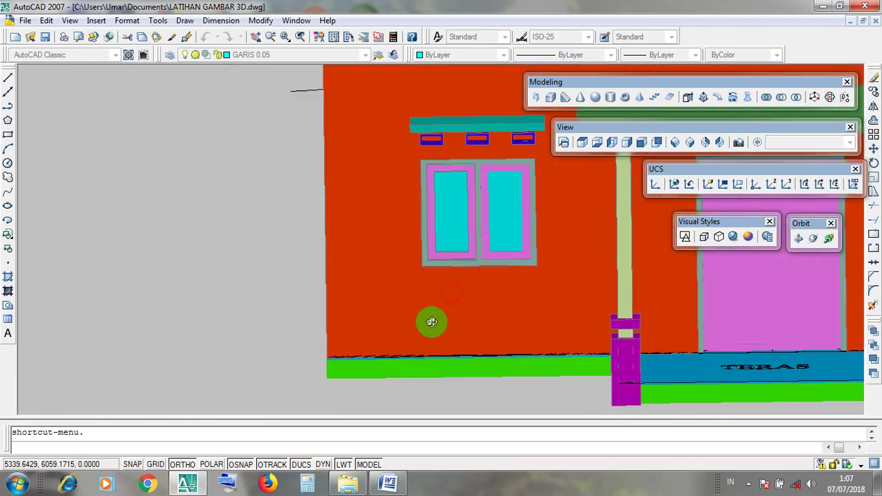
{"action": "scroll", "coordinate": [399, 289], "scroll_direction": "up", "scroll_amount": 1}
{"action": "scroll", "coordinate": [427, 335], "scroll_direction": "down", "scroll_amount": 5}
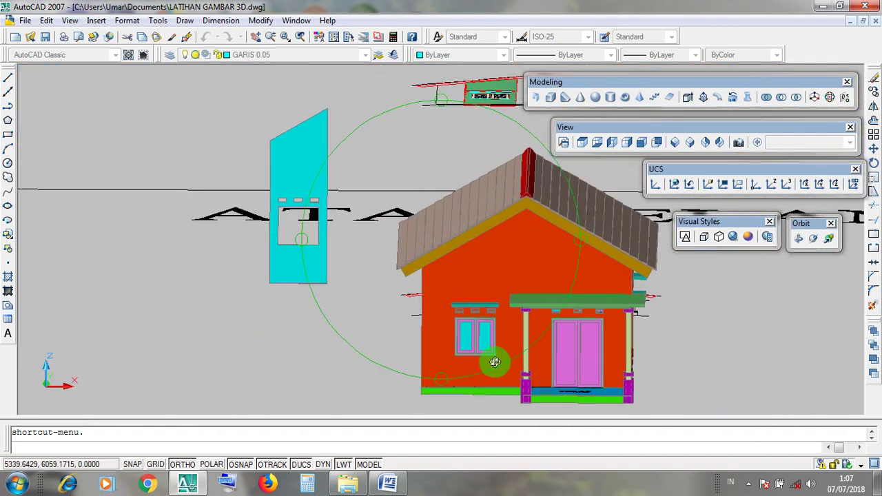
Compare the front window frame and three vents of the house with the matching openings in the wall panel
{"action": "left_click_drag", "start_coordinate": [457, 344], "coordinate": [469, 328]}
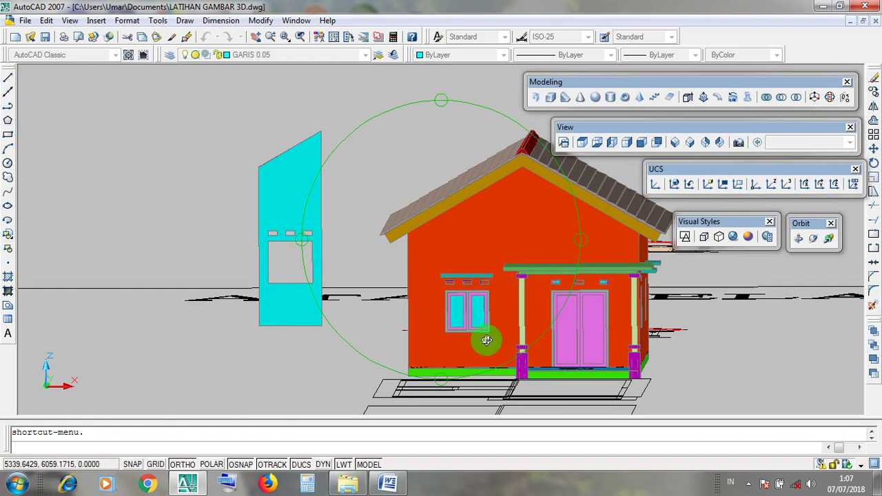
{"action": "scroll", "coordinate": [486, 340], "scroll_direction": "up", "scroll_amount": 4}
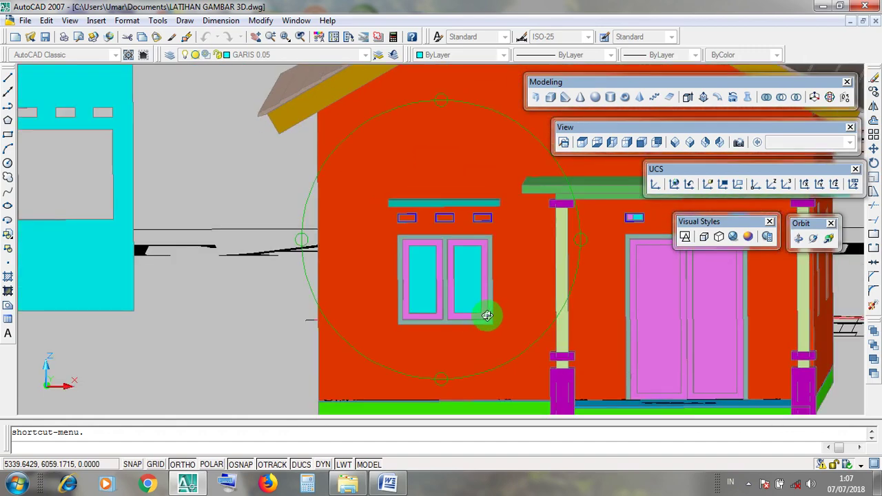
{"action": "scroll", "coordinate": [487, 316], "scroll_direction": "up", "scroll_amount": 4}
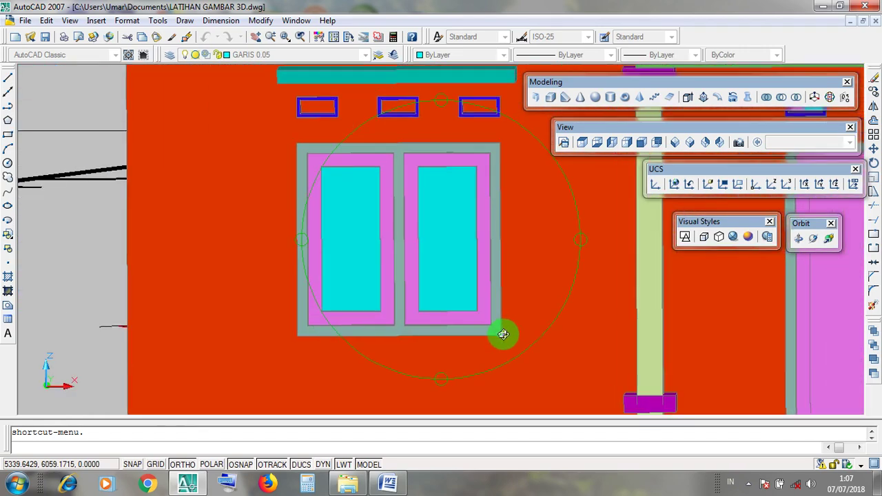
{"action": "scroll", "coordinate": [503, 338], "scroll_direction": "up", "scroll_amount": 2}
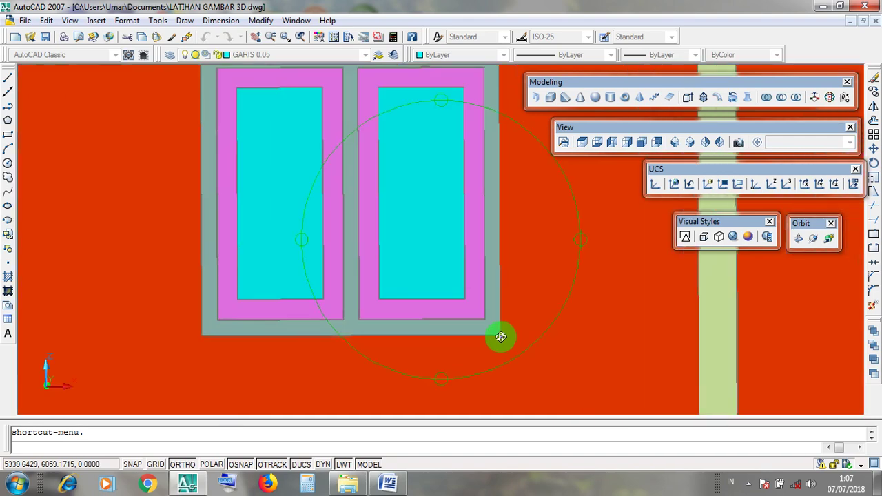
{"action": "scroll", "coordinate": [500, 334], "scroll_direction": "down", "scroll_amount": 1}
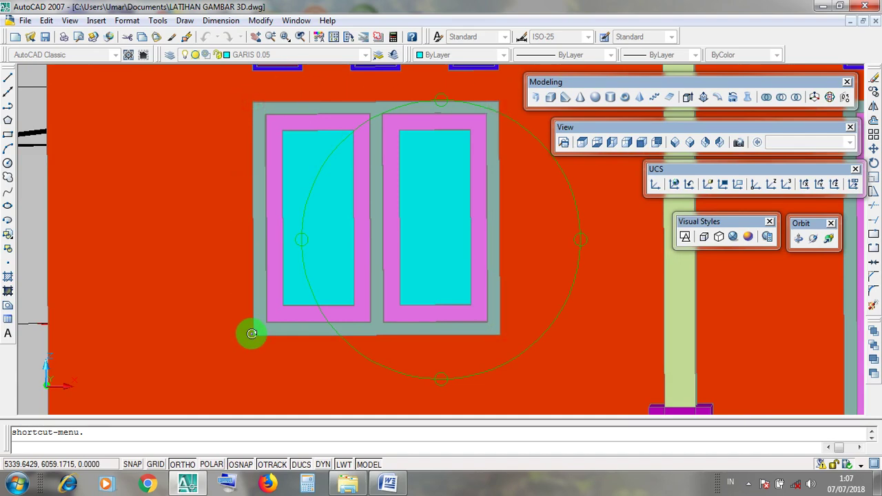
{"action": "left_click_drag", "start_coordinate": [261, 340], "coordinate": [374, 256]}
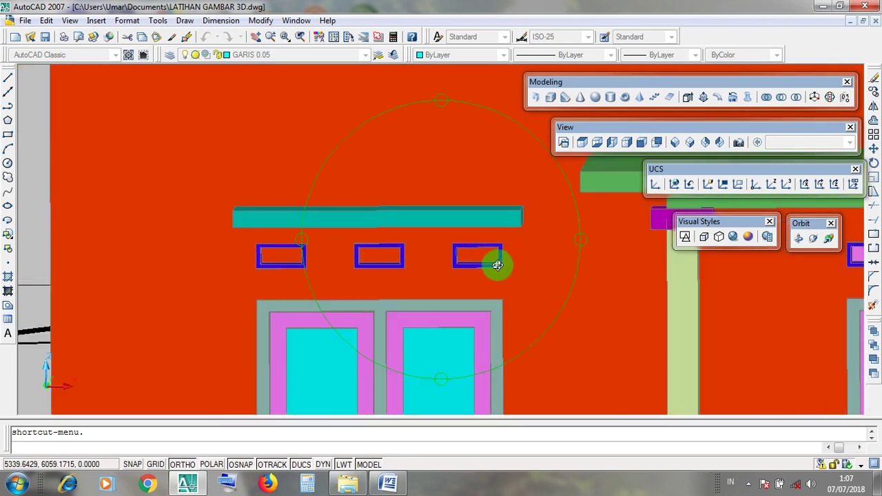
{"action": "left_click_drag", "start_coordinate": [440, 231], "coordinate": [234, 267]}
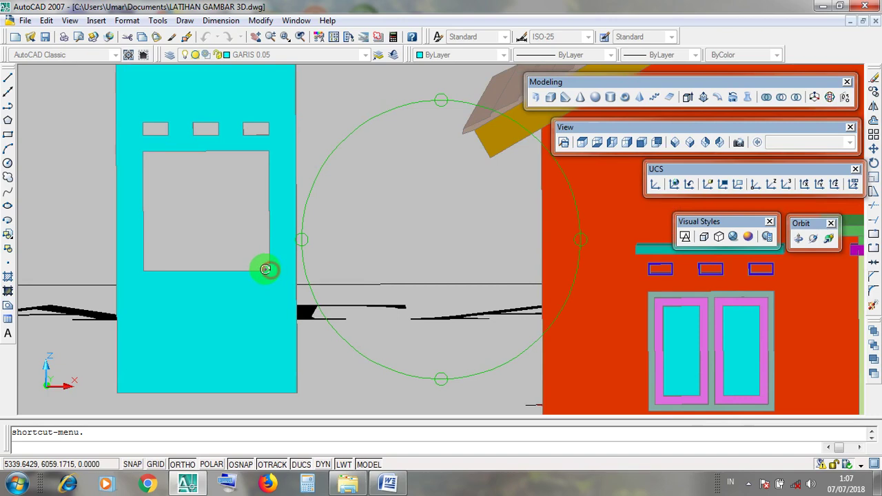
Examine the window frame and vents on the green wall section of the flat front elevation drawing
{"action": "left_click_drag", "start_coordinate": [347, 297], "coordinate": [230, 206]}
{"action": "scroll", "coordinate": [439, 336], "scroll_direction": "up", "scroll_amount": 5}
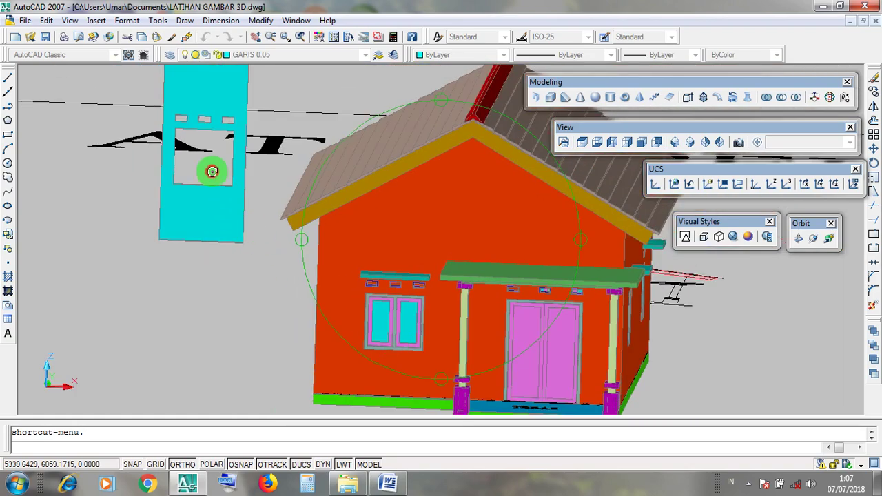
{"action": "scroll", "coordinate": [439, 339], "scroll_direction": "down", "scroll_amount": 3}
{"action": "left_click_drag", "start_coordinate": [440, 338], "coordinate": [488, 250]}
{"action": "scroll", "coordinate": [488, 249], "scroll_direction": "up", "scroll_amount": 10}
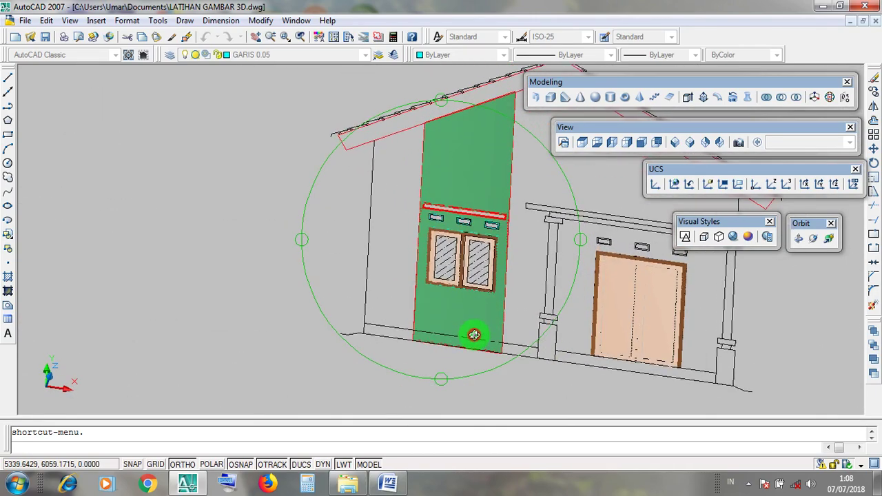
{"action": "left_click_drag", "start_coordinate": [480, 282], "coordinate": [501, 362]}
{"action": "left_click", "coordinate": [277, 123]}
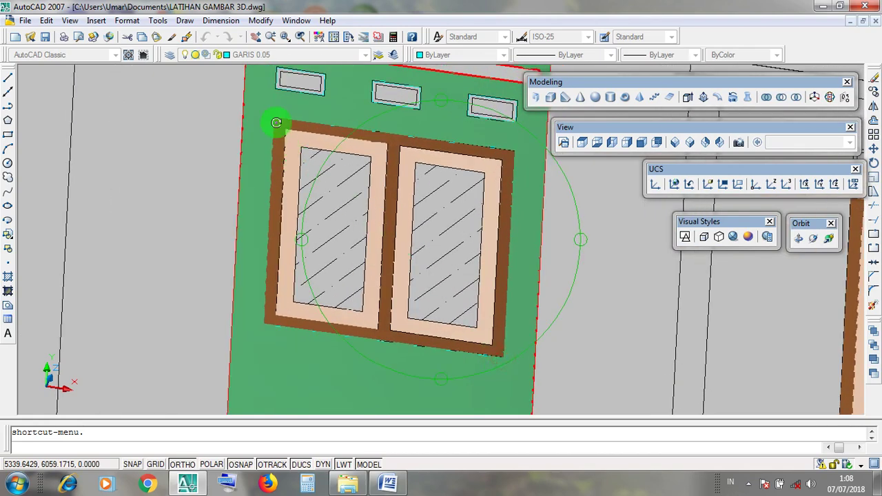
Examine the window frame's corners on the green wall section, and orbit back to a front view of the 3D house and wall panel
{"action": "left_click", "coordinate": [516, 151]}
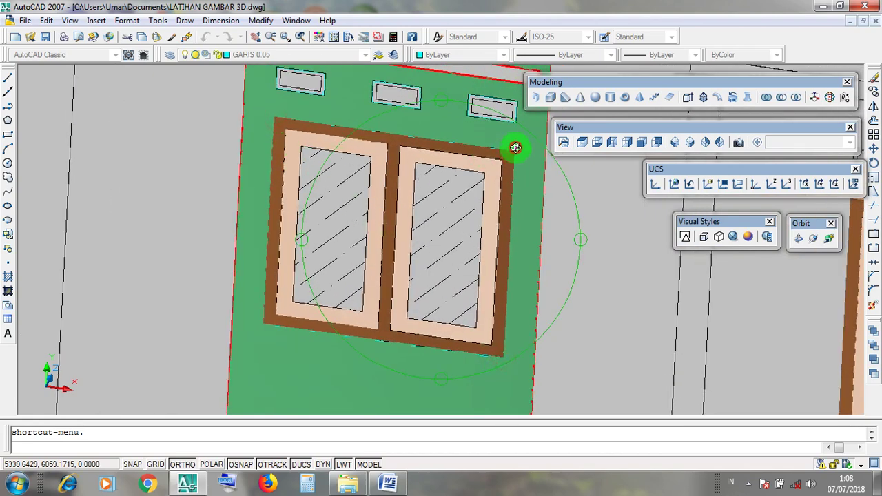
{"action": "left_click", "coordinate": [268, 323]}
{"action": "scroll", "coordinate": [484, 260], "scroll_direction": "down", "scroll_amount": 3}
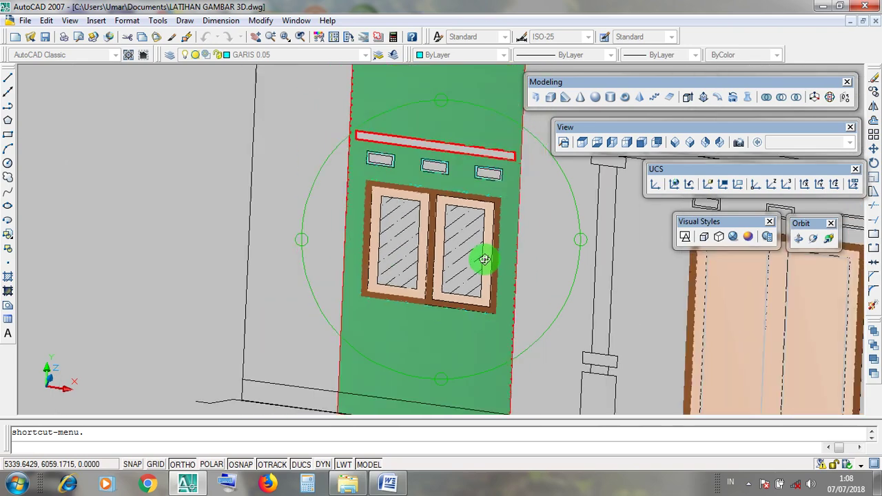
{"action": "scroll", "coordinate": [484, 260], "scroll_direction": "down", "scroll_amount": 10}
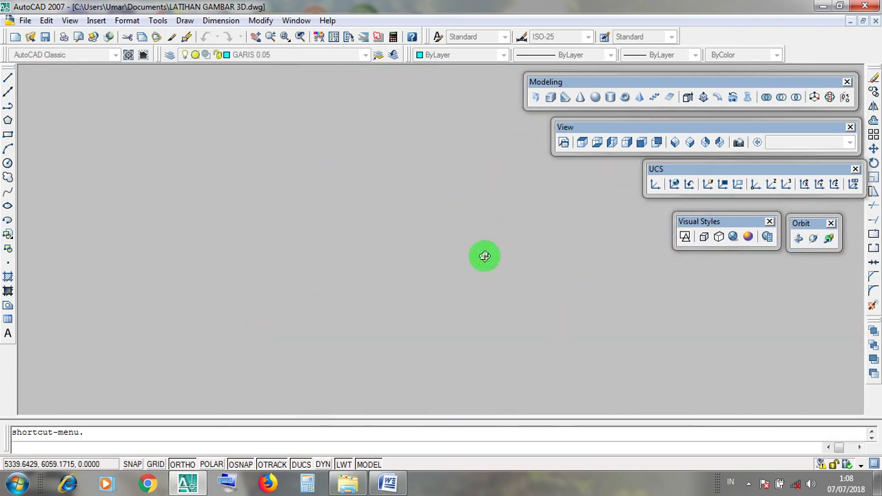
{"action": "scroll", "coordinate": [485, 256], "scroll_direction": "up", "scroll_amount": 10}
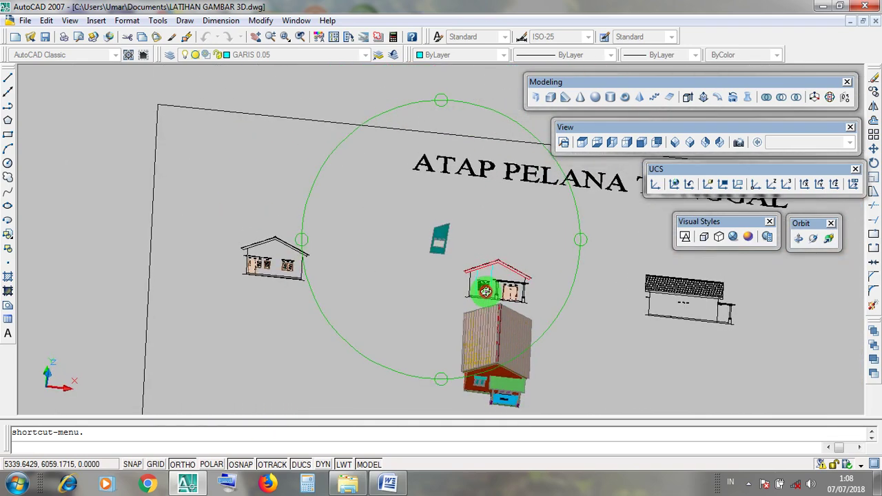
{"action": "left_click_drag", "start_coordinate": [485, 291], "coordinate": [475, 354]}
{"action": "scroll", "coordinate": [473, 344], "scroll_direction": "up", "scroll_amount": 5}
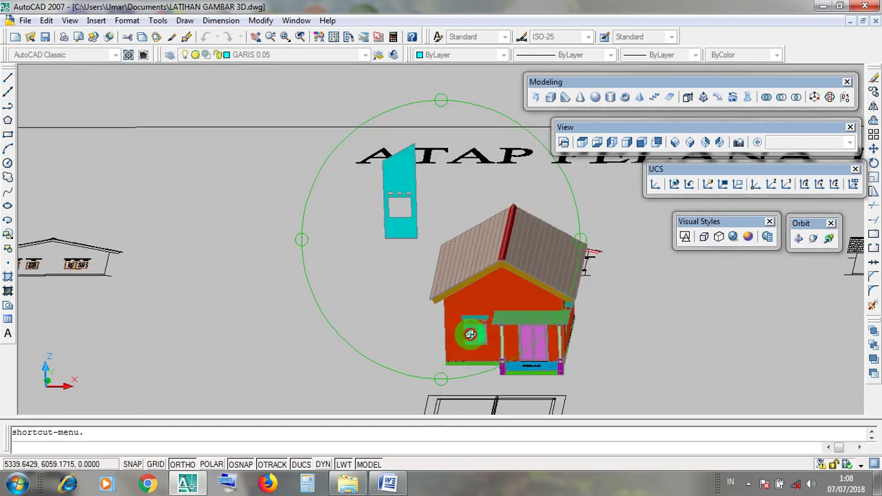
{"action": "key", "text": "Escape"}
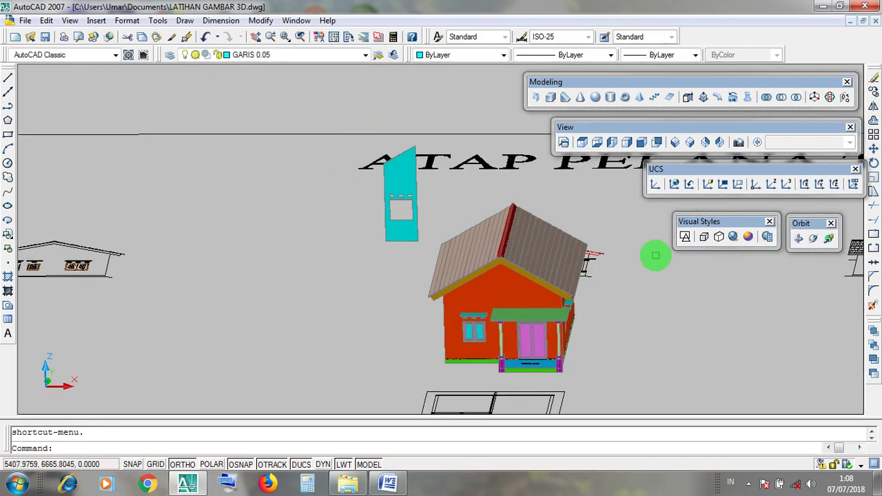
Switch the model to the 2D Wireframe visual style and the southeast isometric view
{"action": "left_click_drag", "start_coordinate": [698, 221], "coordinate": [700, 224]}
{"action": "left_click", "coordinate": [686, 238]}
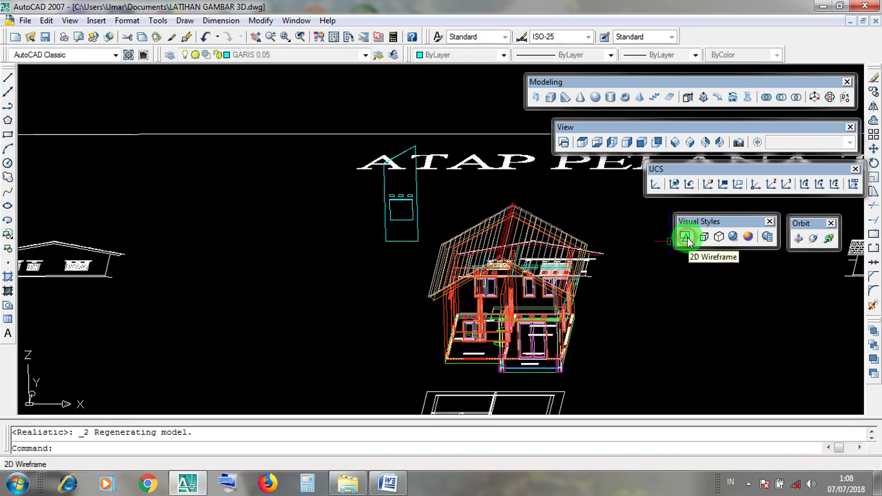
{"action": "left_click", "coordinate": [693, 142]}
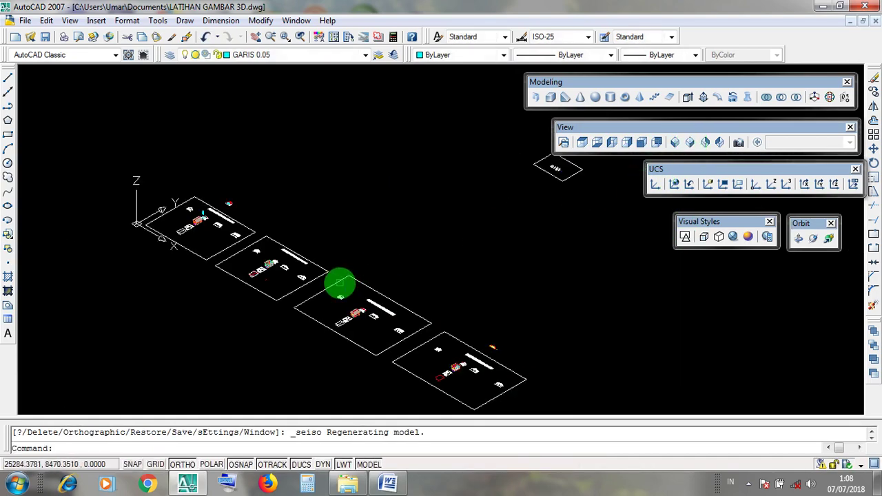
{"action": "scroll", "coordinate": [348, 311], "scroll_direction": "up", "scroll_amount": 3}
{"action": "scroll", "coordinate": [348, 314], "scroll_direction": "up", "scroll_amount": 5}
{"action": "scroll", "coordinate": [497, 338], "scroll_direction": "up", "scroll_amount": 3}
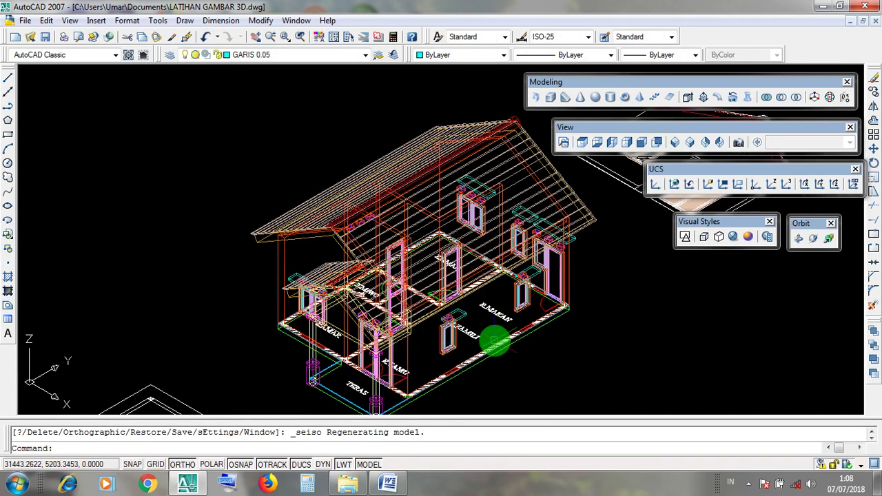
Look through the drawing sheets and locate the 3D house that stands beside the upright wall panel
{"action": "scroll", "coordinate": [538, 359], "scroll_direction": "down", "scroll_amount": 6}
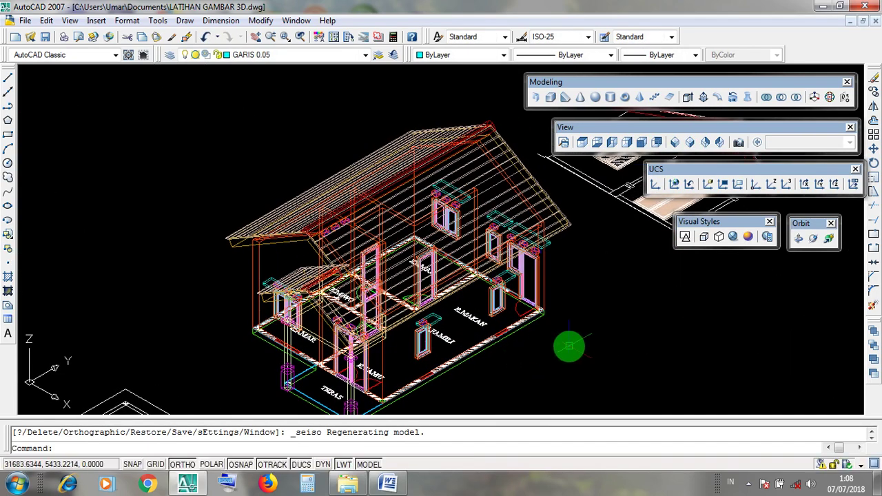
{"action": "scroll", "coordinate": [538, 269], "scroll_direction": "down", "scroll_amount": 5}
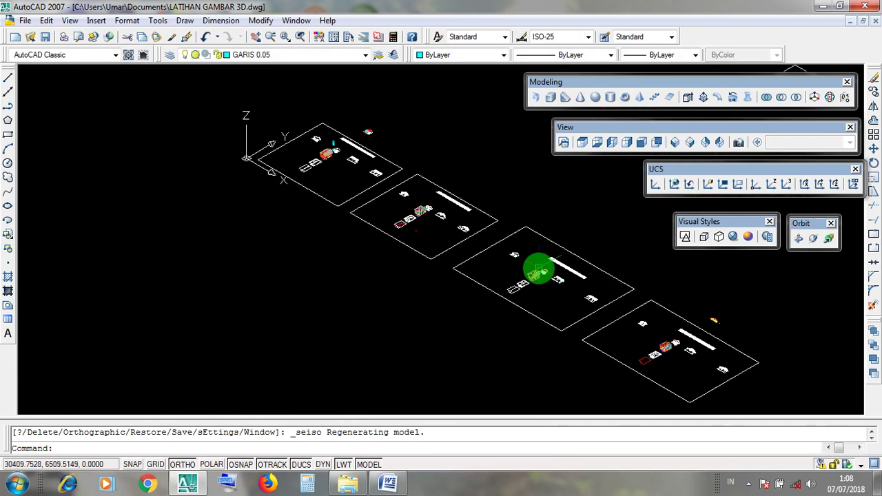
{"action": "scroll", "coordinate": [545, 269], "scroll_direction": "up", "scroll_amount": 7}
{"action": "scroll", "coordinate": [441, 265], "scroll_direction": "down", "scroll_amount": 6}
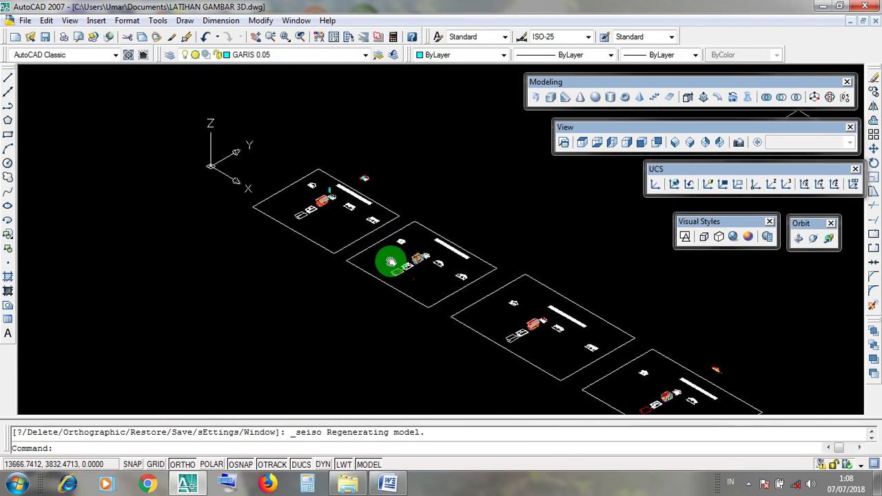
{"action": "scroll", "coordinate": [388, 262], "scroll_direction": "up", "scroll_amount": 6}
{"action": "scroll", "coordinate": [327, 214], "scroll_direction": "up", "scroll_amount": 5}
{"action": "scroll", "coordinate": [434, 227], "scroll_direction": "up", "scroll_amount": 1}
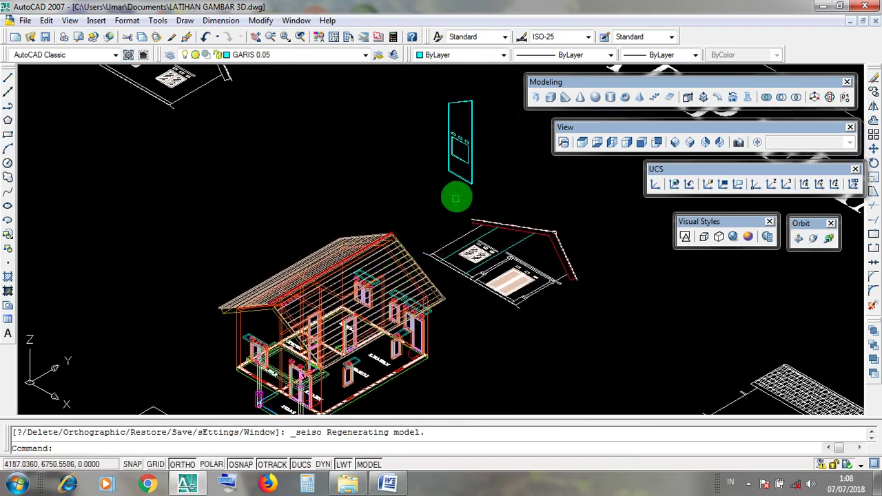
{"action": "middle_click_drag", "start_coordinate": [421, 333], "coordinate": [416, 271]}
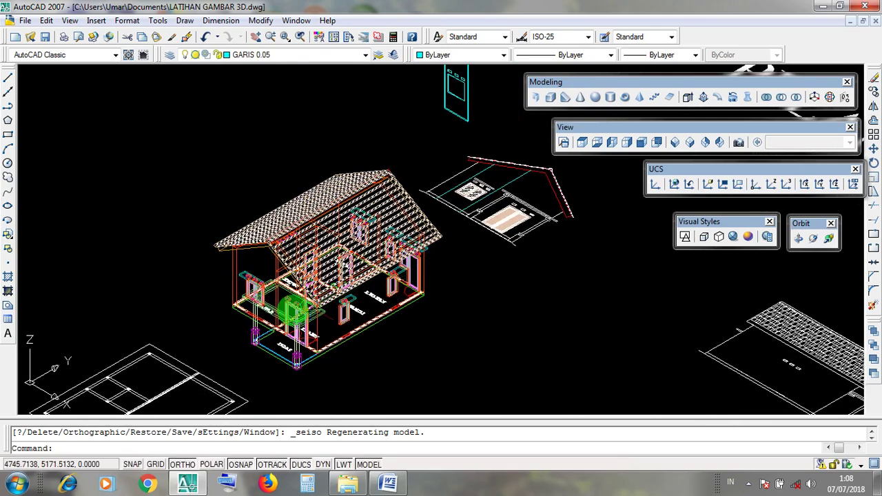
{"action": "middle_click_drag", "start_coordinate": [469, 295], "coordinate": [465, 307]}
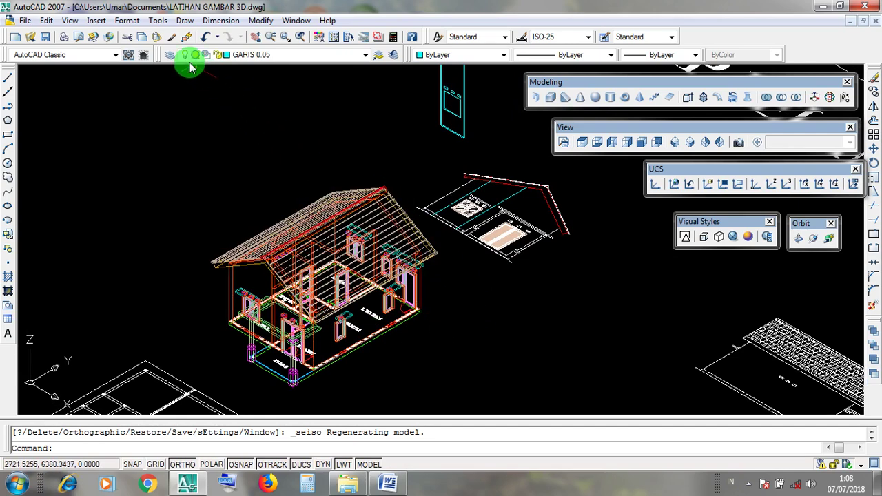
Turn off the layers 0, ATAP PERISAI, BUMBUNGAN, CANOPY TERAS, DUAN P.J, GENTENG 1, GENTENG 2, KACA and KERAMIK
{"action": "left_click", "coordinate": [366, 56]}
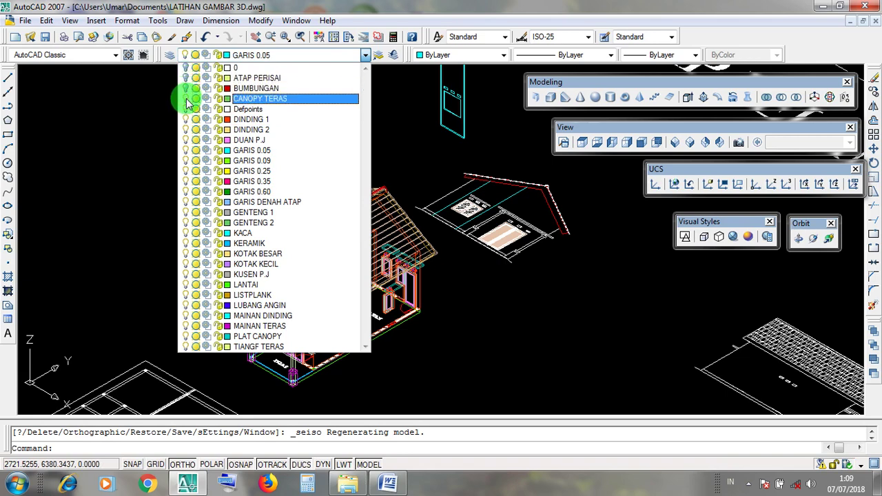
{"action": "left_click", "coordinate": [185, 143]}
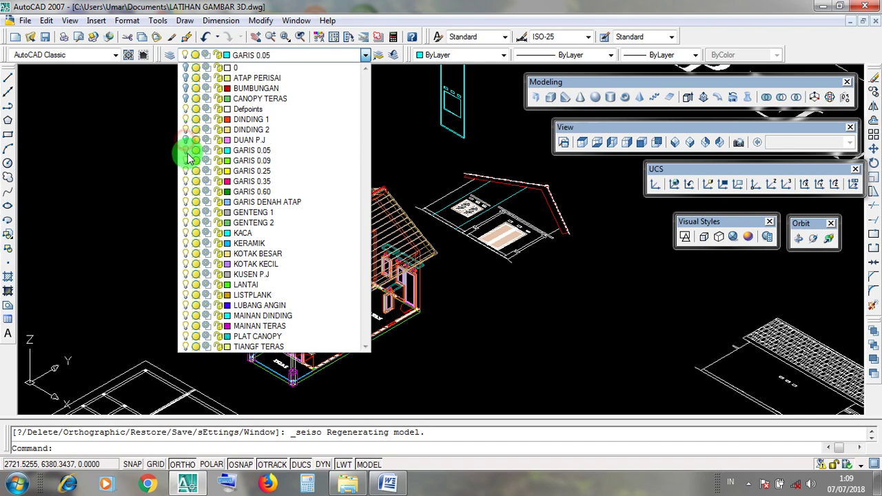
{"action": "left_click", "coordinate": [186, 223]}
{"action": "left_click", "coordinate": [186, 234]}
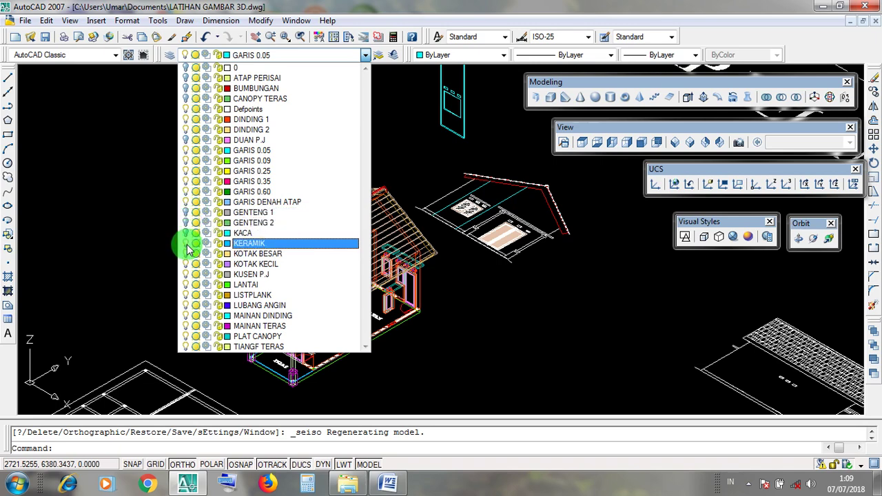
{"action": "left_click", "coordinate": [187, 244]}
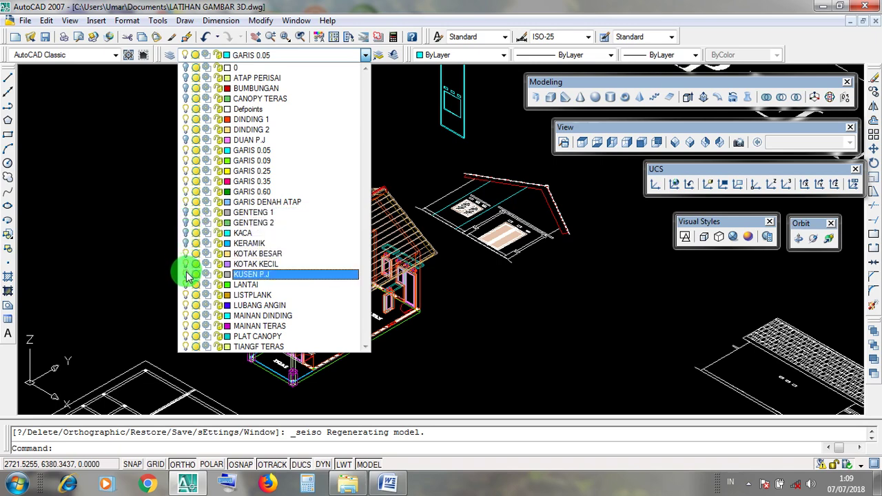
Turn off the layers KUSEN P.J, LANTAI, LISTPLANK, LUBANG ANGIN, MAINAN TERAS, PLAT CANOPY and TIANGF TERAS
{"action": "left_click", "coordinate": [186, 276]}
{"action": "left_click", "coordinate": [187, 295]}
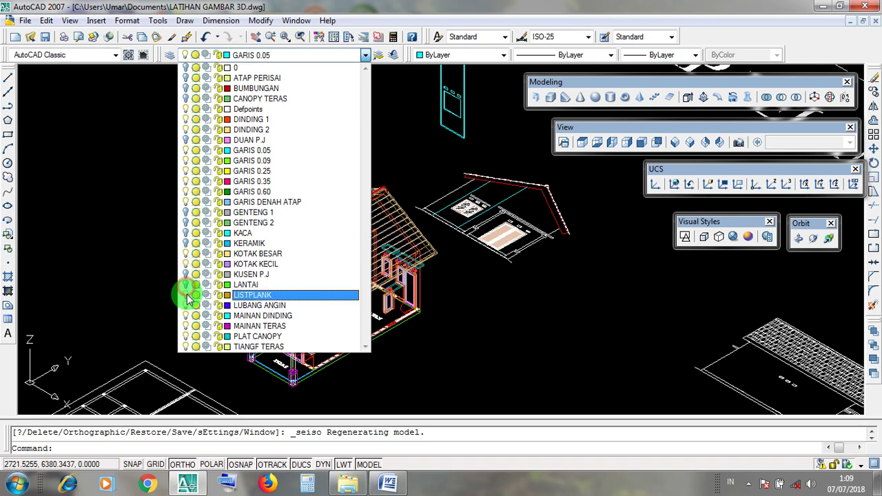
{"action": "left_click", "coordinate": [186, 306]}
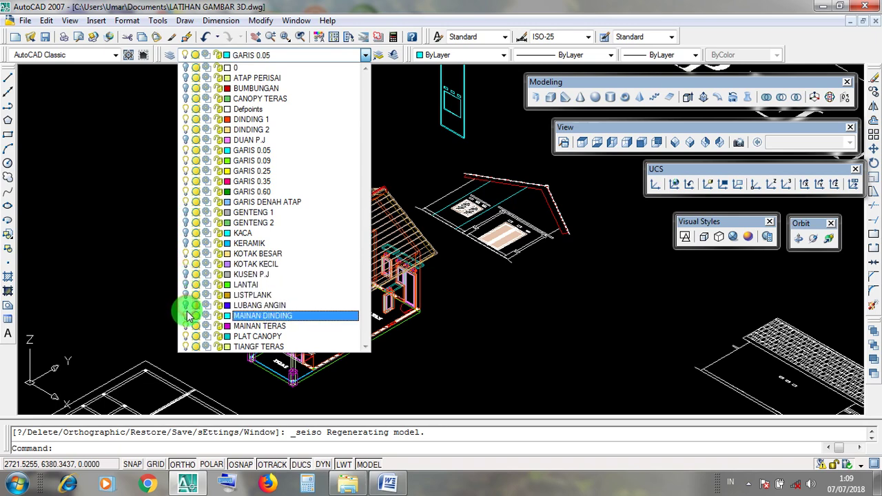
{"action": "left_click", "coordinate": [186, 317]}
{"action": "left_click", "coordinate": [186, 328]}
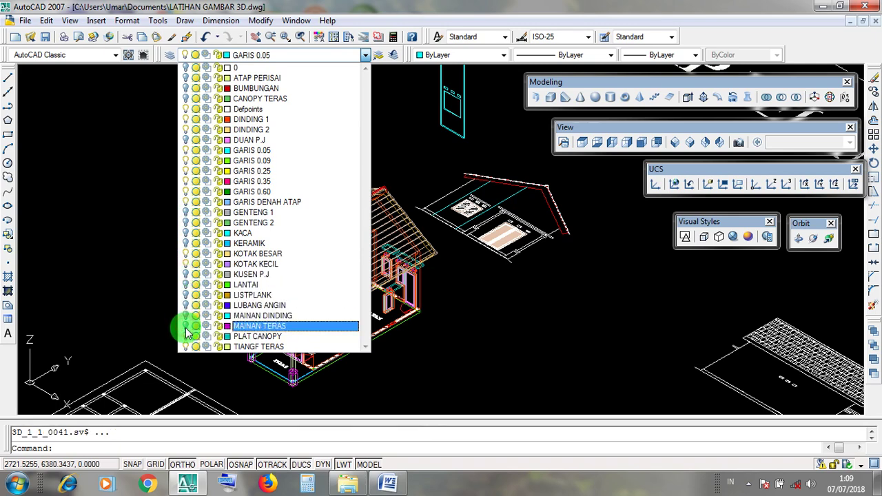
{"action": "left_click", "coordinate": [186, 337]}
{"action": "left_click", "coordinate": [187, 347]}
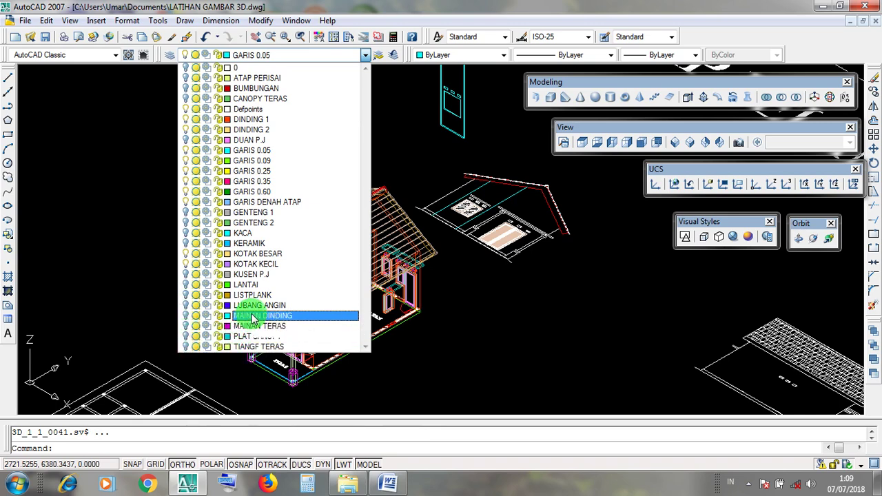
{"action": "left_click", "coordinate": [210, 317]}
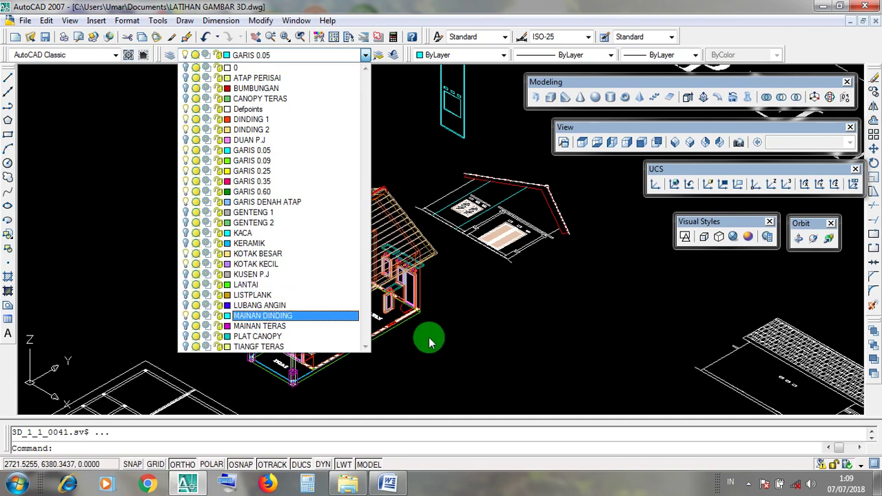
{"action": "left_click", "coordinate": [581, 343]}
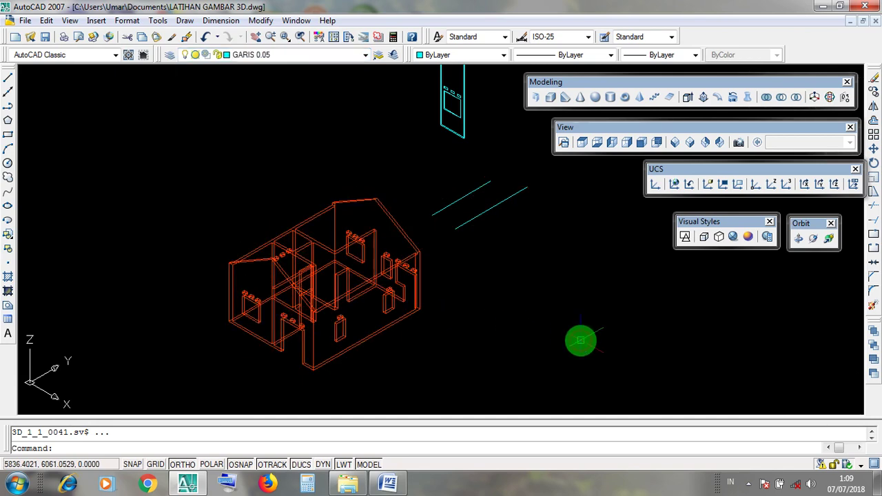
Delete the two parallel cyan lines between the wall panel and the house walls
{"action": "scroll", "coordinate": [581, 341], "scroll_direction": "down", "scroll_amount": 5}
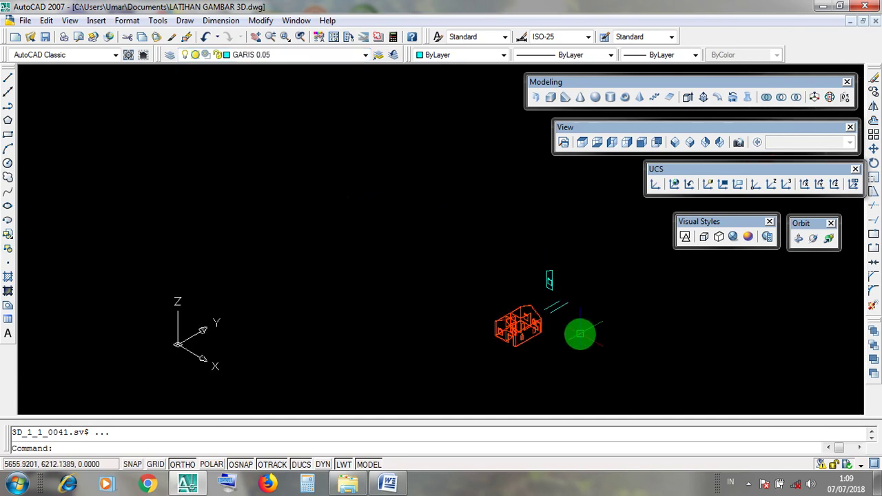
{"action": "scroll", "coordinate": [581, 334], "scroll_direction": "up", "scroll_amount": 2}
{"action": "scroll", "coordinate": [538, 253], "scroll_direction": "up", "scroll_amount": 4}
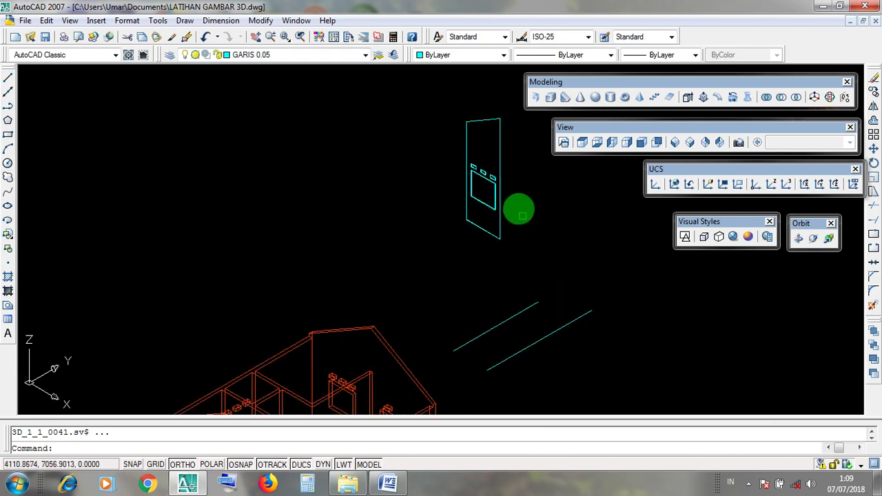
{"action": "scroll", "coordinate": [519, 210], "scroll_direction": "up", "scroll_amount": 2}
{"action": "middle_click_drag", "start_coordinate": [518, 198], "coordinate": [567, 312]}
{"action": "scroll", "coordinate": [524, 242], "scroll_direction": "down", "scroll_amount": 6}
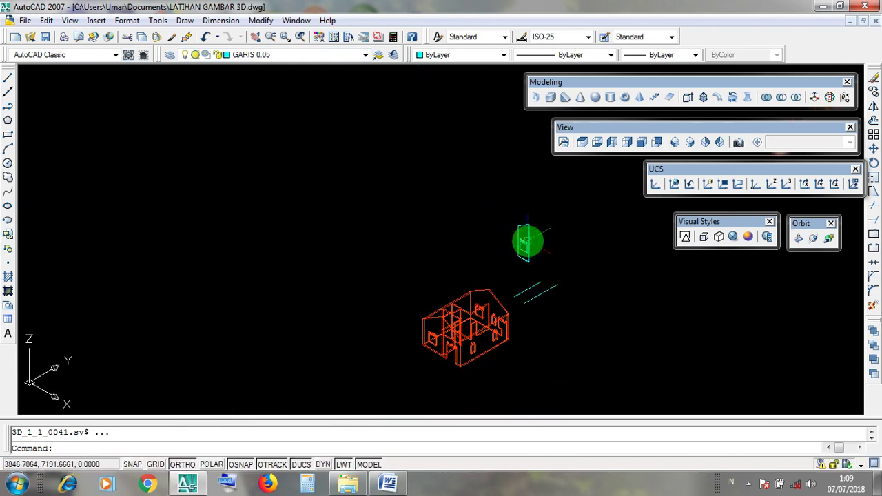
{"action": "scroll", "coordinate": [534, 301], "scroll_direction": "up", "scroll_amount": 3}
{"action": "middle_click_drag", "start_coordinate": [570, 292], "coordinate": [516, 315]}
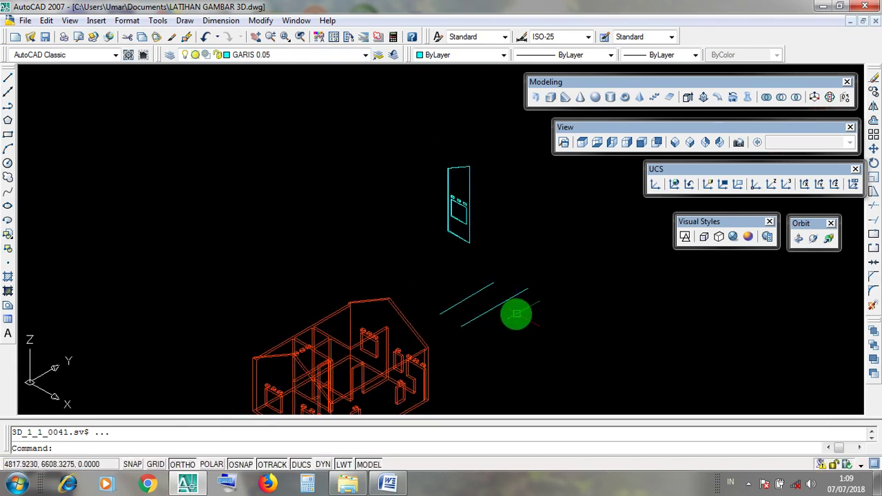
{"action": "scroll", "coordinate": [507, 311], "scroll_direction": "up", "scroll_amount": 4}
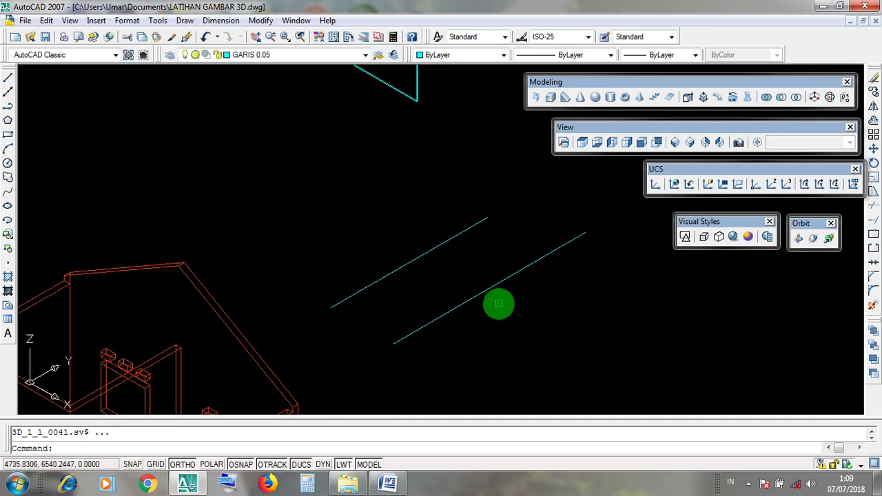
{"action": "left_click", "coordinate": [489, 291]}
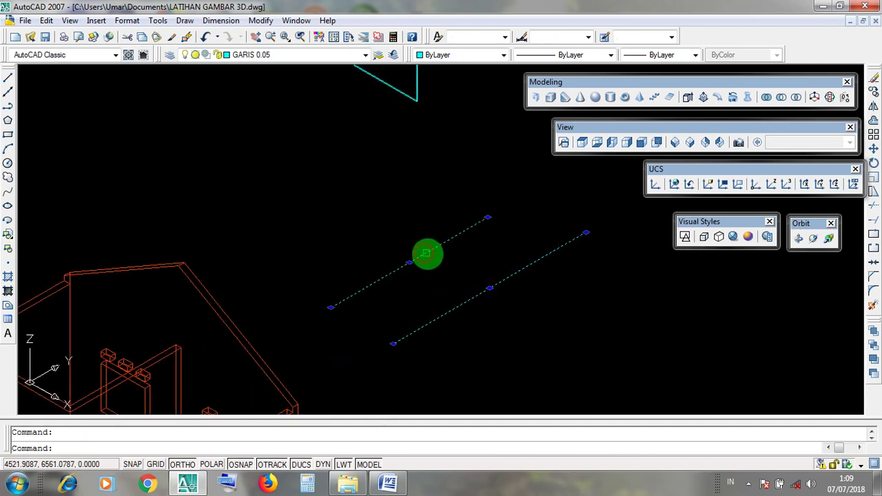
{"action": "key", "text": "Delete"}
{"action": "scroll", "coordinate": [529, 305], "scroll_direction": "down", "scroll_amount": 5}
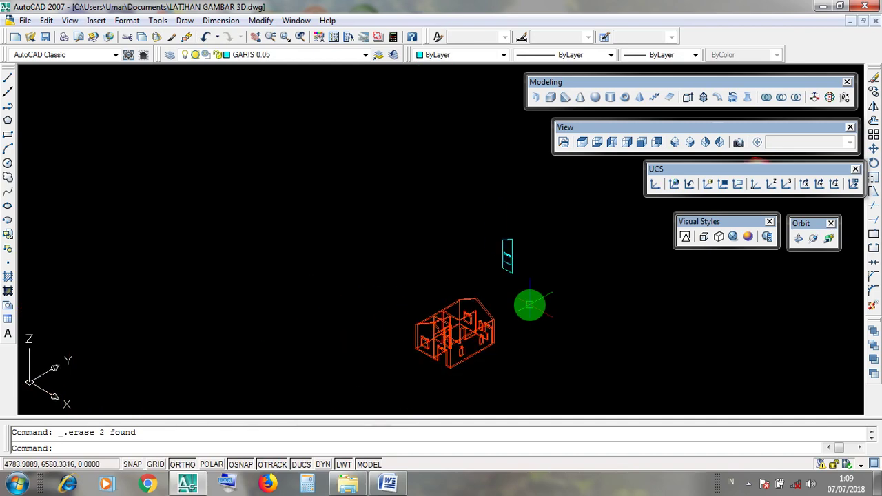
Shade the isolated house walls with the Realistic visual style and inspect the front window and vent openings
{"action": "scroll", "coordinate": [451, 374], "scroll_direction": "up", "scroll_amount": 3}
{"action": "left_click", "coordinate": [430, 330]}
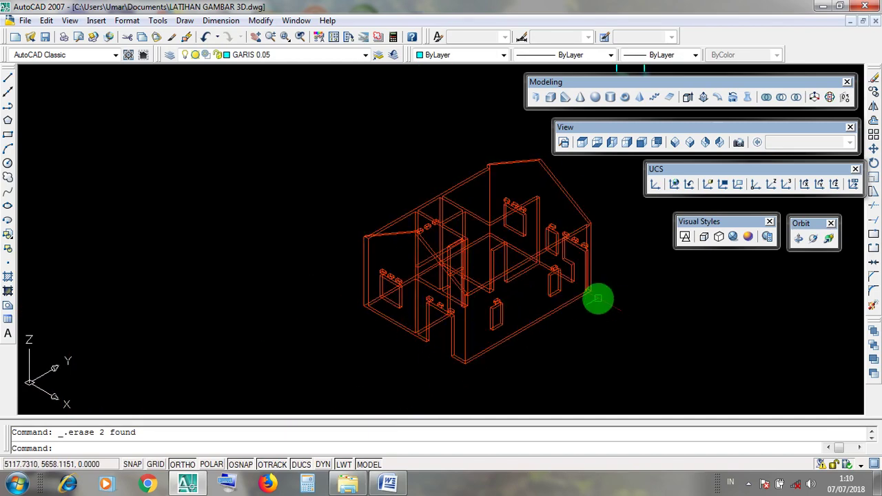
{"action": "middle_click_drag", "start_coordinate": [602, 299], "coordinate": [517, 362]}
{"action": "left_click", "coordinate": [733, 238]}
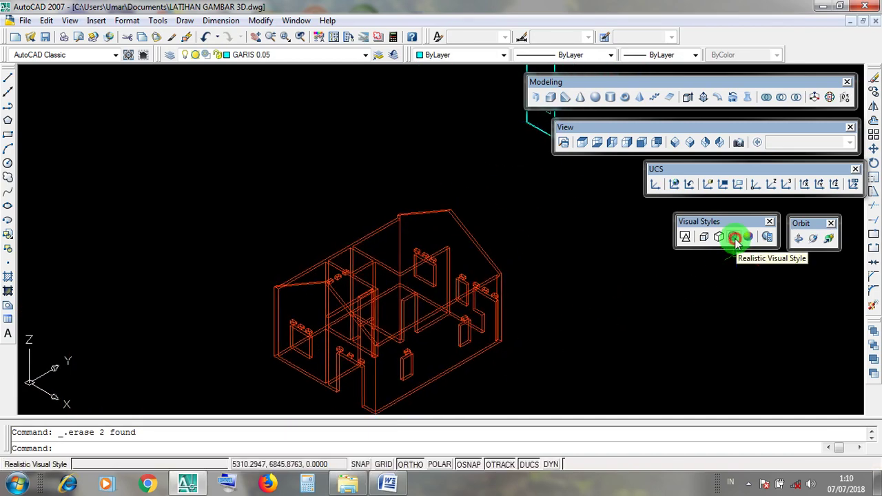
{"action": "left_click", "coordinate": [733, 237]}
{"action": "scroll", "coordinate": [303, 341], "scroll_direction": "up", "scroll_amount": 5}
{"action": "scroll", "coordinate": [314, 331], "scroll_direction": "up", "scroll_amount": 3}
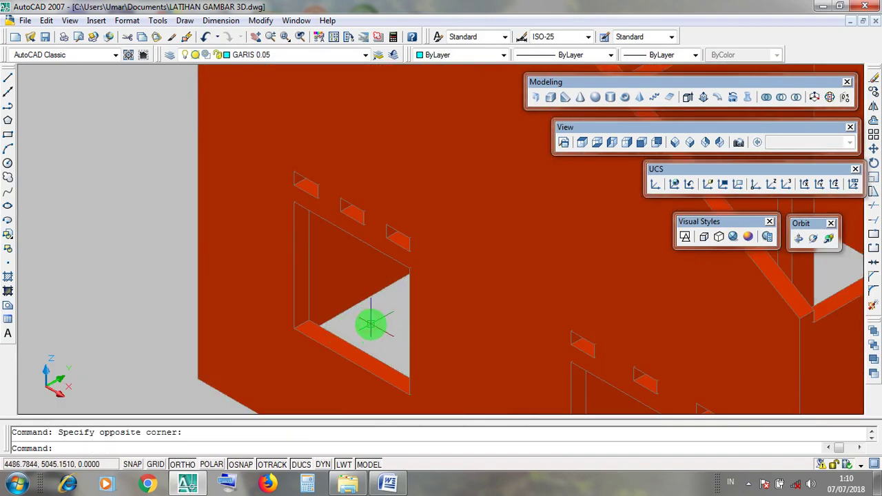
Examine the lower corner of the shaded house's front window opening to study its depth through the wall
{"action": "scroll", "coordinate": [365, 321], "scroll_direction": "down", "scroll_amount": 10}
{"action": "scroll", "coordinate": [369, 324], "scroll_direction": "up", "scroll_amount": 10}
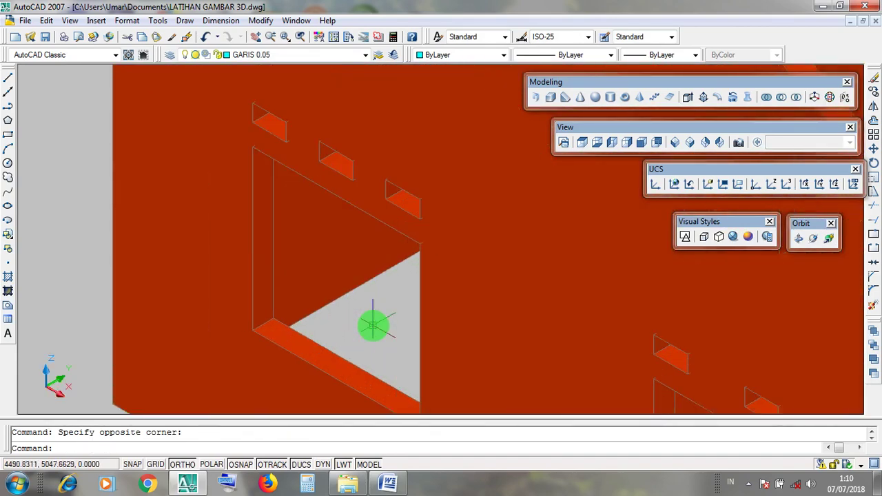
{"action": "middle_click_drag", "start_coordinate": [375, 325], "coordinate": [390, 255]}
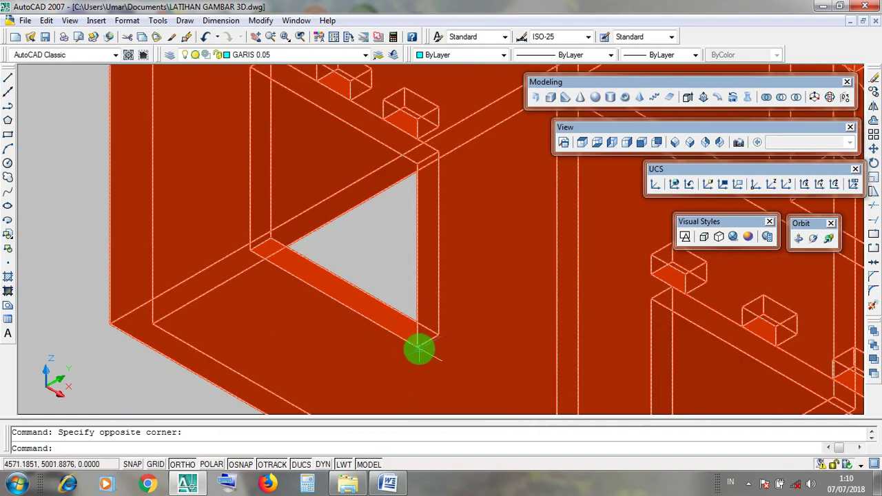
{"action": "left_click", "coordinate": [419, 350]}
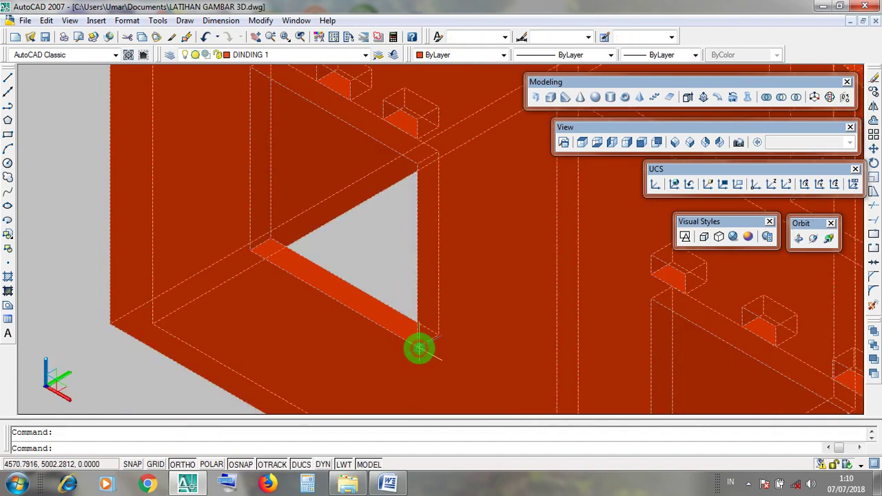
{"action": "scroll", "coordinate": [420, 350], "scroll_direction": "up", "scroll_amount": 3}
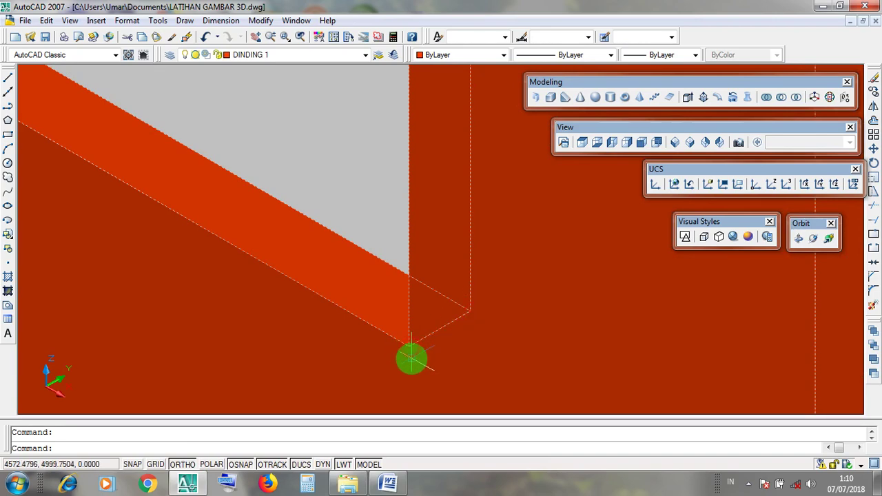
{"action": "scroll", "coordinate": [408, 347], "scroll_direction": "down", "scroll_amount": 4}
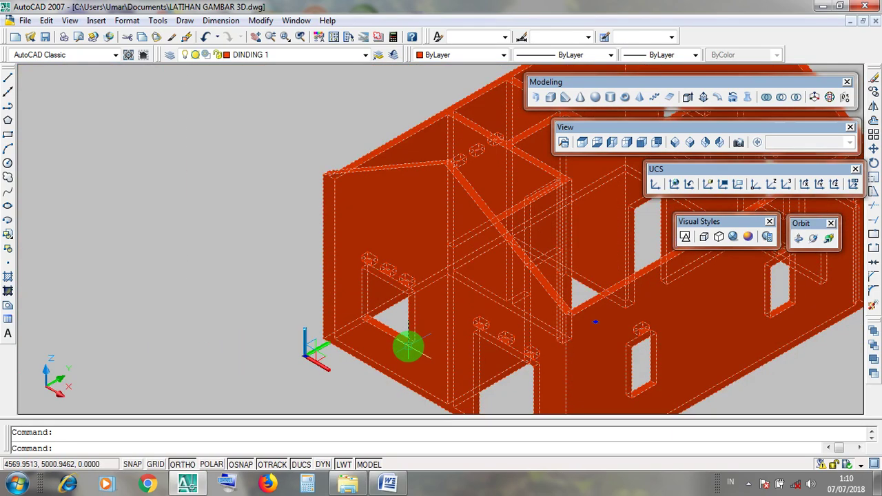
{"action": "scroll", "coordinate": [408, 349], "scroll_direction": "up", "scroll_amount": 4}
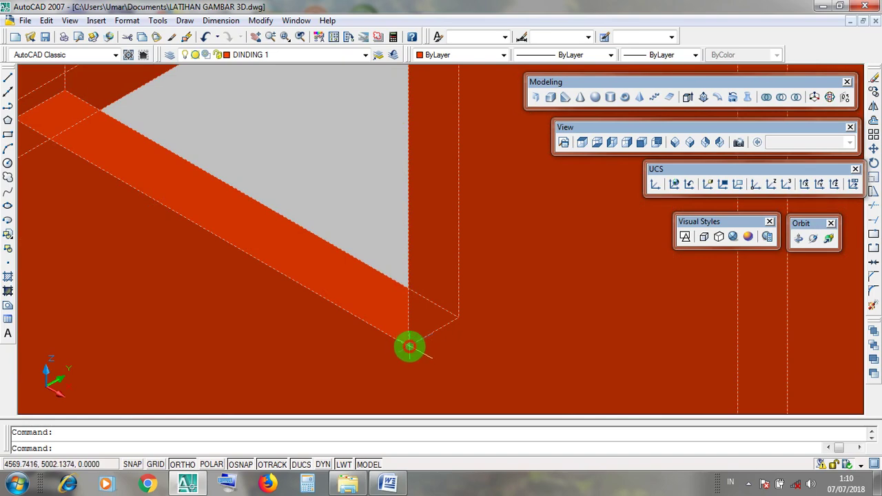
Switch the model to the 2D Wireframe visual style and check the window corner on the house wall
{"action": "left_click", "coordinate": [684, 236]}
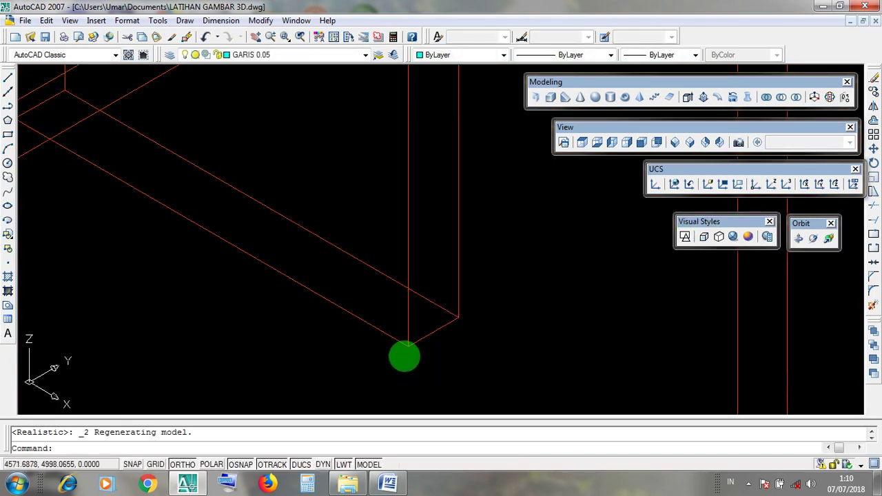
{"action": "left_click", "coordinate": [406, 346]}
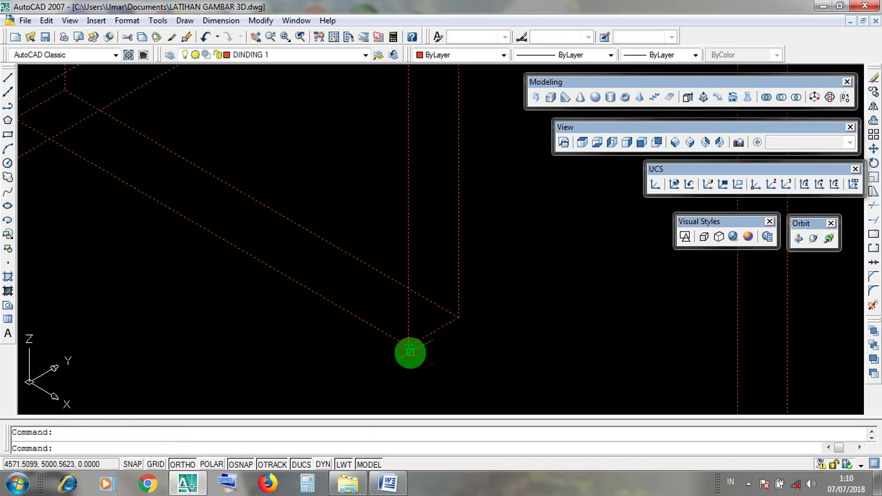
{"action": "scroll", "coordinate": [408, 346], "scroll_direction": "down", "scroll_amount": 10}
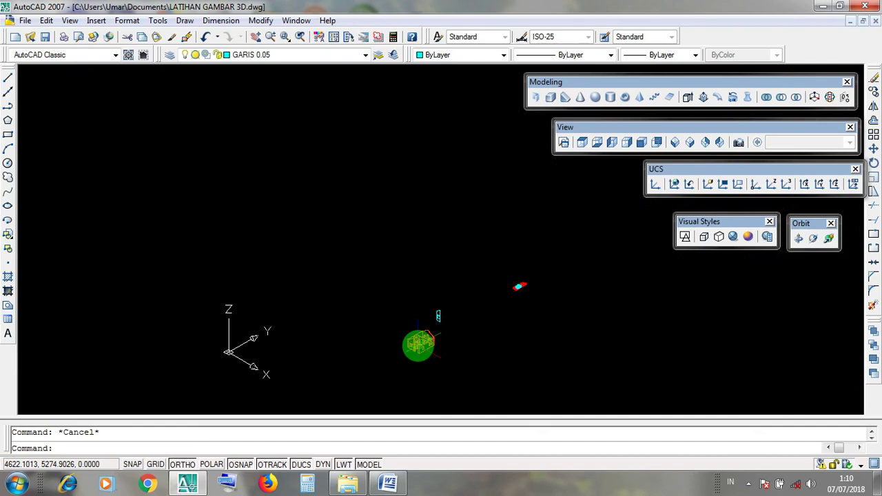
Examine the front and back points at the lower corner of the window opening in the separate cyan wall panel
{"action": "scroll", "coordinate": [438, 332], "scroll_direction": "up", "scroll_amount": 10}
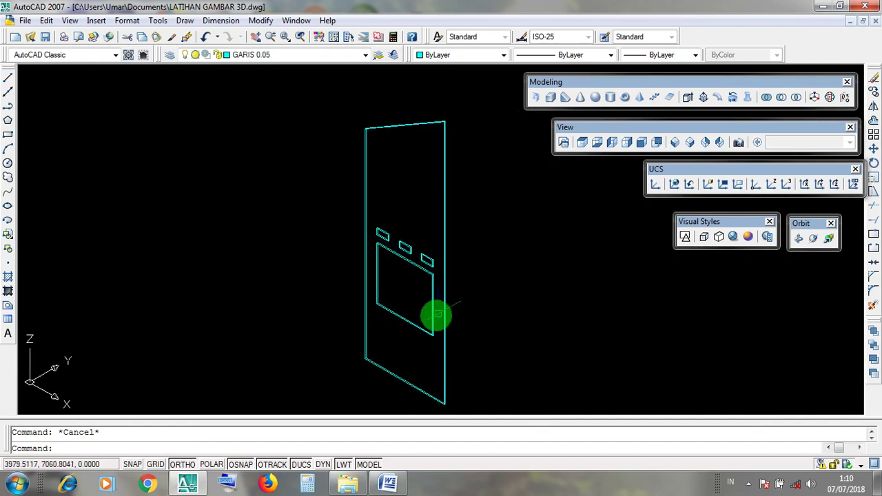
{"action": "left_click_drag", "start_coordinate": [422, 318], "coordinate": [436, 348]}
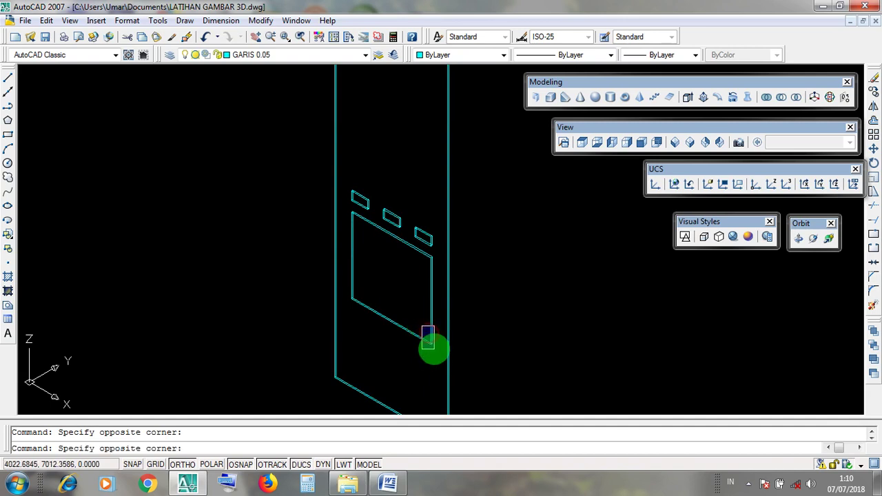
{"action": "scroll", "coordinate": [435, 353], "scroll_direction": "up", "scroll_amount": 2}
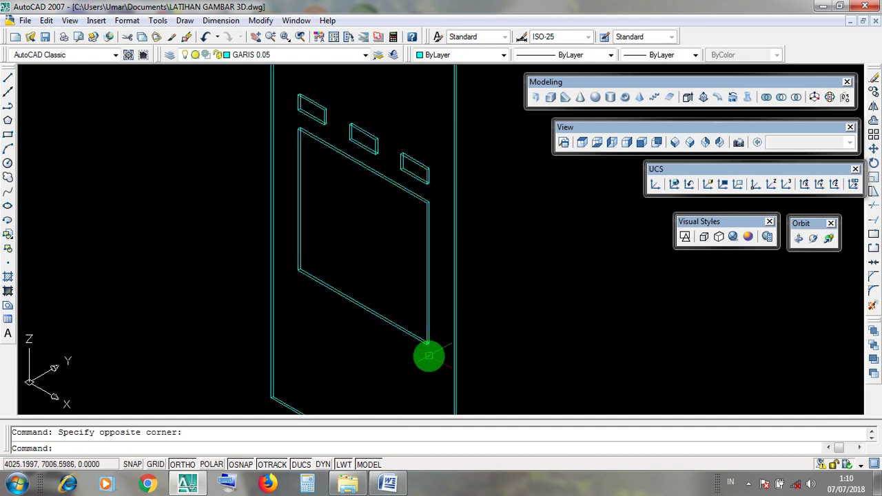
{"action": "scroll", "coordinate": [427, 350], "scroll_direction": "up", "scroll_amount": 5}
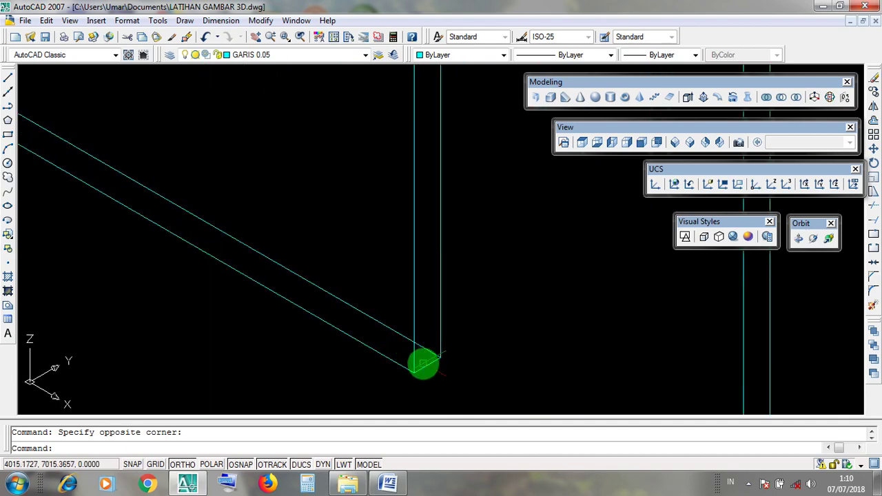
{"action": "middle_click_drag", "start_coordinate": [419, 378], "coordinate": [419, 315]}
{"action": "left_click", "coordinate": [391, 310]}
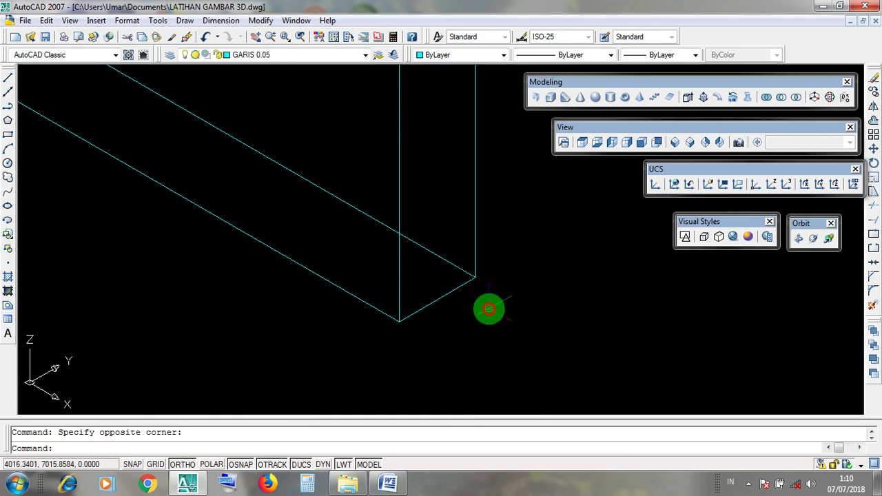
{"action": "scroll", "coordinate": [488, 308], "scroll_direction": "down", "scroll_amount": 4}
{"action": "scroll", "coordinate": [488, 309], "scroll_direction": "down", "scroll_amount": 3}
{"action": "scroll", "coordinate": [490, 316], "scroll_direction": "up", "scroll_amount": 4}
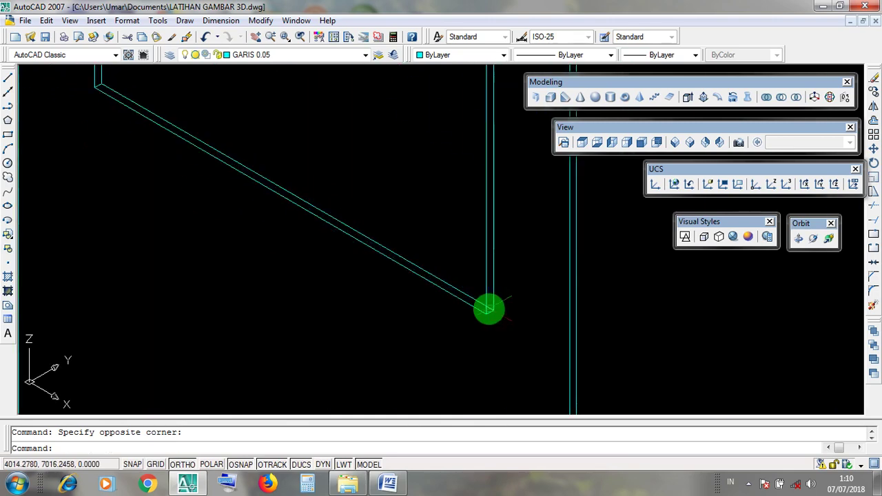
{"action": "scroll", "coordinate": [505, 330], "scroll_direction": "up", "scroll_amount": 5}
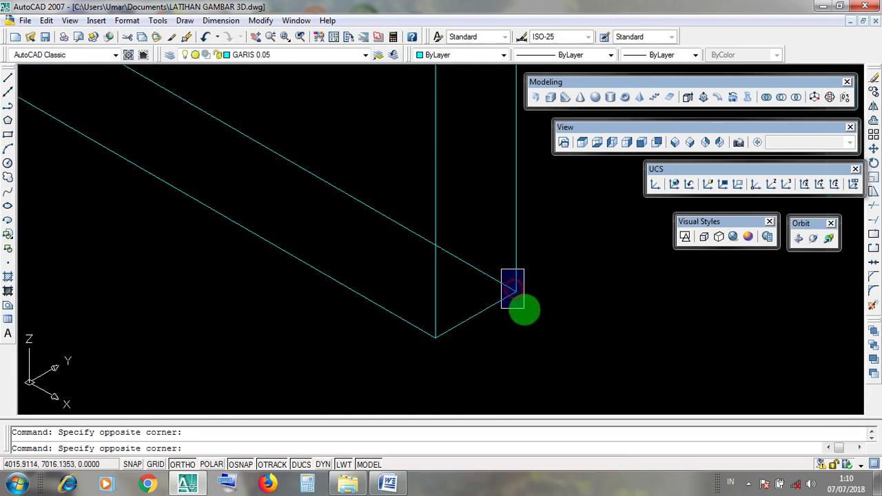
{"action": "left_click", "coordinate": [505, 260]}
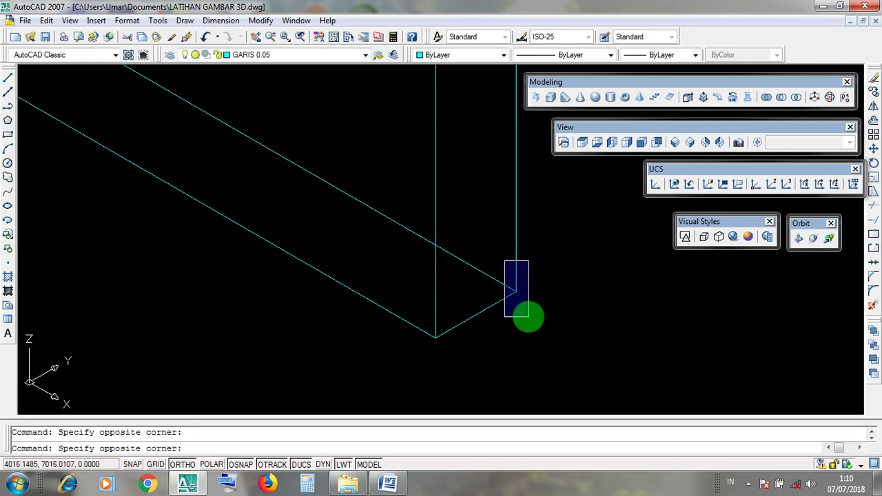
{"action": "scroll", "coordinate": [528, 317], "scroll_direction": "down", "scroll_amount": 3}
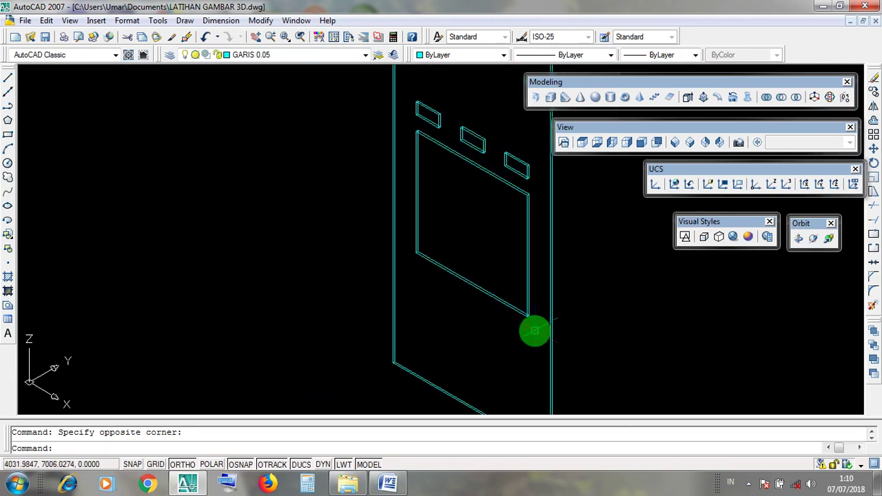
{"action": "scroll", "coordinate": [535, 332], "scroll_direction": "up", "scroll_amount": 6}
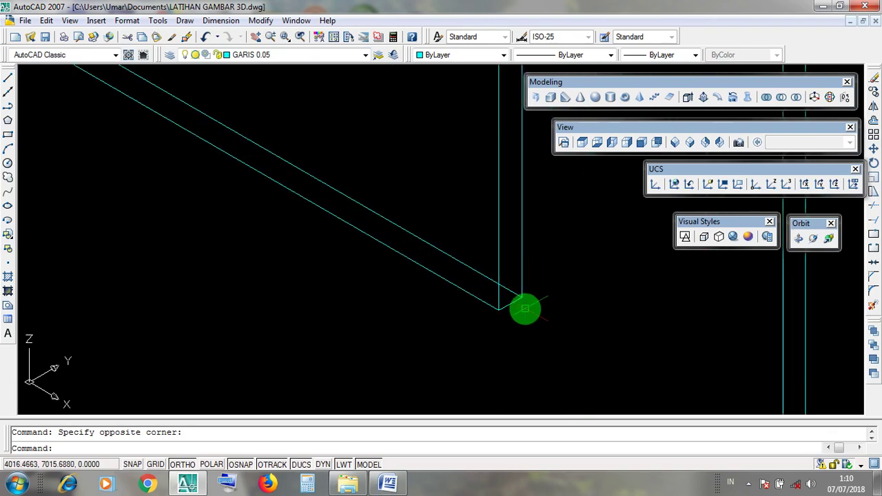
{"action": "left_click", "coordinate": [404, 301]}
{"action": "left_click", "coordinate": [434, 347]}
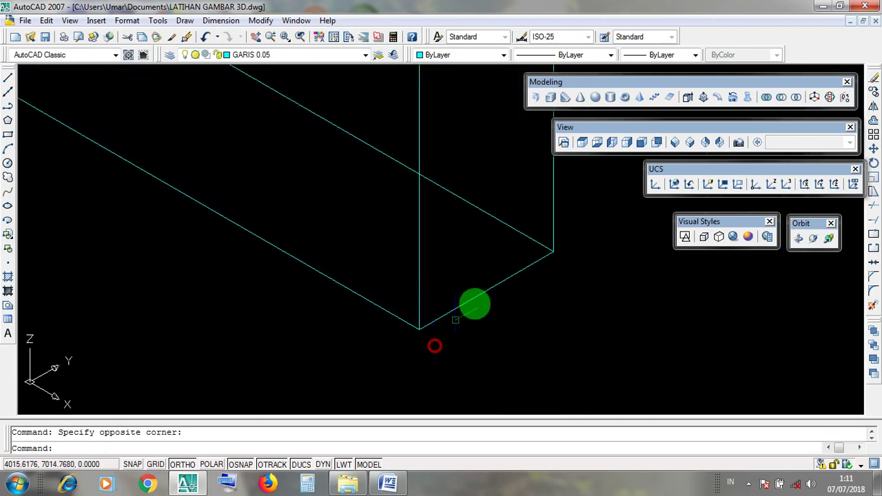
{"action": "left_click", "coordinate": [539, 224]}
{"action": "left_click", "coordinate": [575, 287]}
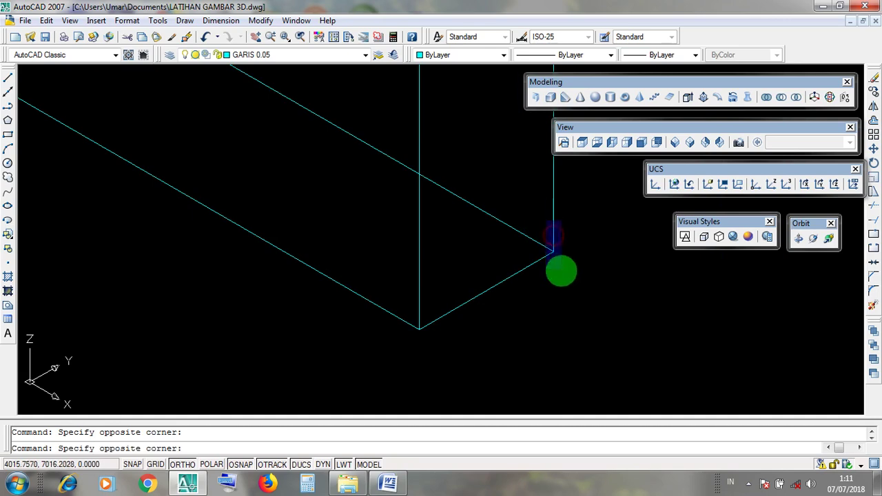
Examine the matching lower corner of the front window opening on the red wireframe house walls
{"action": "scroll", "coordinate": [553, 254], "scroll_direction": "down", "scroll_amount": 10}
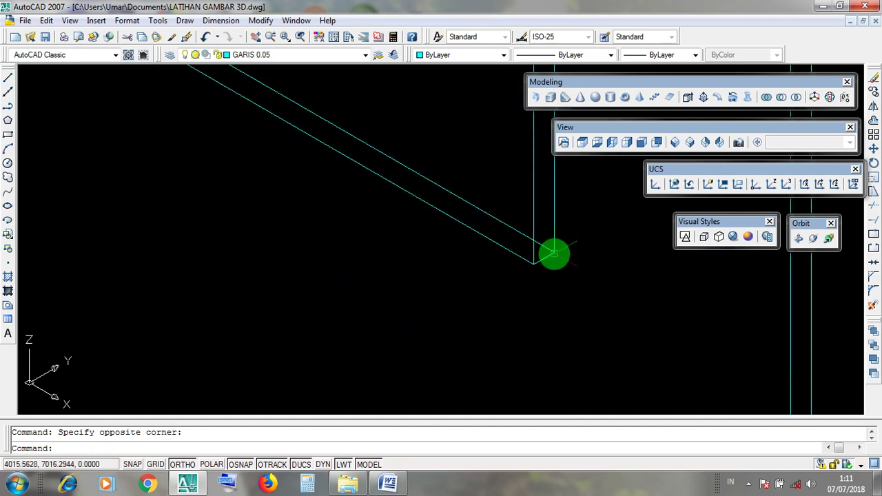
{"action": "scroll", "coordinate": [495, 310], "scroll_direction": "up", "scroll_amount": 4}
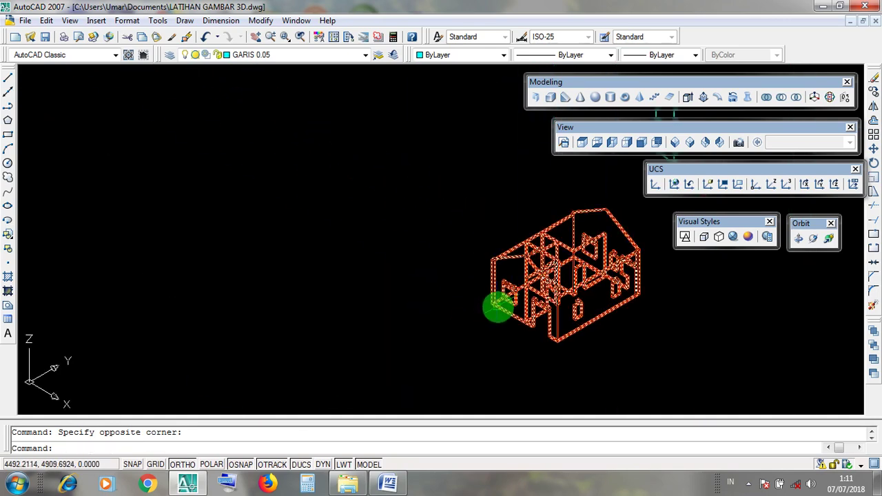
{"action": "scroll", "coordinate": [510, 308], "scroll_direction": "up", "scroll_amount": 5}
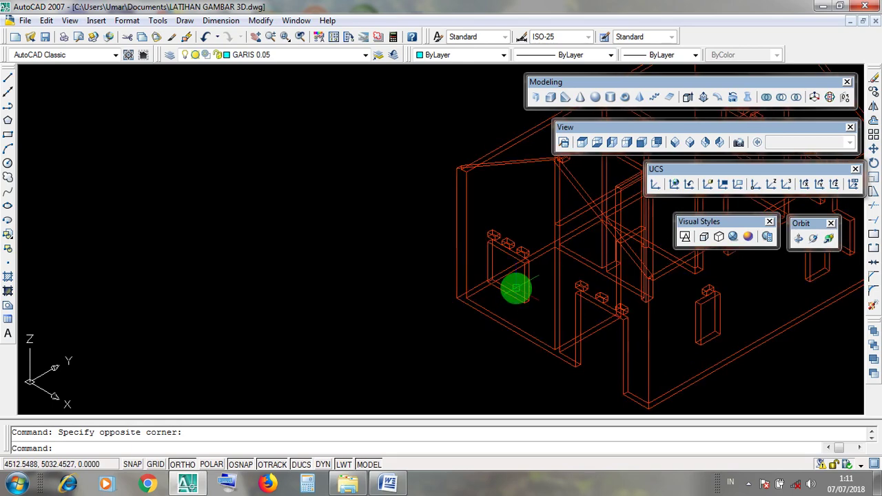
{"action": "left_click", "coordinate": [532, 311]}
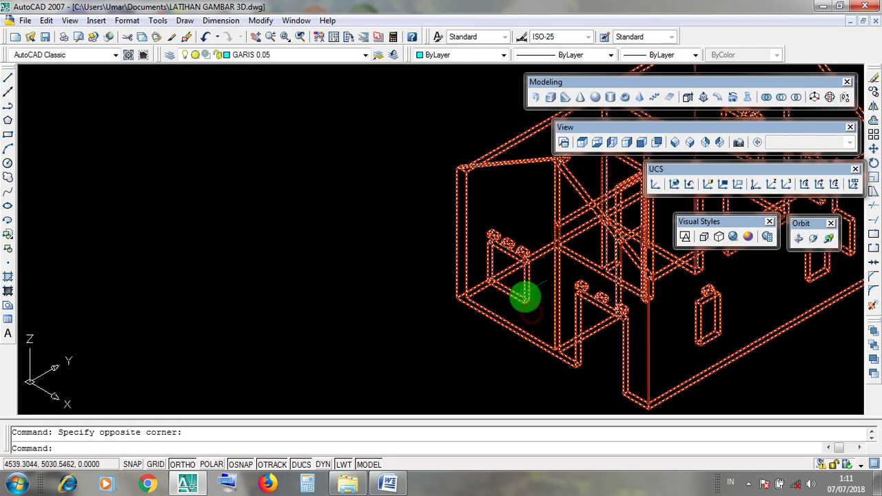
{"action": "key", "text": "Escape"}
{"action": "scroll", "coordinate": [530, 312], "scroll_direction": "up", "scroll_amount": 8}
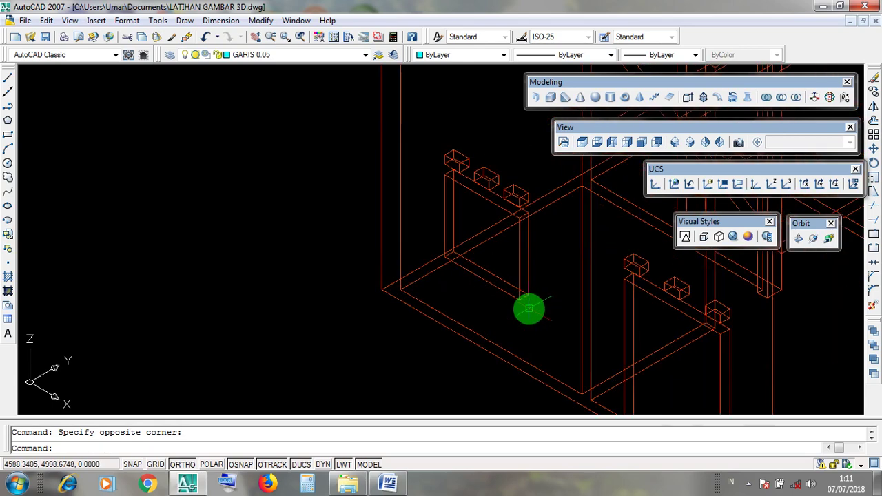
{"action": "scroll", "coordinate": [505, 292], "scroll_direction": "down", "scroll_amount": 5}
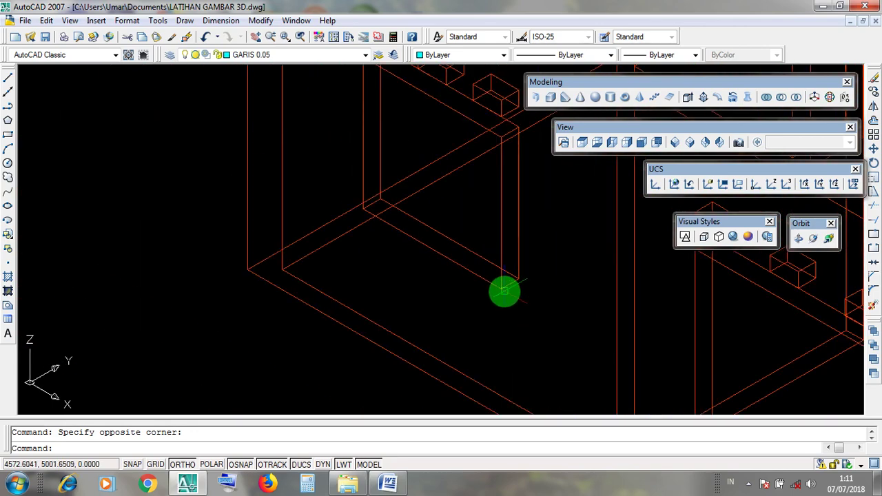
{"action": "scroll", "coordinate": [504, 293], "scroll_direction": "up", "scroll_amount": 5}
{"action": "left_click", "coordinate": [477, 287]}
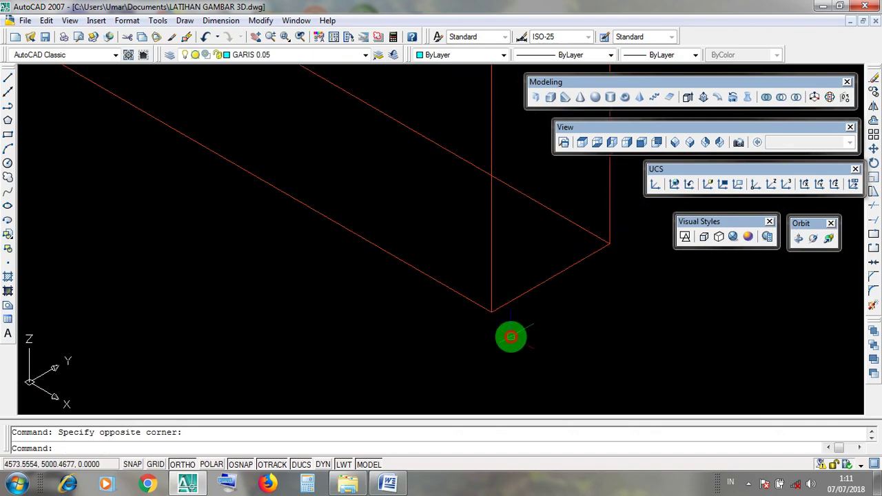
{"action": "scroll", "coordinate": [510, 336], "scroll_direction": "down", "scroll_amount": 5}
{"action": "scroll", "coordinate": [511, 336], "scroll_direction": "down", "scroll_amount": 6}
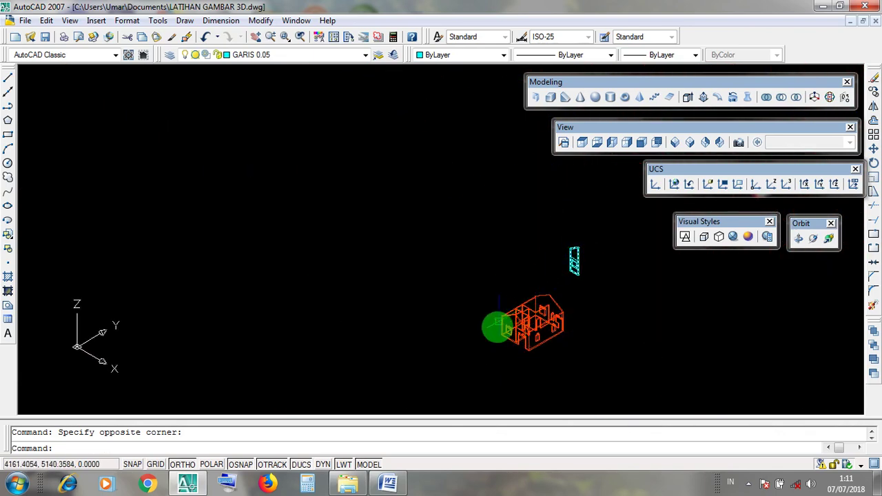
{"action": "scroll", "coordinate": [585, 277], "scroll_direction": "up", "scroll_amount": 5}
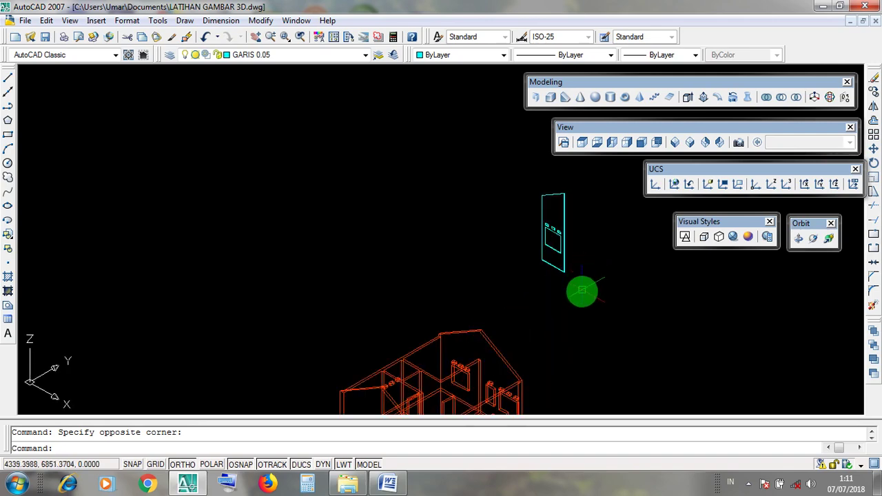
{"action": "left_click", "coordinate": [260, 20]}
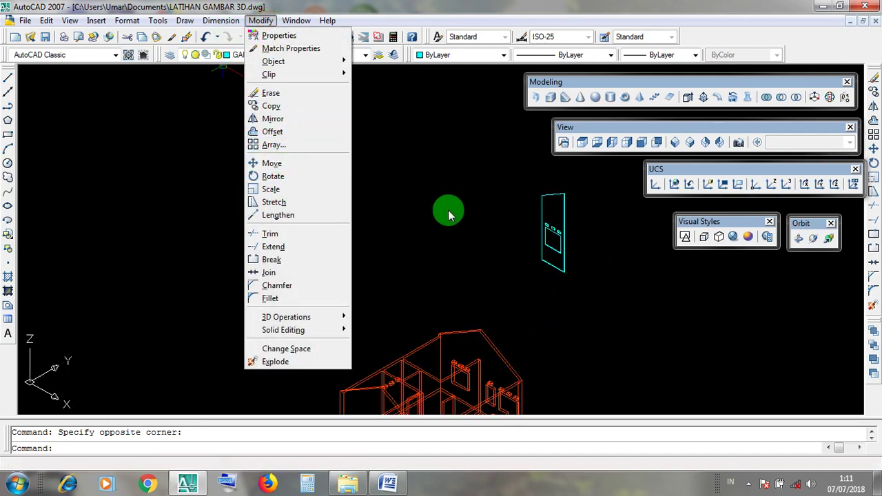
{"action": "left_click", "coordinate": [448, 213]}
Switch to Word, read the Move instructions in the MOVE document, and return to the AutoCAD drawing
{"action": "left_click", "coordinate": [827, 12]}
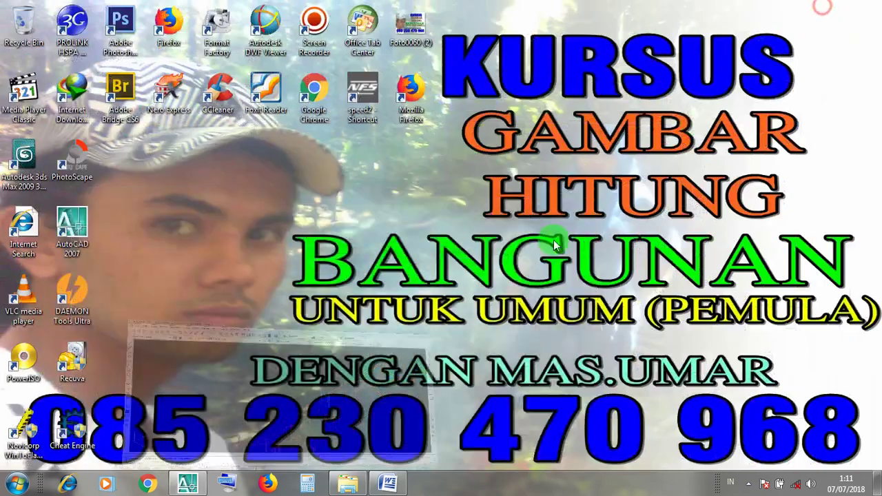
{"action": "left_click", "coordinate": [388, 484]}
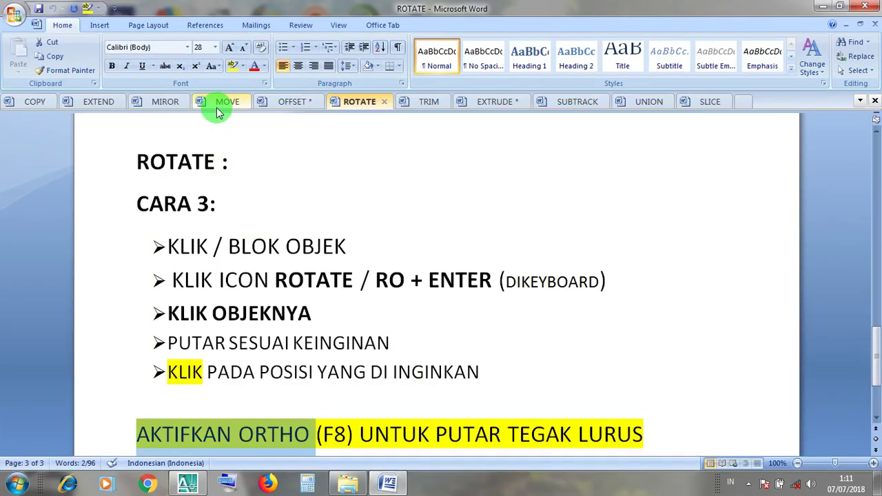
{"action": "left_click", "coordinate": [221, 102]}
{"action": "left_click_drag", "start_coordinate": [342, 222], "coordinate": [169, 219]}
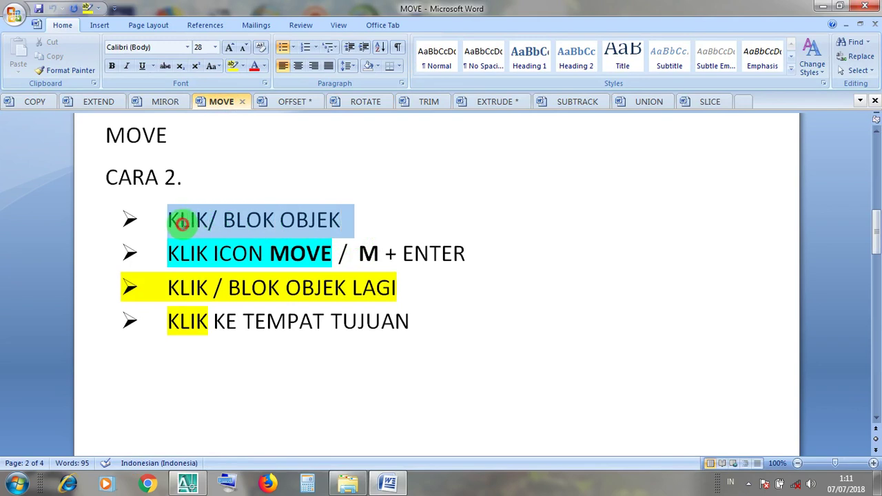
{"action": "left_click_drag", "start_coordinate": [331, 255], "coordinate": [168, 255]}
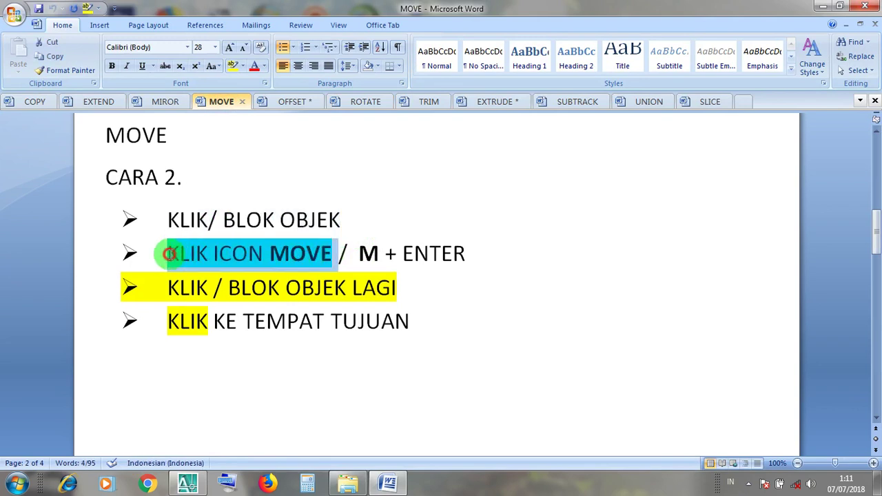
{"action": "left_click", "coordinate": [359, 254]}
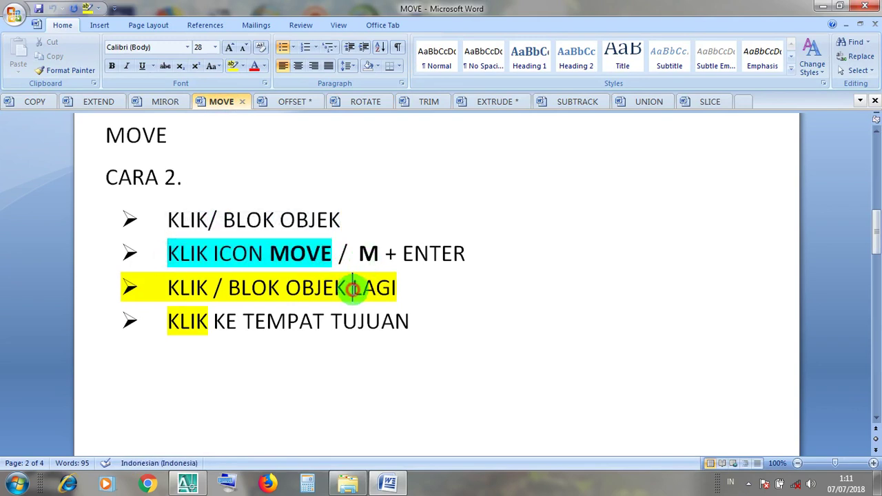
{"action": "left_click", "coordinate": [827, 7]}
{"action": "left_click", "coordinate": [185, 487]}
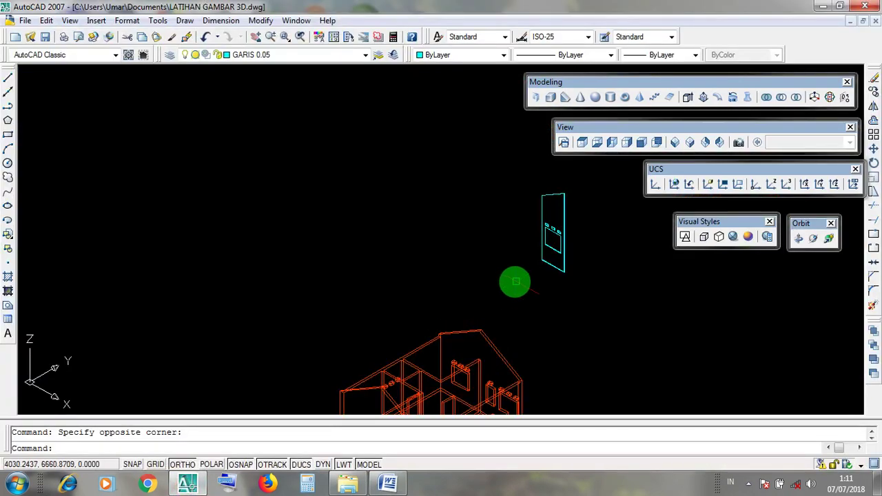
Start moving the cyan wall panel, using the back point at the lower corner of its window opening as base point
{"action": "left_click", "coordinate": [491, 185]}
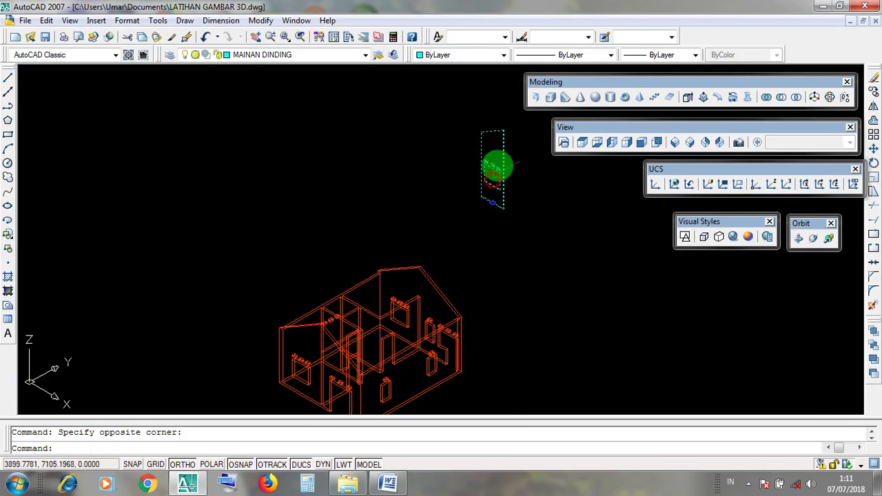
{"action": "left_click", "coordinate": [514, 210]}
{"action": "left_click", "coordinate": [475, 162]}
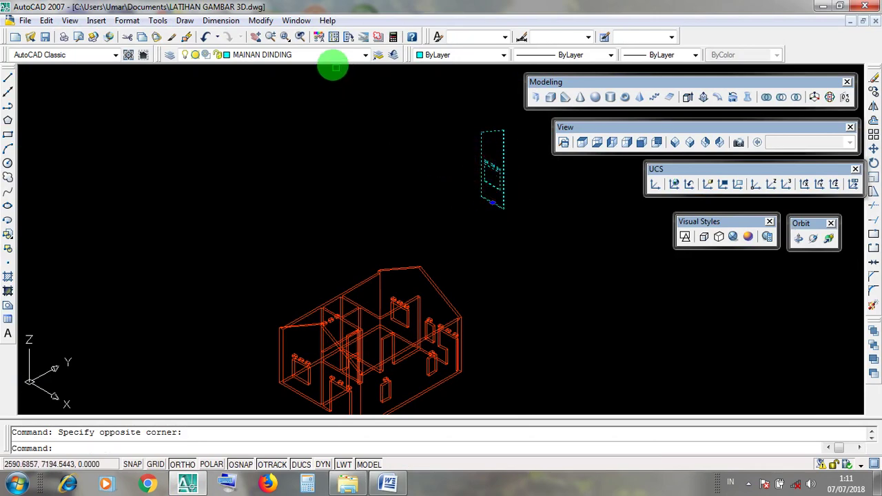
{"action": "left_click", "coordinate": [261, 21]}
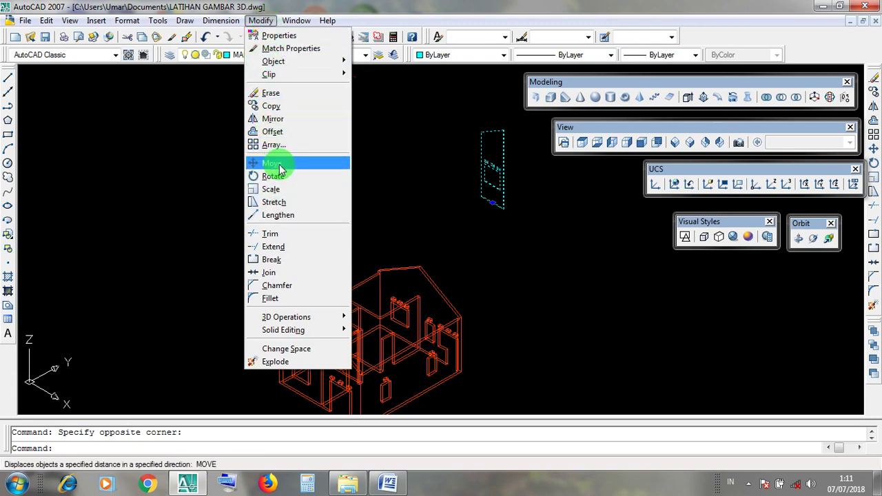
{"action": "left_click", "coordinate": [302, 166]}
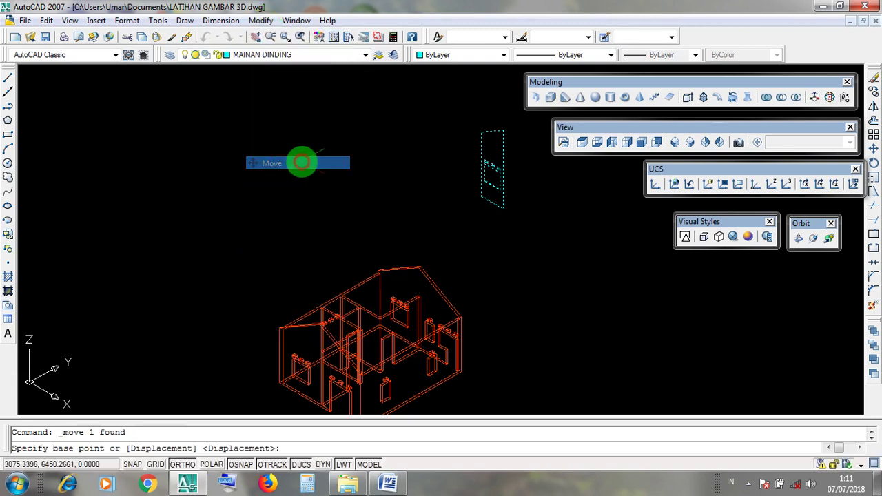
{"action": "scroll", "coordinate": [507, 194], "scroll_direction": "up", "scroll_amount": 3}
{"action": "scroll", "coordinate": [475, 156], "scroll_direction": "up", "scroll_amount": 2}
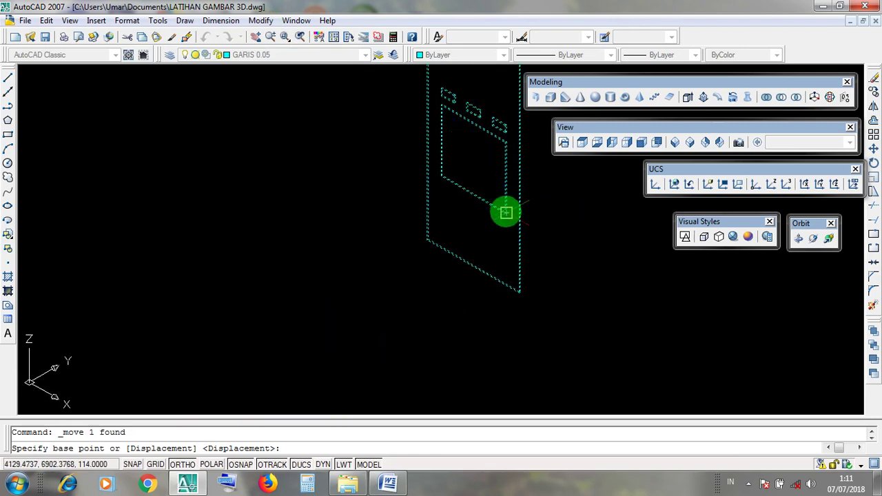
{"action": "scroll", "coordinate": [506, 212], "scroll_direction": "up", "scroll_amount": 3}
{"action": "scroll", "coordinate": [505, 211], "scroll_direction": "down", "scroll_amount": 3}
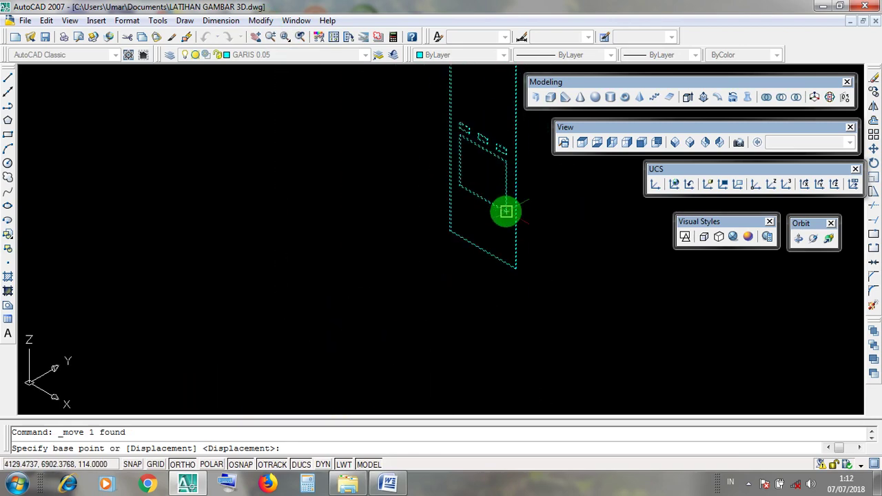
{"action": "scroll", "coordinate": [506, 212], "scroll_direction": "up", "scroll_amount": 5}
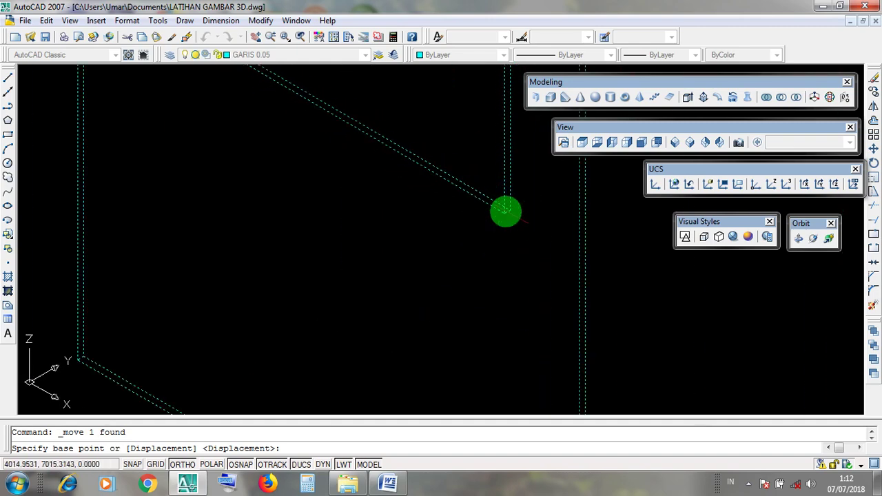
{"action": "scroll", "coordinate": [506, 209], "scroll_direction": "down", "scroll_amount": 3}
{"action": "scroll", "coordinate": [506, 210], "scroll_direction": "up", "scroll_amount": 5}
{"action": "middle_click_drag", "start_coordinate": [506, 210], "coordinate": [448, 277]}
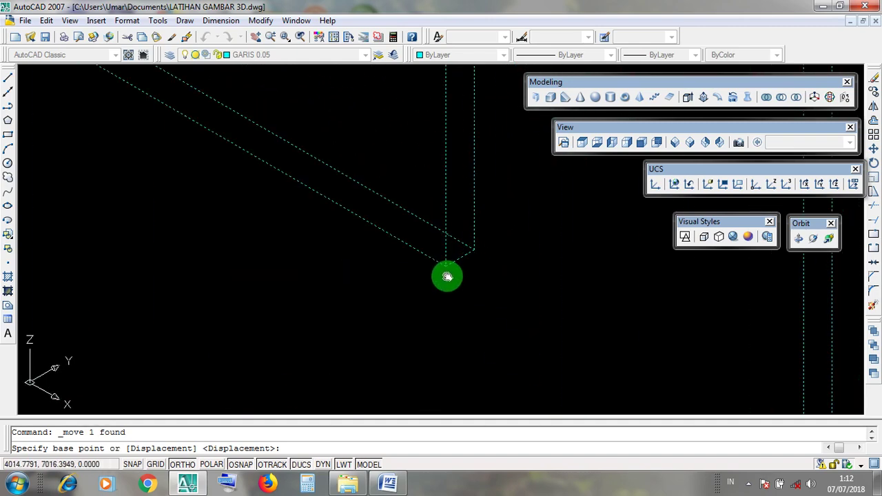
{"action": "scroll", "coordinate": [447, 277], "scroll_direction": "up", "scroll_amount": 2}
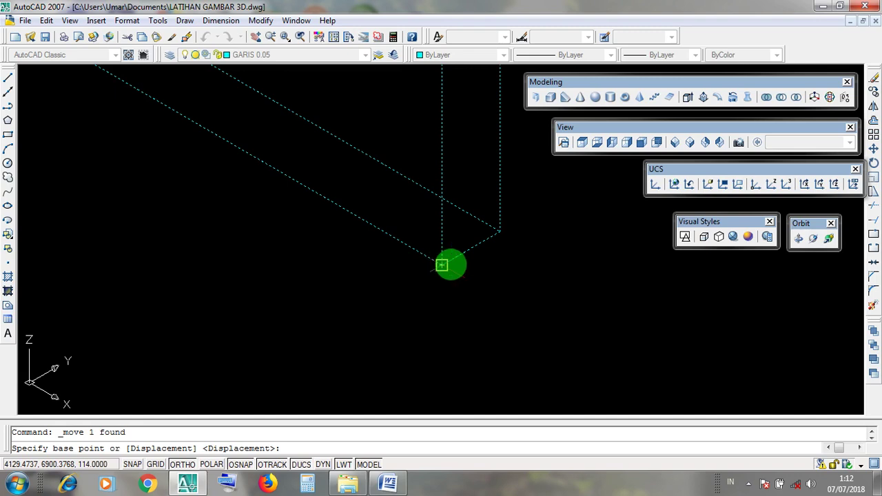
{"action": "left_click", "coordinate": [500, 231]}
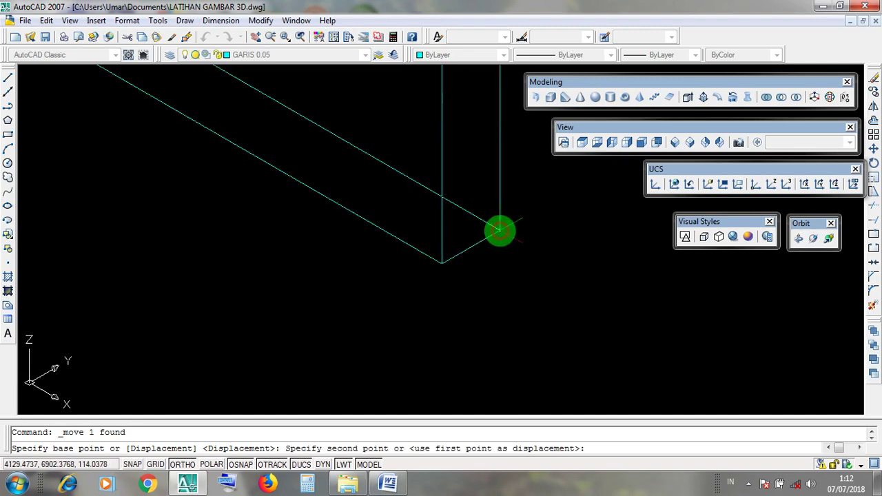
Place the moved panel at the outer point of the matching lower corner of the house's front window opening
{"action": "scroll", "coordinate": [498, 230], "scroll_direction": "down", "scroll_amount": 6}
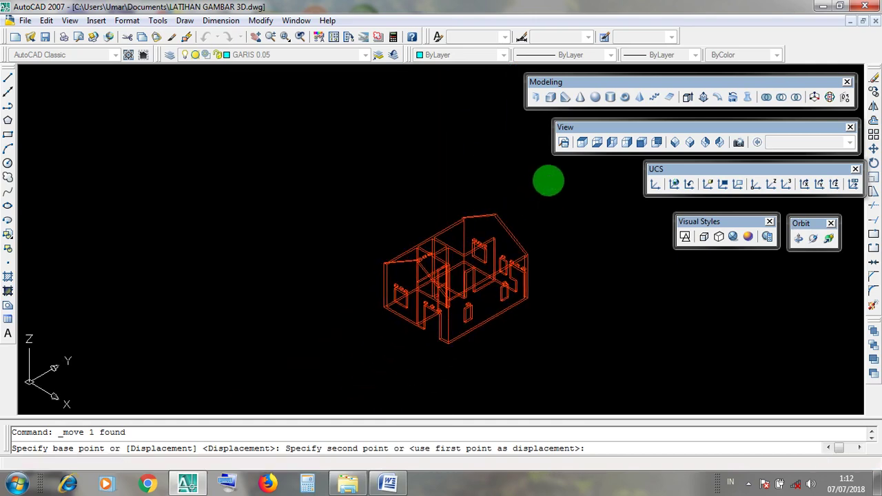
{"action": "scroll", "coordinate": [400, 293], "scroll_direction": "up", "scroll_amount": 6}
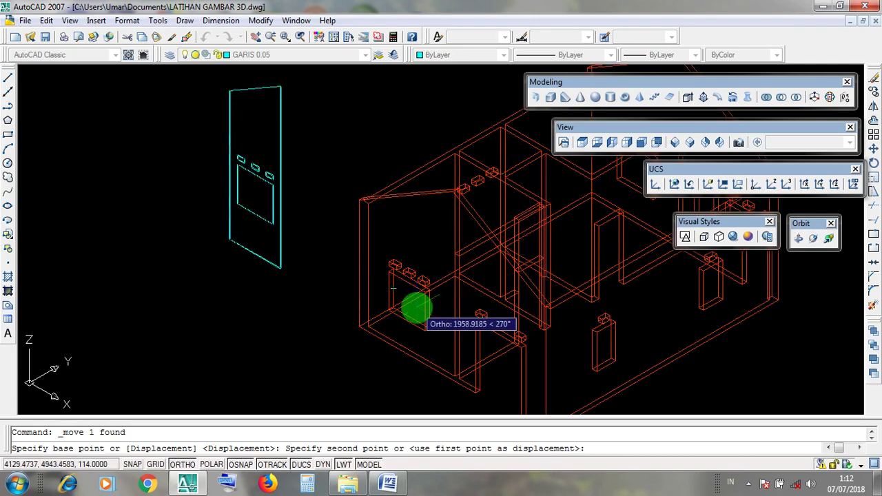
{"action": "scroll", "coordinate": [417, 308], "scroll_direction": "down", "scroll_amount": 5}
{"action": "scroll", "coordinate": [417, 308], "scroll_direction": "up", "scroll_amount": 8}
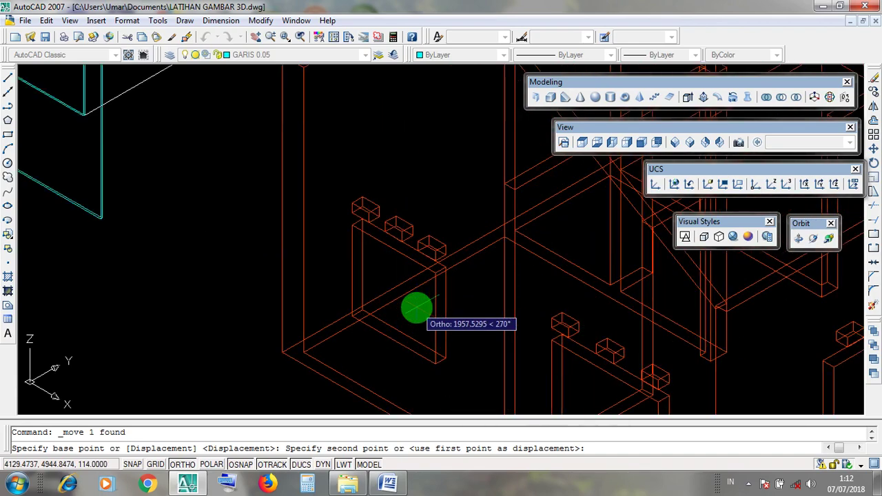
{"action": "scroll", "coordinate": [417, 317], "scroll_direction": "down", "scroll_amount": 5}
{"action": "scroll", "coordinate": [417, 315], "scroll_direction": "up", "scroll_amount": 8}
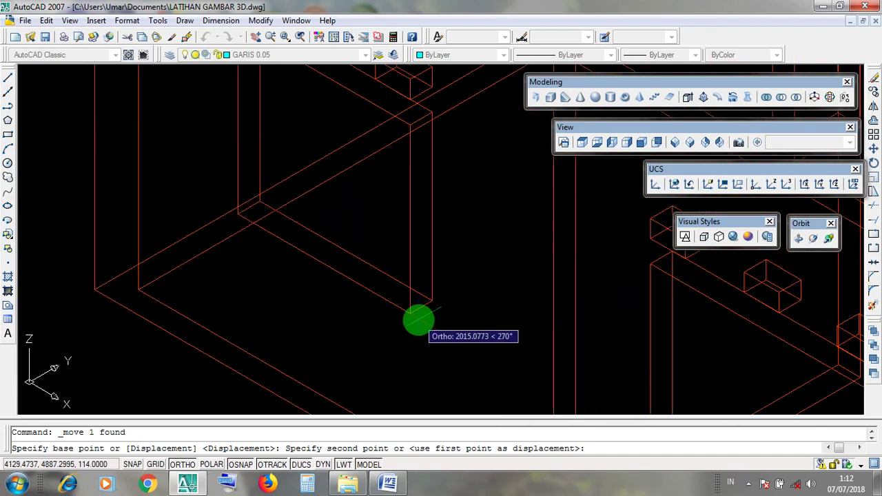
{"action": "scroll", "coordinate": [417, 317], "scroll_direction": "down", "scroll_amount": 4}
{"action": "scroll", "coordinate": [416, 317], "scroll_direction": "up", "scroll_amount": 8}
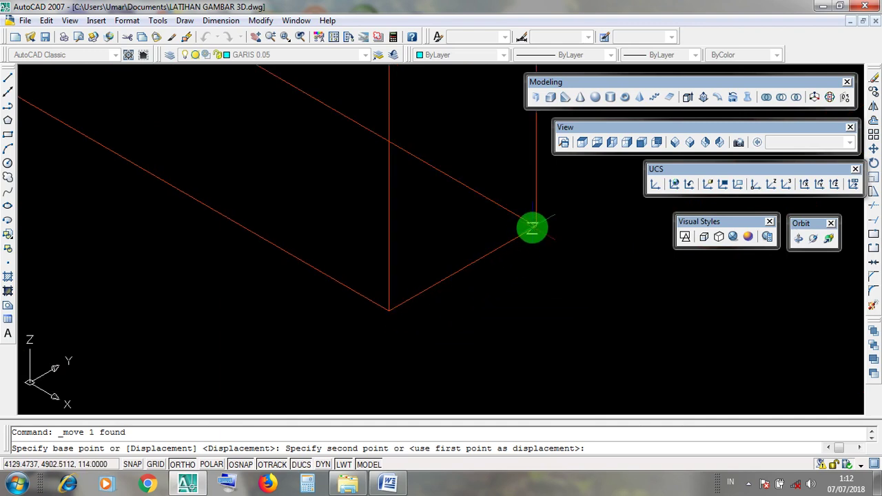
{"action": "left_click", "coordinate": [389, 311]}
{"action": "scroll", "coordinate": [421, 340], "scroll_direction": "down", "scroll_amount": 5}
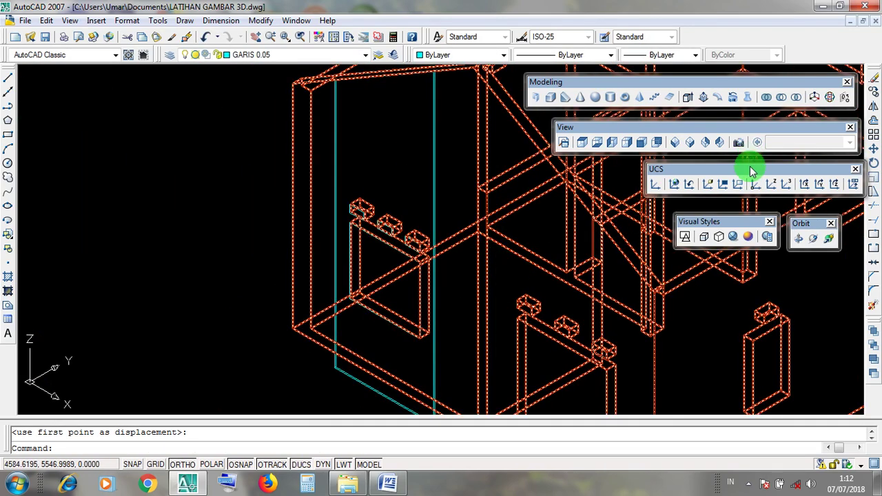
Show the model in the Realistic visual style and examine how the panel's window and vents fit the house wall from several angles
{"action": "left_click", "coordinate": [733, 237]}
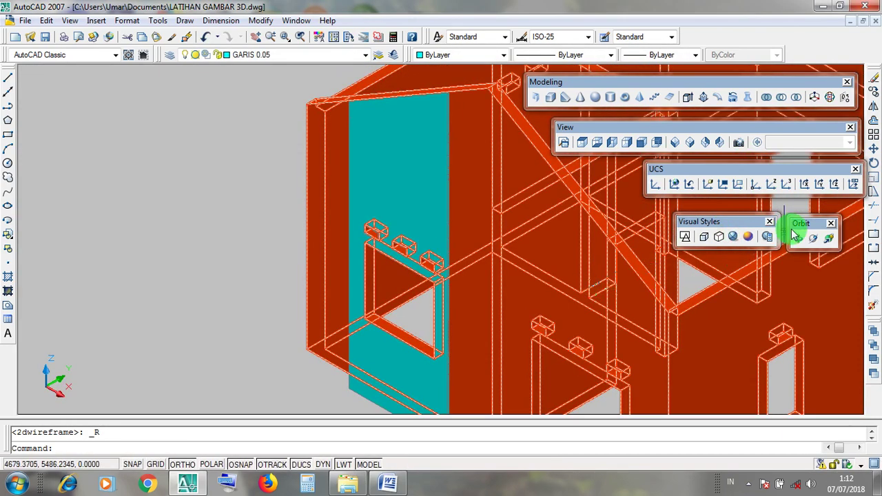
{"action": "left_click_drag", "start_coordinate": [809, 223], "coordinate": [813, 242]}
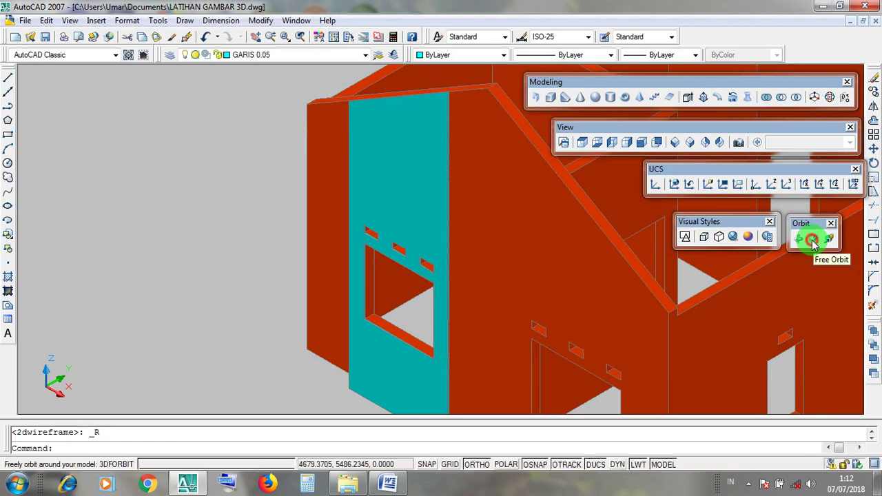
{"action": "left_click", "coordinate": [813, 241]}
{"action": "left_click_drag", "start_coordinate": [467, 253], "coordinate": [538, 238]}
{"action": "scroll", "coordinate": [436, 226], "scroll_direction": "up", "scroll_amount": 8}
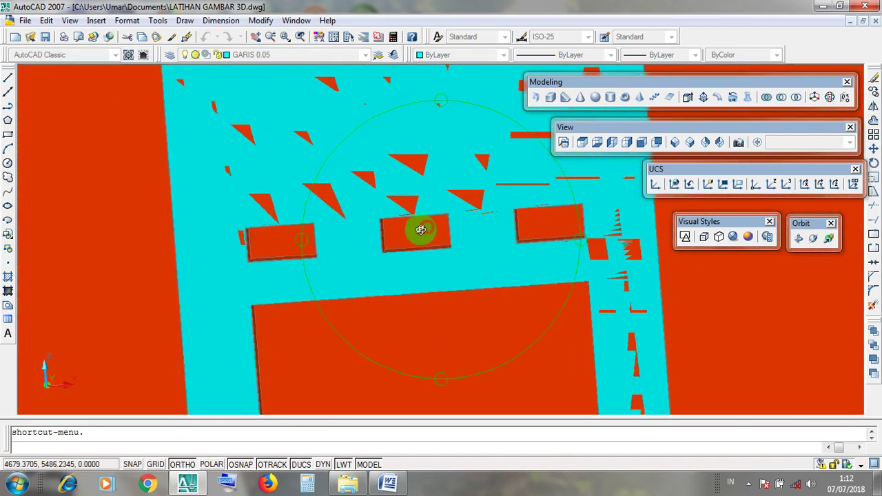
{"action": "left_click_drag", "start_coordinate": [291, 241], "coordinate": [511, 212]}
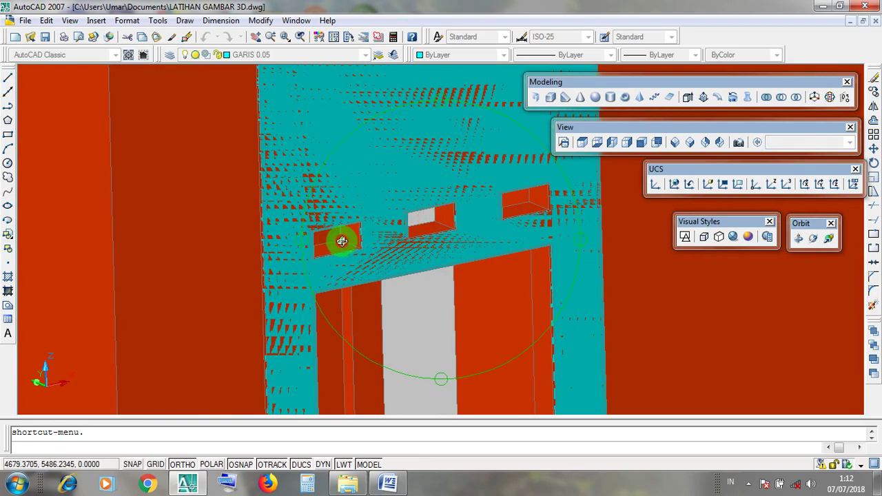
{"action": "left_click_drag", "start_coordinate": [342, 241], "coordinate": [431, 254]}
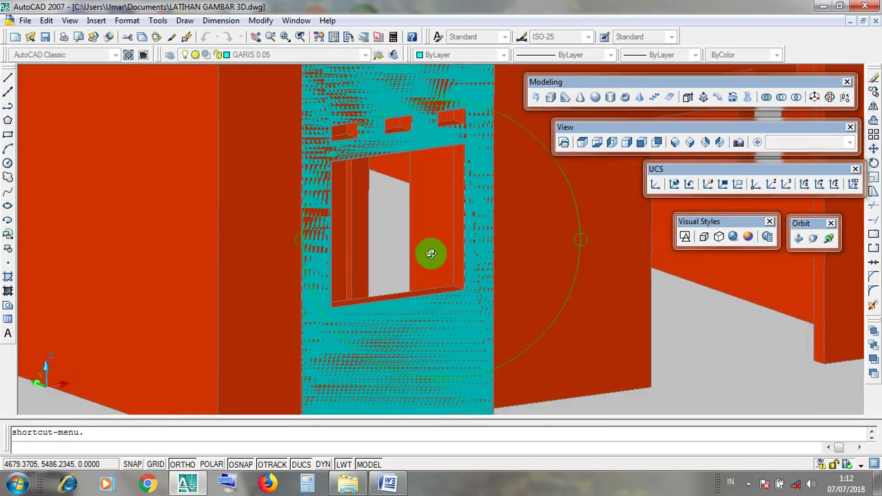
{"action": "scroll", "coordinate": [428, 255], "scroll_direction": "up", "scroll_amount": 3}
{"action": "scroll", "coordinate": [427, 257], "scroll_direction": "down", "scroll_amount": 6}
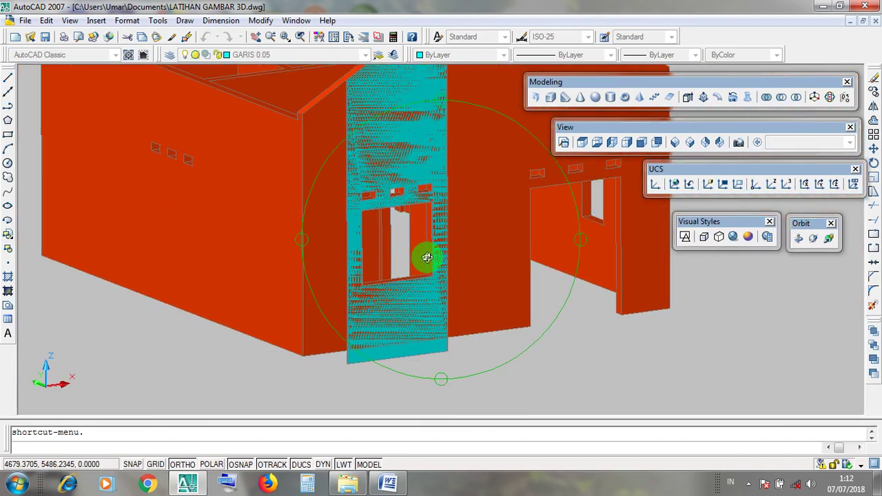
{"action": "scroll", "coordinate": [427, 258], "scroll_direction": "down", "scroll_amount": 3}
{"action": "middle_click_drag", "start_coordinate": [426, 232], "coordinate": [432, 277]}
{"action": "scroll", "coordinate": [432, 277], "scroll_direction": "up", "scroll_amount": 2}
{"action": "scroll", "coordinate": [432, 277], "scroll_direction": "down", "scroll_amount": 2}
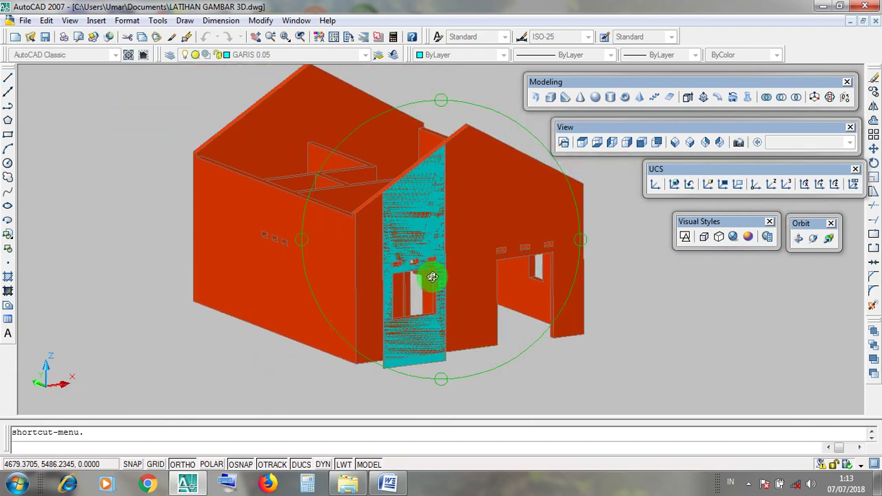
{"action": "key", "text": "Escape"}
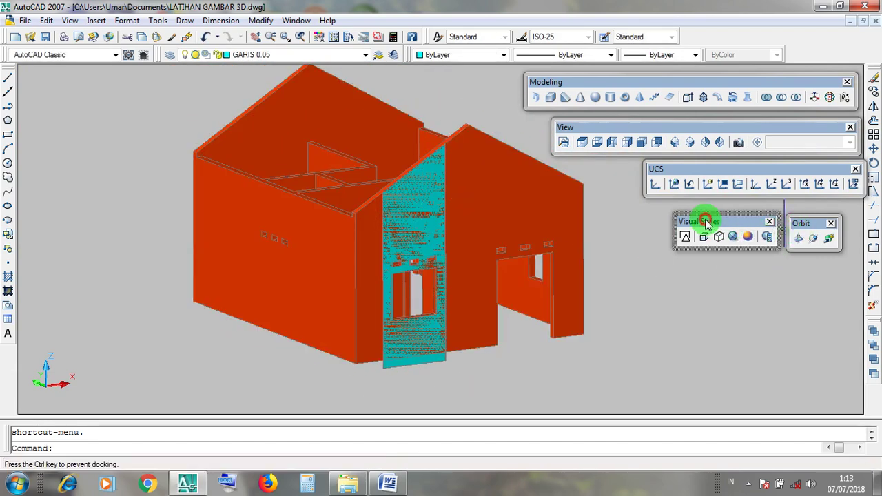
Return the model to the 2D Wireframe visual style and the SE Isometric view, framed on the house with its panel
{"action": "left_click", "coordinate": [685, 237]}
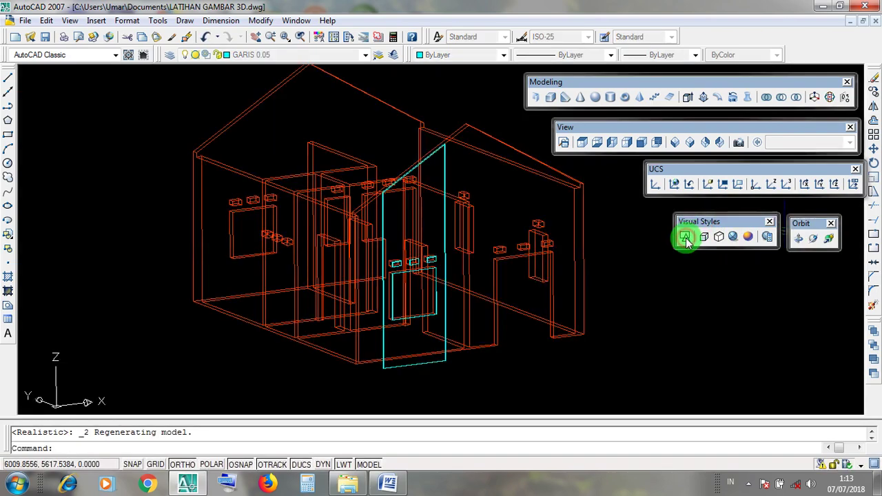
{"action": "left_click", "coordinate": [619, 130]}
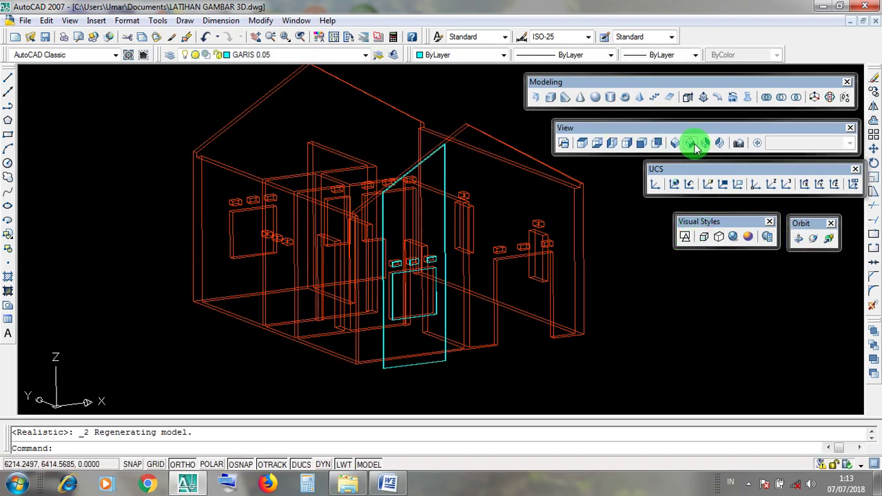
{"action": "left_click", "coordinate": [691, 143]}
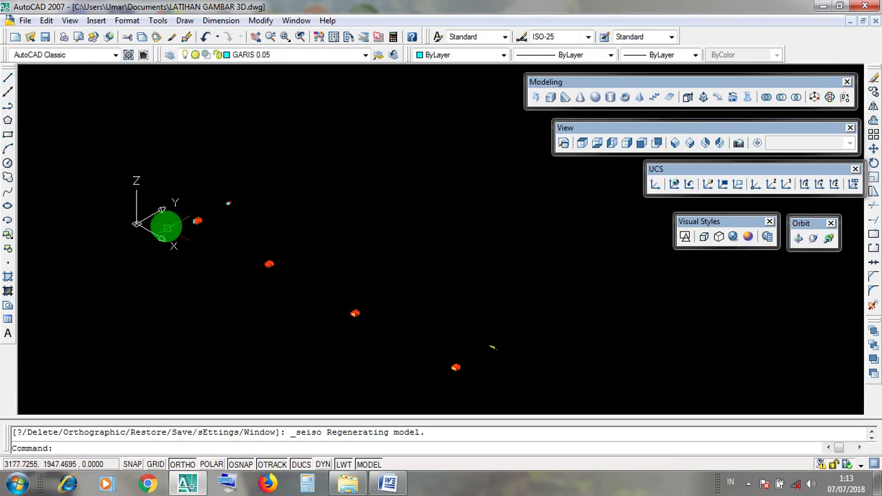
{"action": "scroll", "coordinate": [168, 228], "scroll_direction": "up", "scroll_amount": 8}
{"action": "scroll", "coordinate": [331, 222], "scroll_direction": "up", "scroll_amount": 6}
{"action": "middle_click_drag", "start_coordinate": [486, 237], "coordinate": [415, 290]}
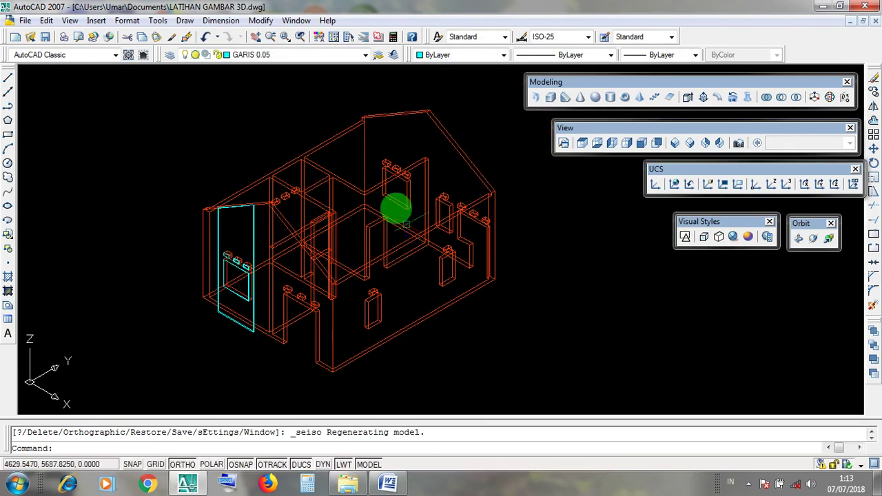
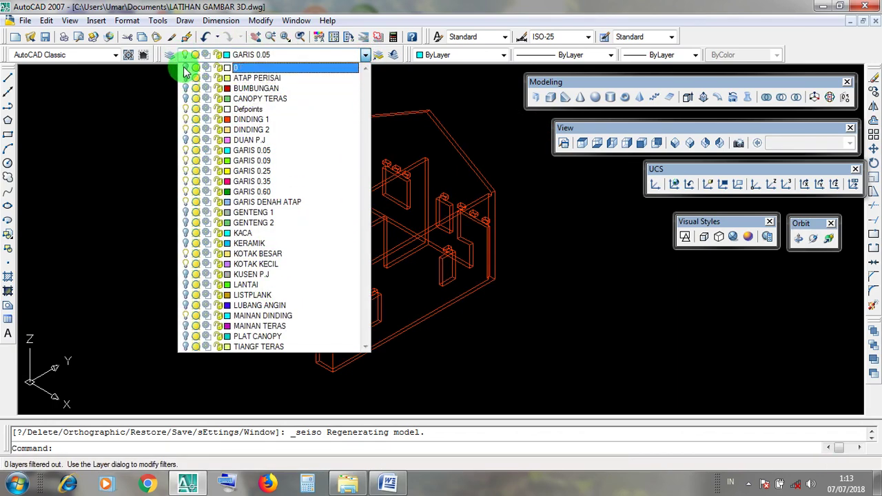
Turn on all the hidden layers, from BUMBUNGAN and CANOPY TERAS through PLAT CANOPY and TIANGF TERAS, to show the complete house
{"action": "left_click", "coordinate": [186, 89]}
{"action": "left_click", "coordinate": [187, 98]}
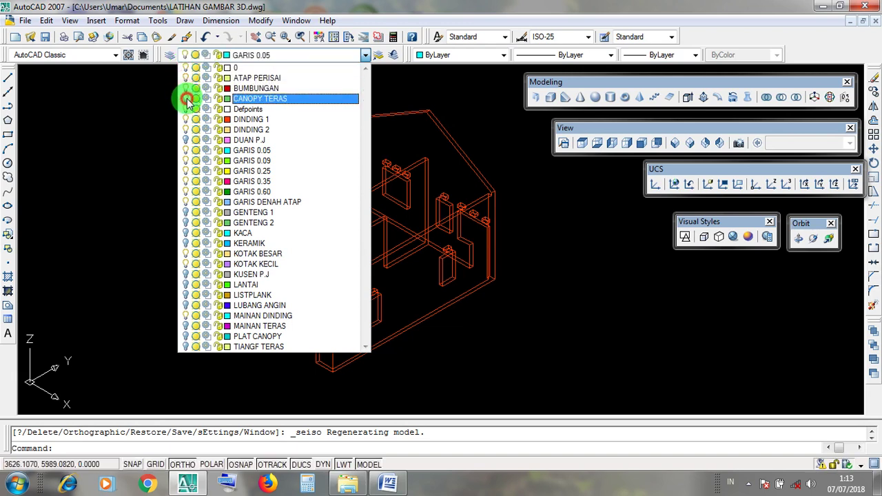
{"action": "left_click", "coordinate": [186, 202]}
{"action": "left_click", "coordinate": [186, 213]}
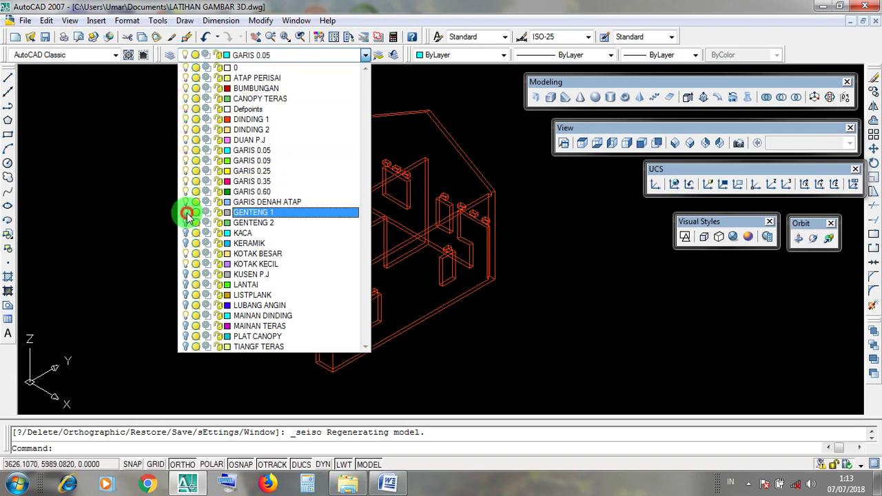
{"action": "left_click", "coordinate": [186, 223]}
{"action": "left_click", "coordinate": [186, 233]}
{"action": "left_click", "coordinate": [186, 244]}
{"action": "left_click", "coordinate": [186, 254]}
{"action": "left_click", "coordinate": [186, 264]}
{"action": "left_click", "coordinate": [186, 275]}
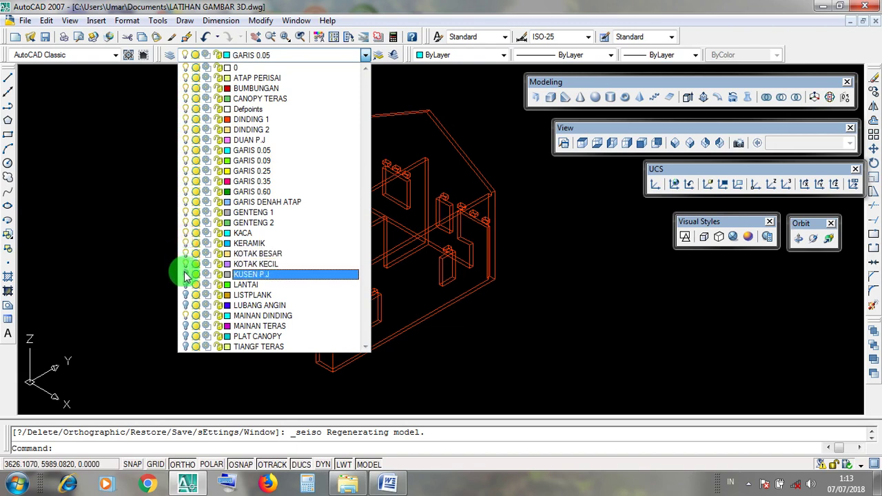
{"action": "left_click", "coordinate": [186, 284]}
{"action": "left_click", "coordinate": [186, 295]}
{"action": "left_click", "coordinate": [186, 305]}
{"action": "left_click", "coordinate": [187, 315]}
{"action": "left_click", "coordinate": [186, 326]}
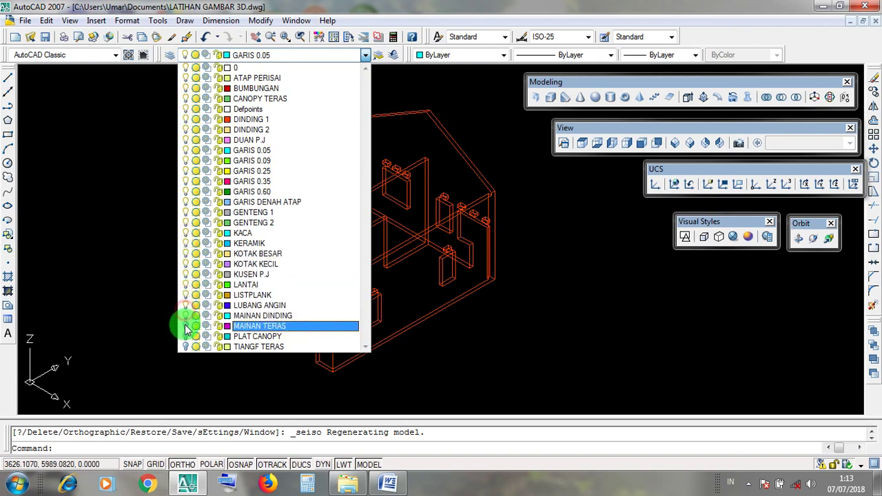
{"action": "left_click", "coordinate": [186, 336]}
{"action": "left_click", "coordinate": [186, 347]}
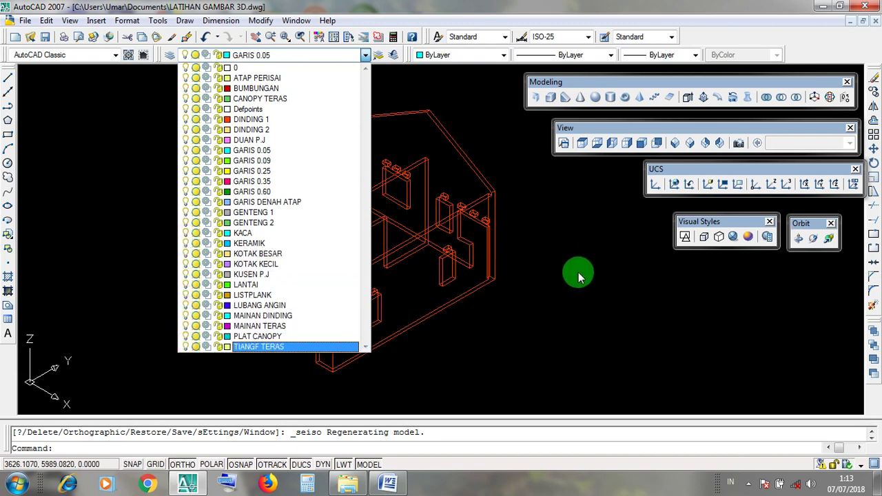
{"action": "left_click", "coordinate": [610, 304]}
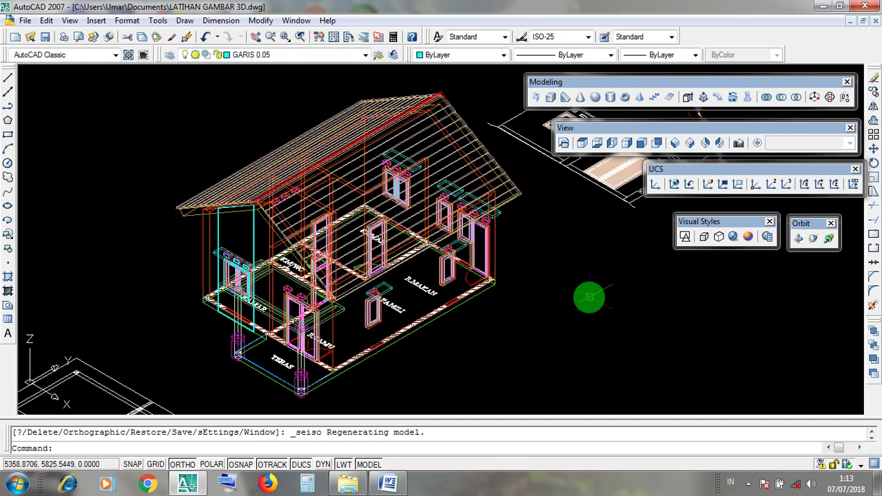
Show the complete house in the Realistic visual style and examine its front facade, cyan panel and side walls from several angles
{"action": "left_click_drag", "start_coordinate": [731, 238], "coordinate": [733, 239]}
{"action": "left_click", "coordinate": [731, 239]}
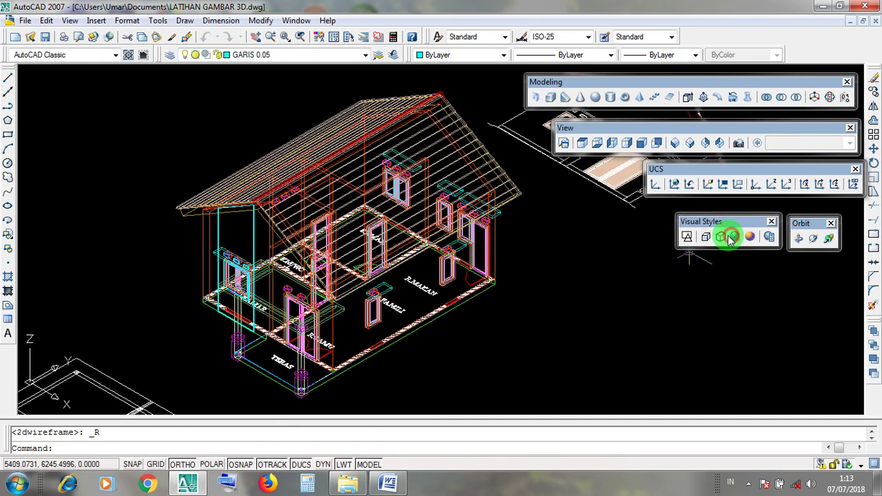
{"action": "middle_click_drag", "start_coordinate": [488, 308], "coordinate": [577, 298]}
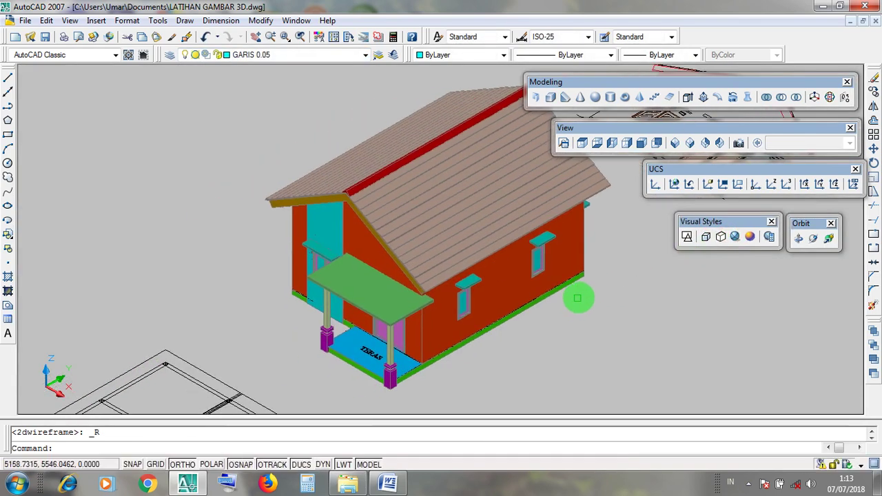
{"action": "left_click", "coordinate": [814, 238]}
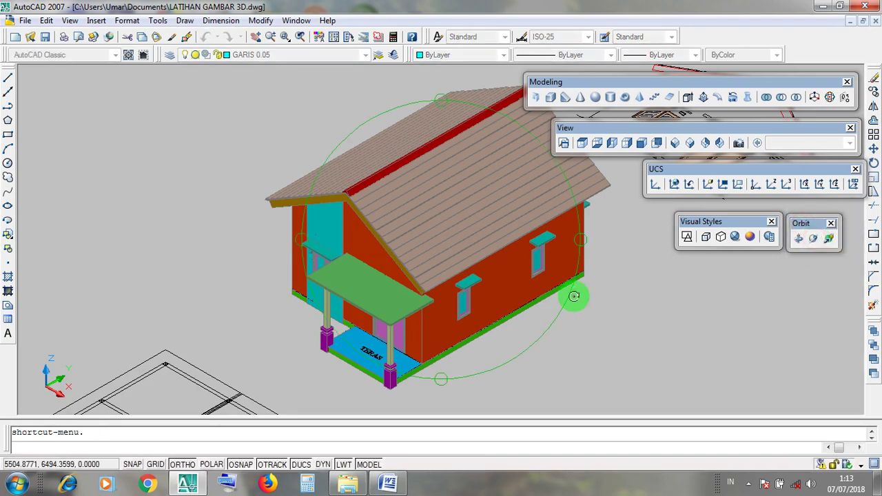
{"action": "left_click_drag", "start_coordinate": [507, 334], "coordinate": [498, 244]}
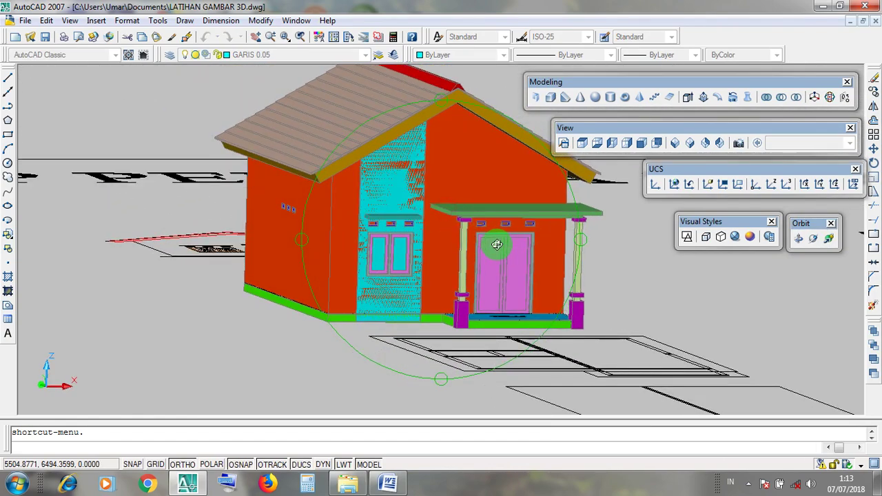
{"action": "scroll", "coordinate": [500, 250], "scroll_direction": "up", "scroll_amount": 2}
{"action": "scroll", "coordinate": [523, 237], "scroll_direction": "down", "scroll_amount": 3}
{"action": "scroll", "coordinate": [532, 269], "scroll_direction": "down", "scroll_amount": 2}
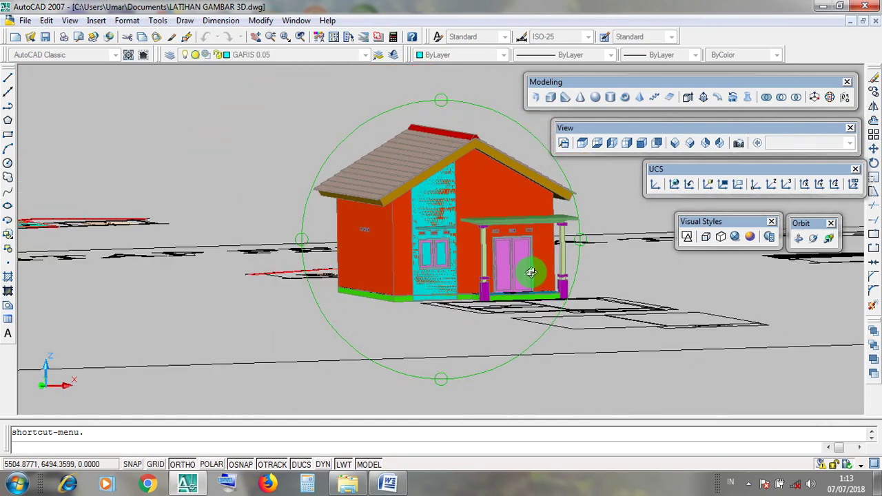
{"action": "scroll", "coordinate": [523, 279], "scroll_direction": "up", "scroll_amount": 1}
{"action": "left_click_drag", "start_coordinate": [522, 282], "coordinate": [558, 259]}
{"action": "key", "text": "Escape"}
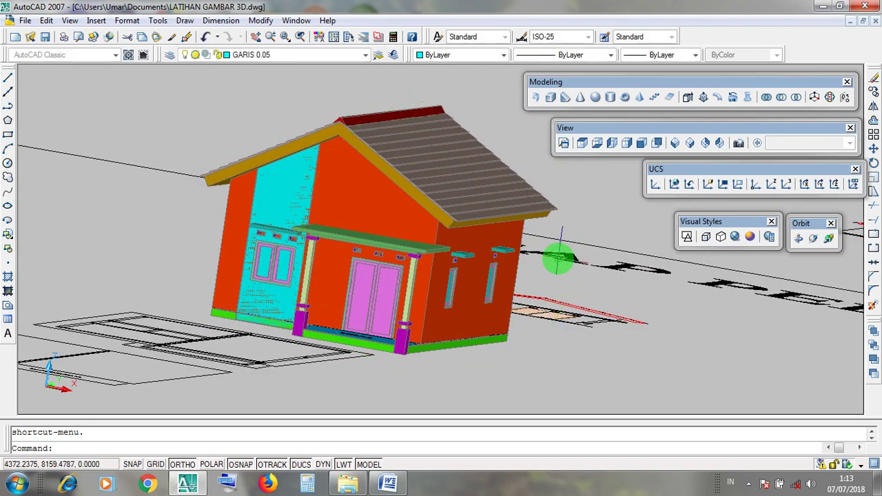
Return the model to the 2D Wireframe visual style and SE Isometric view, with the UCS set to World and the house framed
{"action": "left_click", "coordinate": [687, 234]}
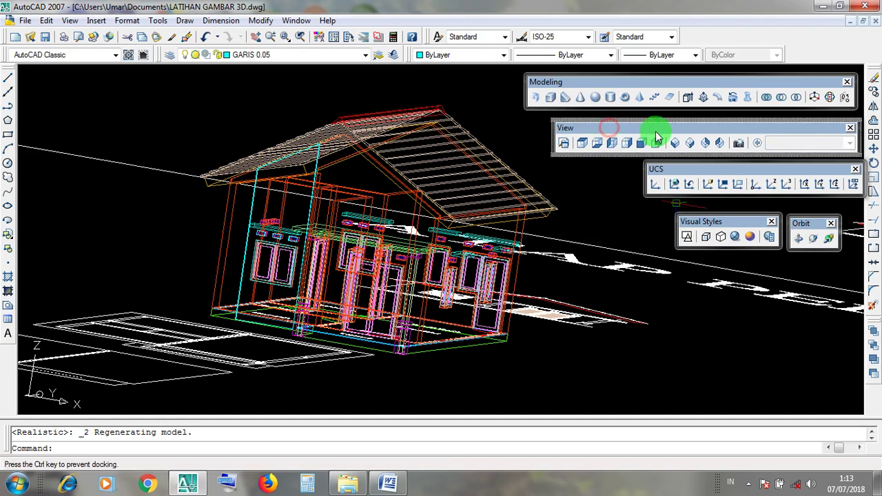
{"action": "left_click", "coordinate": [689, 143]}
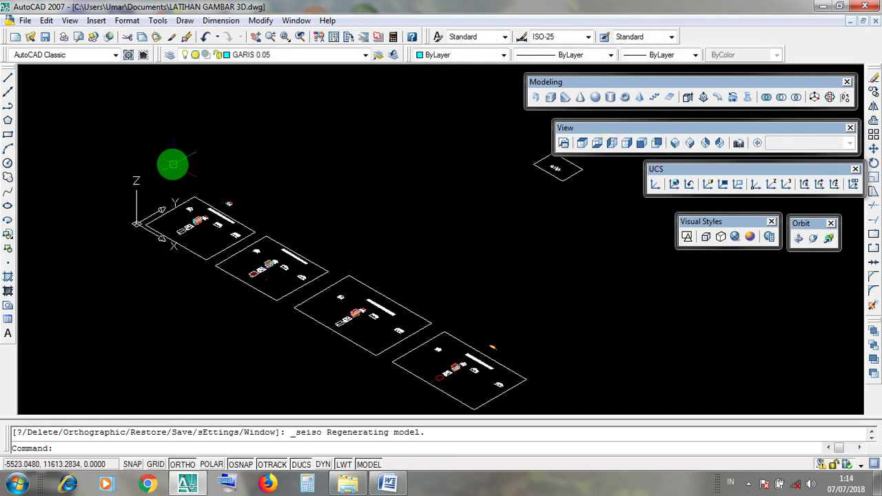
{"action": "left_click", "coordinate": [172, 244]}
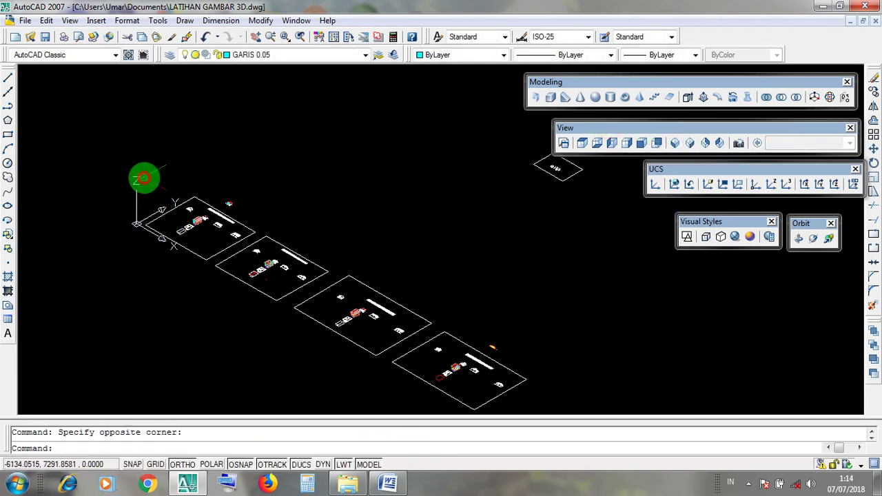
{"action": "left_click", "coordinate": [673, 183]}
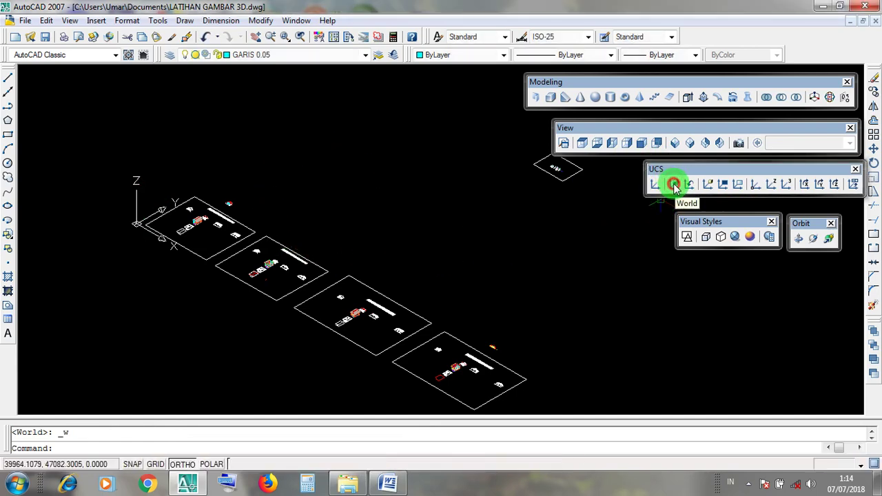
{"action": "scroll", "coordinate": [211, 214], "scroll_direction": "up", "scroll_amount": 8}
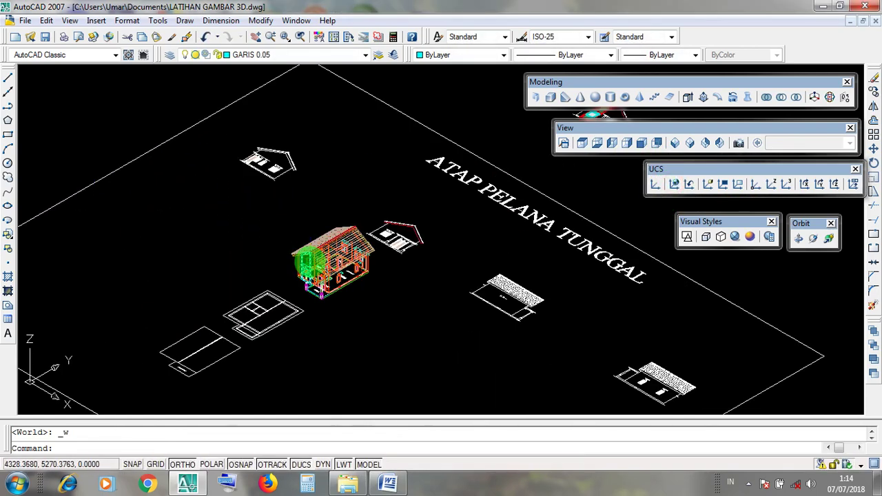
{"action": "middle_click_drag", "start_coordinate": [358, 239], "coordinate": [301, 247]}
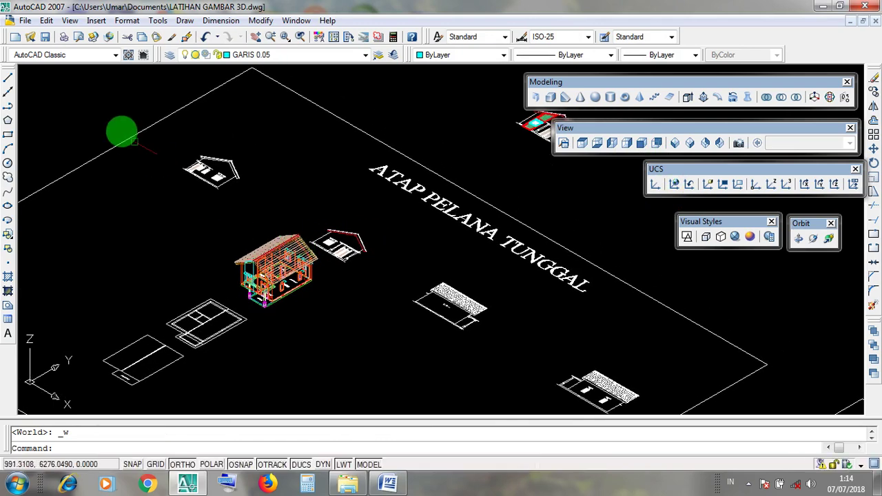
Save the drawing and minimize its program window to show the desktop
{"action": "left_click", "coordinate": [43, 37]}
{"action": "left_click", "coordinate": [55, 419]}
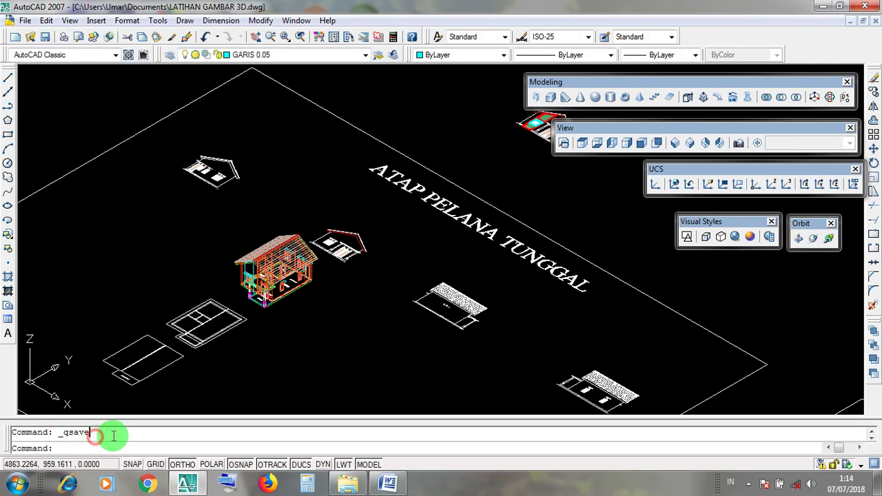
{"action": "left_click", "coordinate": [819, 7]}
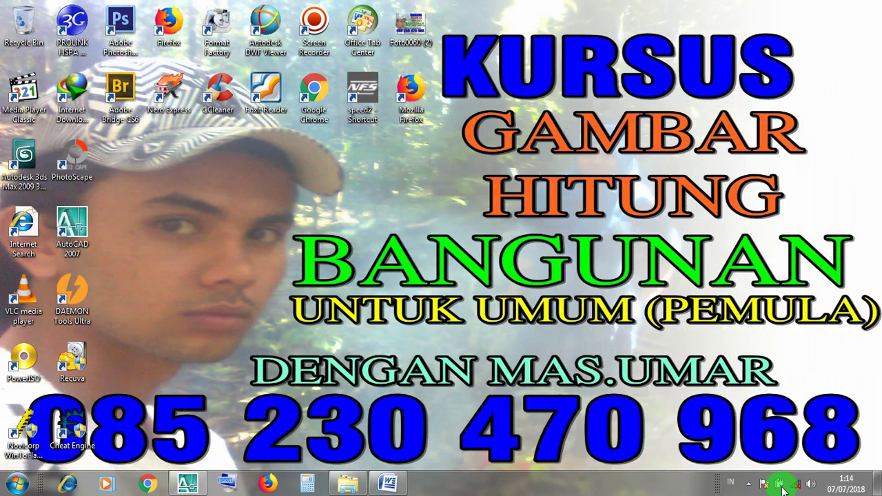